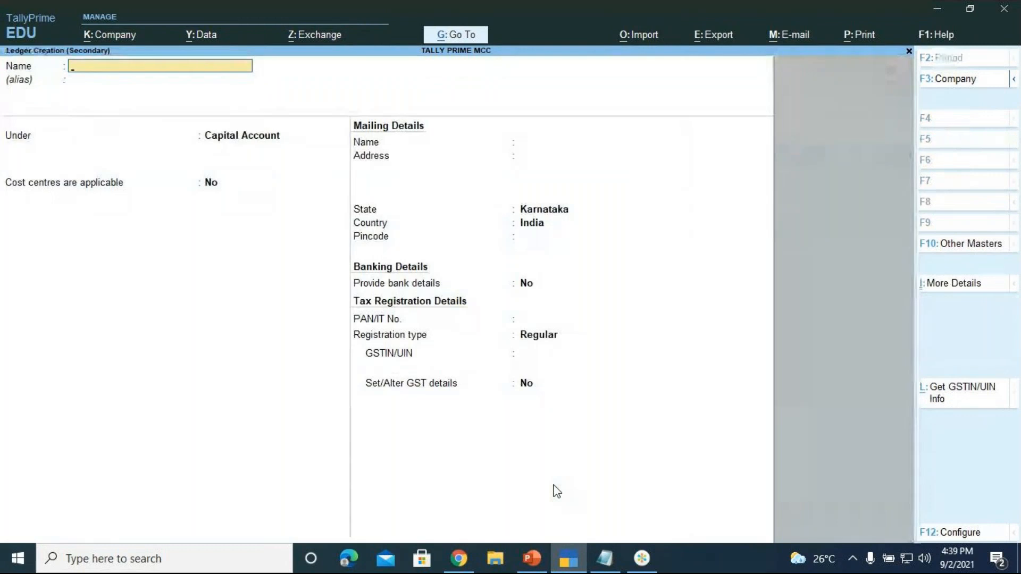
Name the new ledger KELVIN ELECTRONICS and place it under the Sundry Debtors group
text(KELVI)
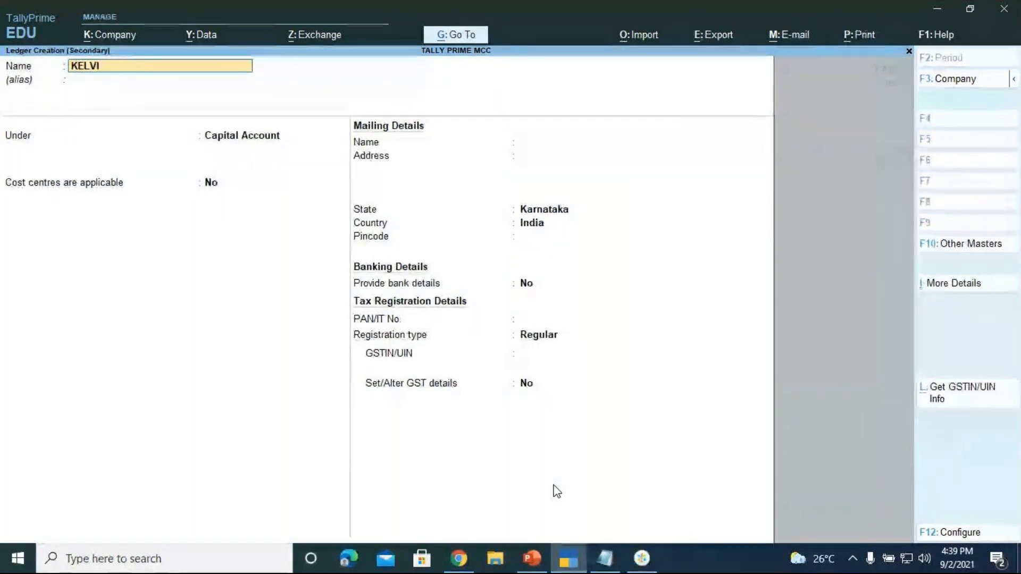
text(N ELECT)
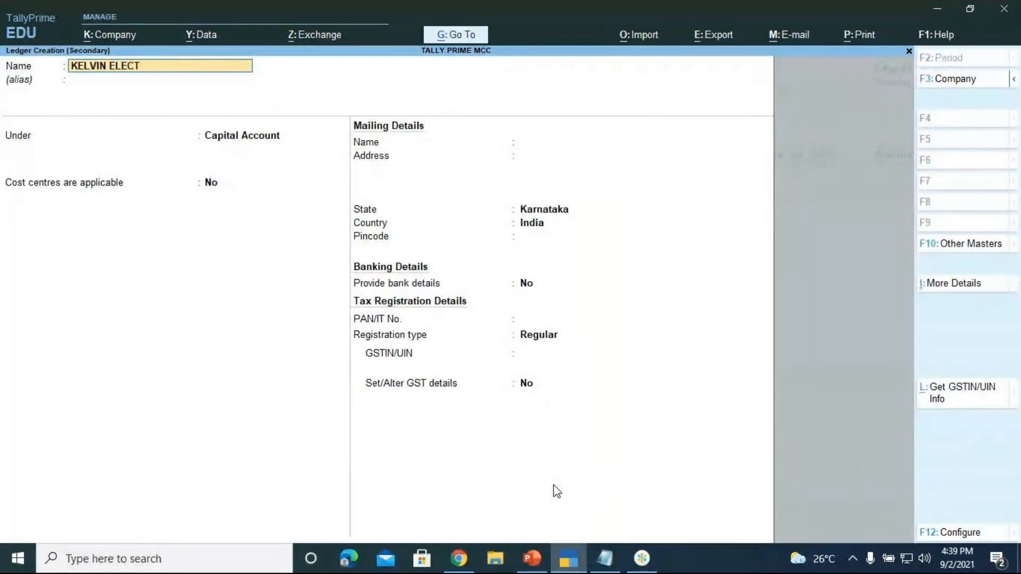
text(RONICS)
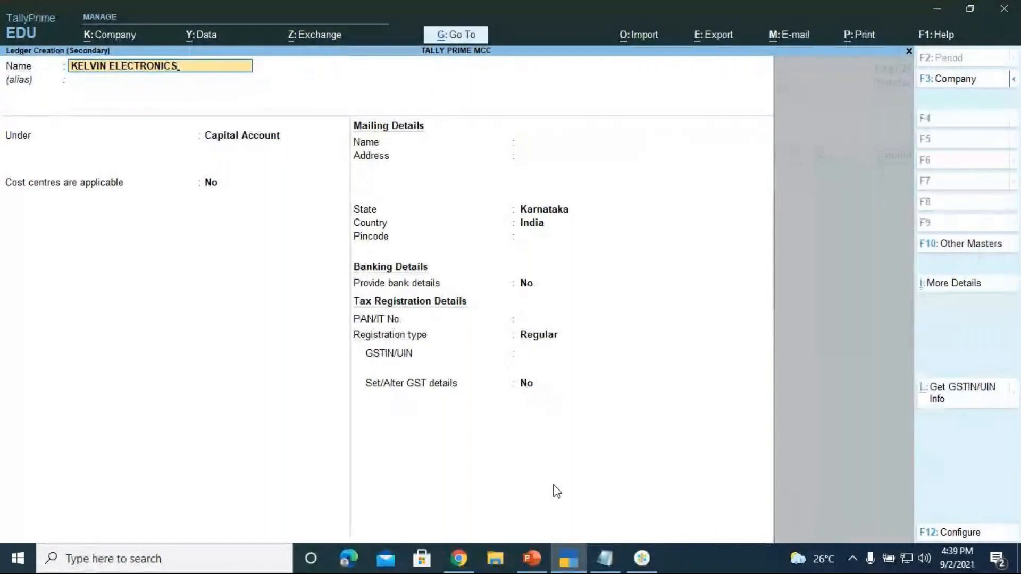
key(Return)
text(SUN)
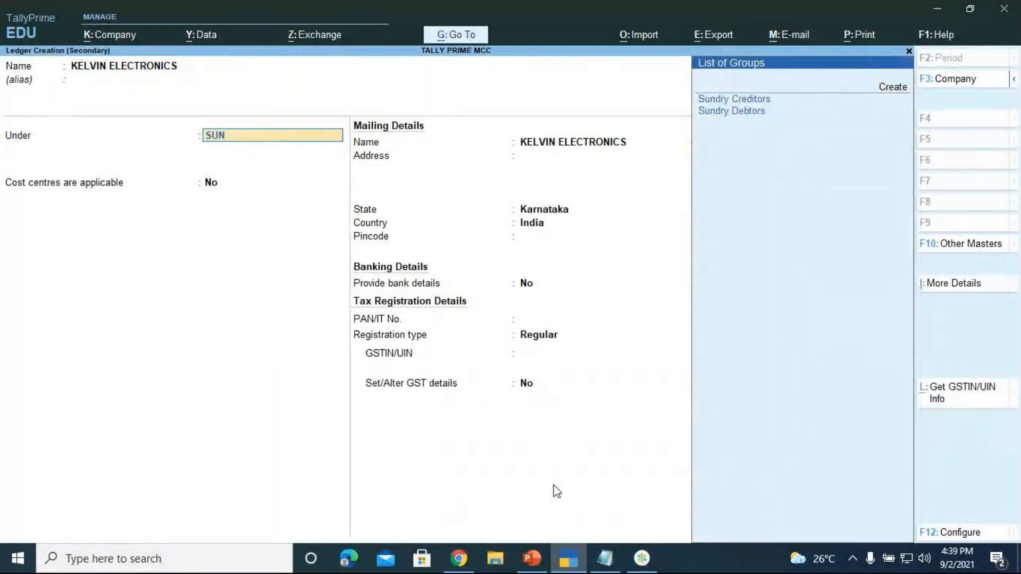
key(Down)
key(Return)
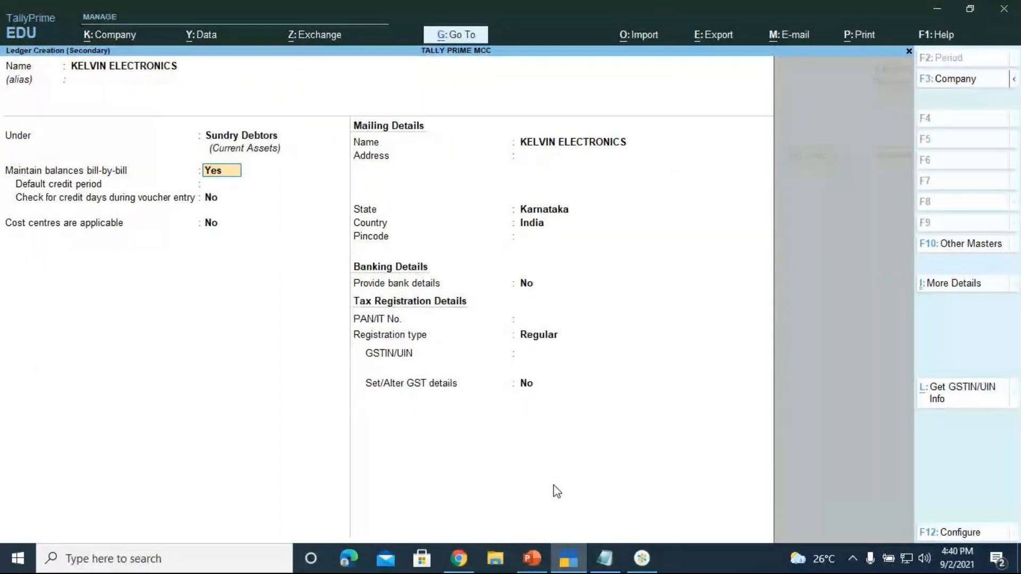
Keep bill-by-bill balances at Yes, leave the credit period and address blank, and keep credit-day checking and cost centres at No
key(Return)
key(Return)
key(Return)
key(Return)
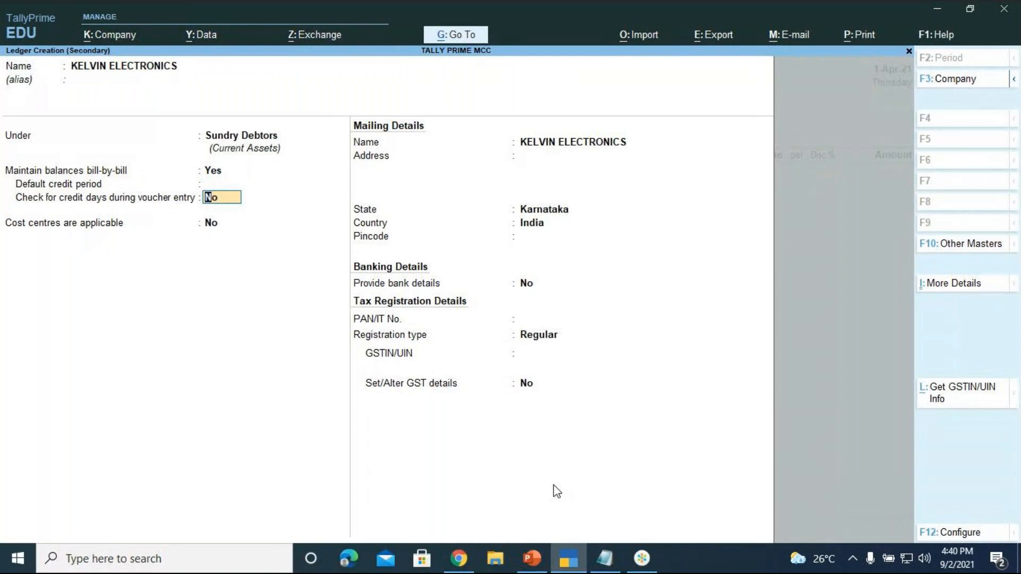
key(Return)
key(Return)
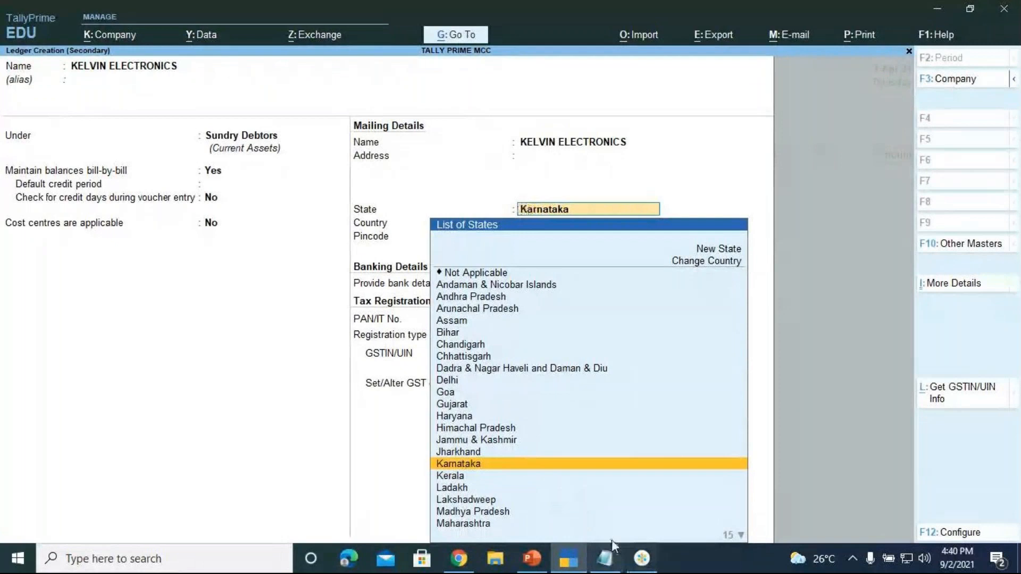
click(645, 559)
click(645, 559)
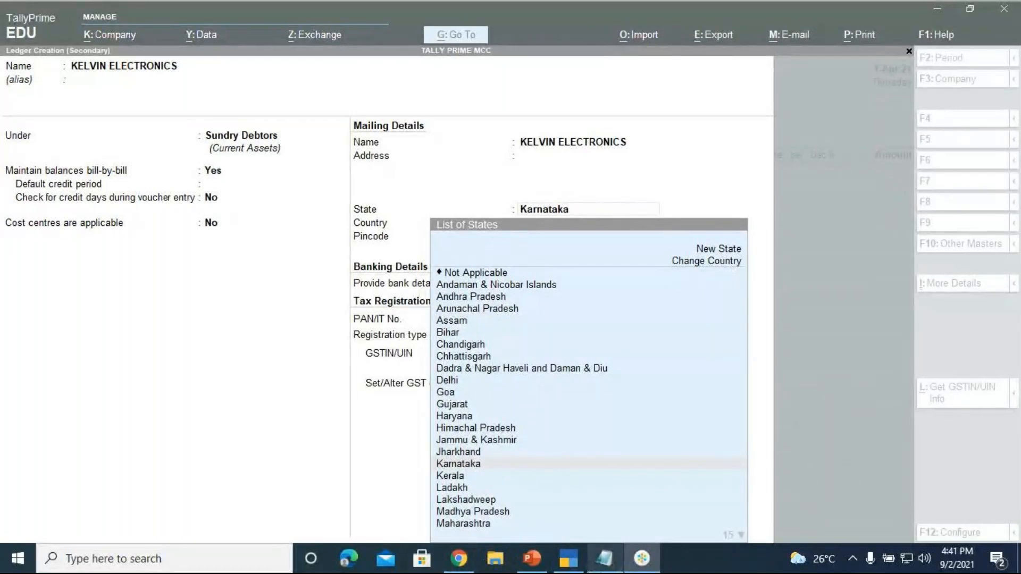
mouse_move(568, 559)
click(555, 490)
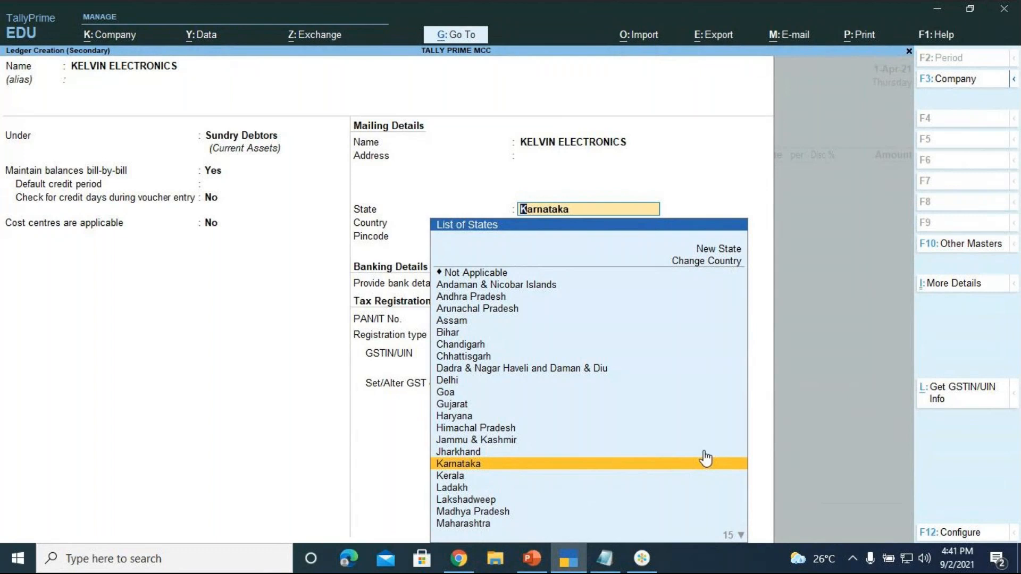
Set the state in the ledger's mailing details to Gujarat
key(Up)
key(Up)
key(Up)
key(Up)
key(Up)
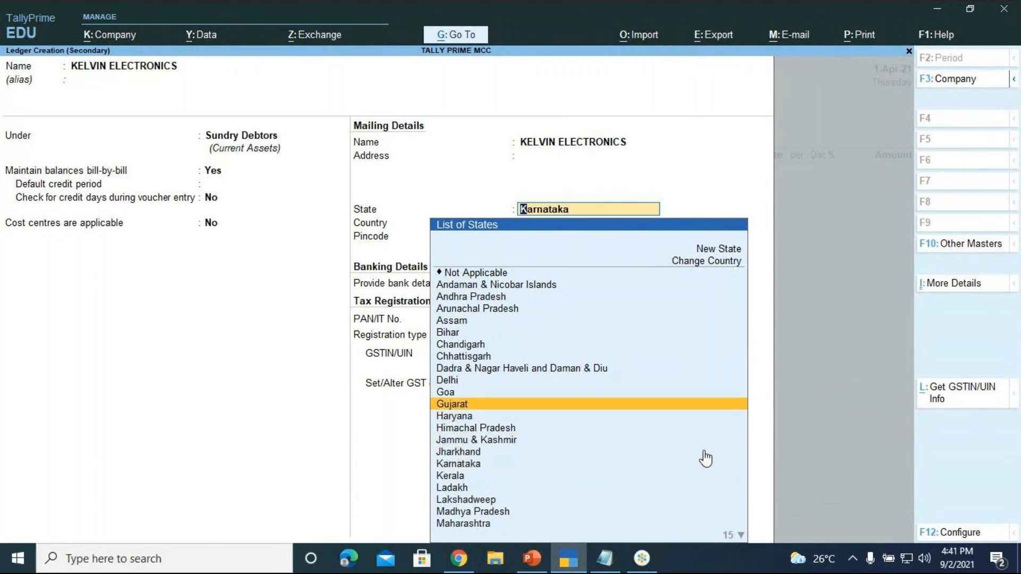
key(Return)
Keep the Regular registration type, leave PAN and GSTIN blank with bank and GST details at No, and save the ledger
key(Return)
key(Return)
key(Return)
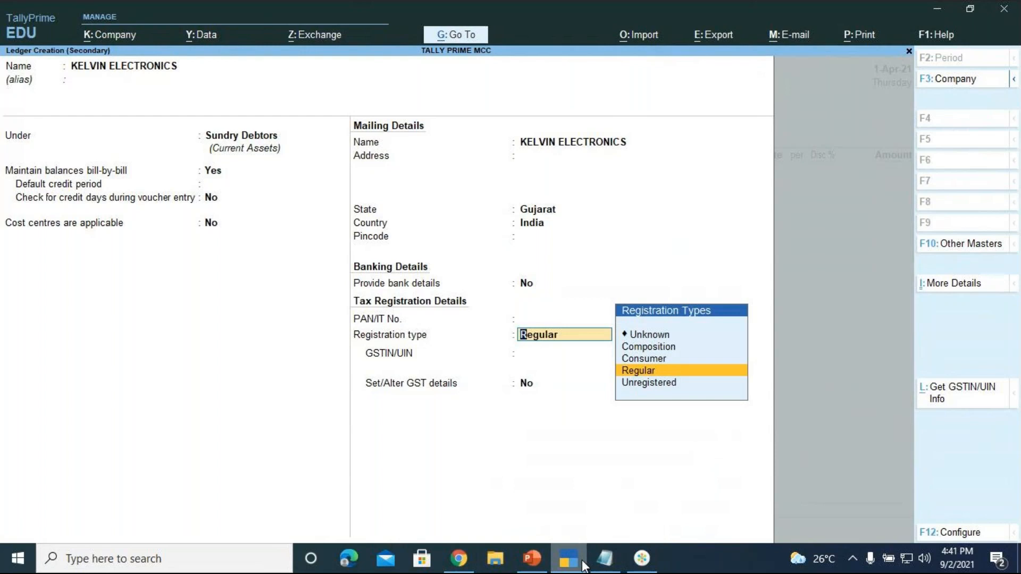
click(636, 564)
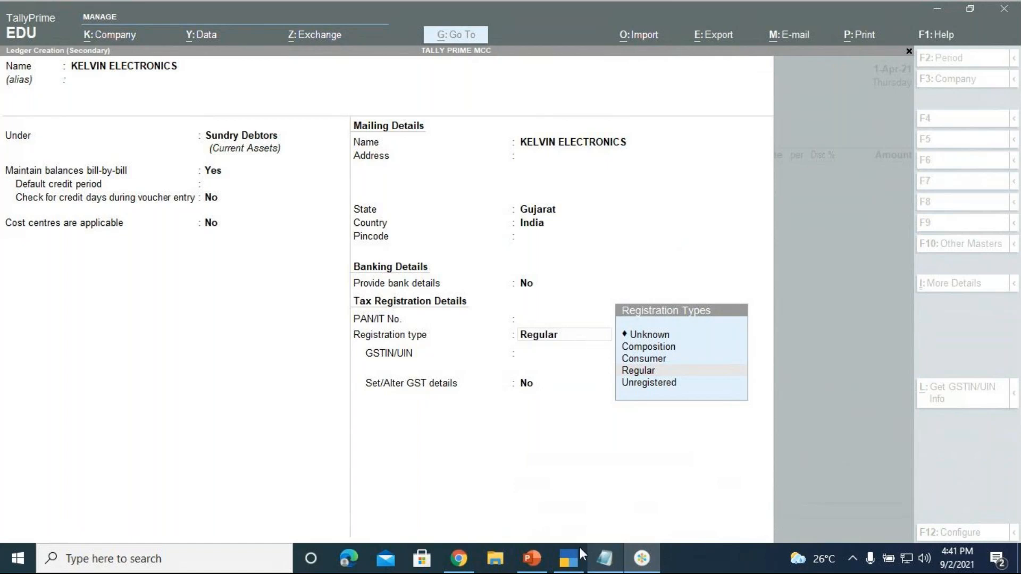
click(582, 557)
key(Return)
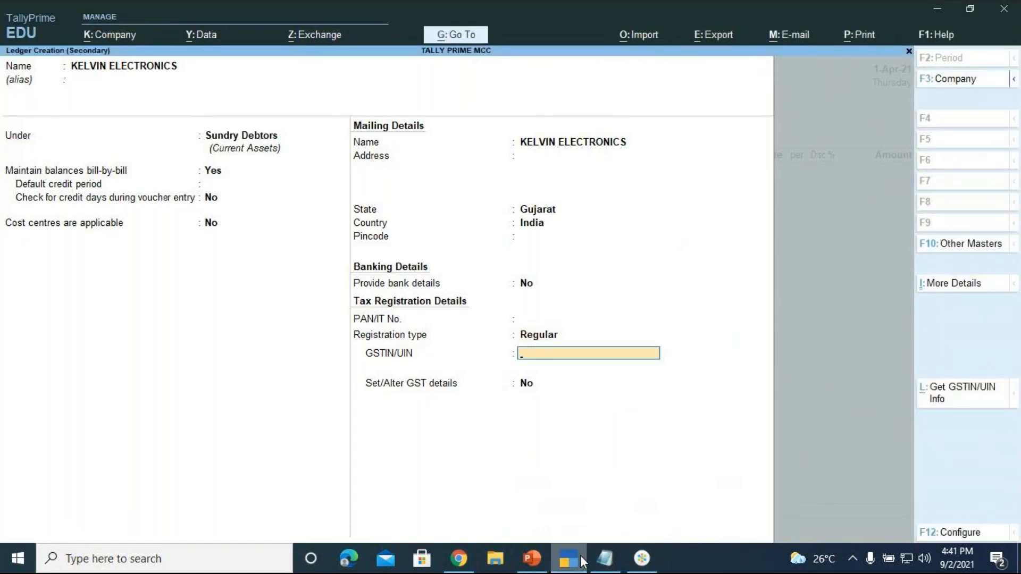
key(Return)
key(Return)
key(Return)
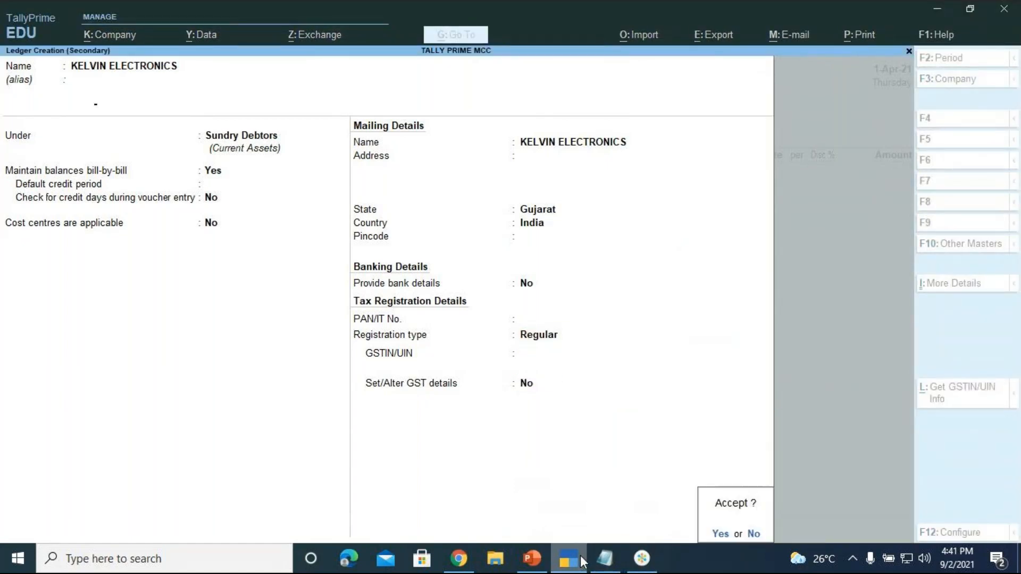
key(Return)
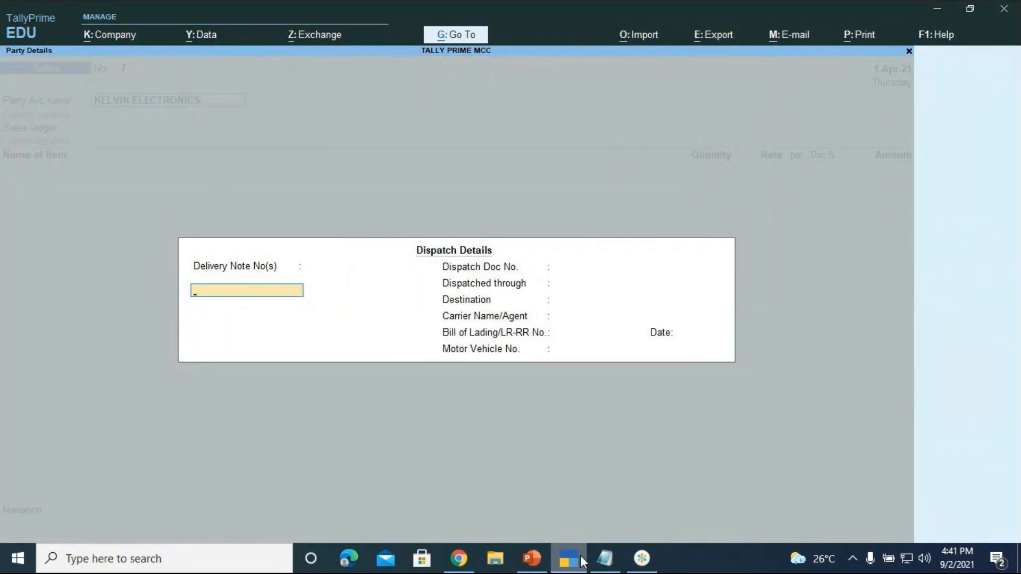
Leave all delivery note and dispatch details of the sales voucher blank and accept them
key(Return)
key(Return)
key(Return)
key(Return)
key(Return)
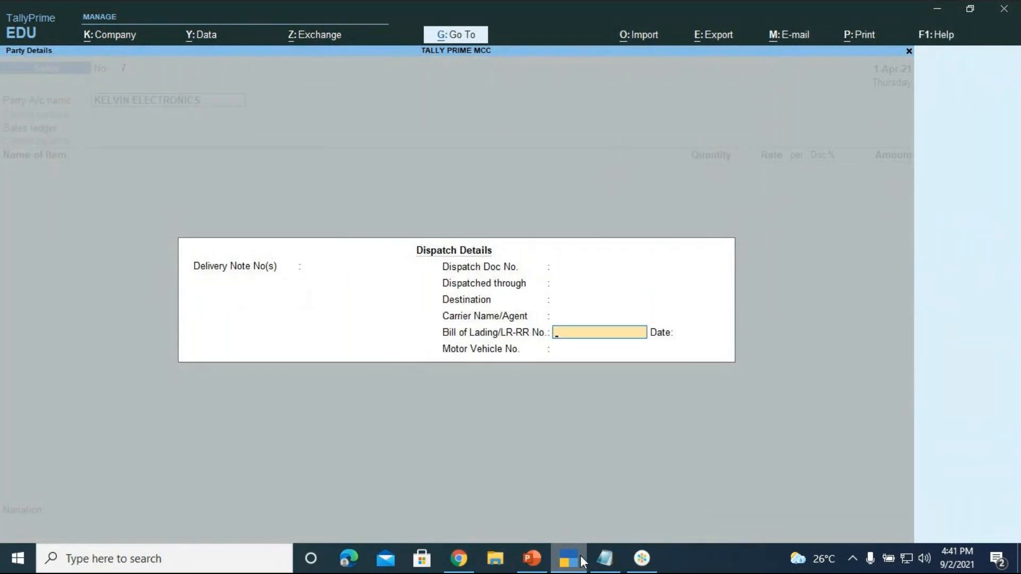
key(Return)
key(Return)
key(Return)
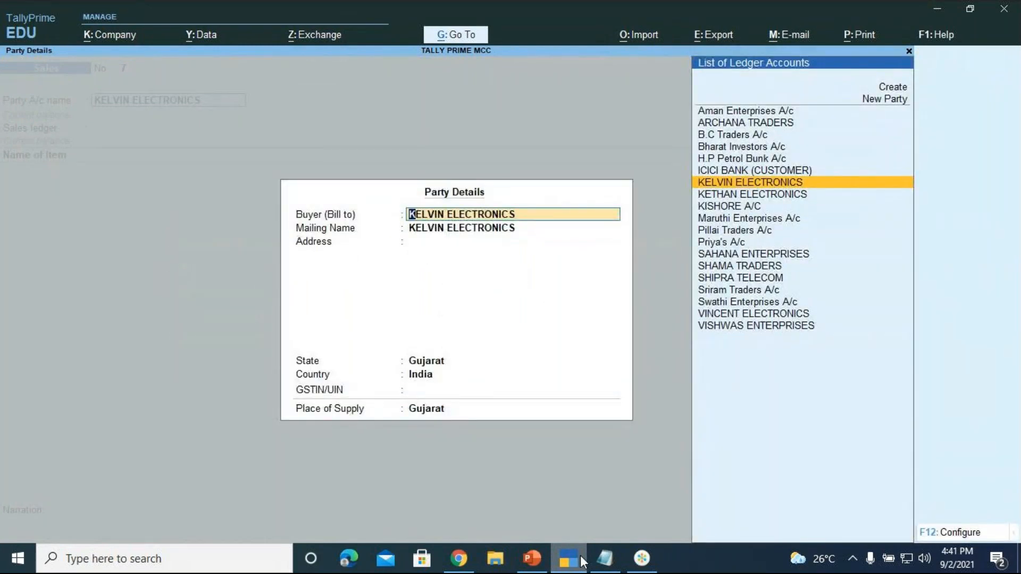
Accept the party details with KELVIN ELECTRONICS as buyer and Gujarat as both state and place of supply
key(Return)
key(Return)
key(Return)
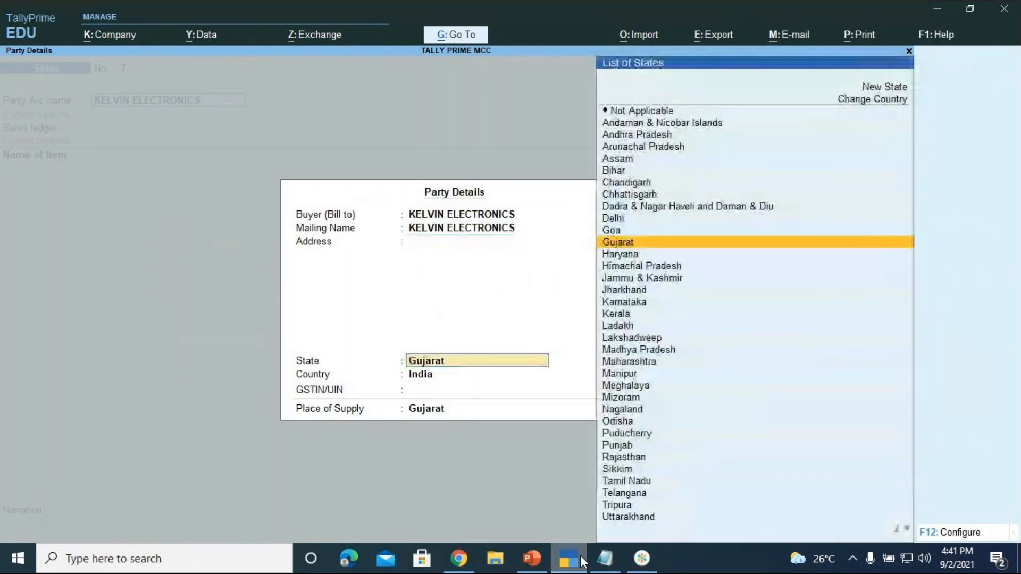
key(Return)
key(Return)
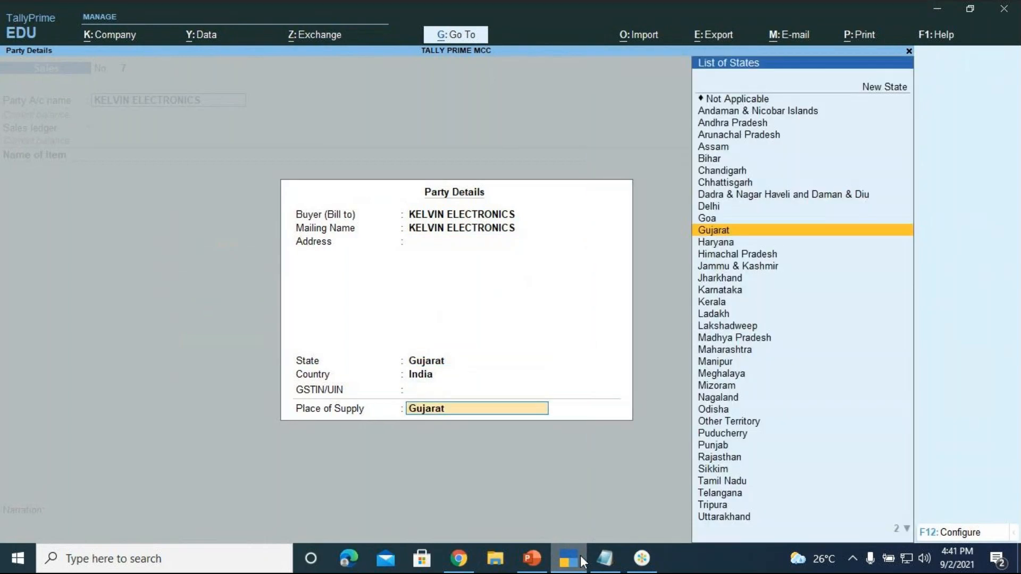
key(Return)
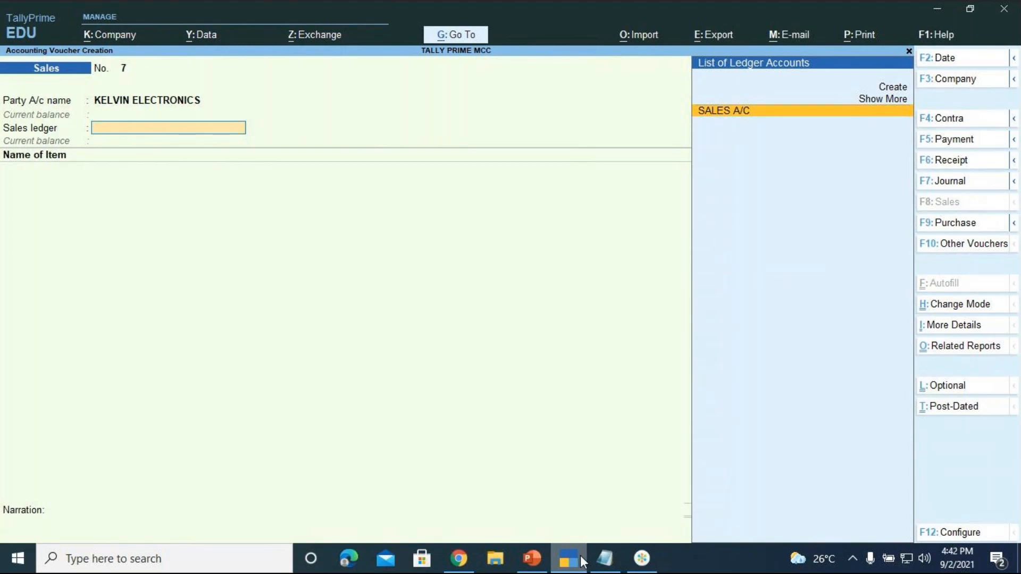
Choose SALES A/C as the sales ledger and pick out Interstate Sales Taxable as the tax classification
key(Return)
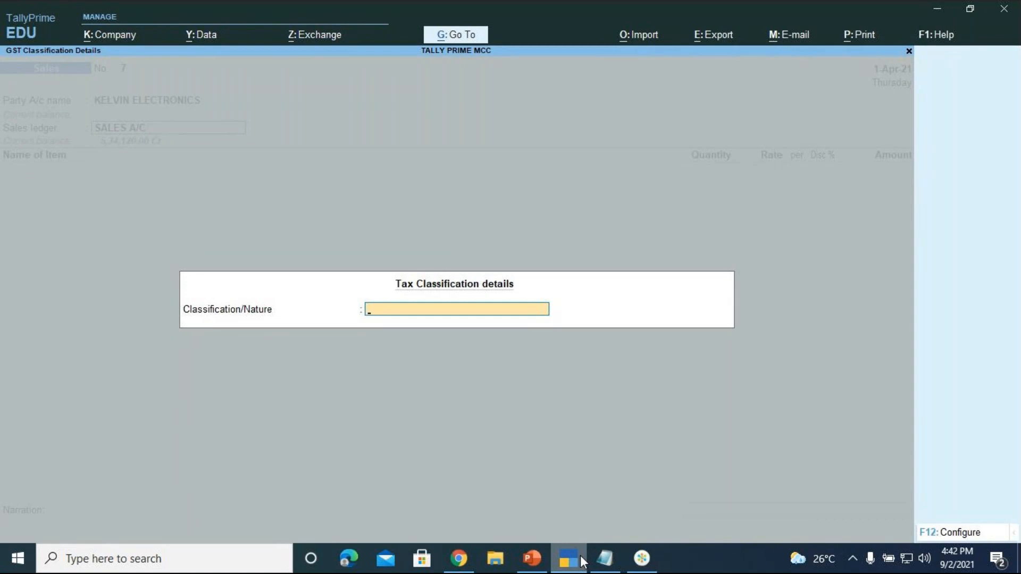
key(space)
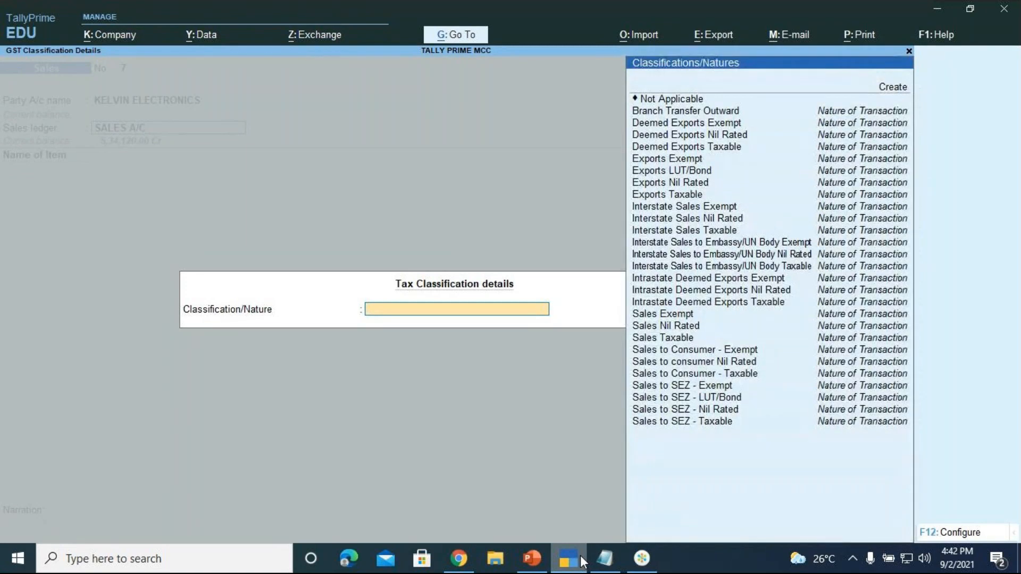
key(Down)
key(Down)
key(Down)
key(Down)
key(Down)
key(Down)
key(Down)
key(Down)
key(Down)
key(Down)
key(Down)
key(Down)
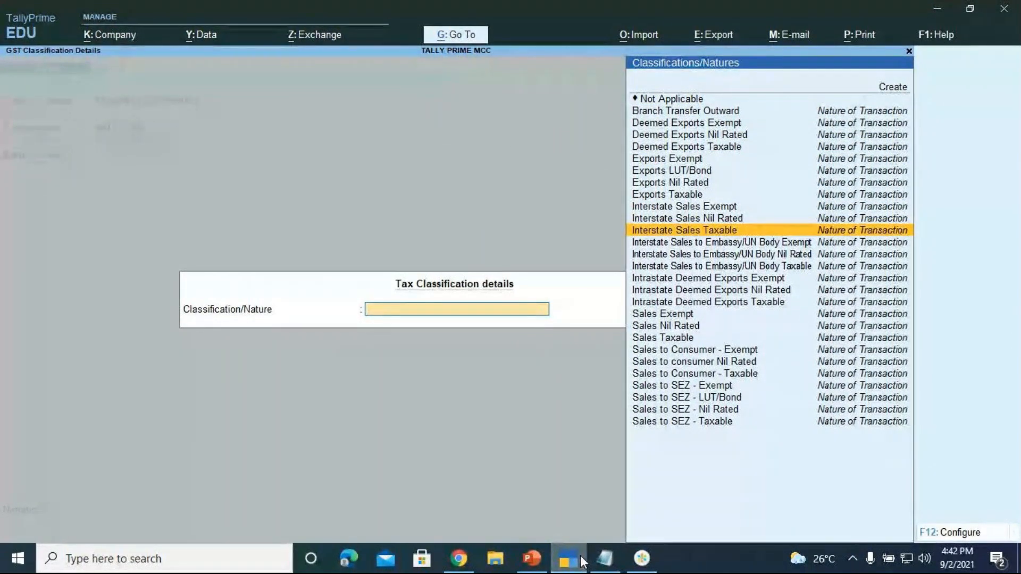
Check the Kelvin Electronics sale on the Sales Voucher slide in PowerPoint, then confirm the Interstate Sales Taxable classification in TallyPrime
click(532, 558)
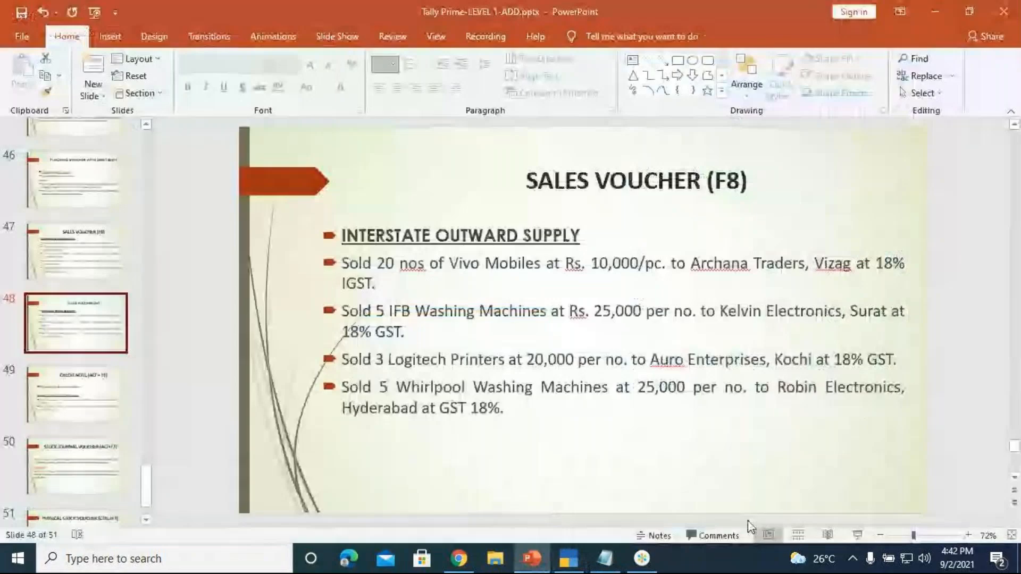
click(851, 536)
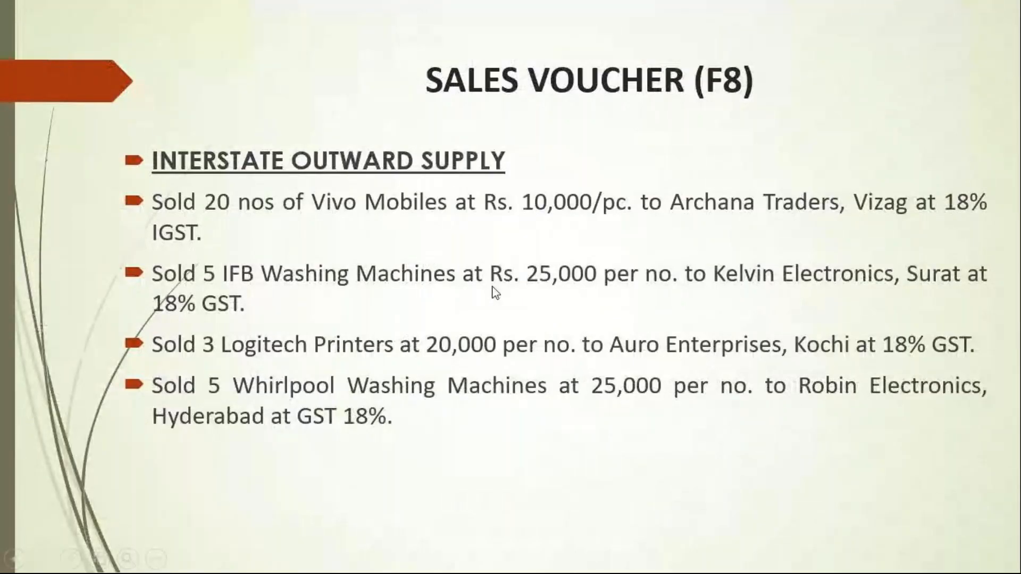
key(Escape)
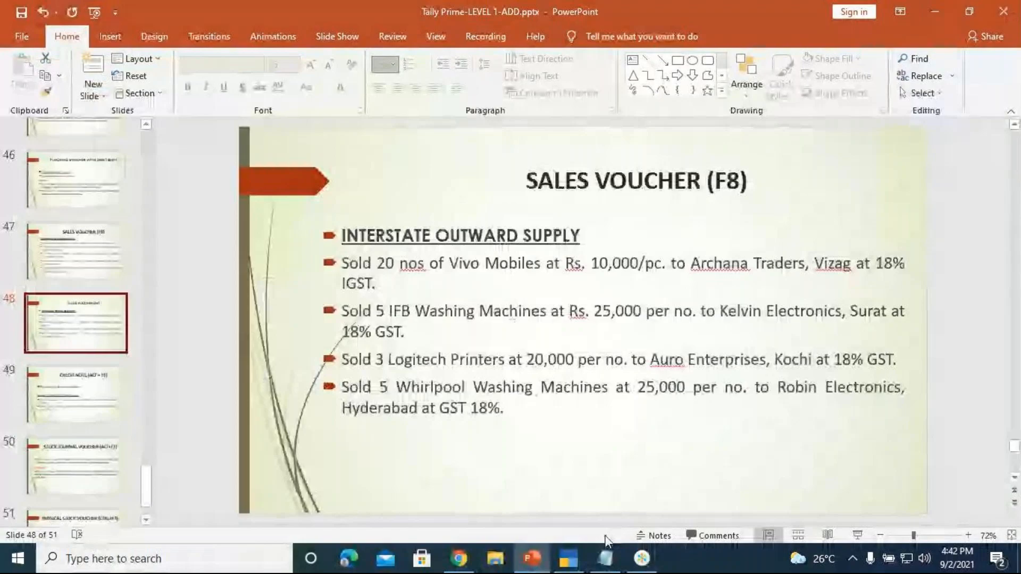
click(567, 558)
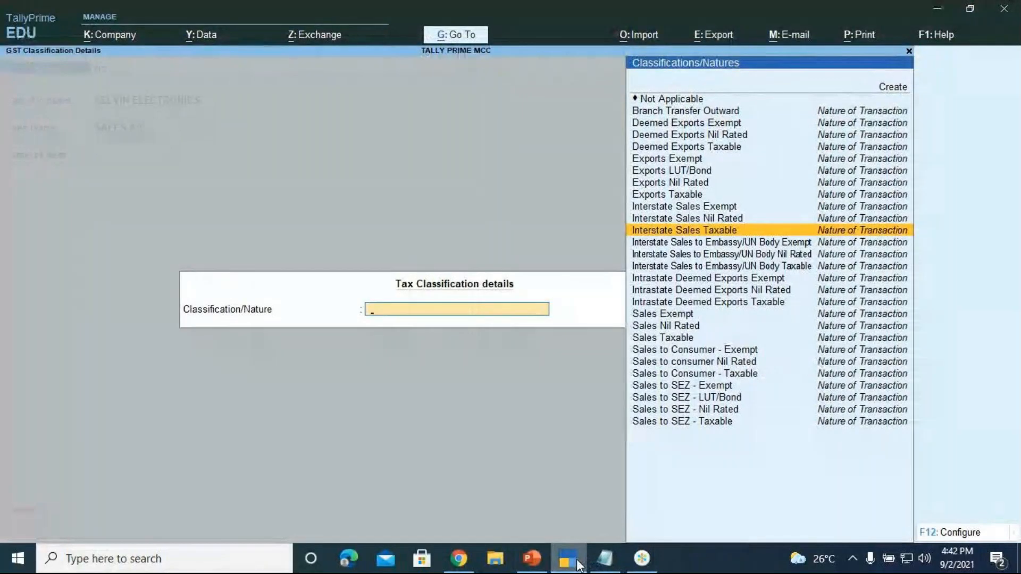
key(Return)
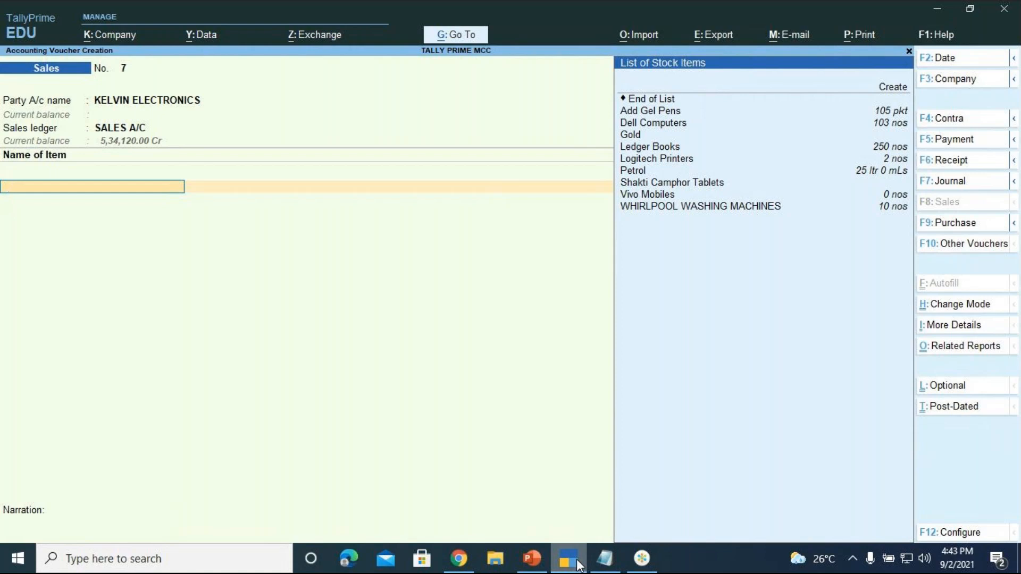
Switch the voucher type to Purchase and back to Sales
key(F9)
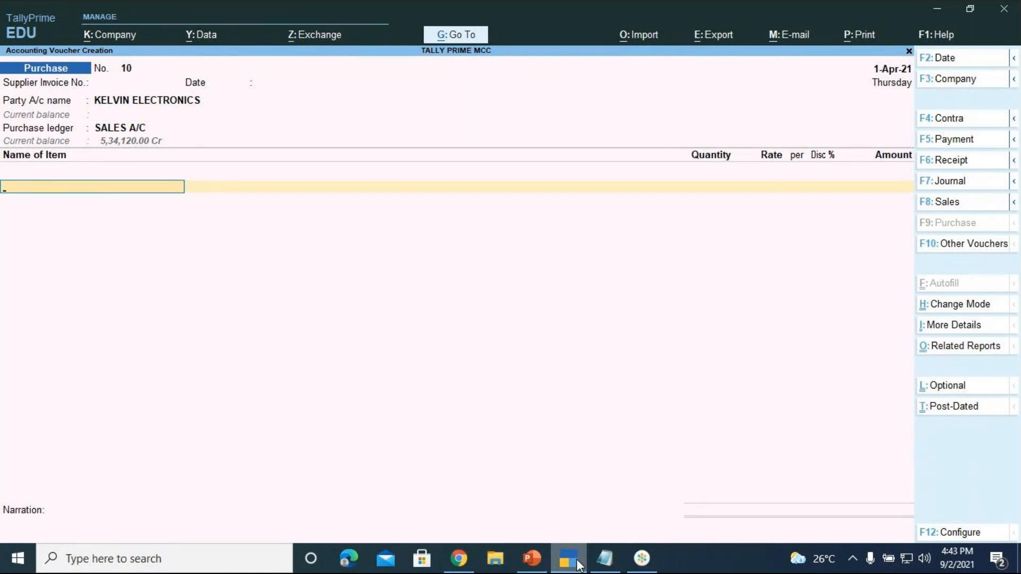
key(F8)
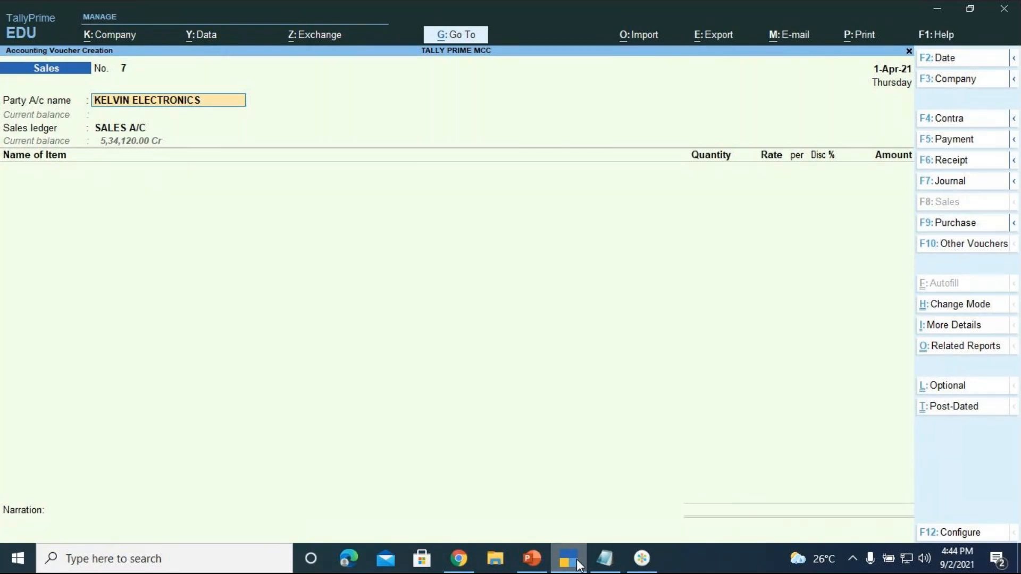
Present the interstate outward supply slide in PowerPoint full screen to review the transactions, and return to TallyPrime
click(527, 562)
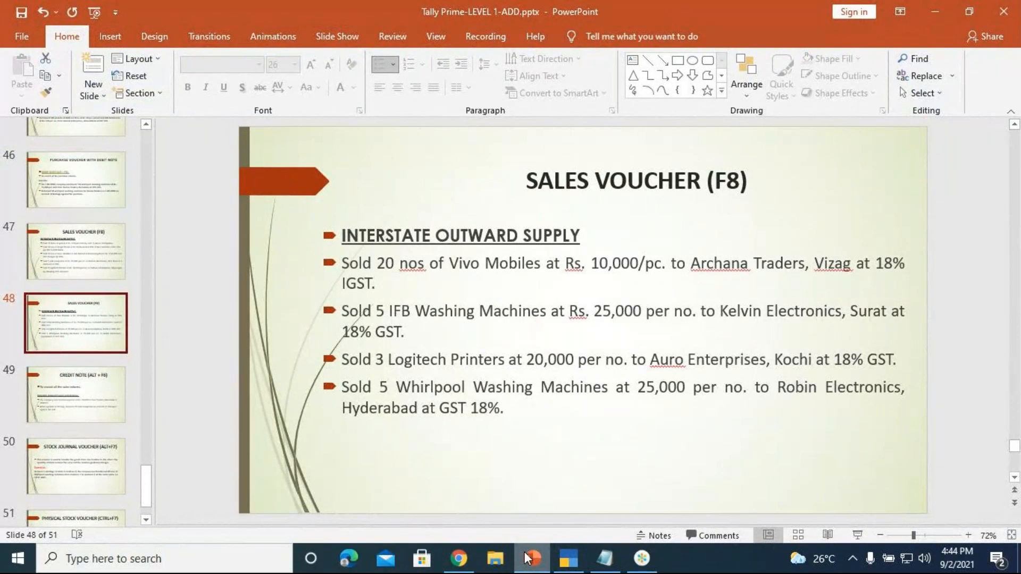
click(856, 535)
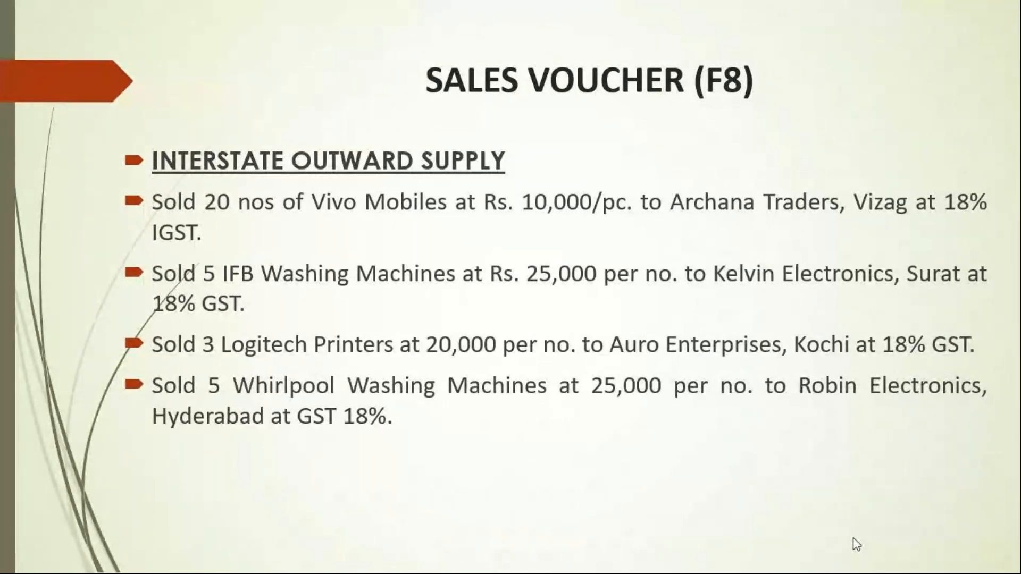
key(Escape)
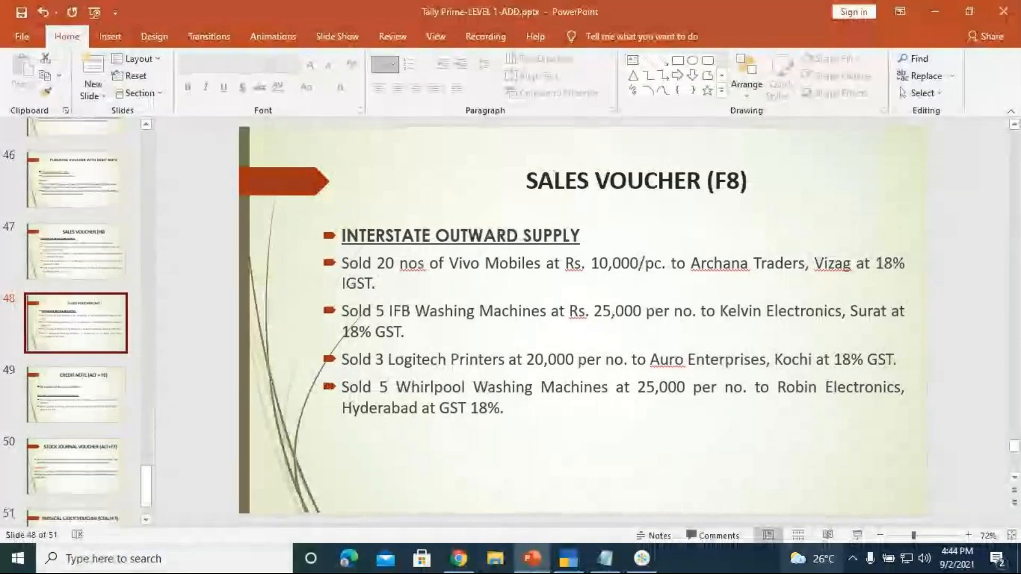
click(569, 558)
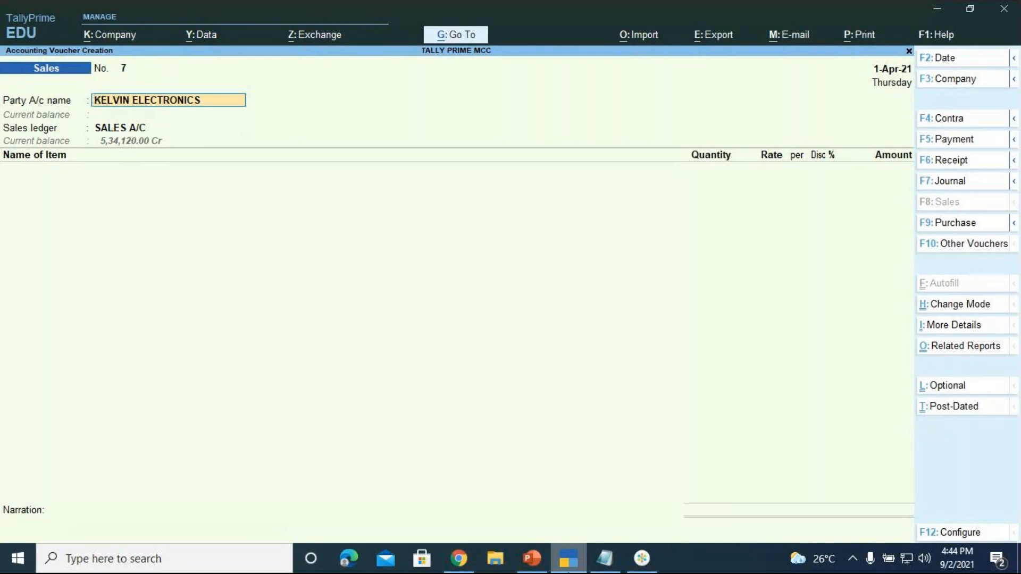
Open a new stock item master for creation from within the sales voucher
key(alt)
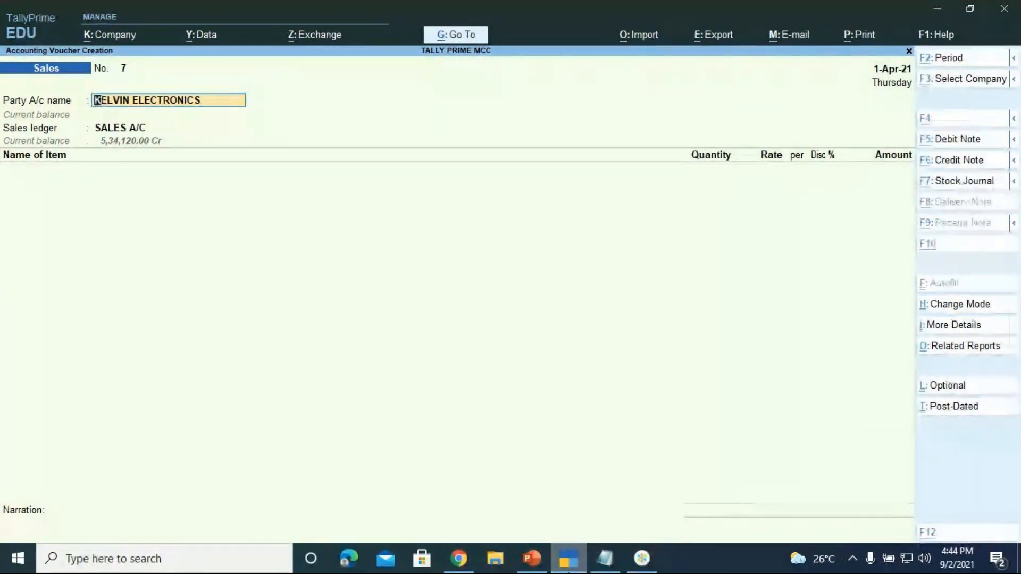
key(alt+g)
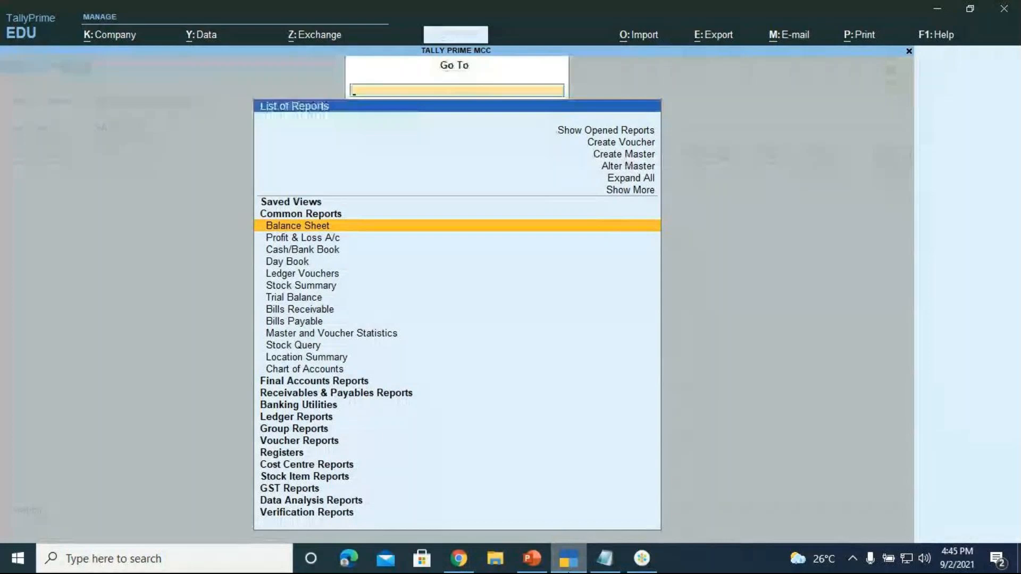
key(Up)
key(Up)
key(Up)
key(Up)
key(Up)
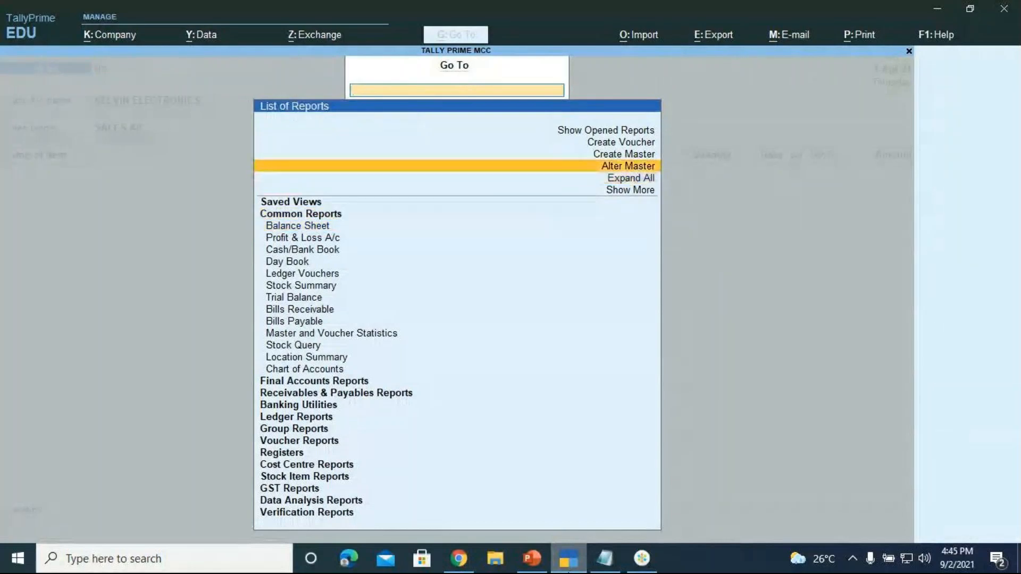
key(Return)
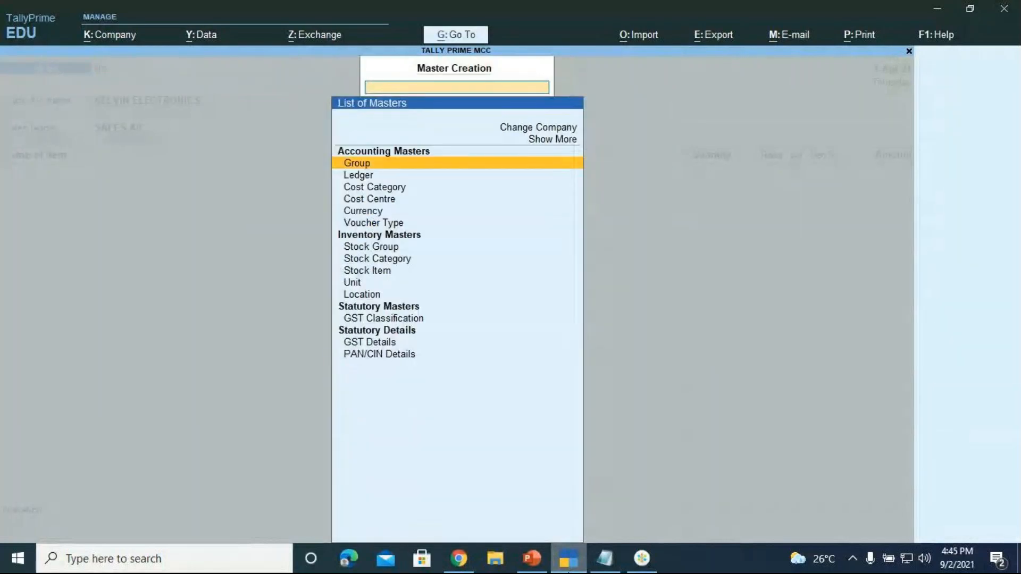
key(Down)
key(Down)
key(Down)
key(Down)
key(Down)
key(Down)
key(Down)
key(Down)
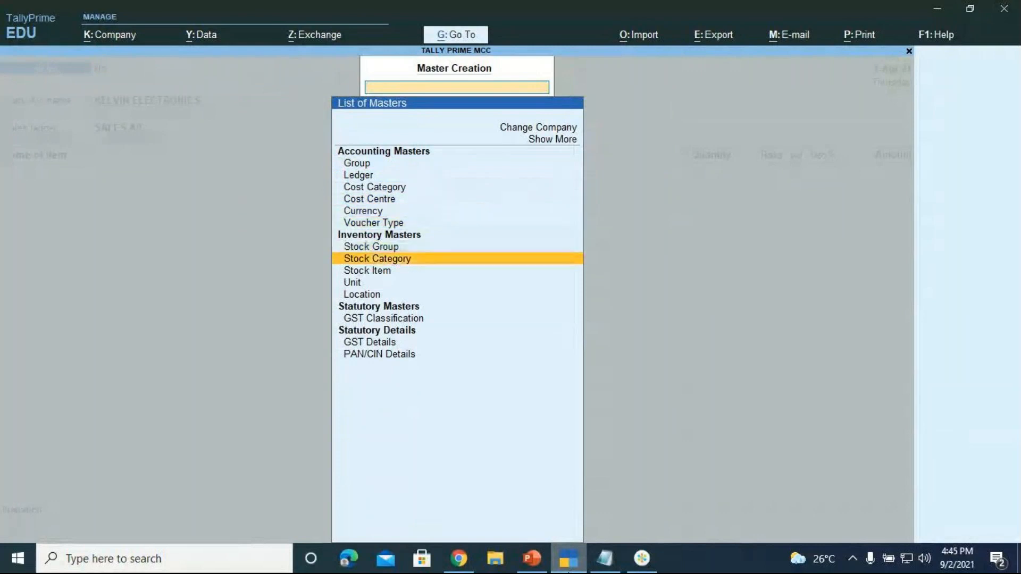
key(Return)
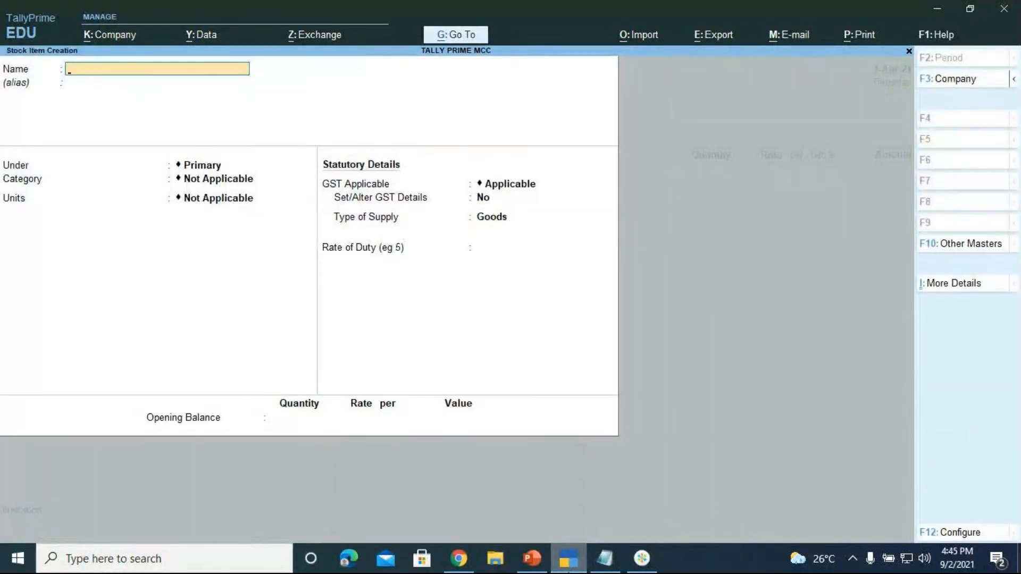
Name the stock item IFB WASHING MACHINES and place it under the WASHING MACHINES group
text(IFB WASHING MACHINES)
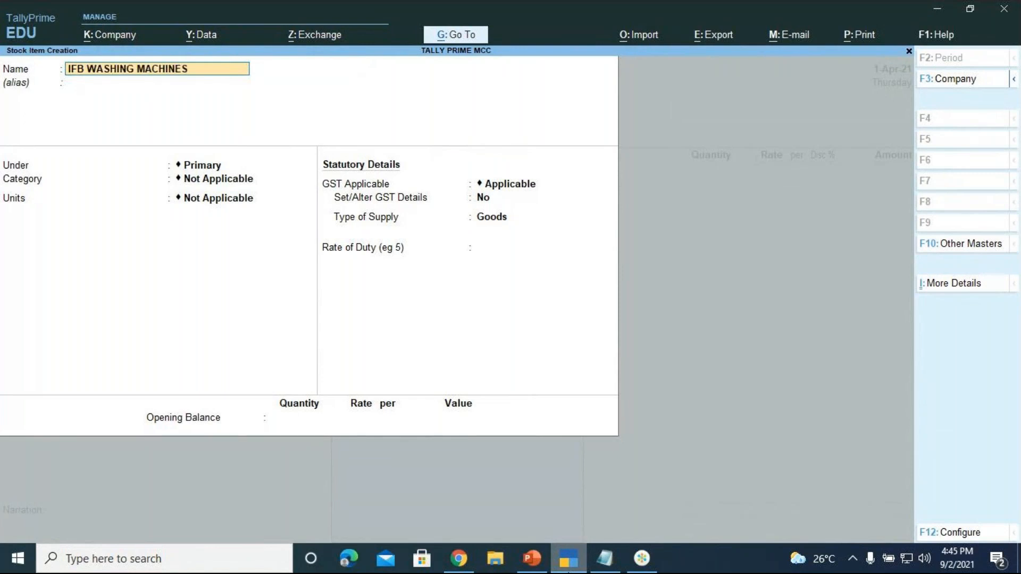
key(Return)
key(Return)
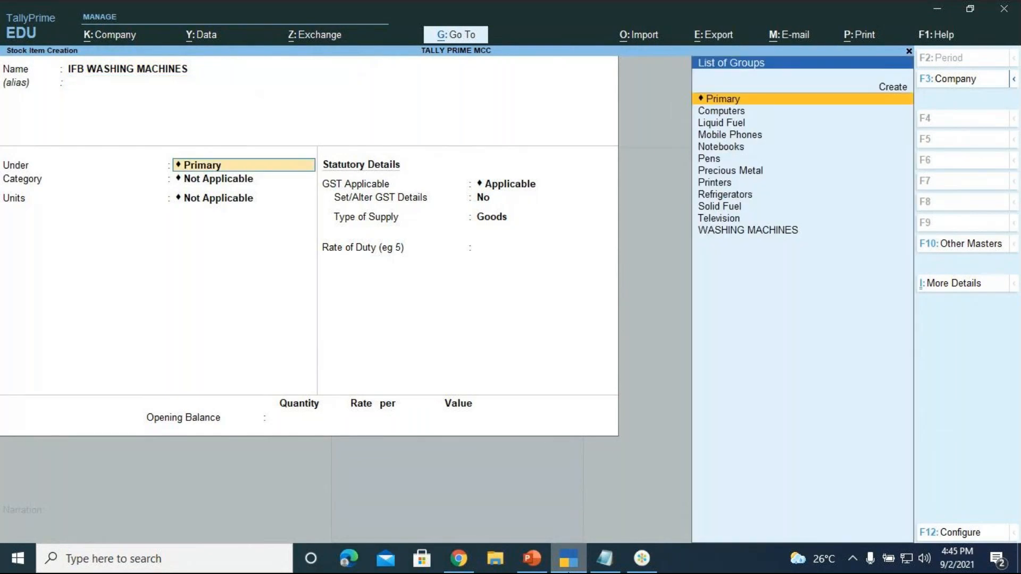
key(Down)
key(Down)
key(Down)
key(Down)
key(Down)
key(Down)
key(Down)
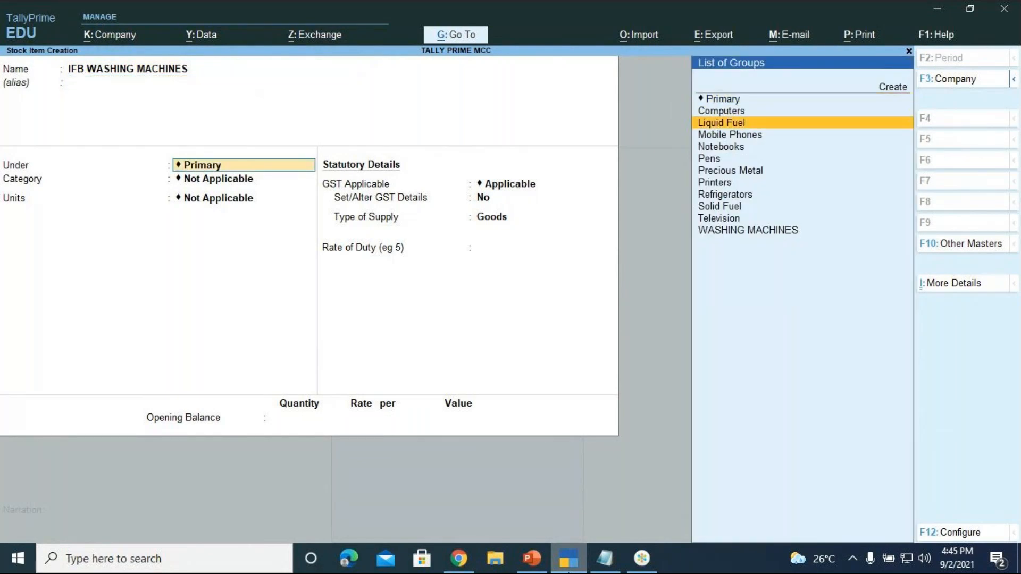
key(Down)
key(Down)
key(Down)
key(Down)
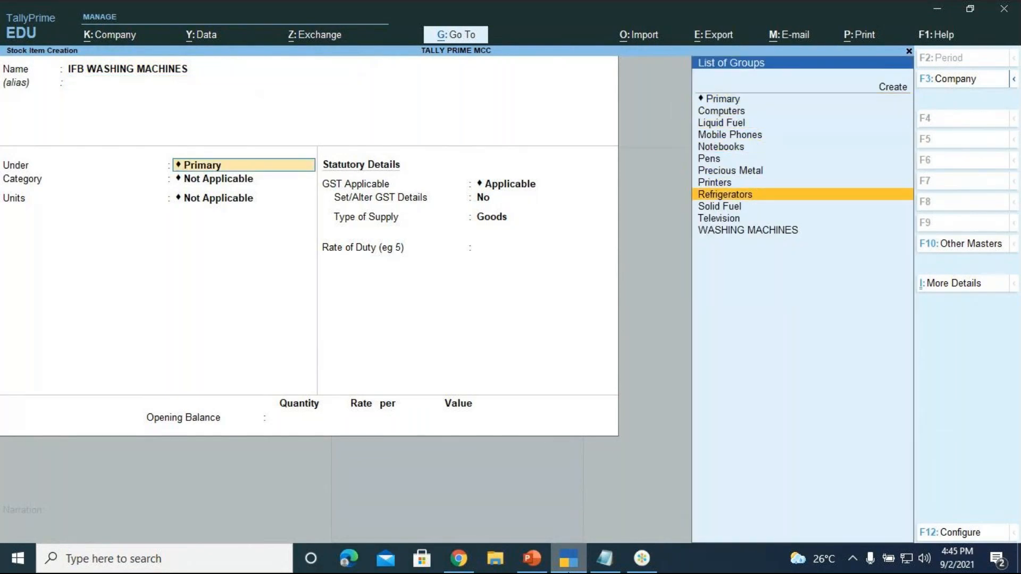
key(Return)
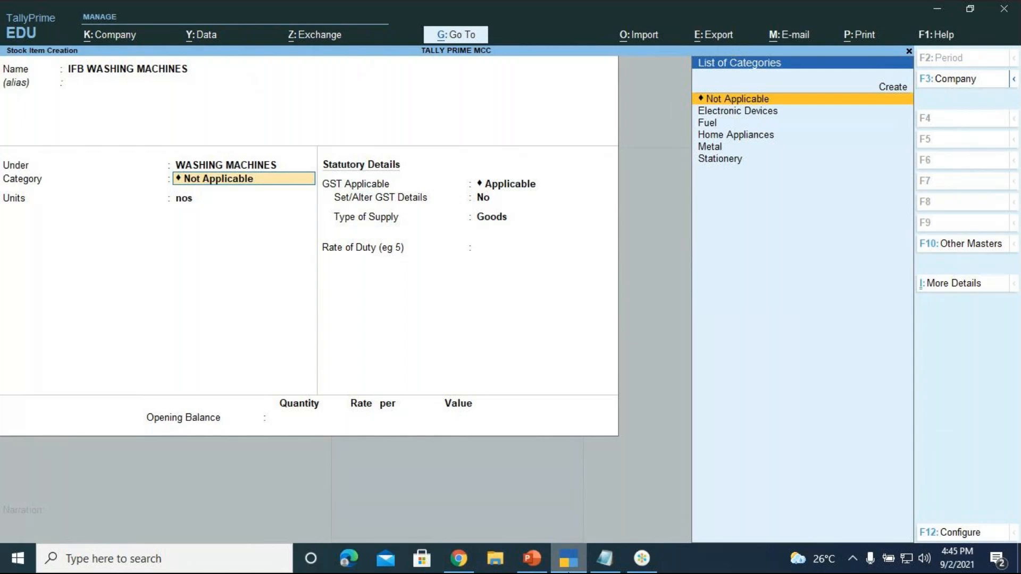
Assign the stock item to the Home Appliances category with nos as its unit
key(Down)
key(Down)
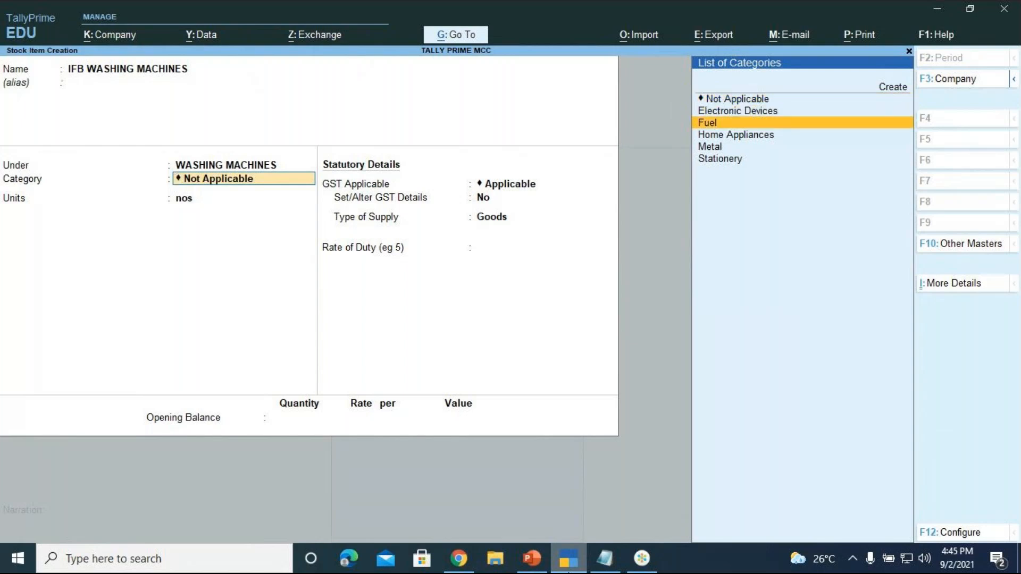
key(Down)
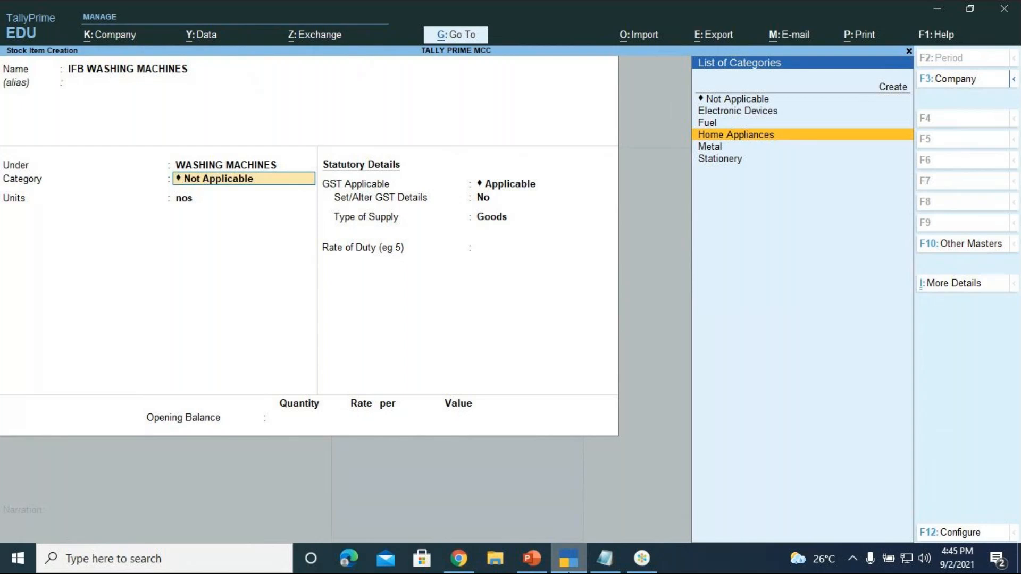
key(Return)
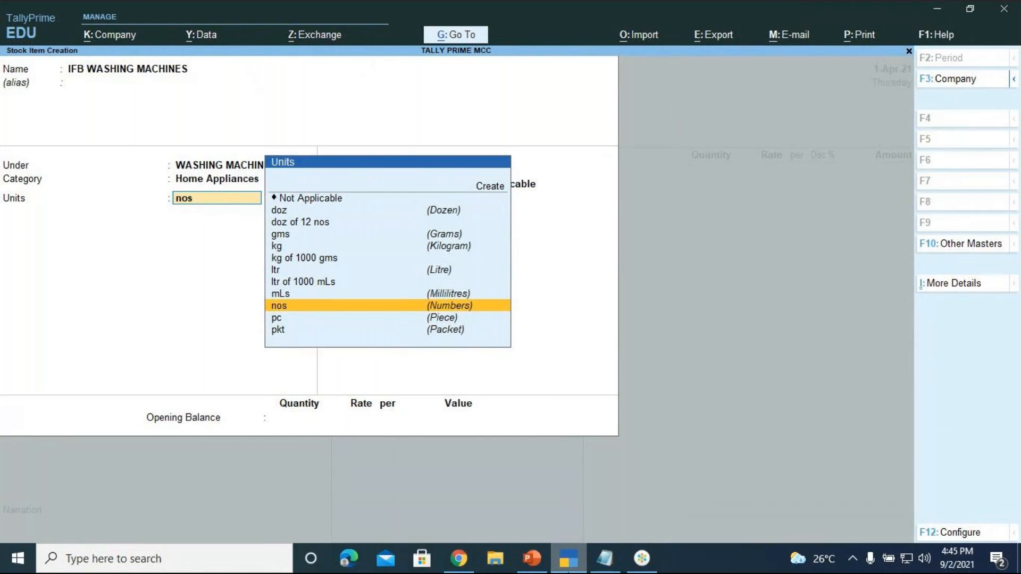
key(Return)
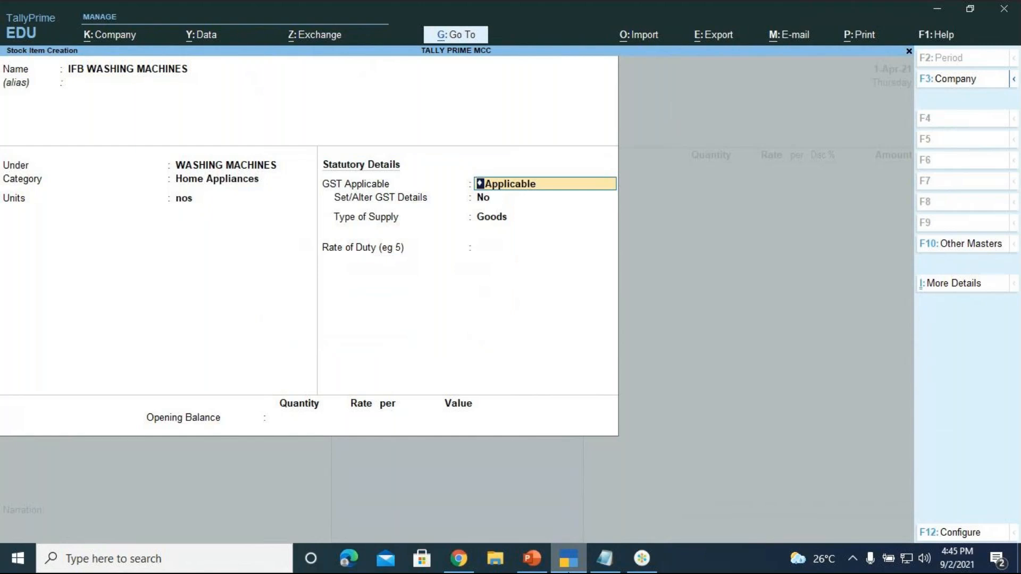
Keep GST applicable, enable setting GST details for the item, and enter WASHING MACHINES as the HSN/SAC description
key(Return)
text(Y)
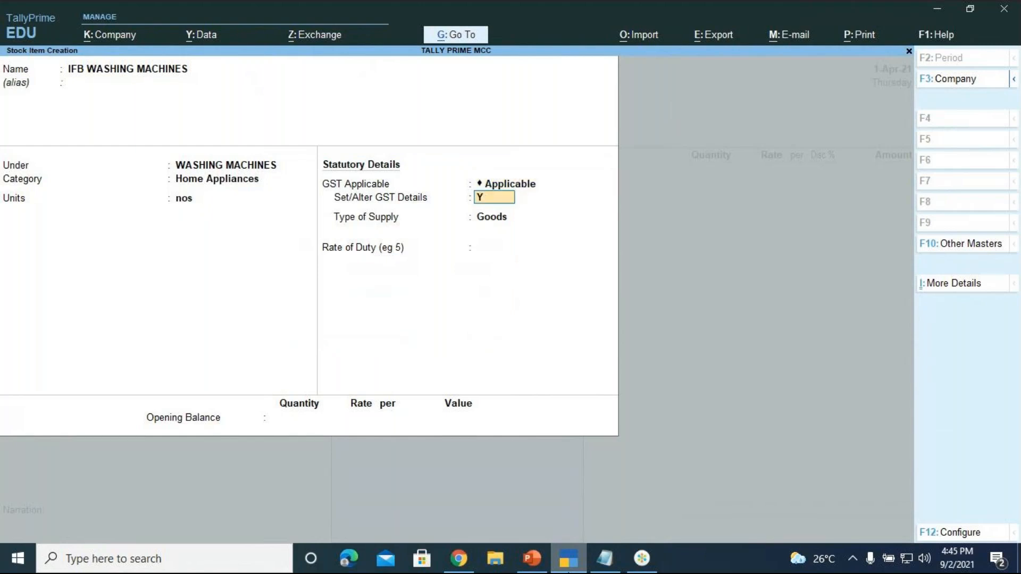
key(Return)
key(Return)
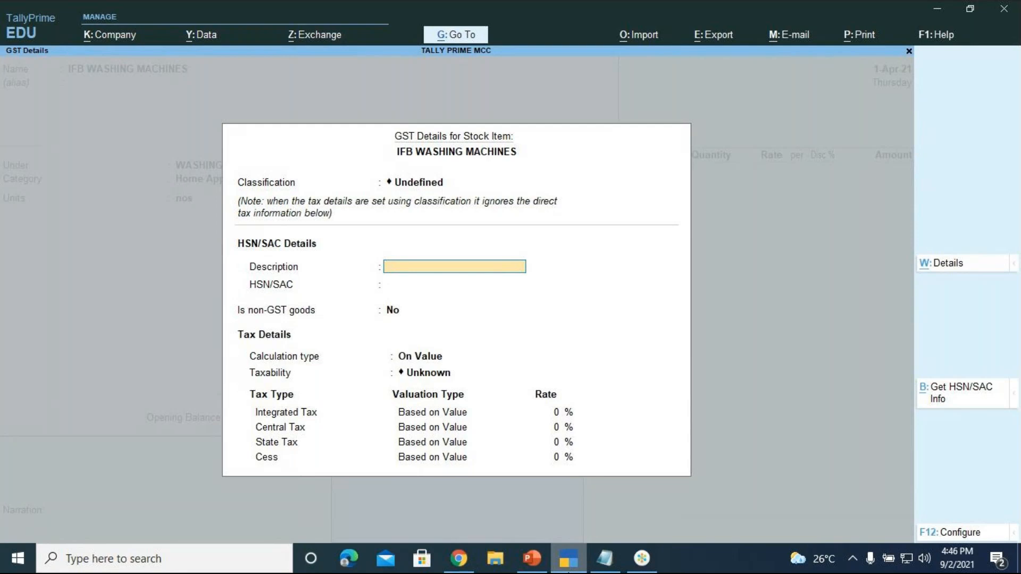
text(WASHING MACHINES)
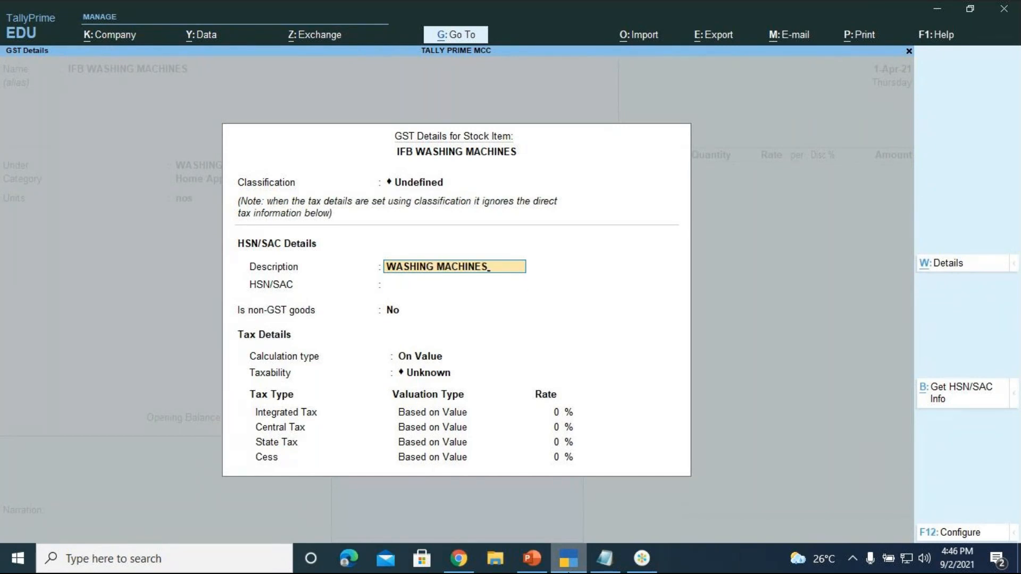
key(Return)
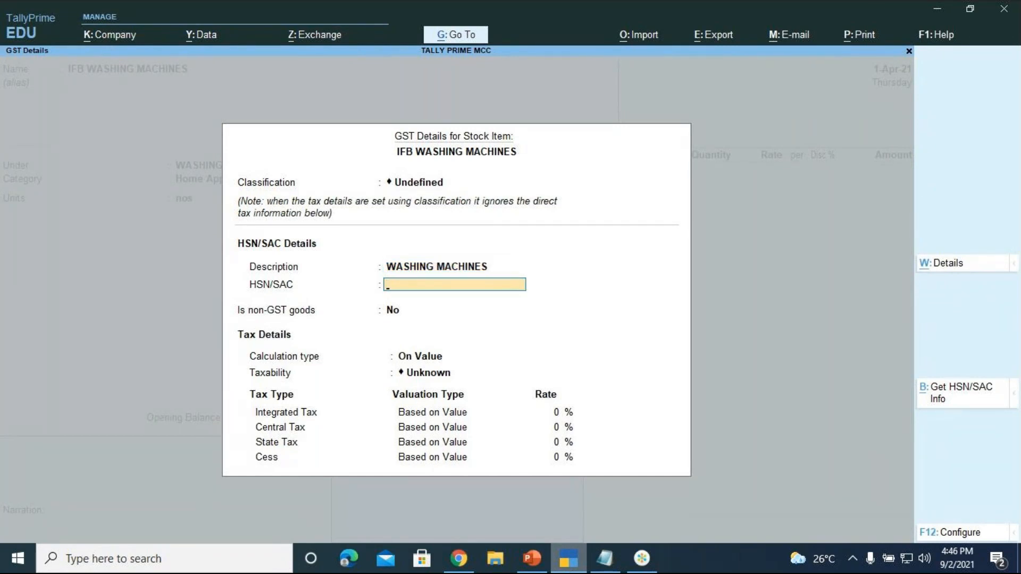
Switch to Chrome and search Google in a new tab for "hsn code for washing machine"
click(459, 558)
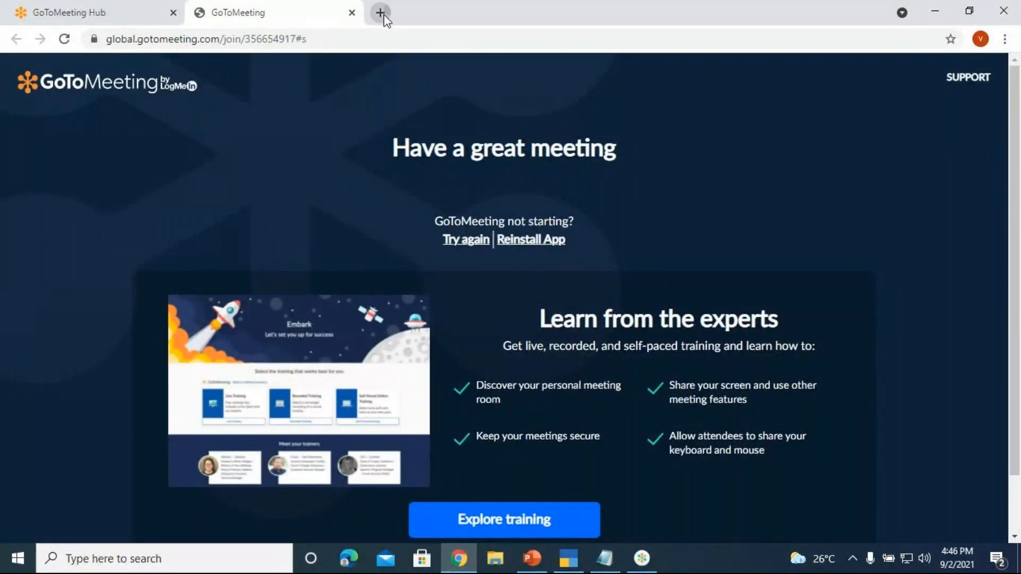
click(380, 13)
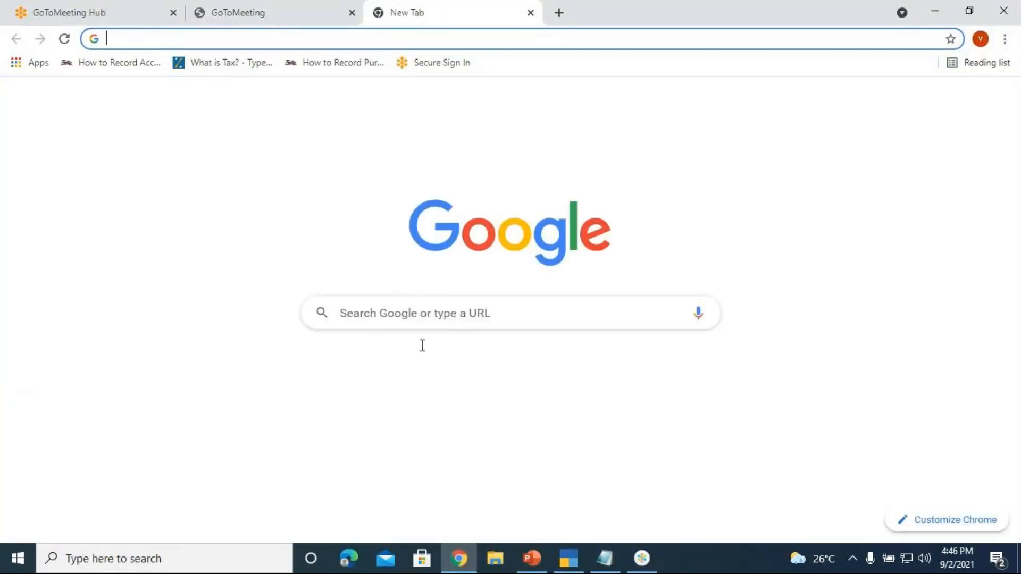
click(442, 319)
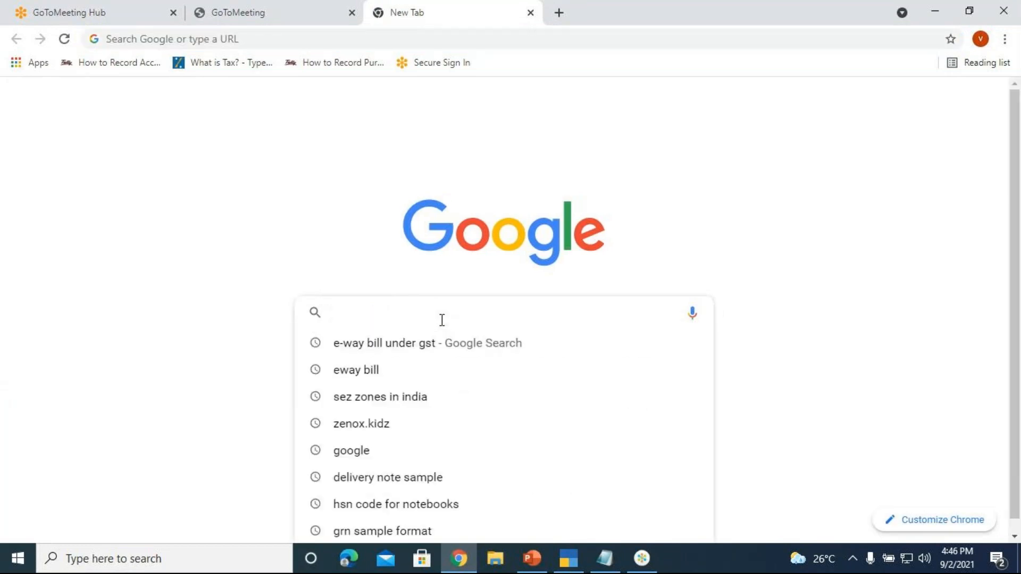
text(HSN)
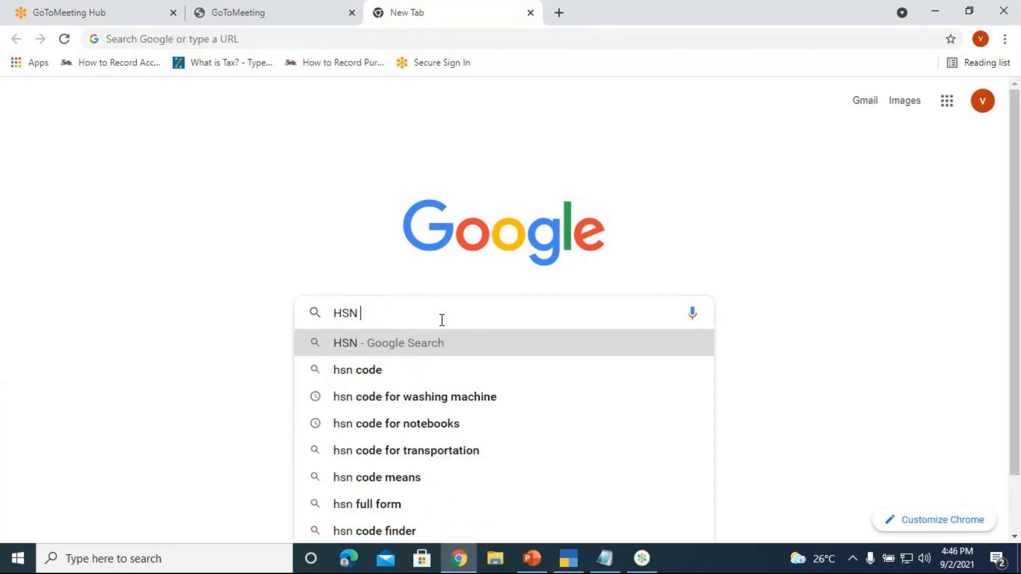
click(453, 396)
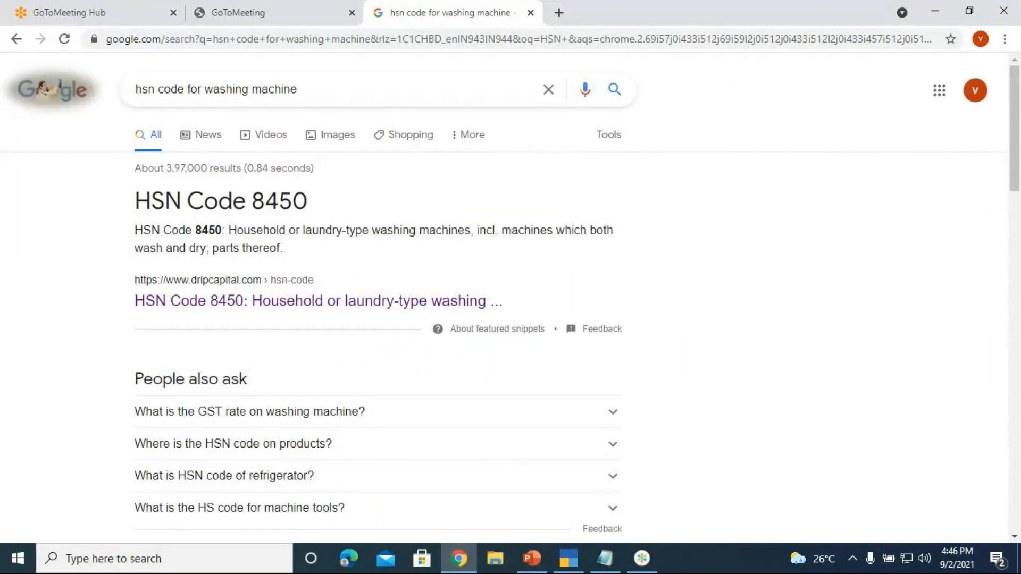
Return to TallyPrime and enter HSN/SAC code 8450, keeping non-GST goods at No and the calculation type On Value
click(567, 559)
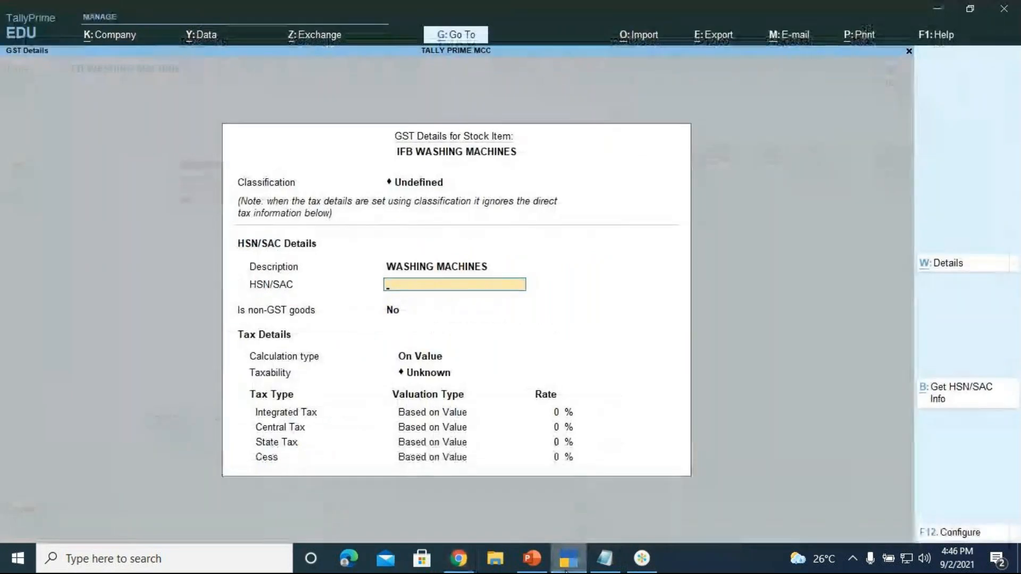
text(8450)
key(Return)
key(Return)
key(Return)
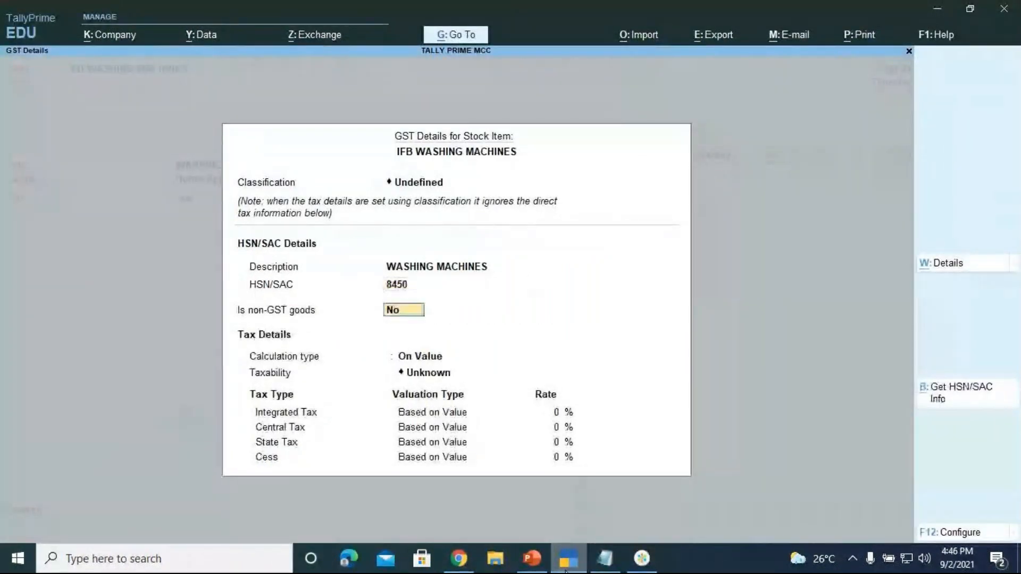
Set the item's taxability to Taxable with 18% integrated tax, and keep Goods as the type of supply
text(Tax)
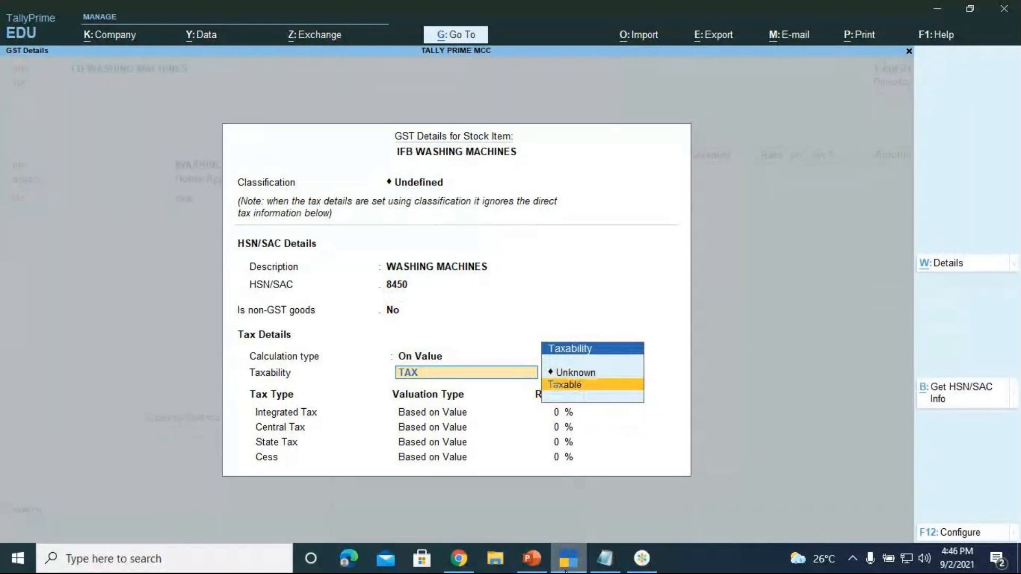
key(Return)
text(18)
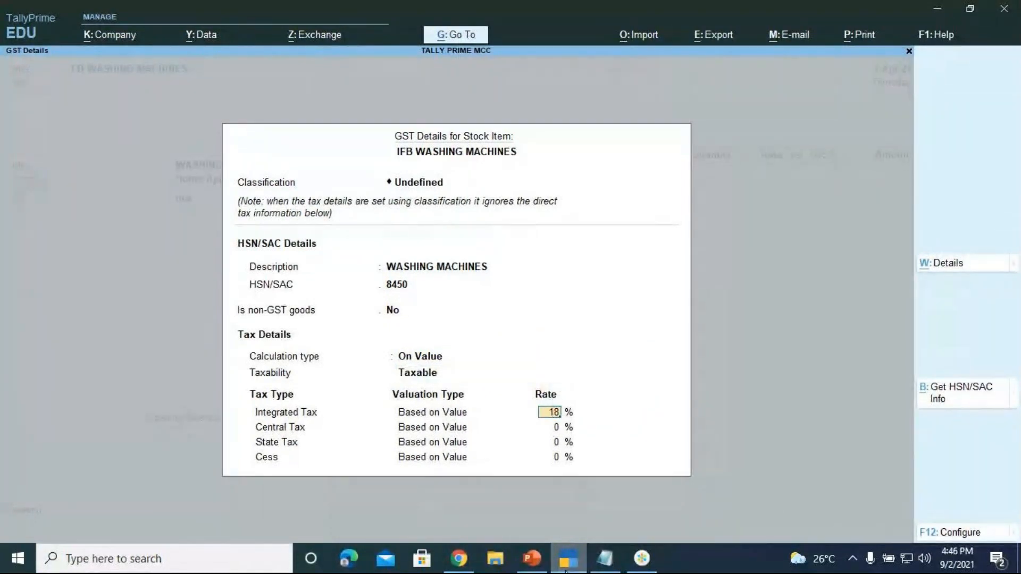
key(Return)
key(Return)
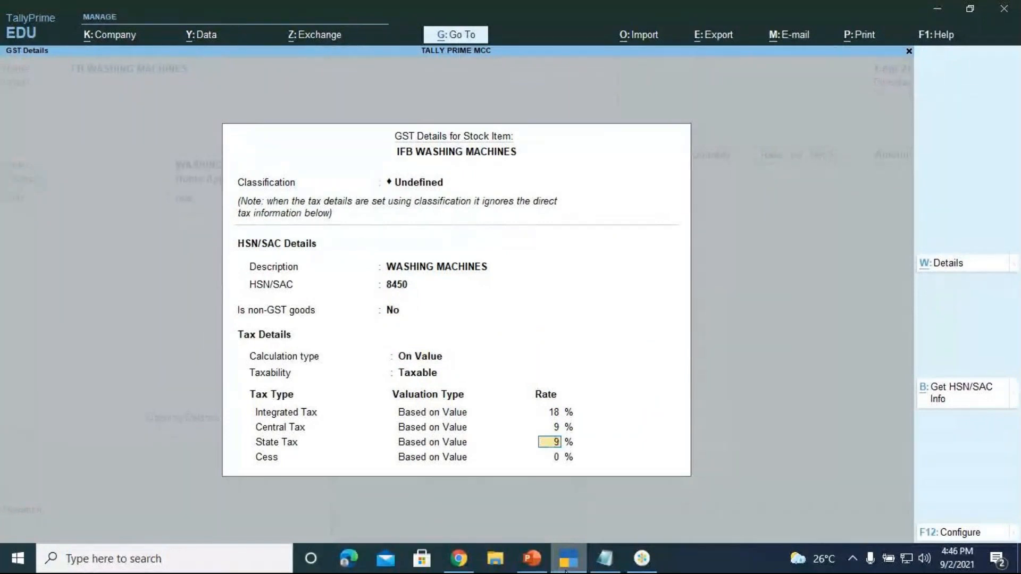
key(Return)
key(Return)
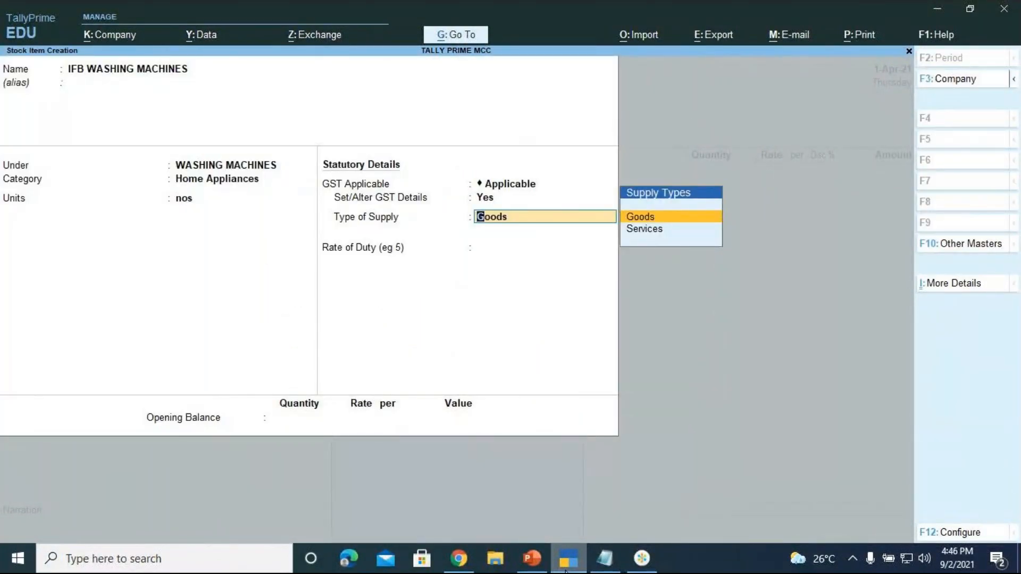
key(Return)
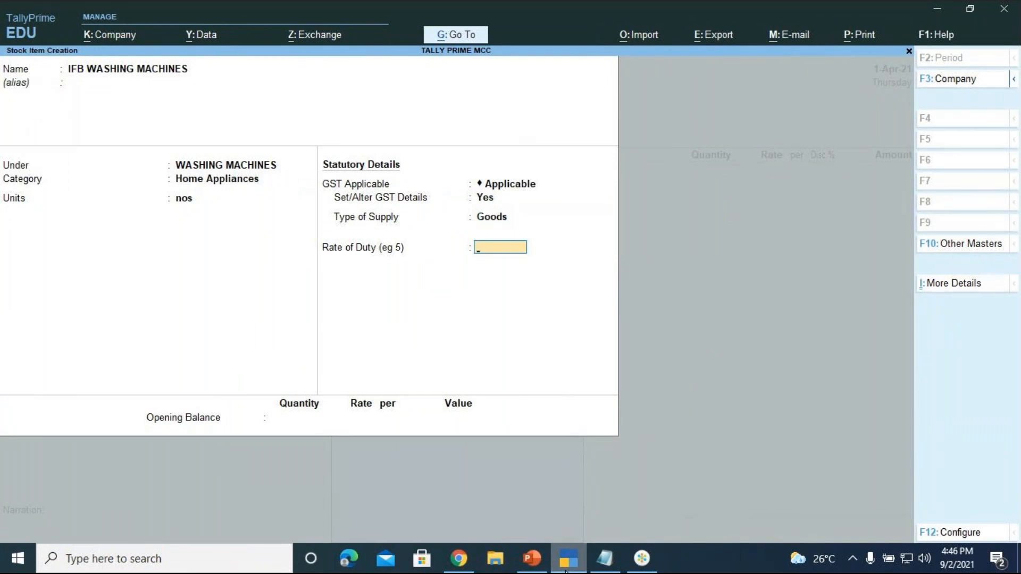
key(Return)
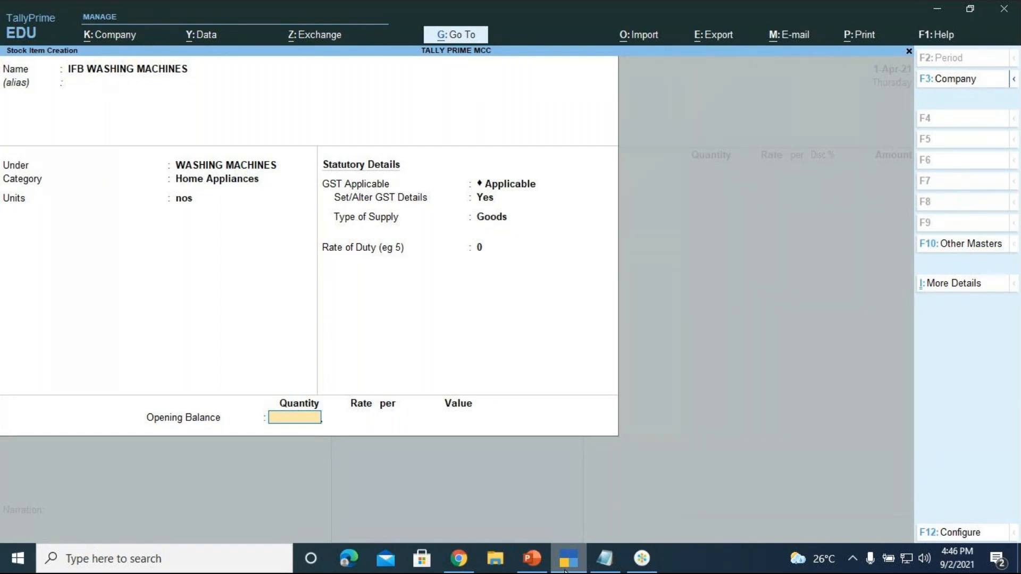
Enter the item's opening balance of 10 nos, allocated to Location 1 at a rate of 9,500 per nos
text(10)
key(Return)
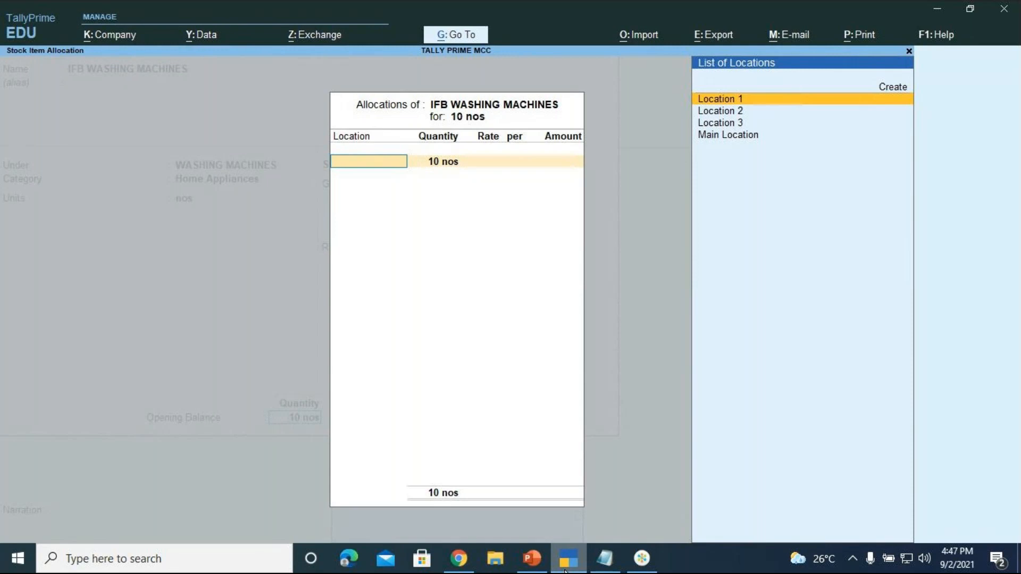
key(Return)
key(Return)
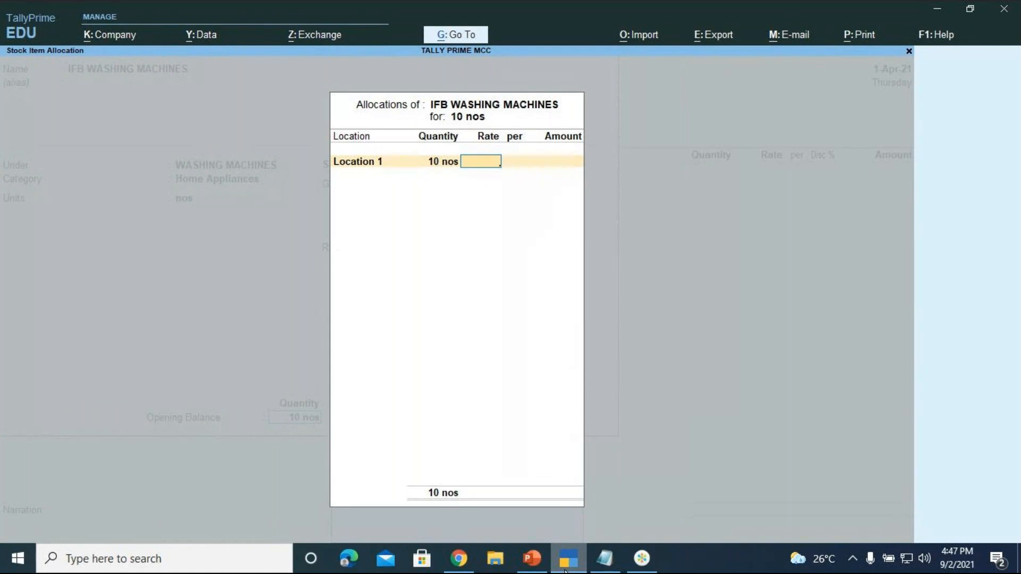
text(9500)
key(Return)
key(Return)
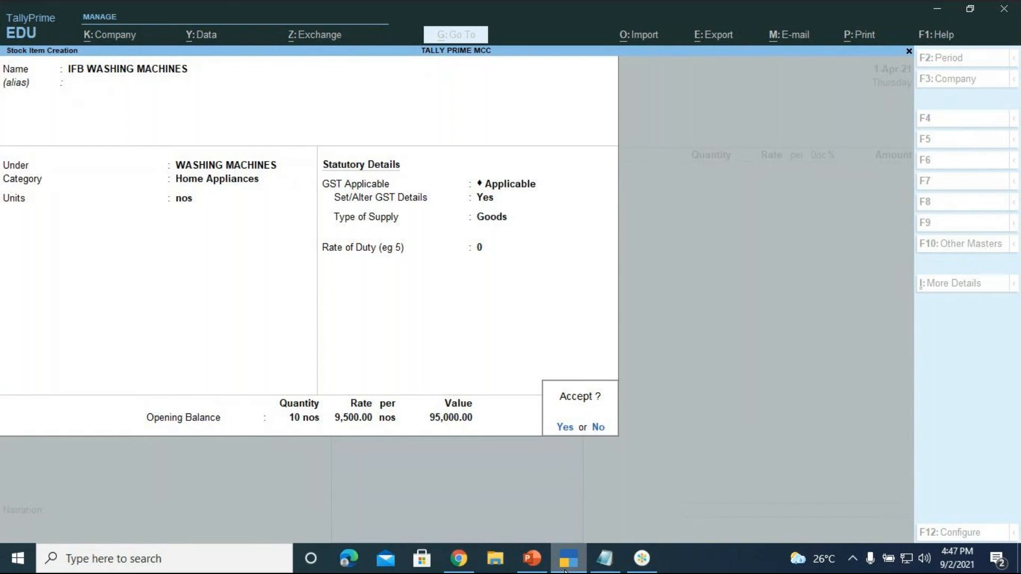
Save the IFB WASHING MACHINES stock item, leave master creation for the sales voucher and dismiss the advertisement notification
key(y)
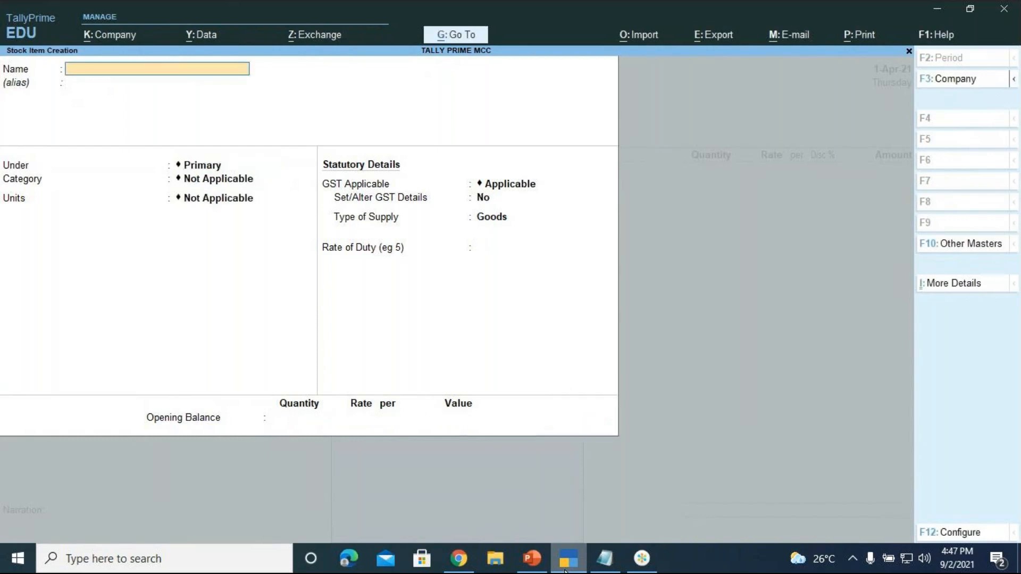
key(Escape)
key(y)
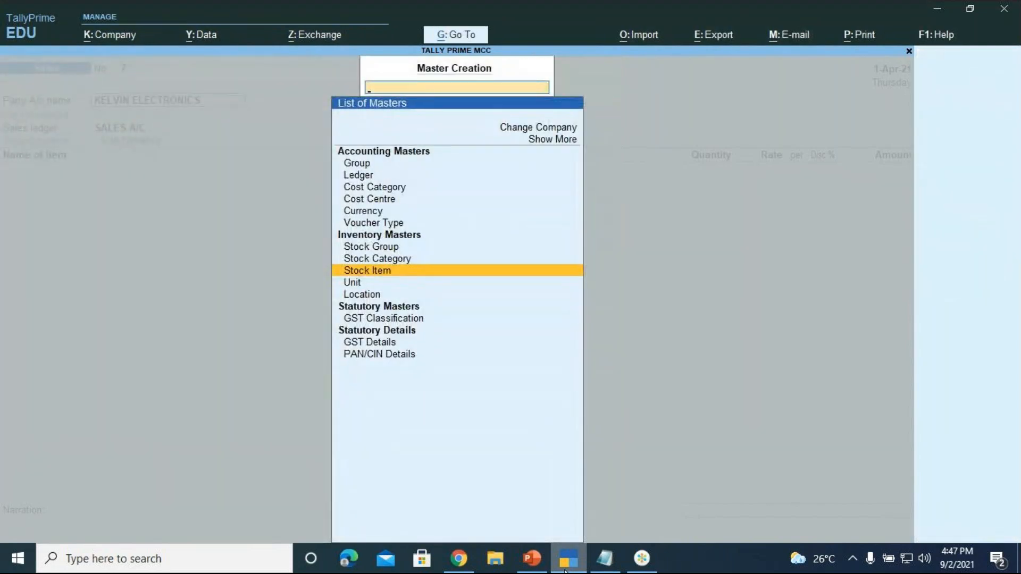
key(Escape)
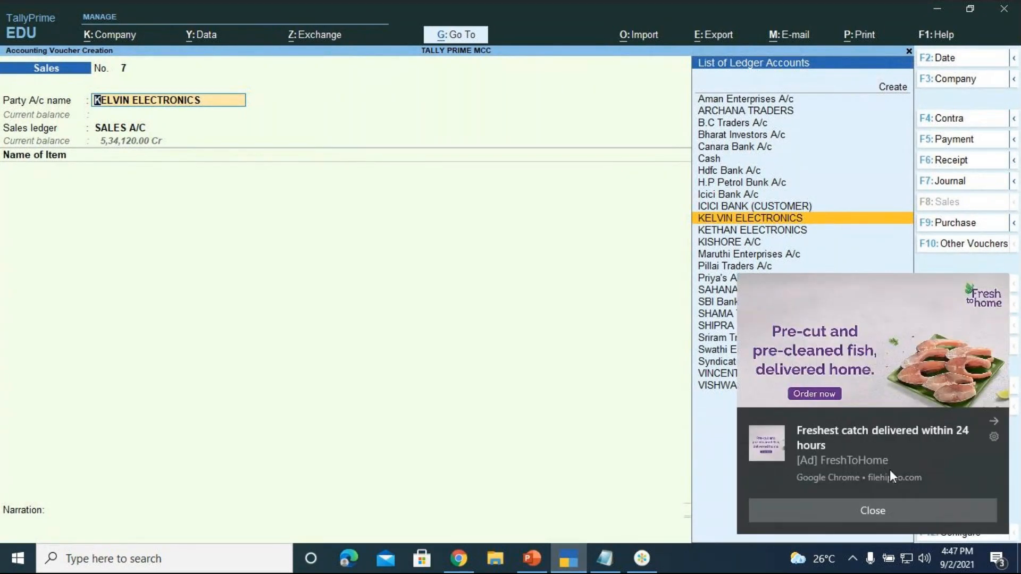
click(893, 505)
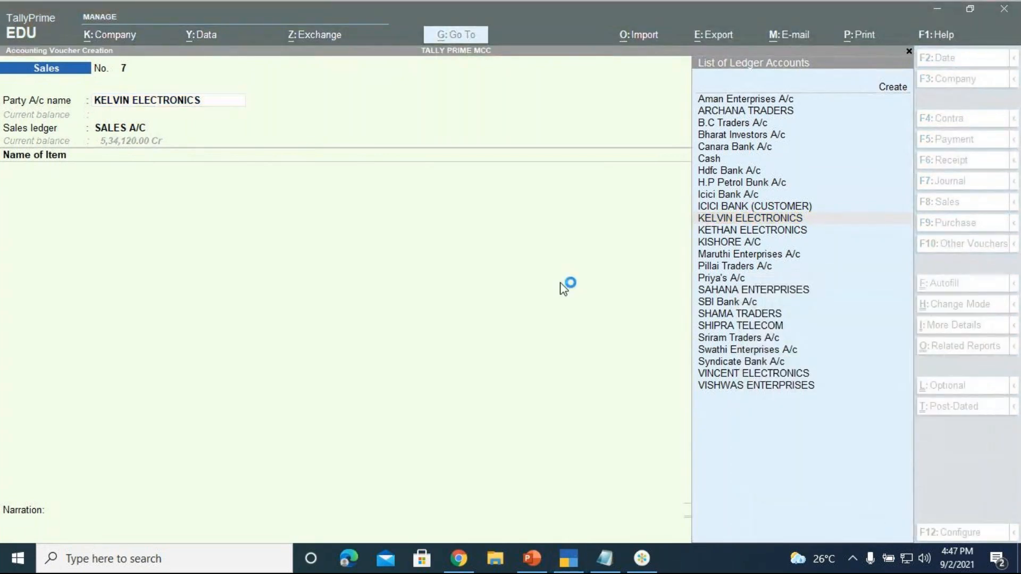
Keep KELVIN ELECTRONICS as the party account, leave the dispatch details blank and accept the party details
key(Return)
key(Return)
key(Return)
key(Return)
key(Return)
key(Return)
key(Return)
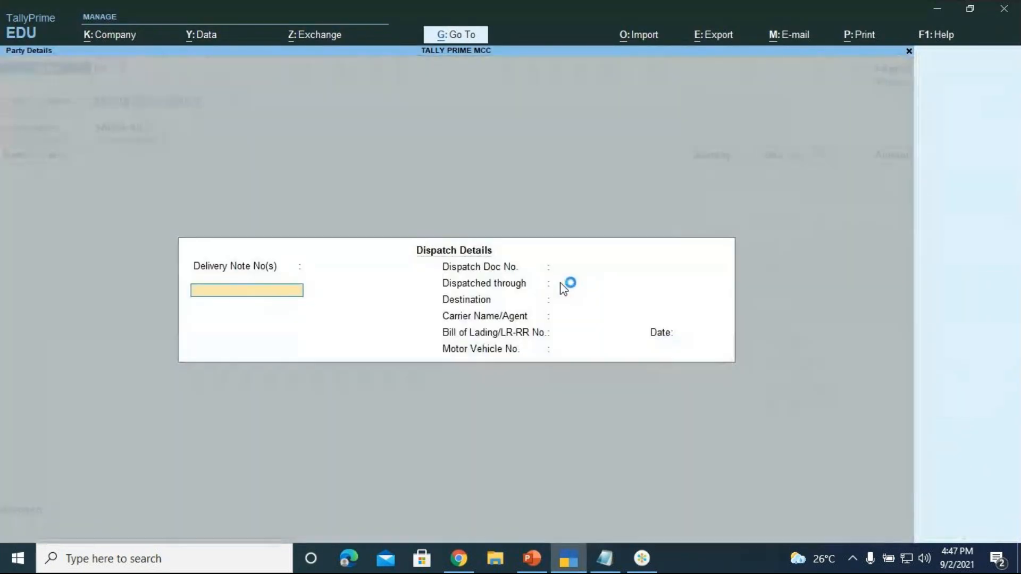
key(Return)
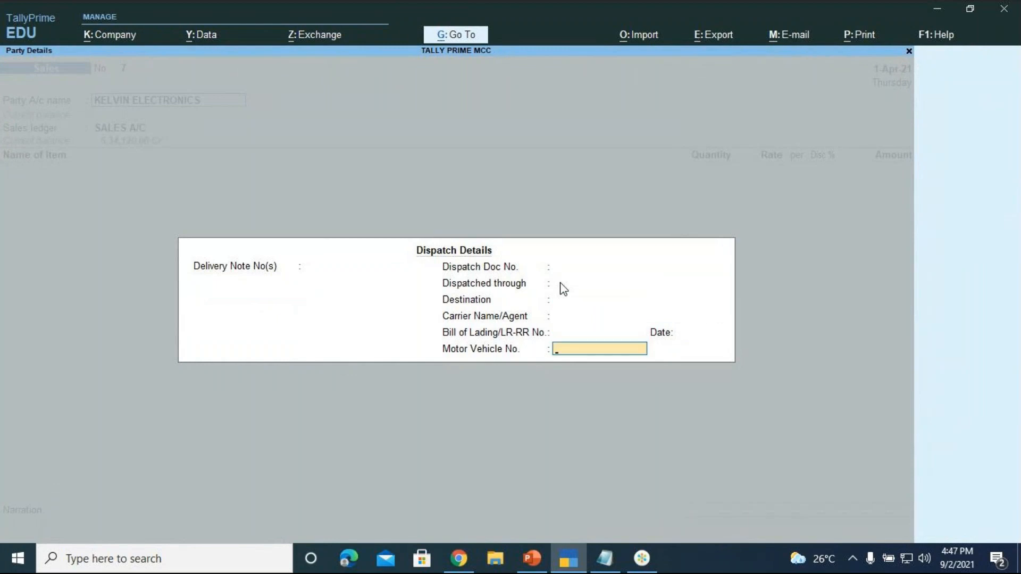
key(Return)
key(Return)
key(Return)
key(Return)
key(Return)
key(Return)
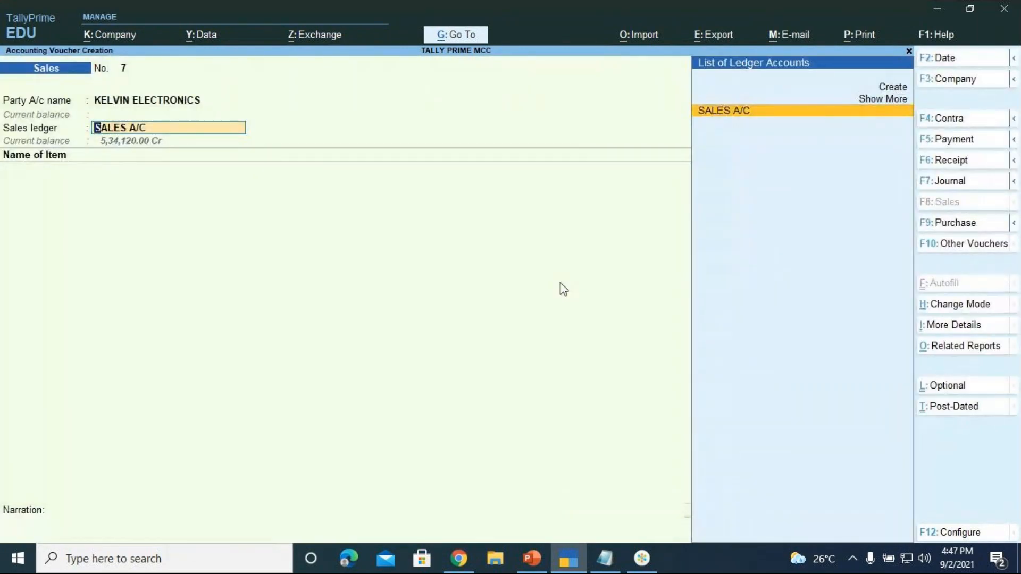
Keep the SALES A/C ledger classified as Interstate Sales Taxable and choose IFB WASHING MACHINES as the item sold
key(Return)
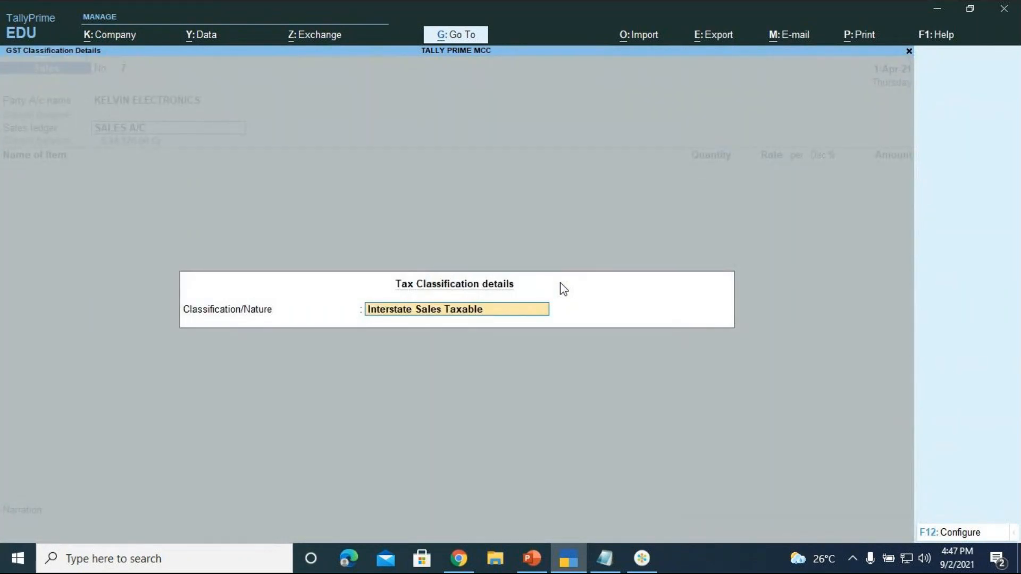
key(Return)
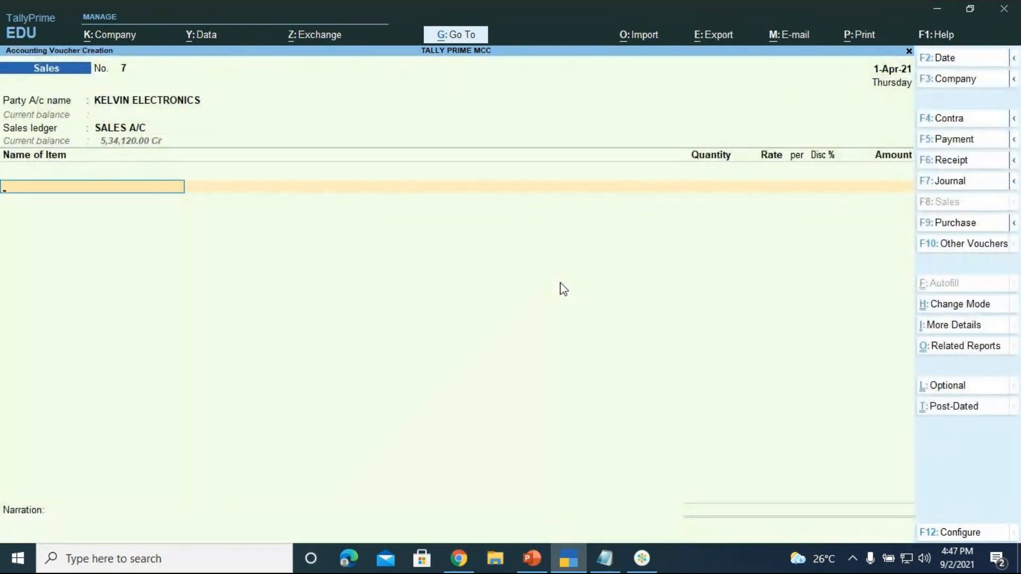
key(Down)
key(Down)
key(Down)
key(Down)
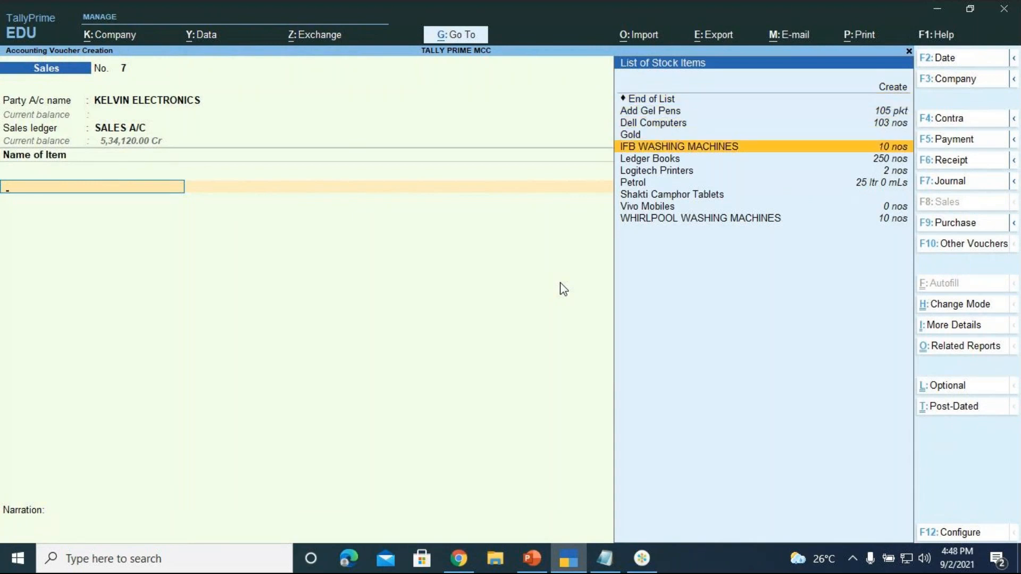
key(Return)
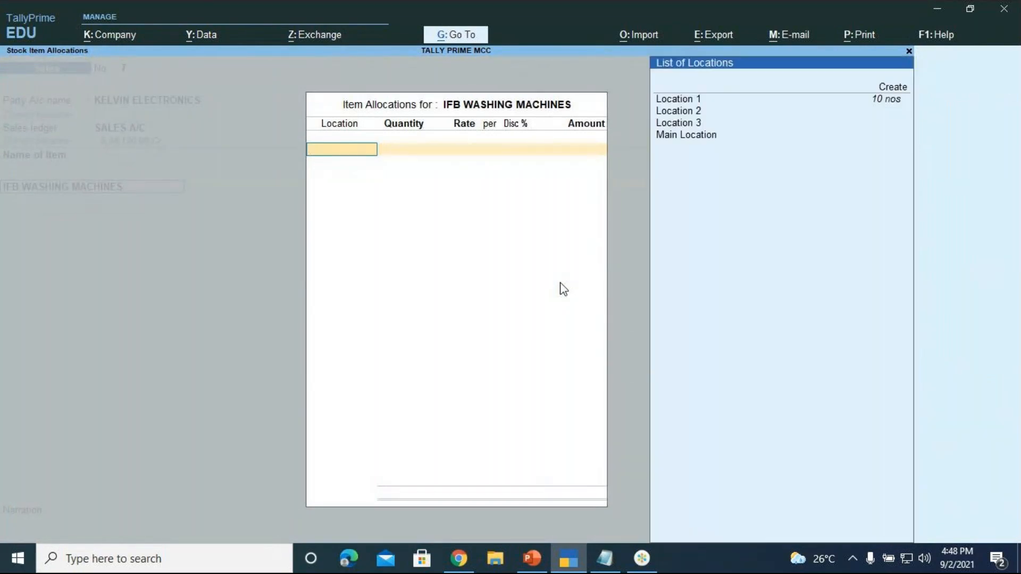
Choose Location 1 as the location for the IFB WASHING MACHINES allocation
key(Down)
key(Down)
key(Down)
key(Up)
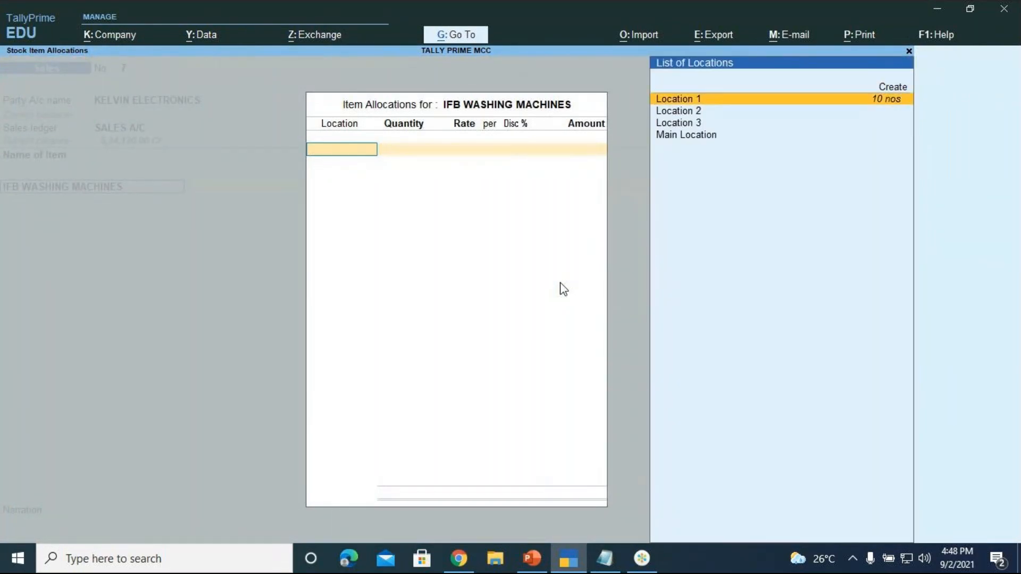
key(Return)
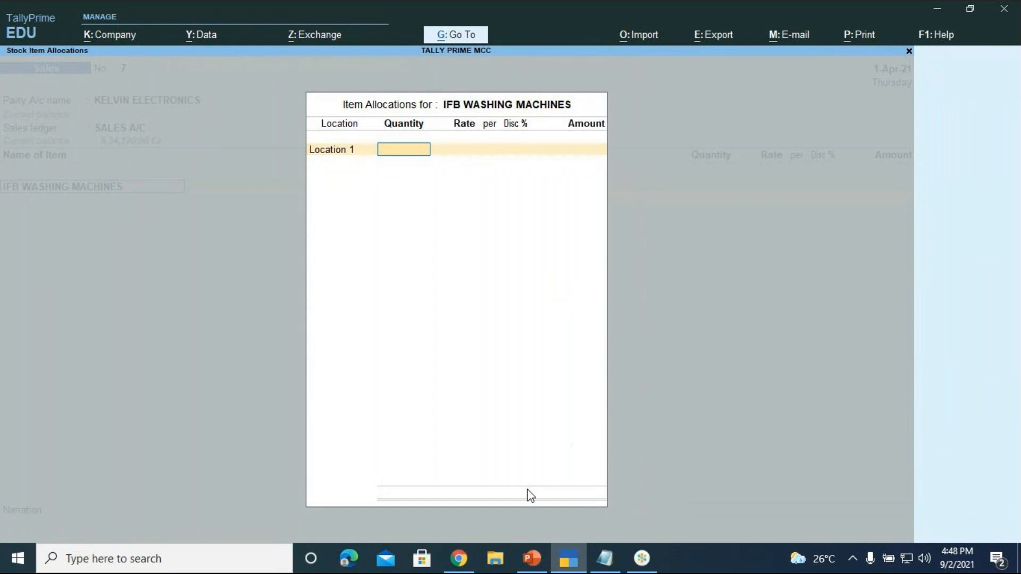
Switch to PowerPoint and check the quantity and rate of the IFB Washing Machines sale on the Sales Voucher slide
click(531, 558)
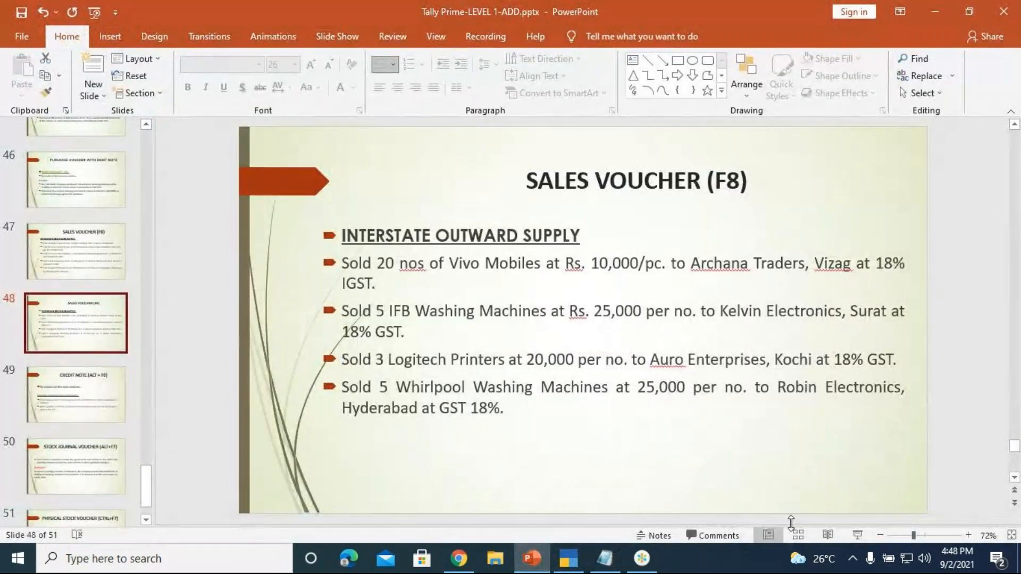
click(857, 537)
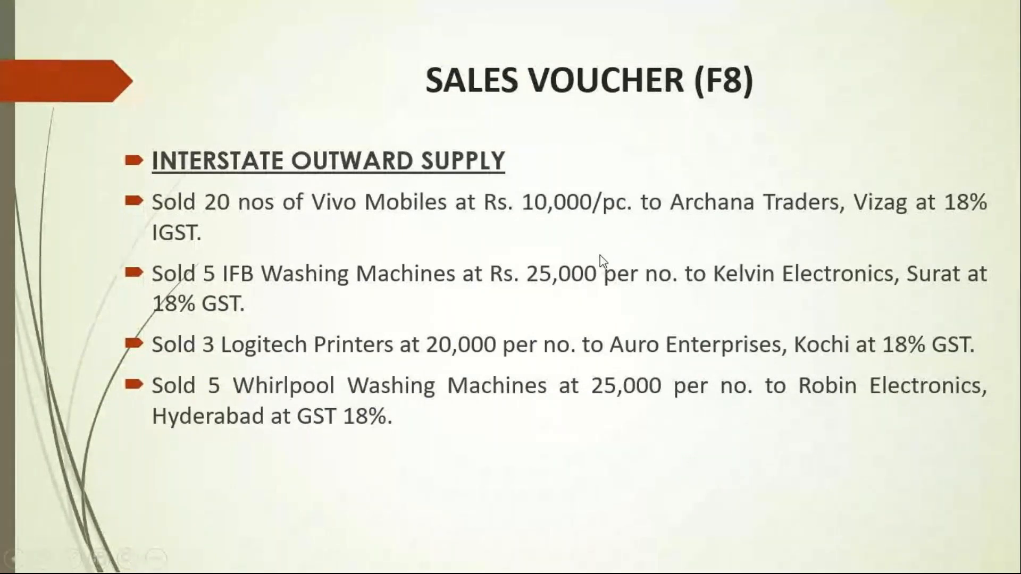
key(Escape)
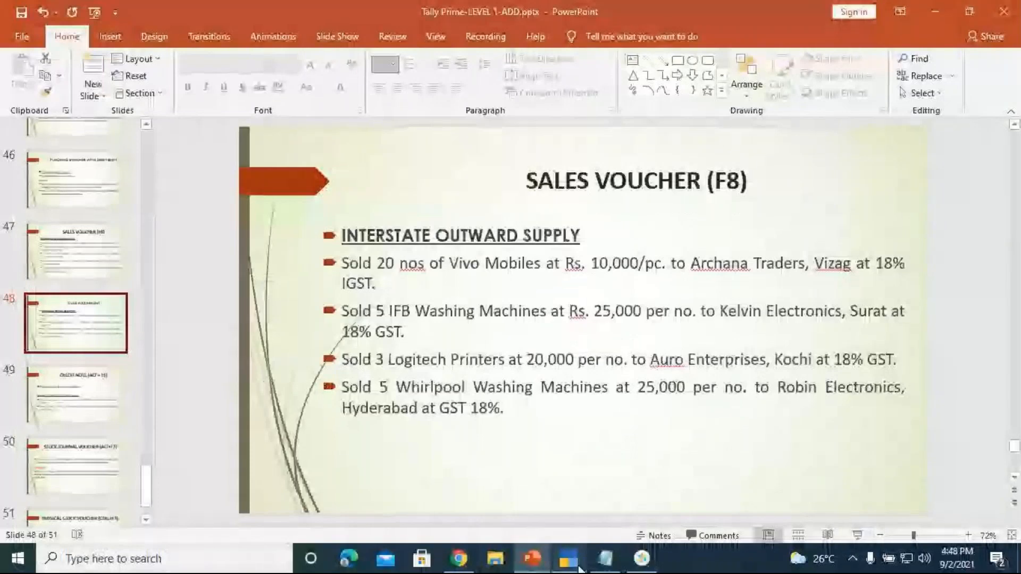
Return to TallyPrime and allocate 5 nos at a rate of 25,000 per nos, rechecking the PowerPoint slide before accepting
click(572, 559)
text(5)
key(Return)
text(25000)
key(Return)
key(Return)
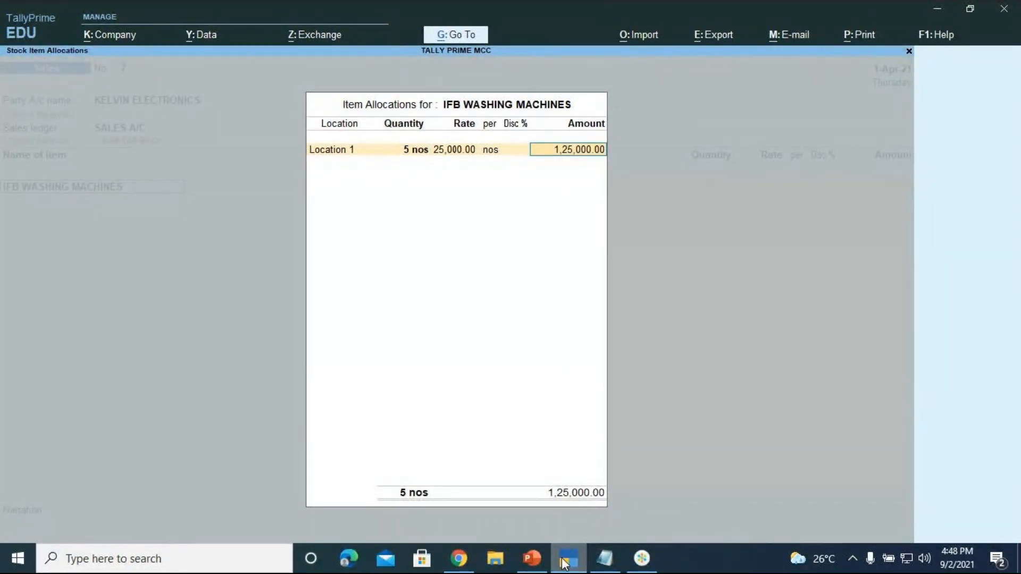
click(541, 562)
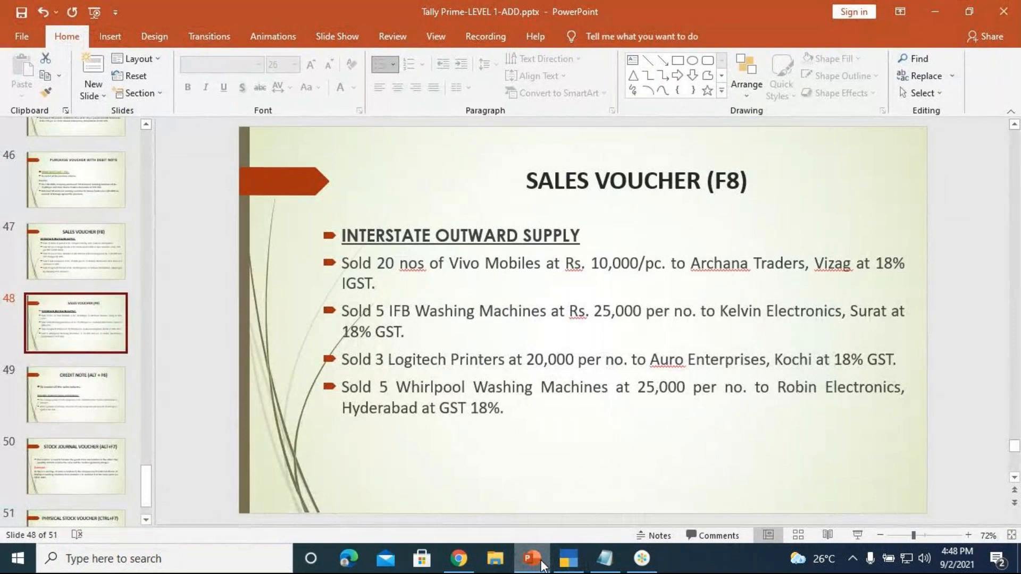
click(569, 559)
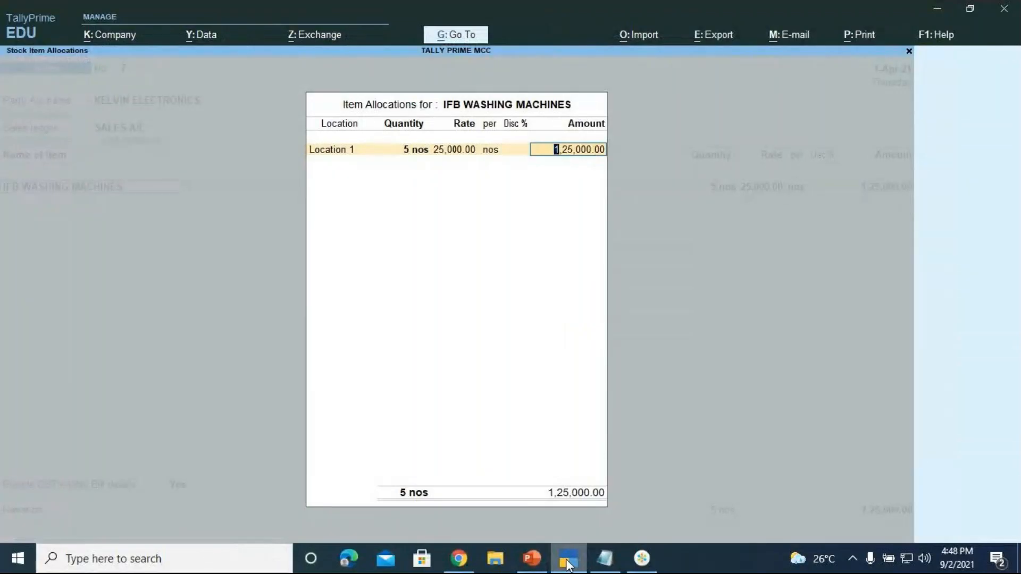
key(Return)
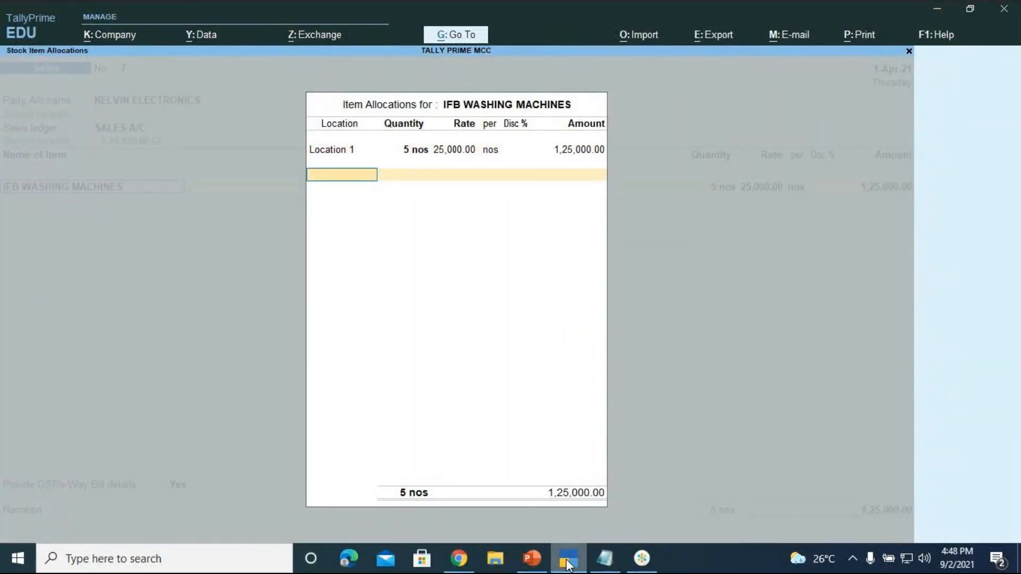
key(Return)
key(Return)
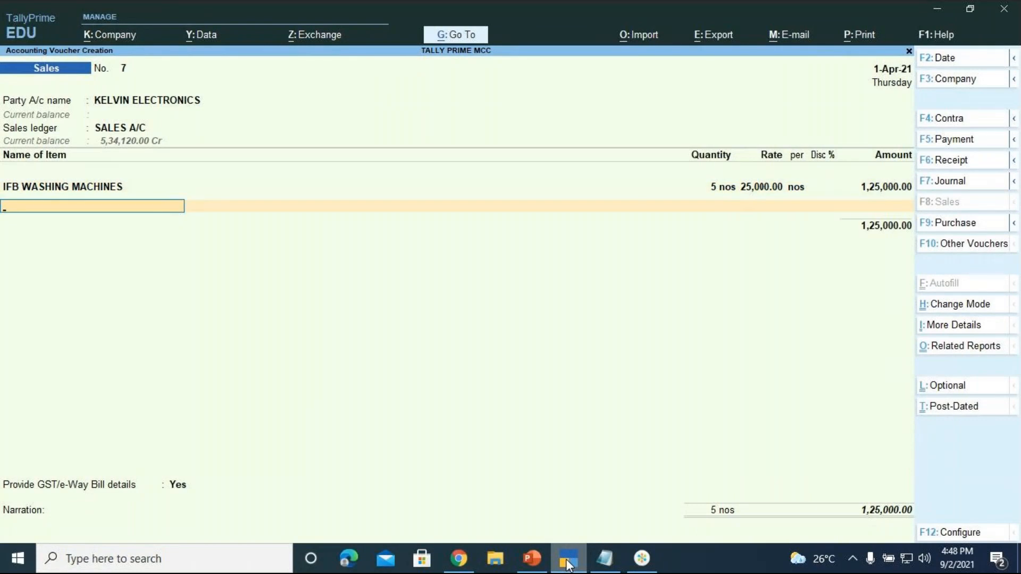
Add the IGST ledger below the item and set Provide GST/e-Way Bill details to No
key(Return)
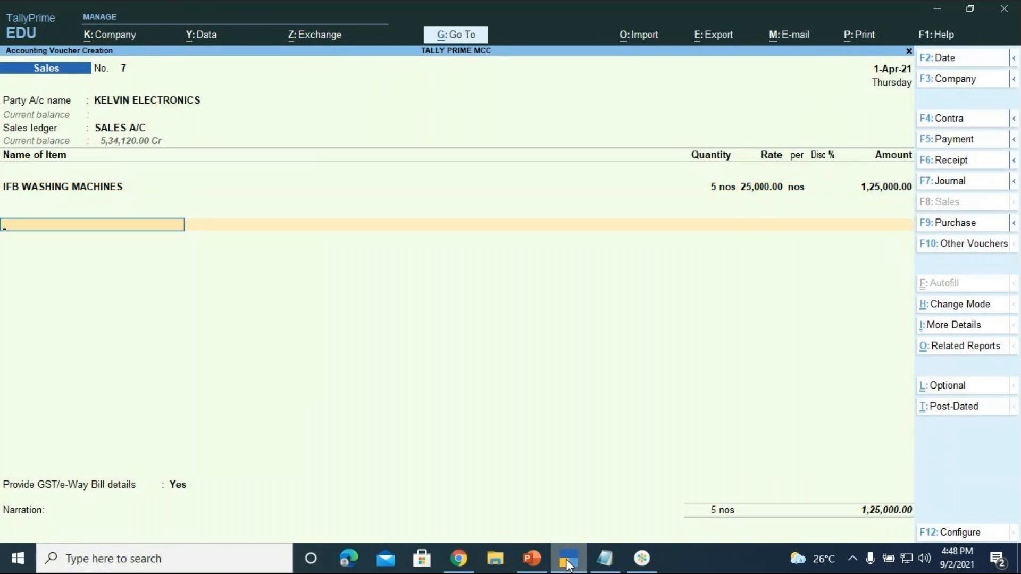
text(IGST)
key(Return)
key(Return)
key(Return)
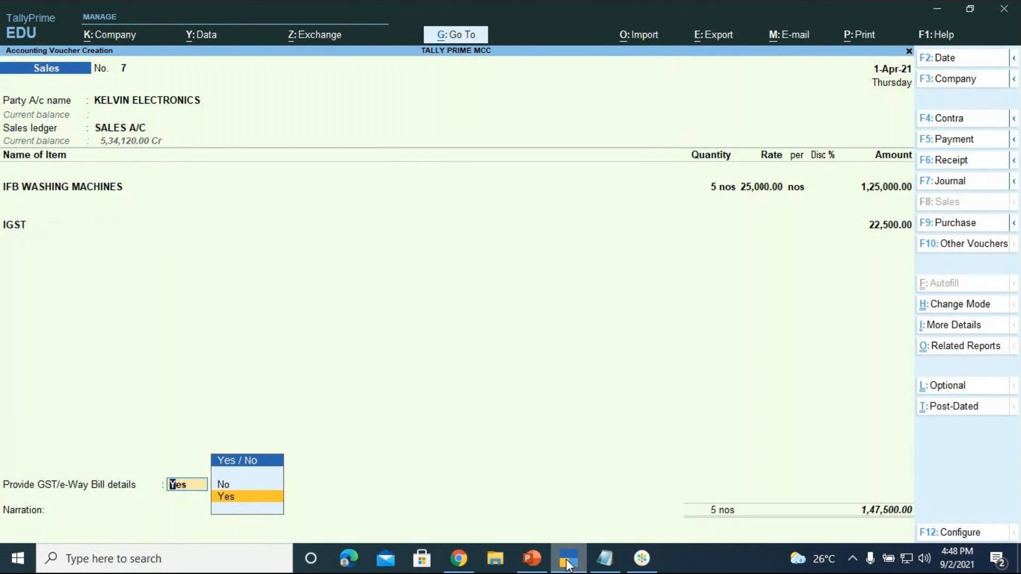
key(Up)
key(Return)
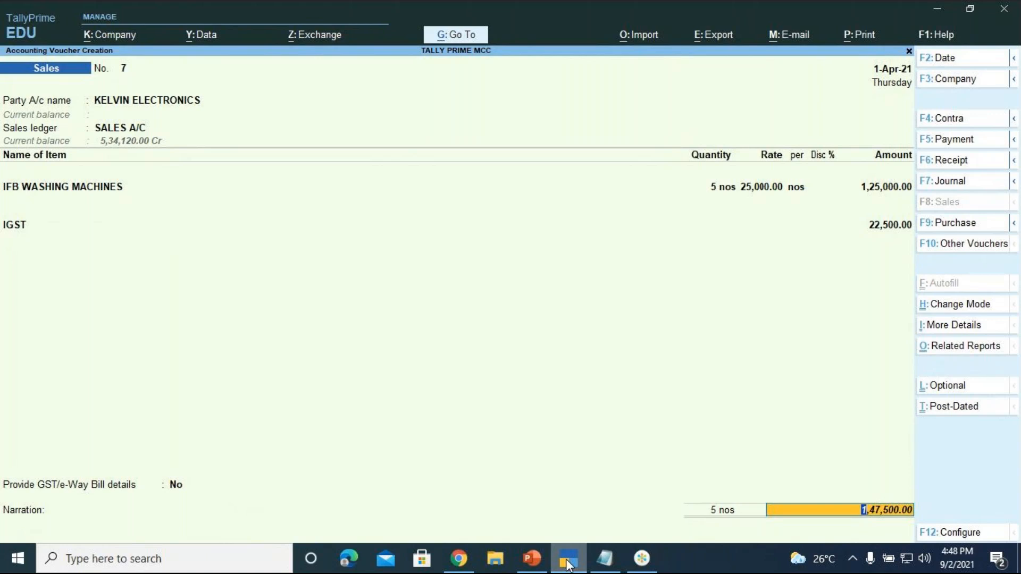
click(643, 561)
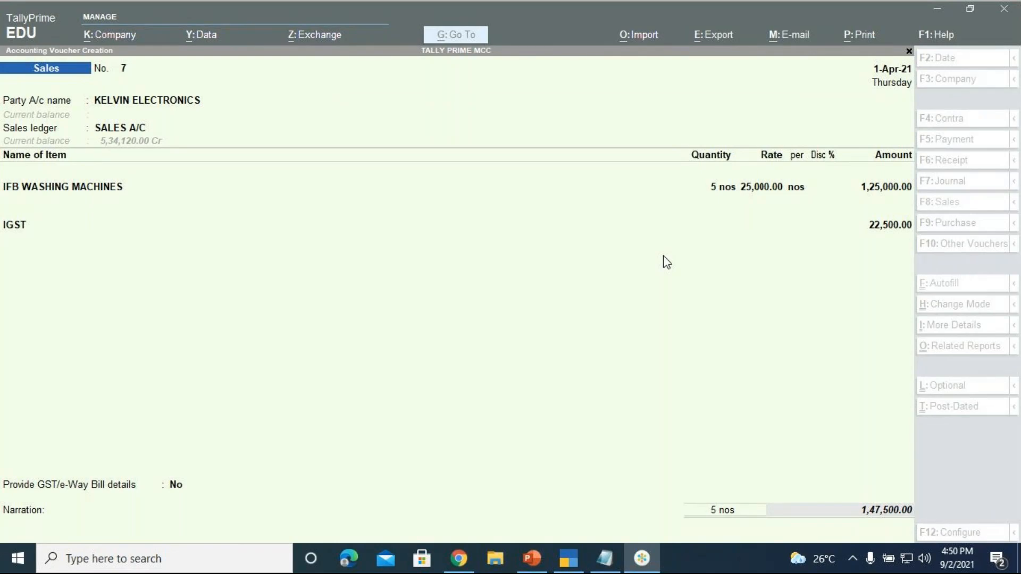
click(567, 559)
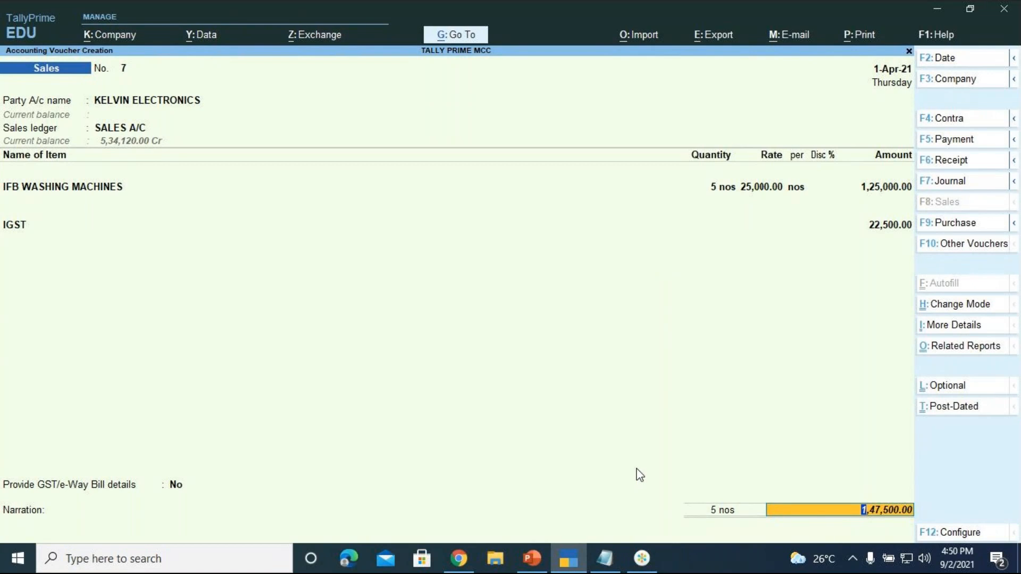
Record the bill-wise details as a New Ref named KELVIN ELECTRONICS with 10 days' credit, keeping the full amount as Dr
key(Return)
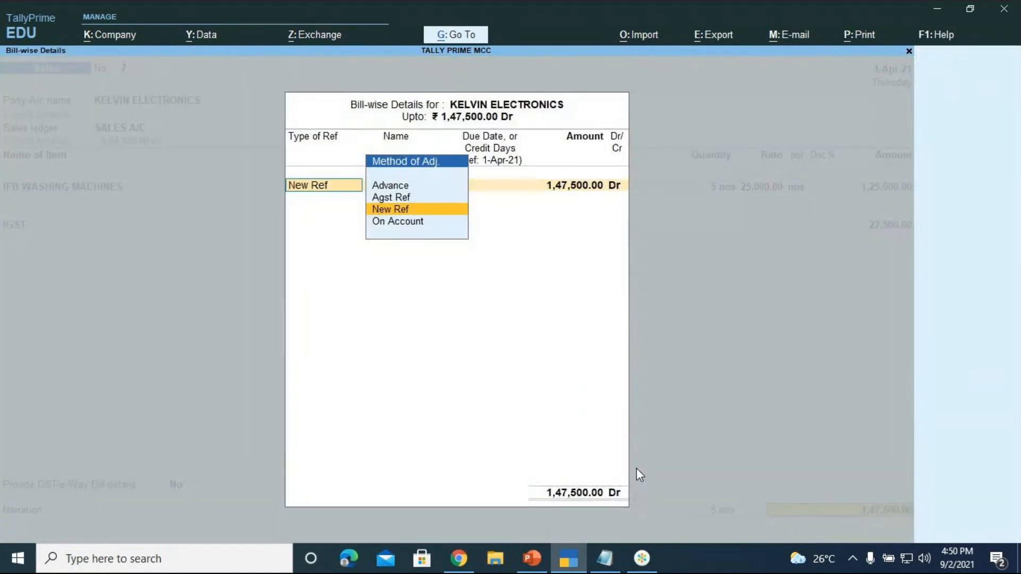
key(Return)
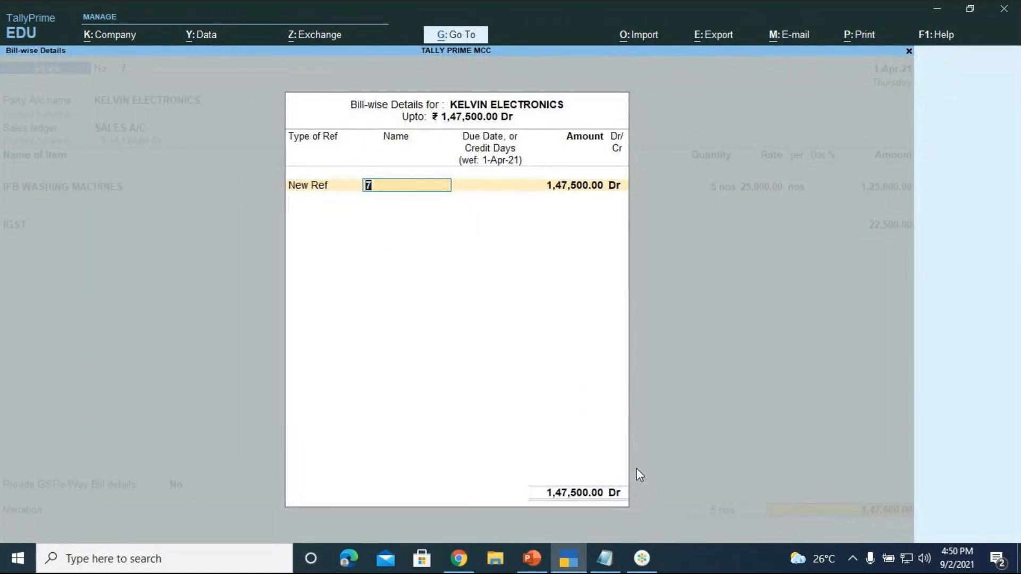
text(KELVIN ELECTRONICS)
key(Return)
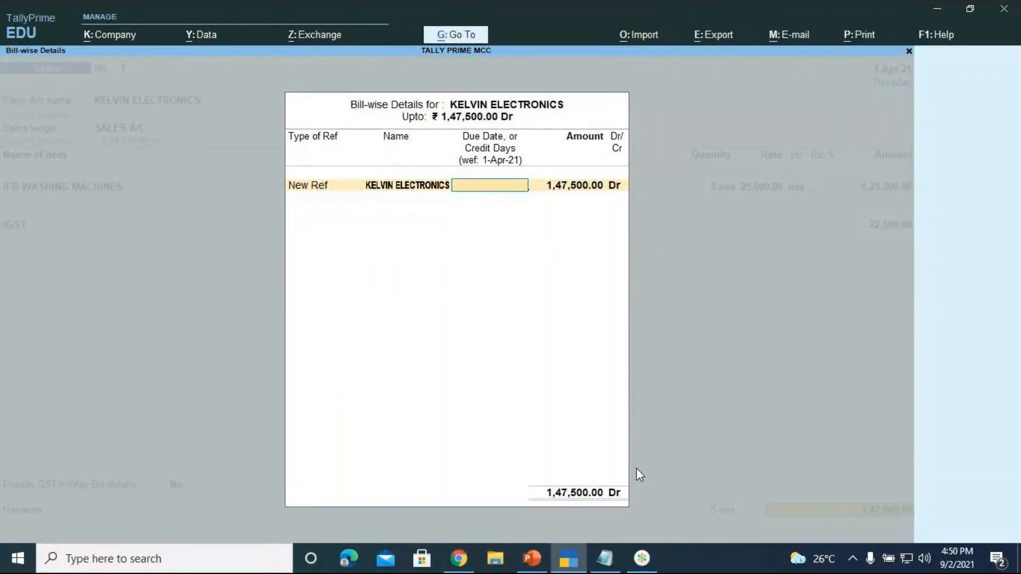
text(10)
key(Return)
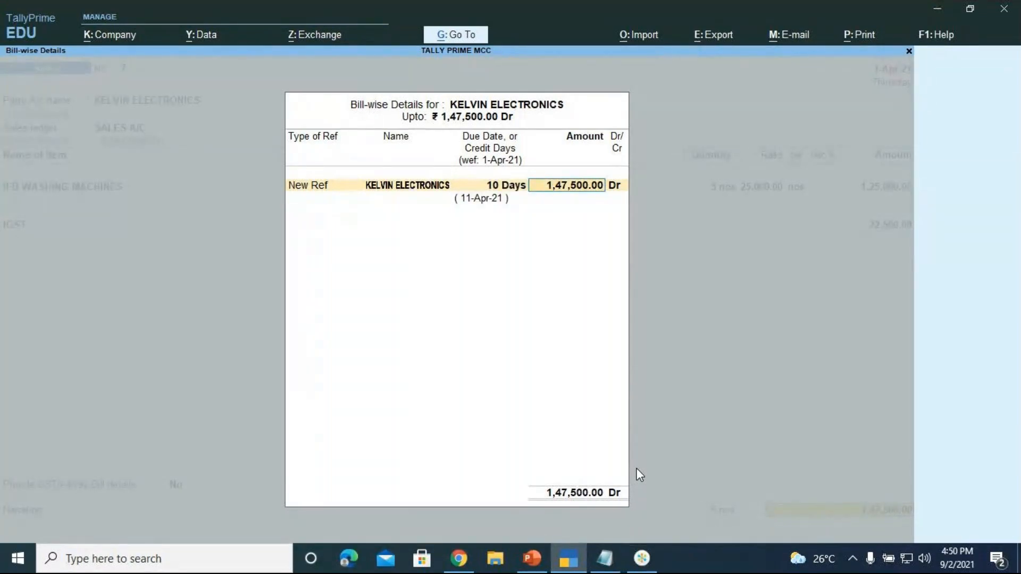
key(Return)
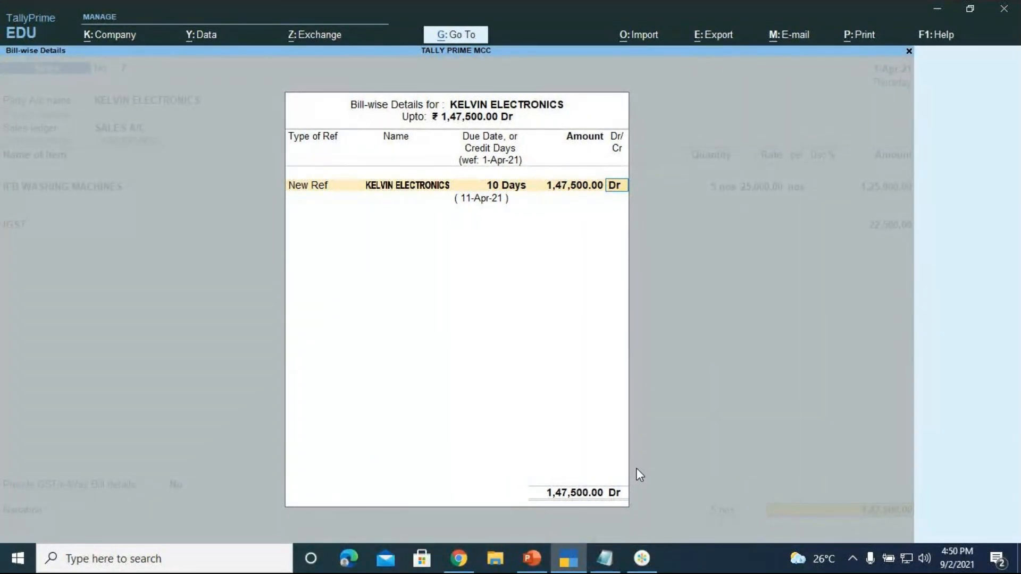
key(Return)
Enter the narration "BEING IFB WASHING MACHINES SOLD ON CREDIT" and accept the sales voucher
text(BEING)
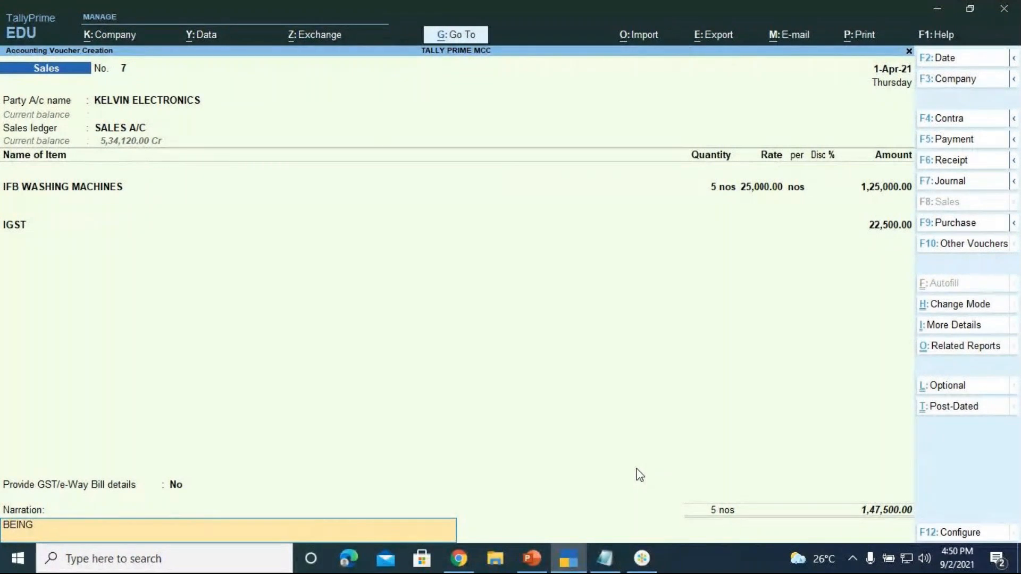
text( IFB WASHING MAC)
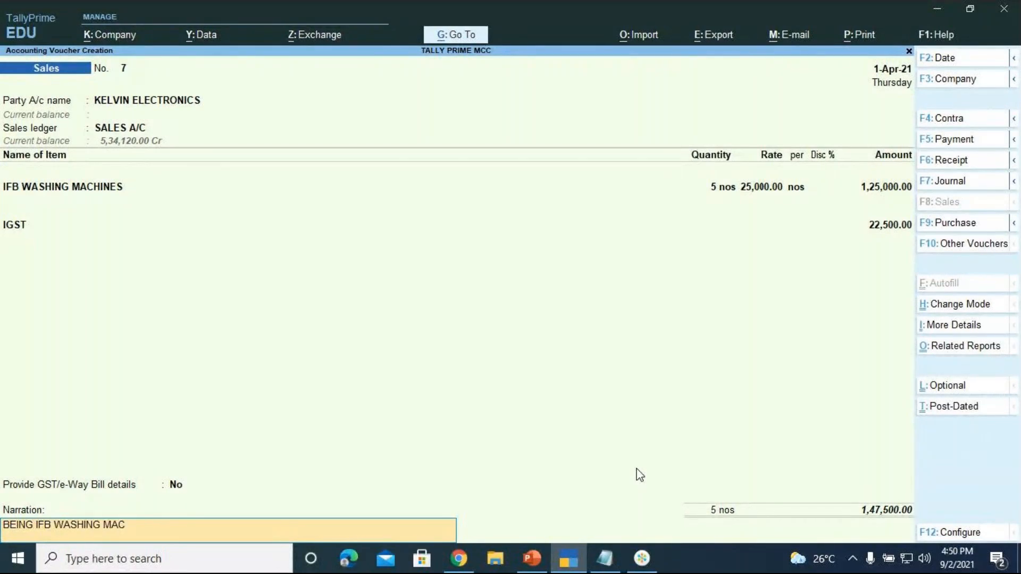
text(HINES SOLD ON CREDIT)
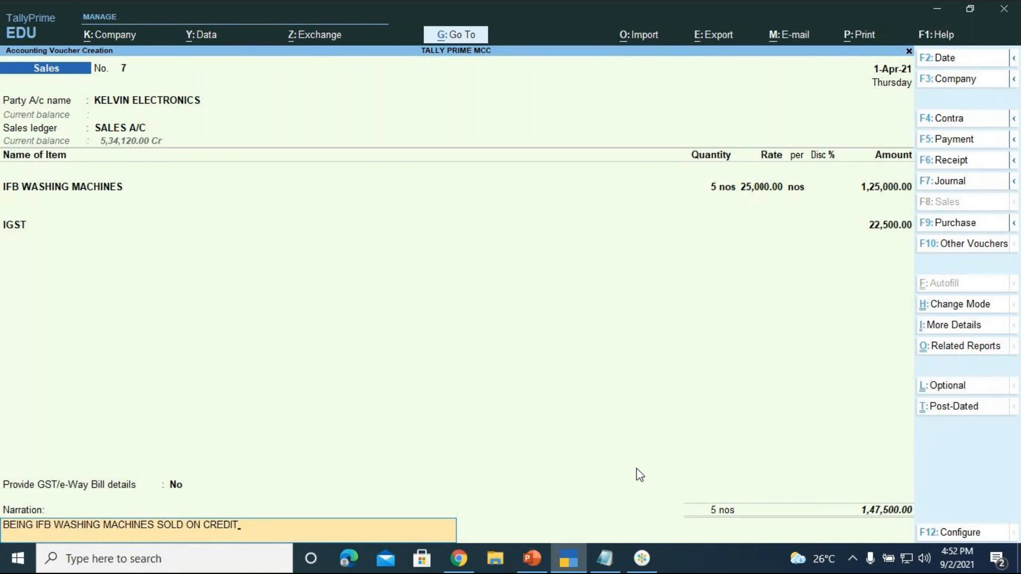
key(Return)
key(Return)
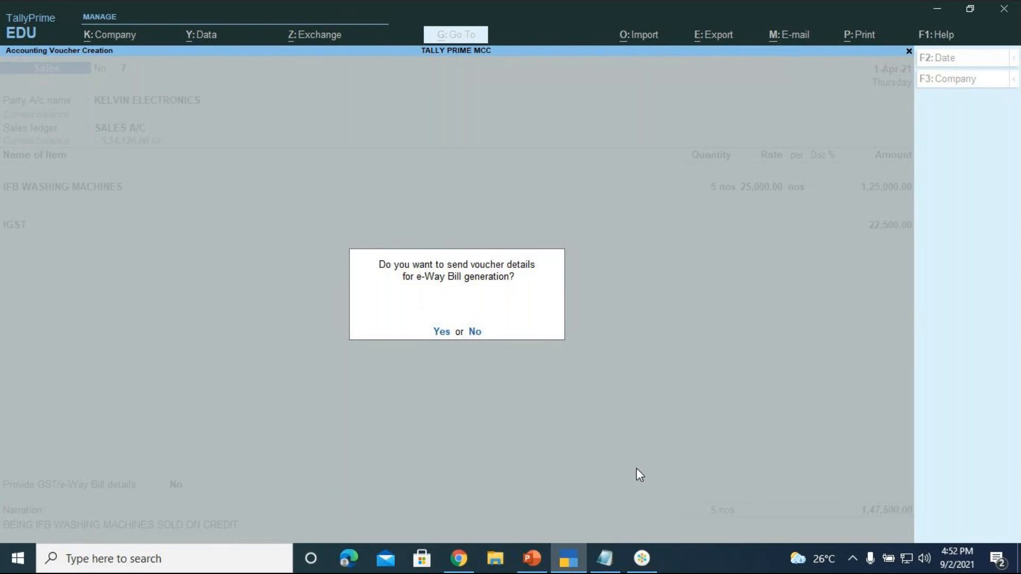
Close the e-Way Bill prompt, switch to PowerPoint and read the Auro Enterprises sale on the Sales Voucher slide in slide show
click(637, 468)
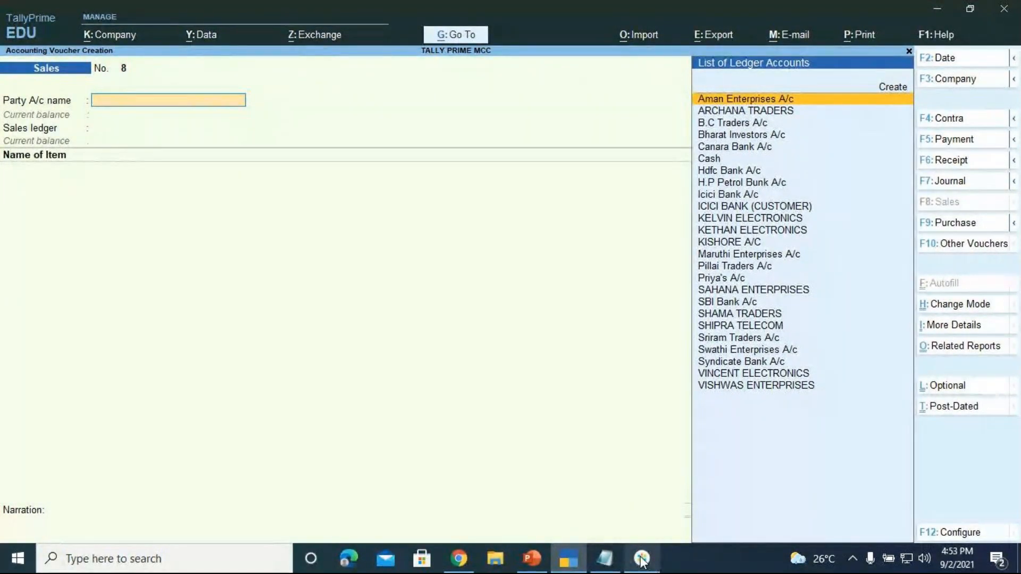
click(538, 558)
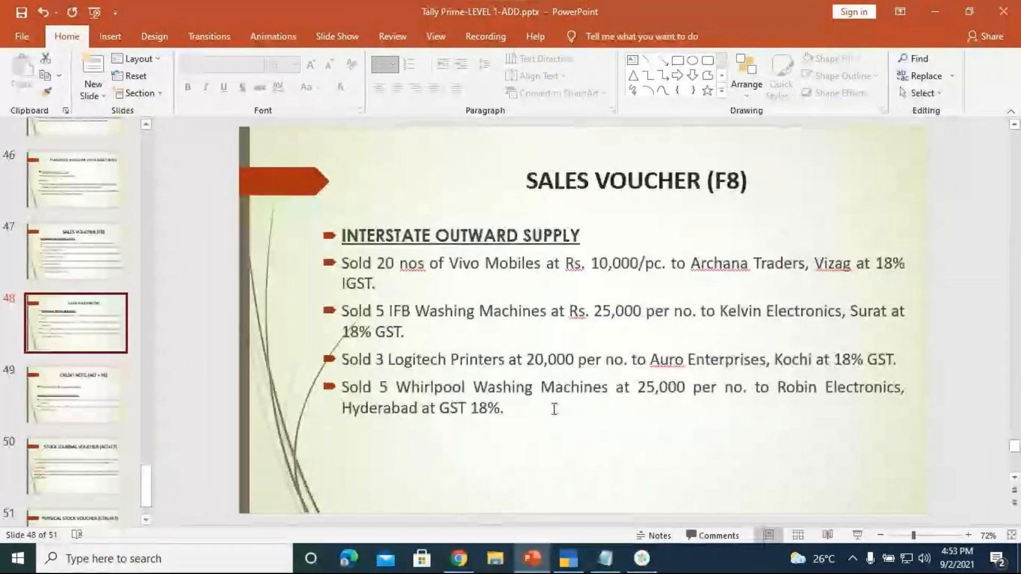
click(857, 535)
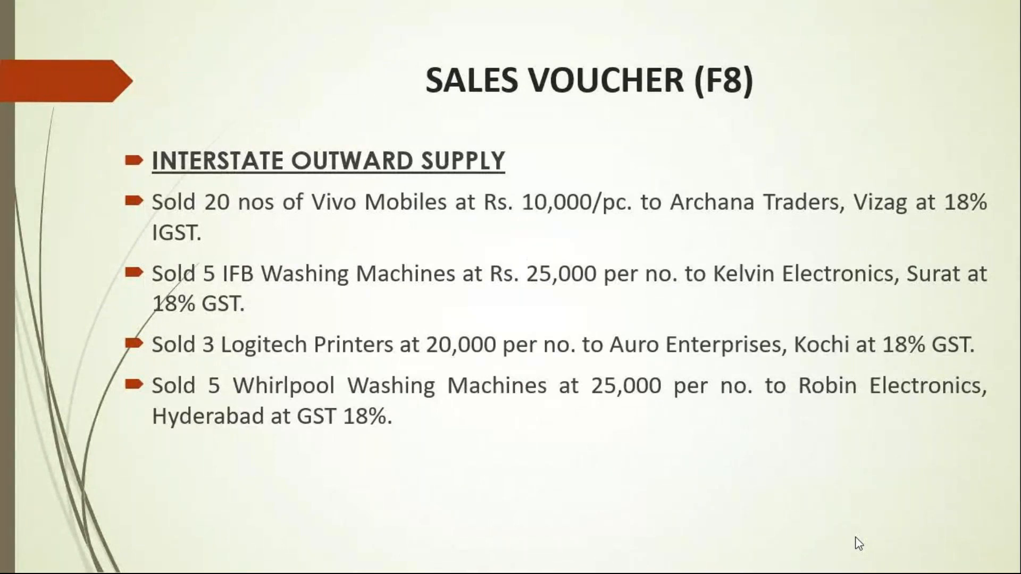
key(Escape)
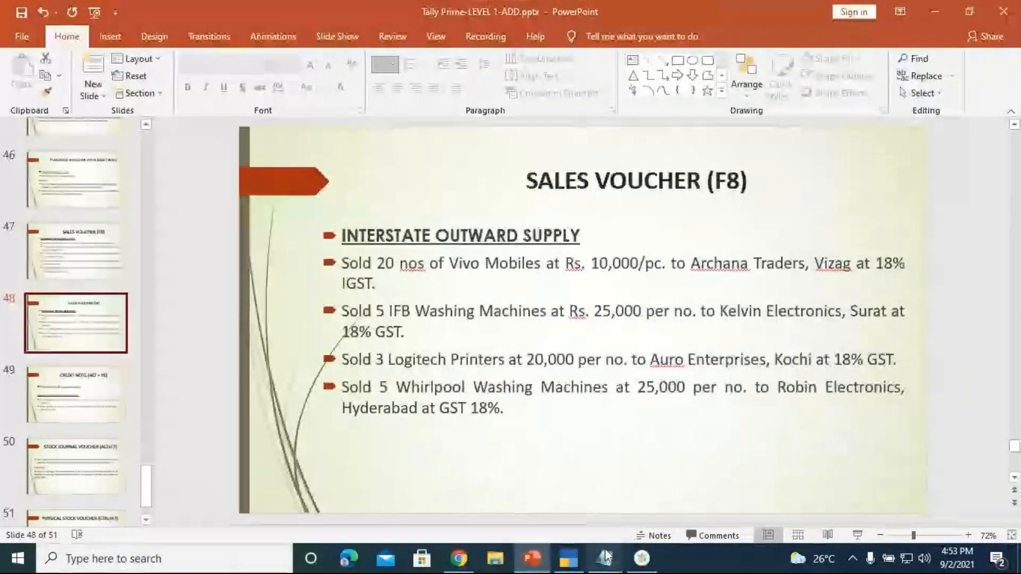
Return to TallyPrime and create a new party ledger named AURO ENTERPRISES from the sales voucher, leaving the alias blank
click(576, 556)
click(636, 556)
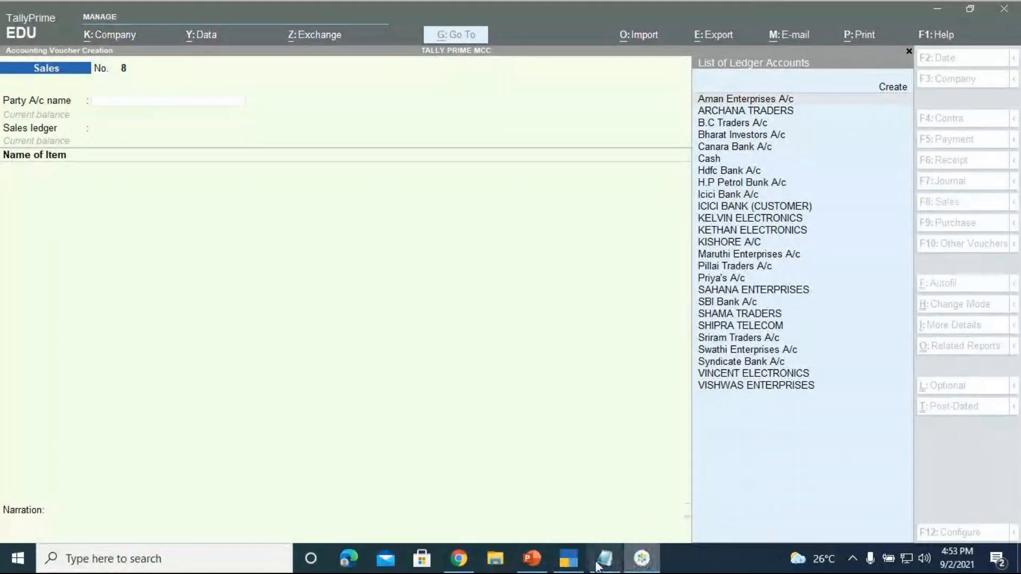
click(569, 564)
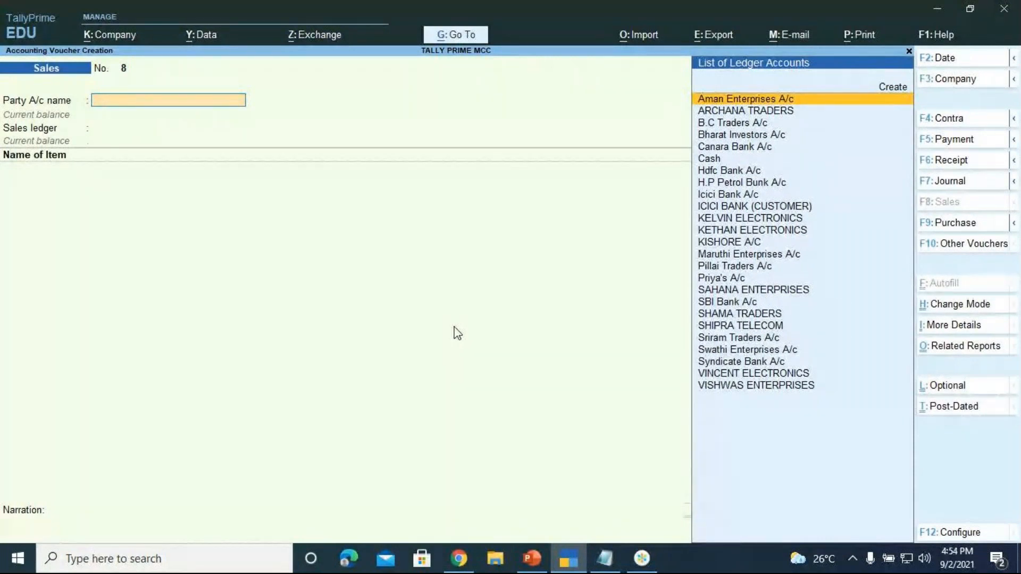
key(Up)
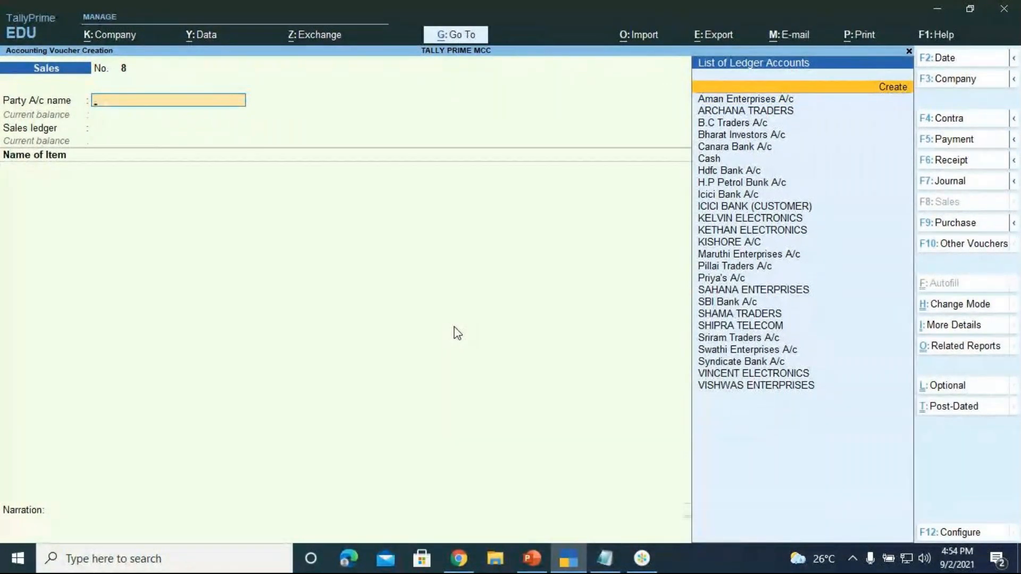
key(Return)
text(AURO ENTER)
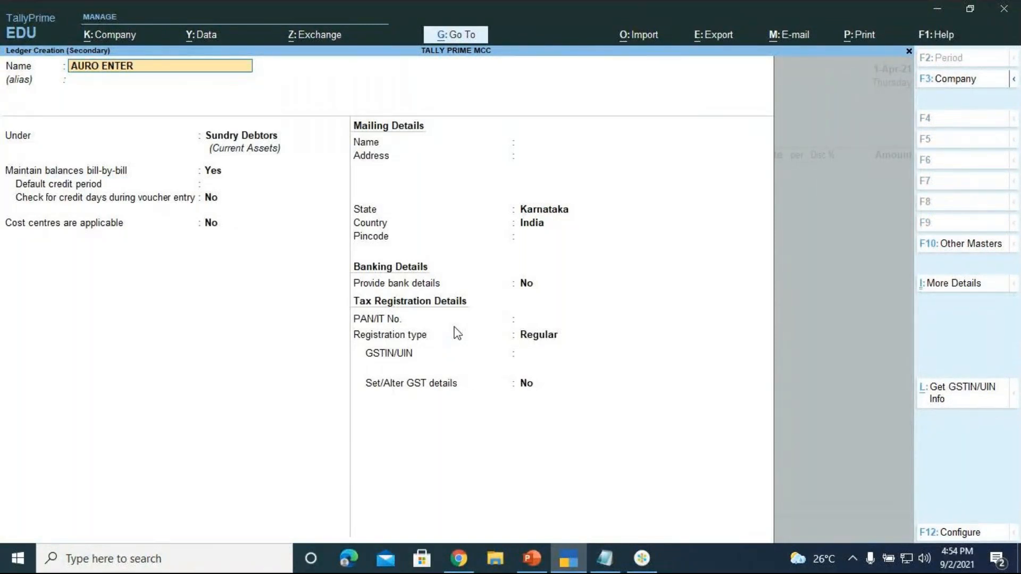
text(PRISES A/C)
key(BackSpace)
key(BackSpace)
key(BackSpace)
key(Return)
key(Return)
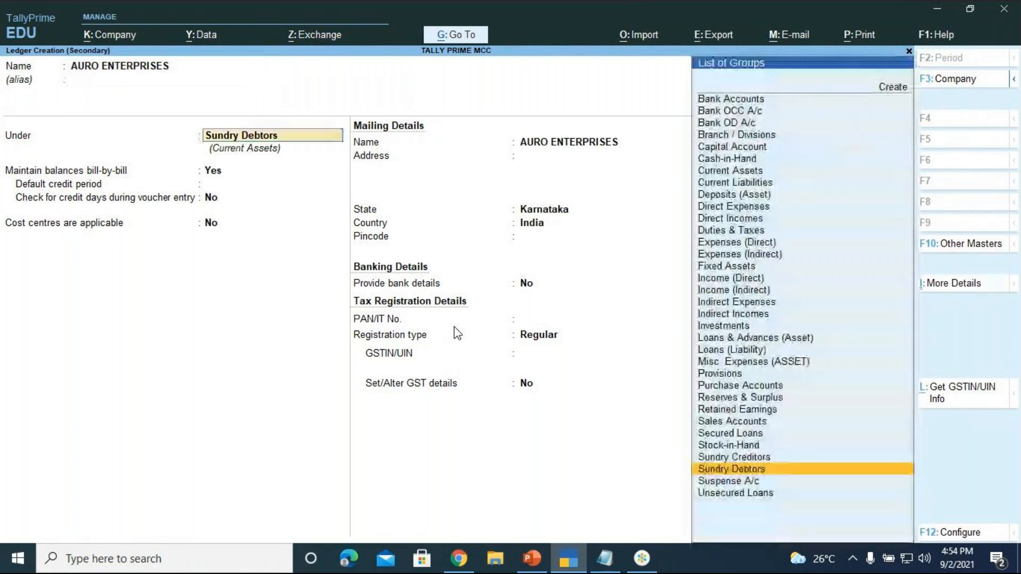
Keep the ledger under Sundry Debtors with bill-by-bill balances and set its state to Kerala
key(Return)
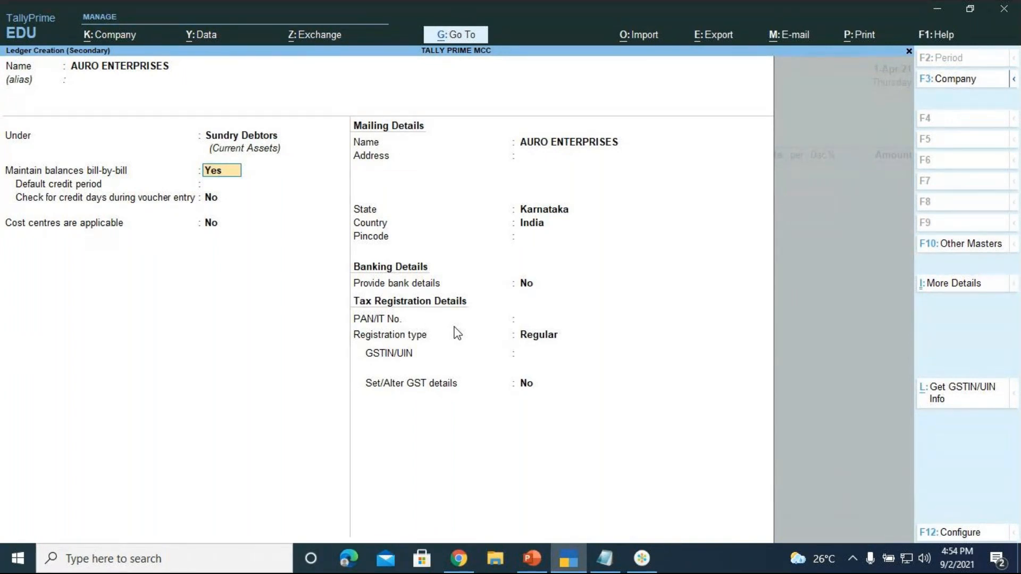
key(Return)
key(Return)
key(Return)
key(Return)
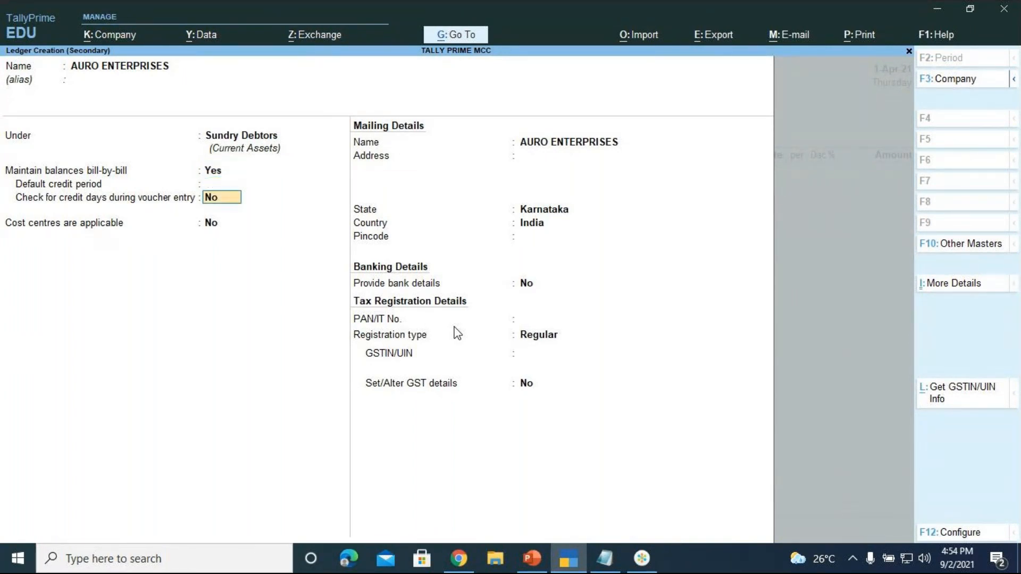
key(Return)
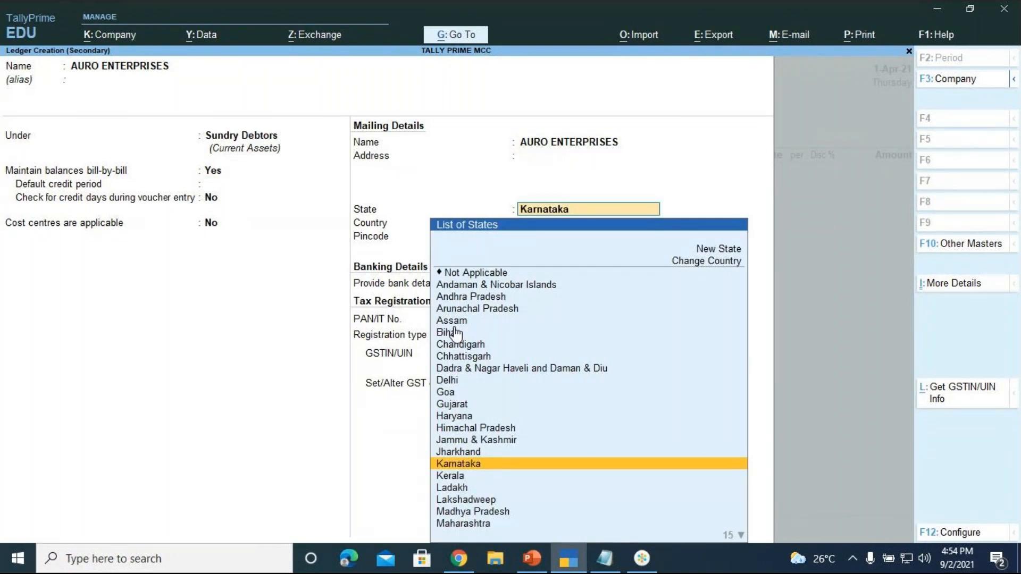
key(Down)
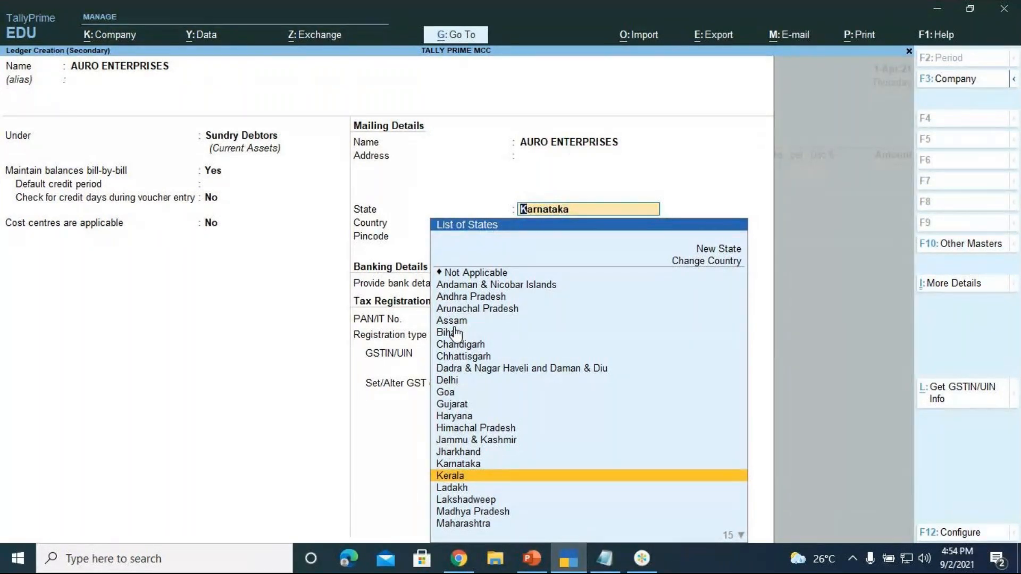
click(647, 561)
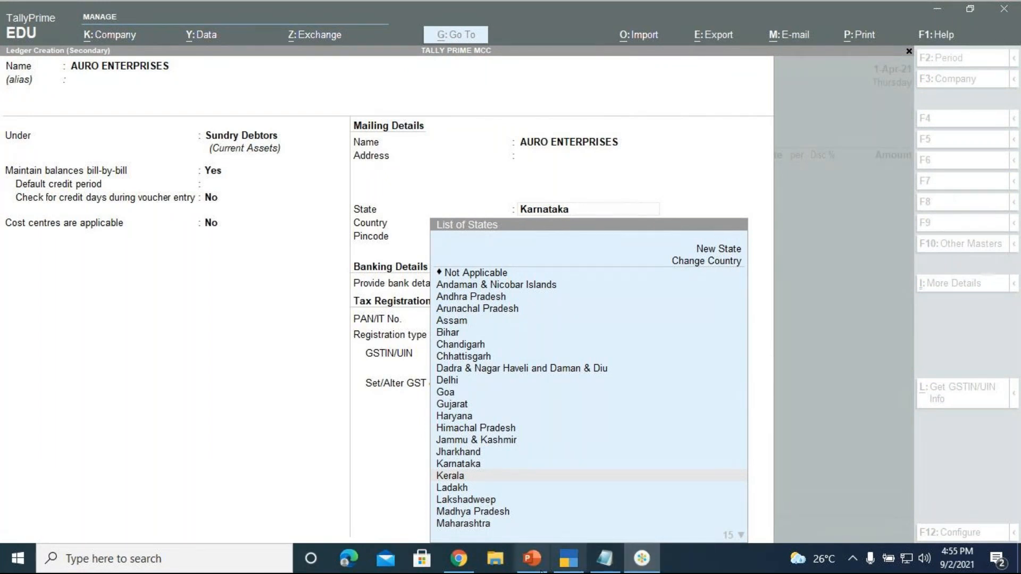
click(568, 558)
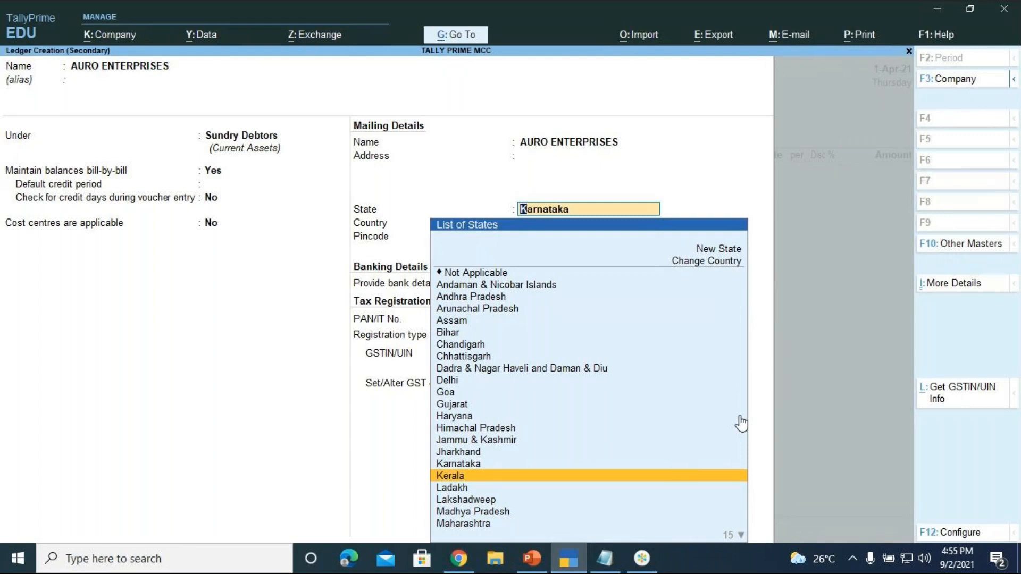
key(Return)
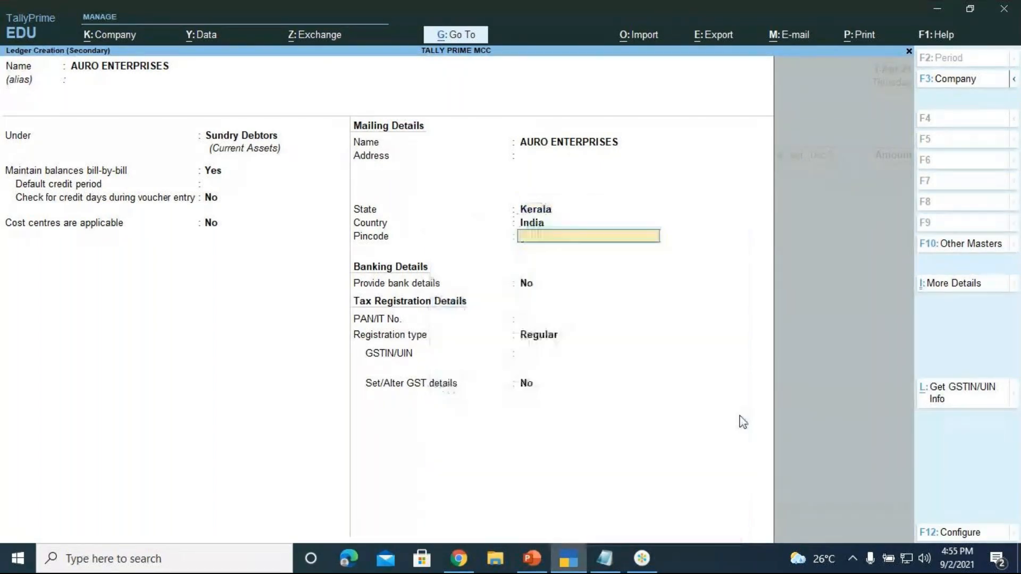
Keep bank details at No and registration type Regular, leave the PAN and GSTIN blank, and accept the ledger
key(Return)
key(Return)
key(Return)
key(Return)
key(Return)
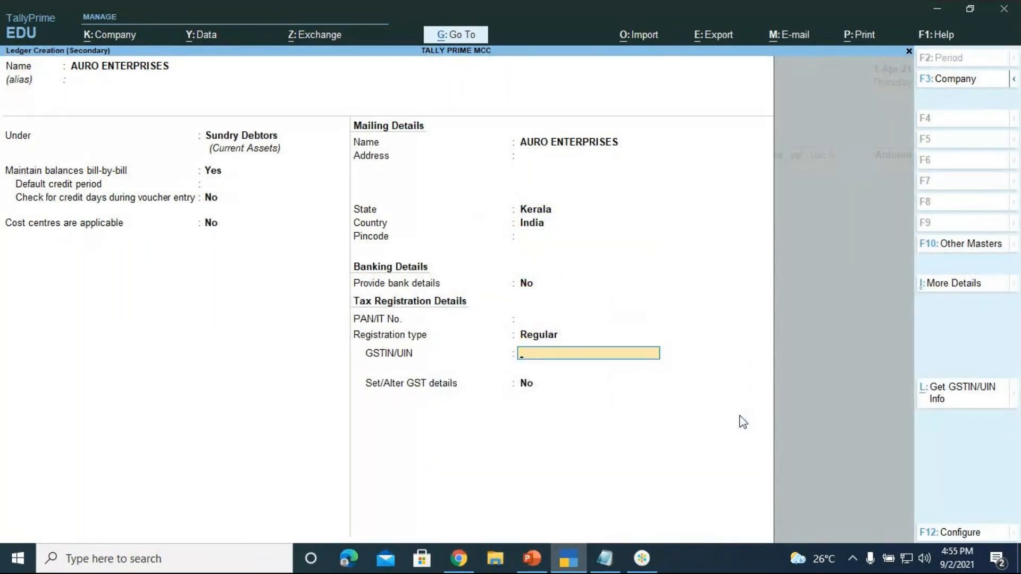
key(Return)
key(Return)
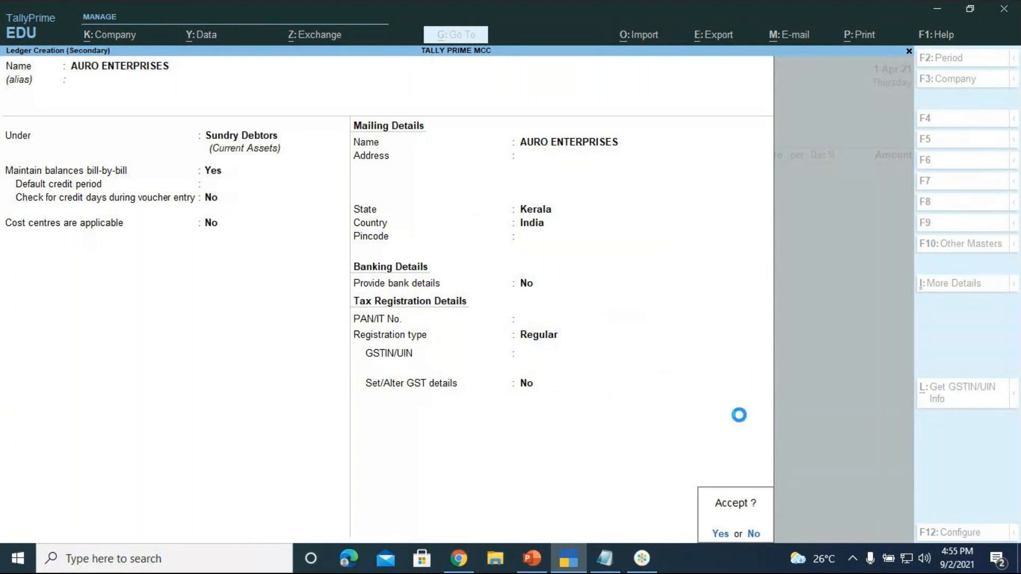
key(Return)
Leave the dispatch details blank and accept the party details for AURO ENTERPRISES
key(Return)
key(Return)
key(Return)
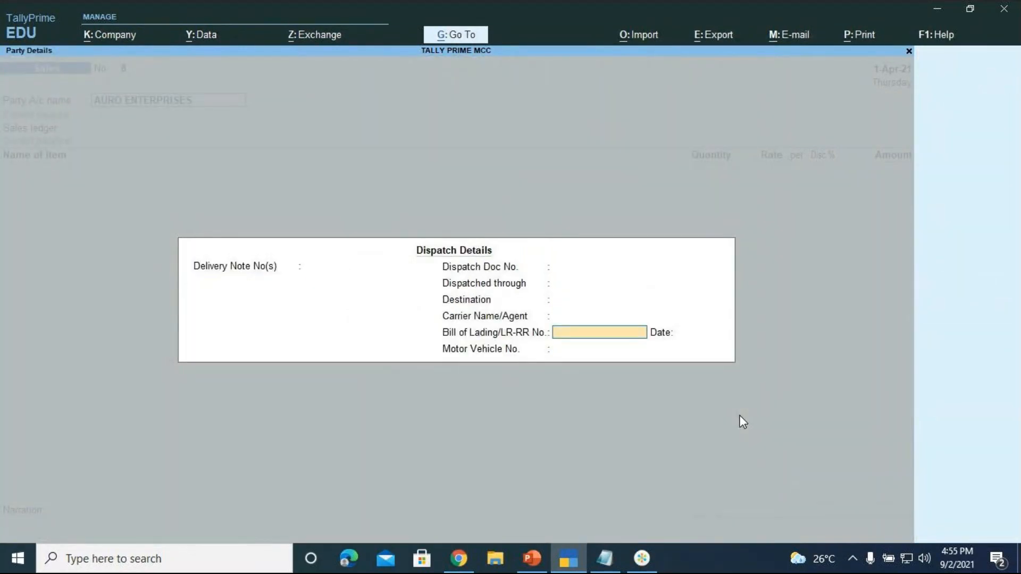
key(Return)
key(Return)
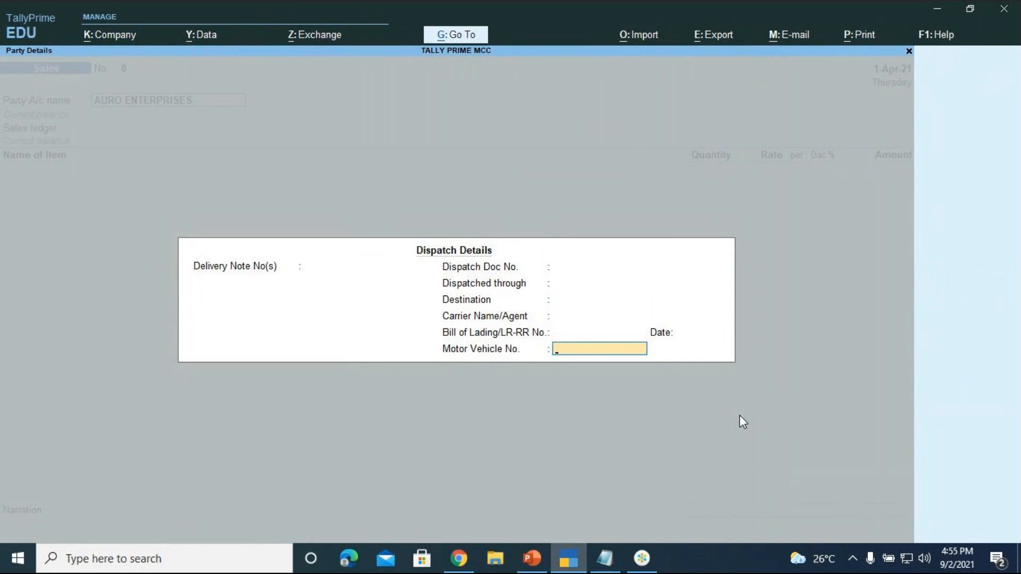
key(Return)
key(Return)
key(Return)
key(Return)
key(Return)
key(Return)
key(Return)
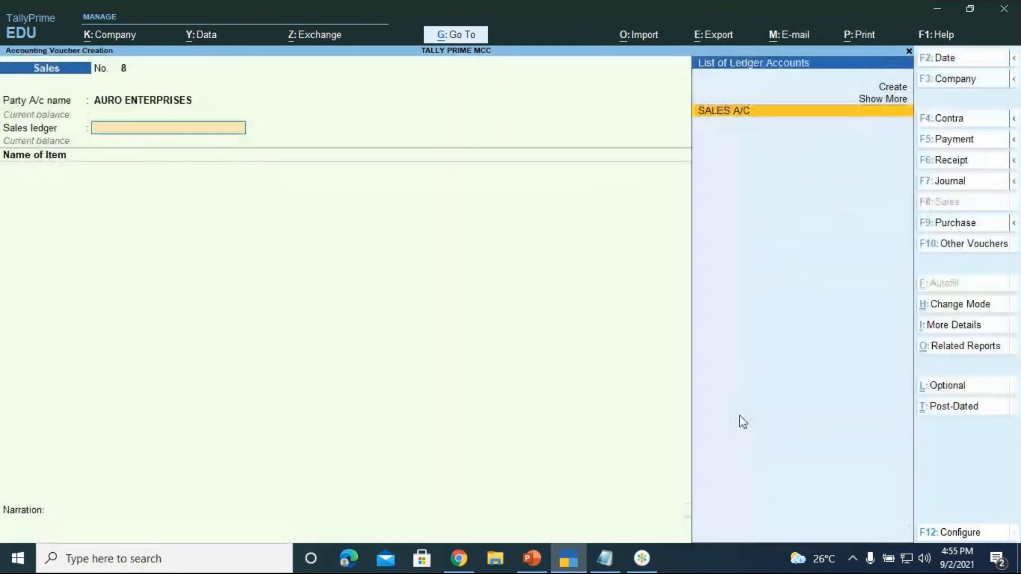
Choose SALES A/C as the sales ledger and classify the transaction as Interstate Sales Taxable
key(Return)
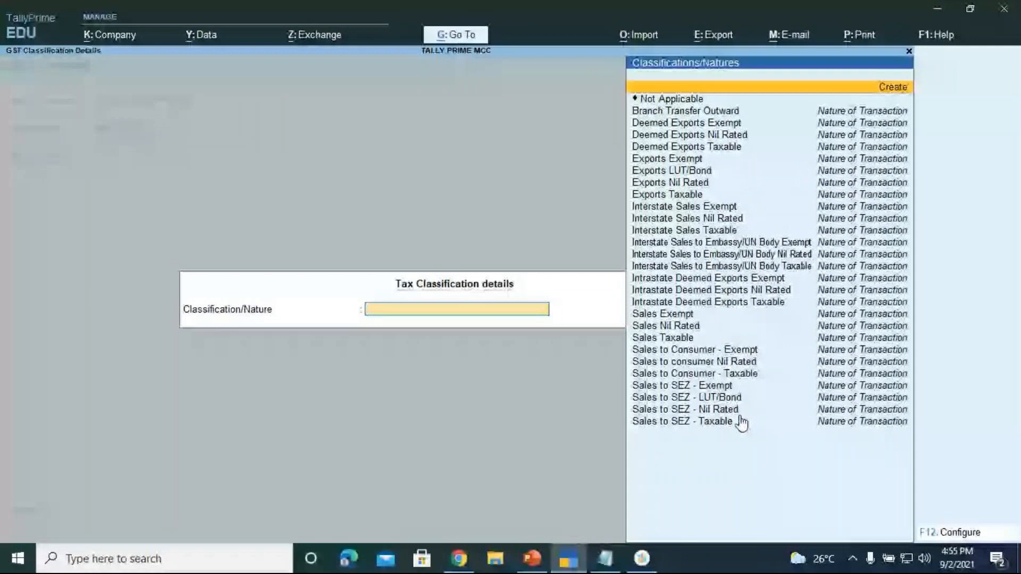
key(Up)
key(Up)
key(Up)
key(Up)
key(Up)
key(Up)
key(Up)
key(Up)
key(Up)
key(Up)
key(Up)
key(Up)
key(Up)
key(Up)
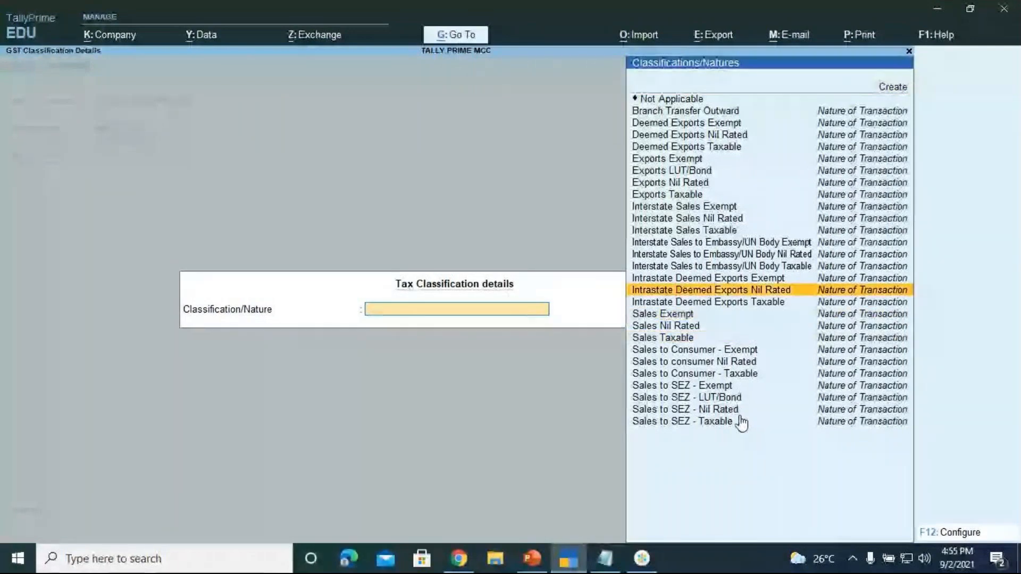
key(Up)
key(Up)
key(Up)
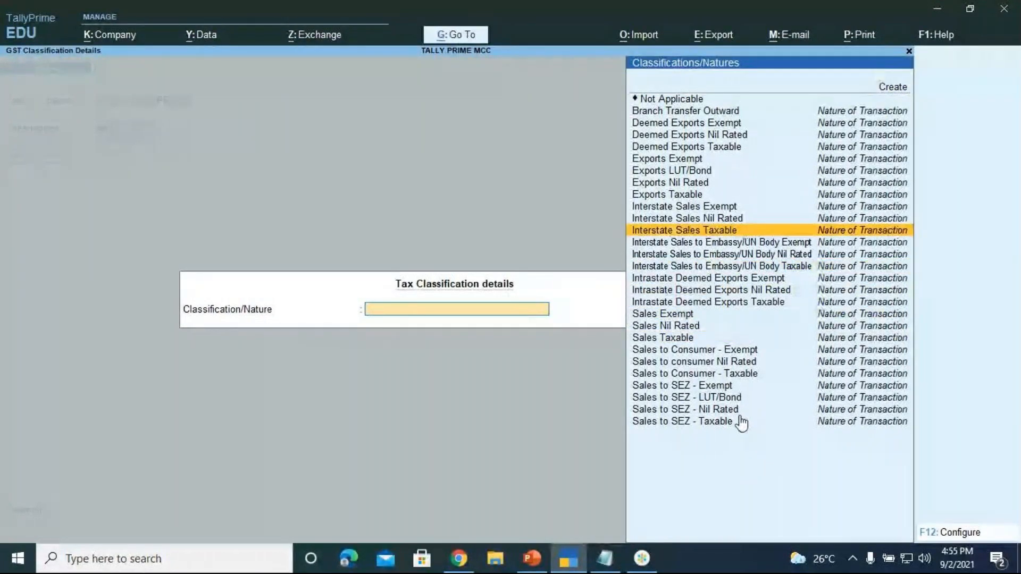
key(Return)
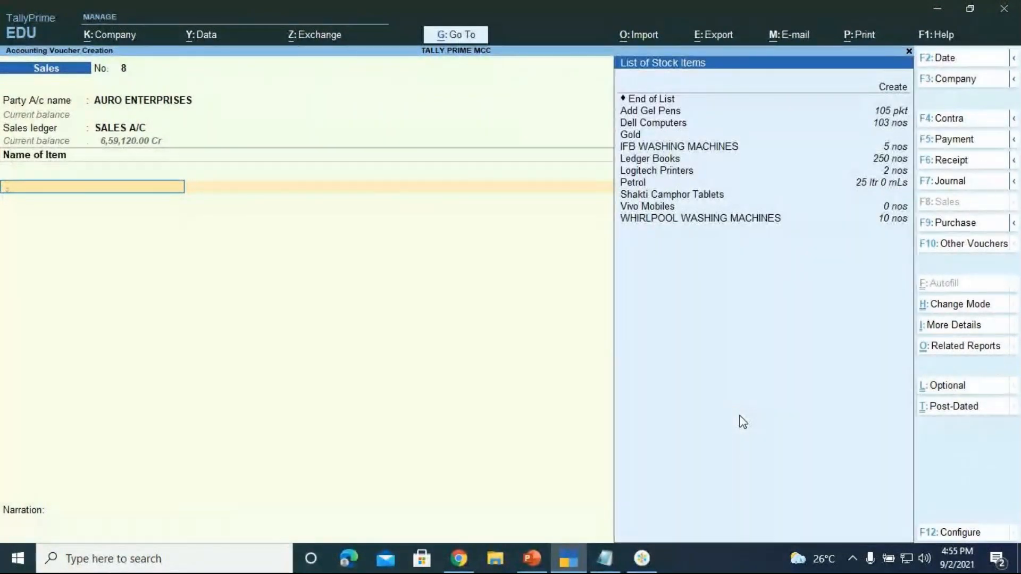
Add Logitech Printers as the stock item and highlight Location 3 for its allocation
key(Down)
key(Down)
key(Down)
key(Down)
key(Down)
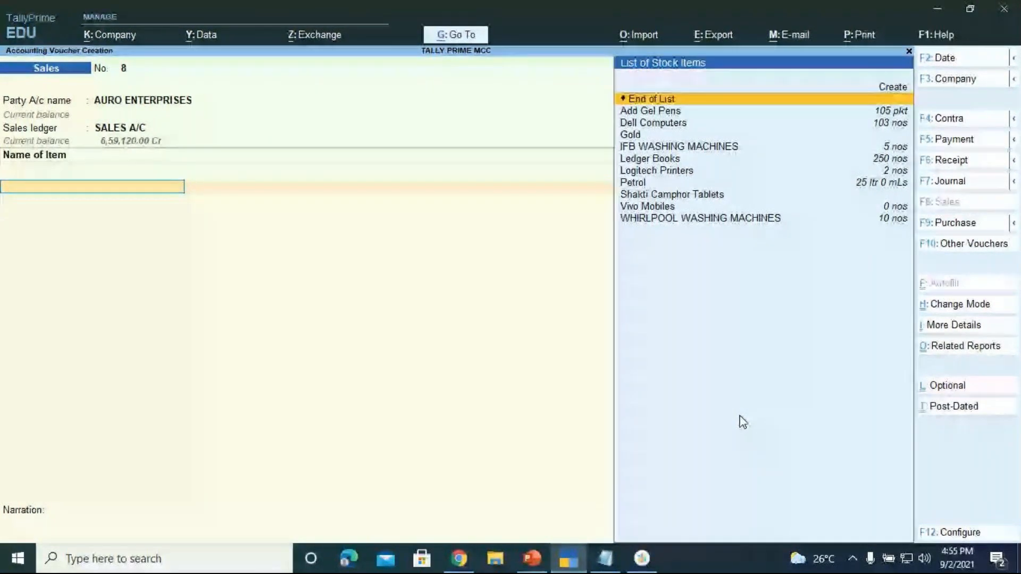
key(Down)
key(Down)
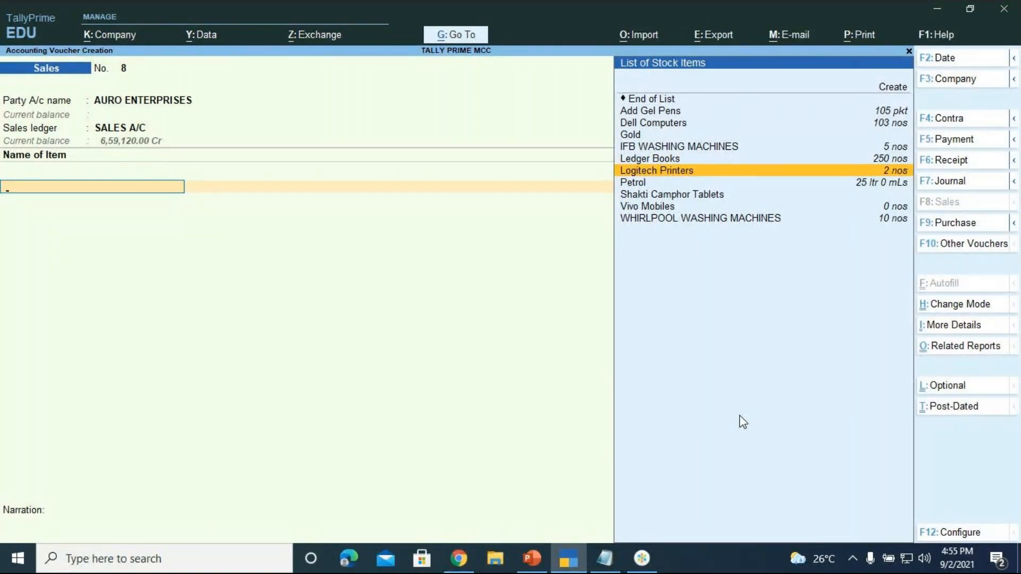
key(Return)
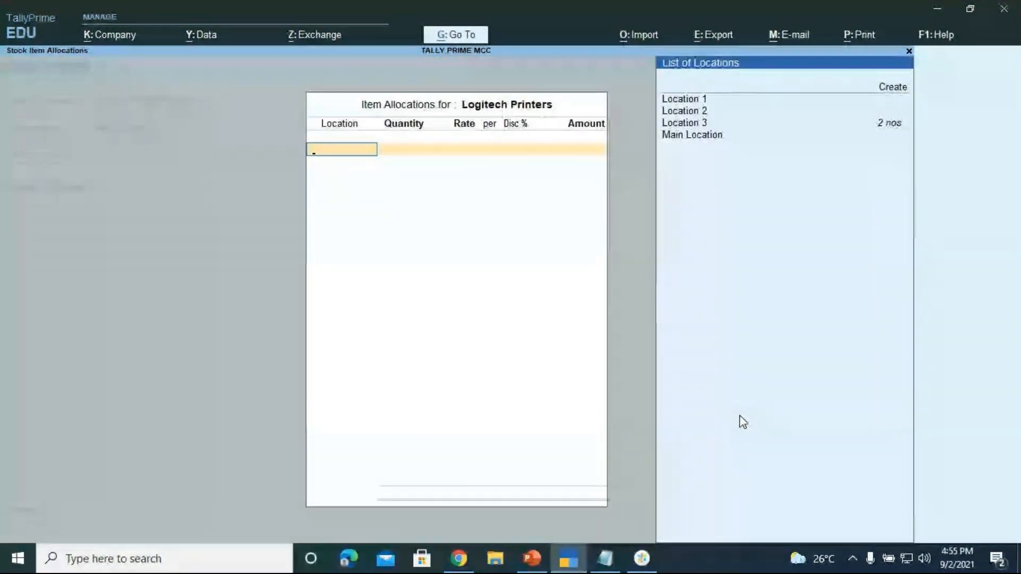
key(Down)
key(Down)
key(Down)
key(Down)
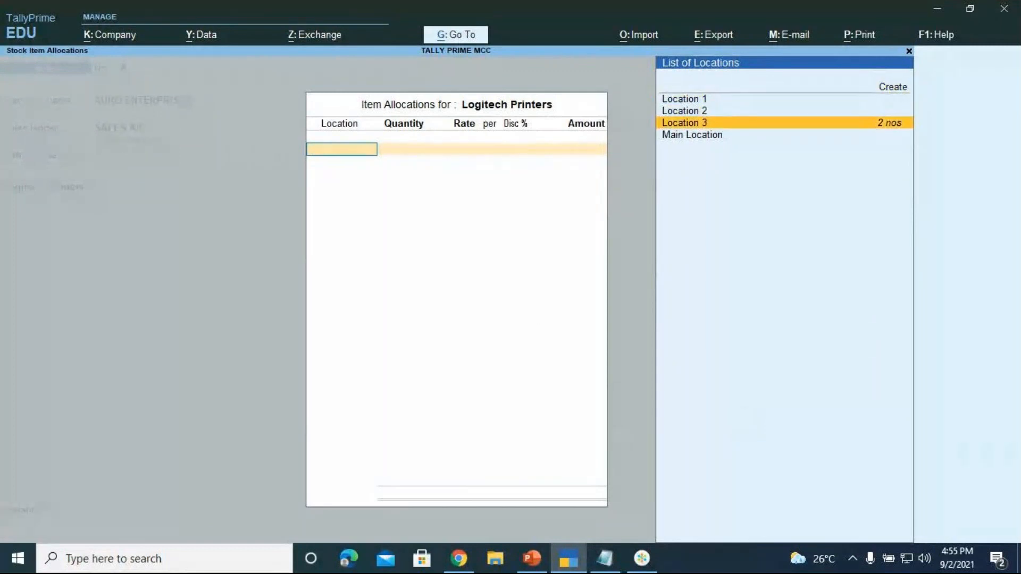
Recheck the Logitech Printers sale on the PowerPoint slide in slide show and return to TallyPrime
click(534, 563)
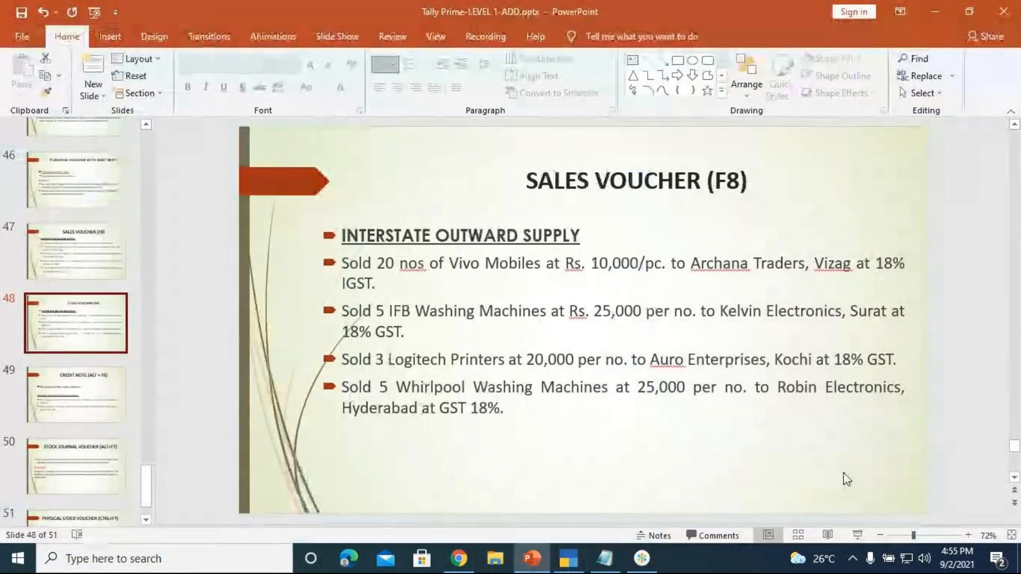
click(858, 535)
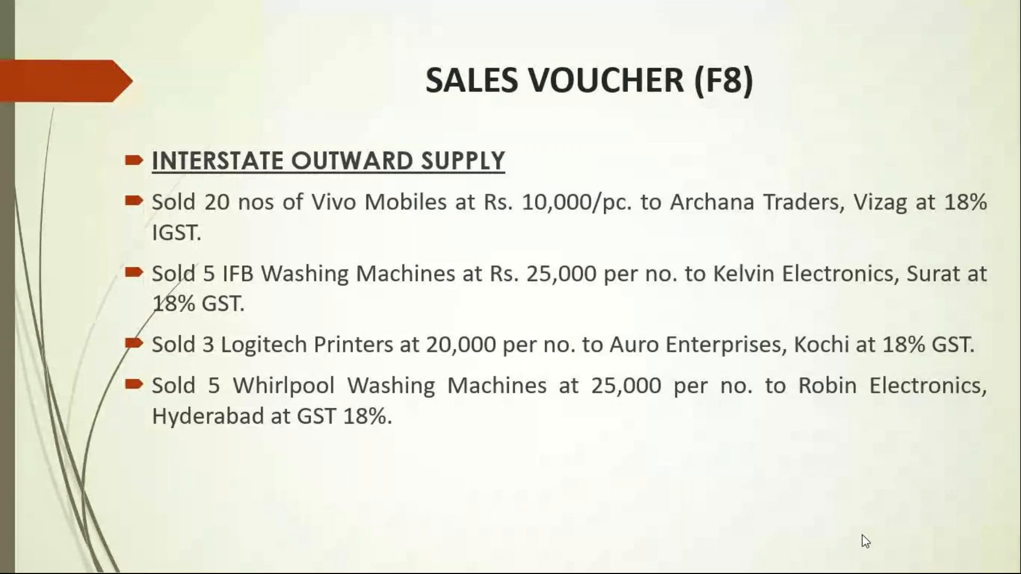
key(Escape)
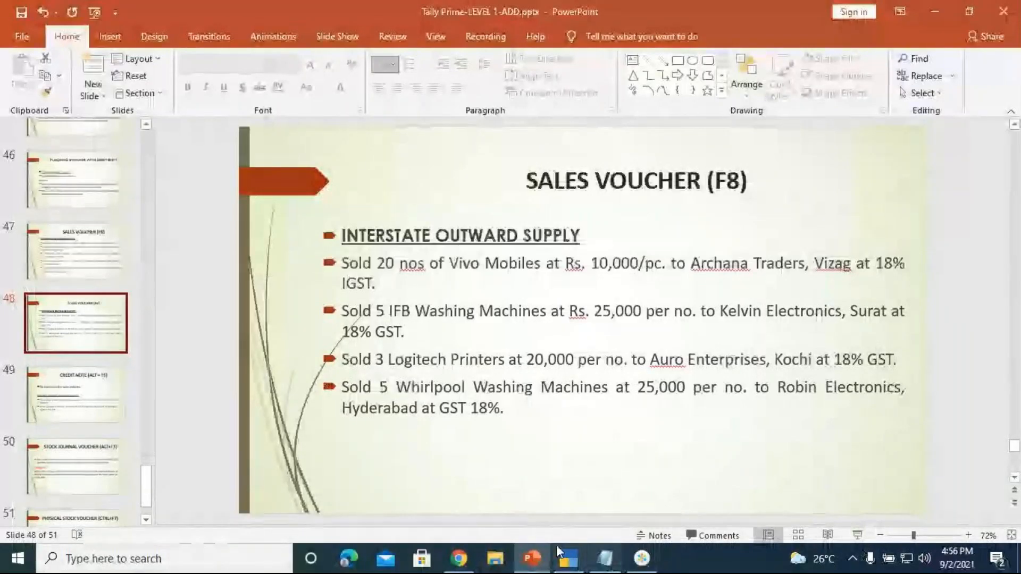
click(568, 559)
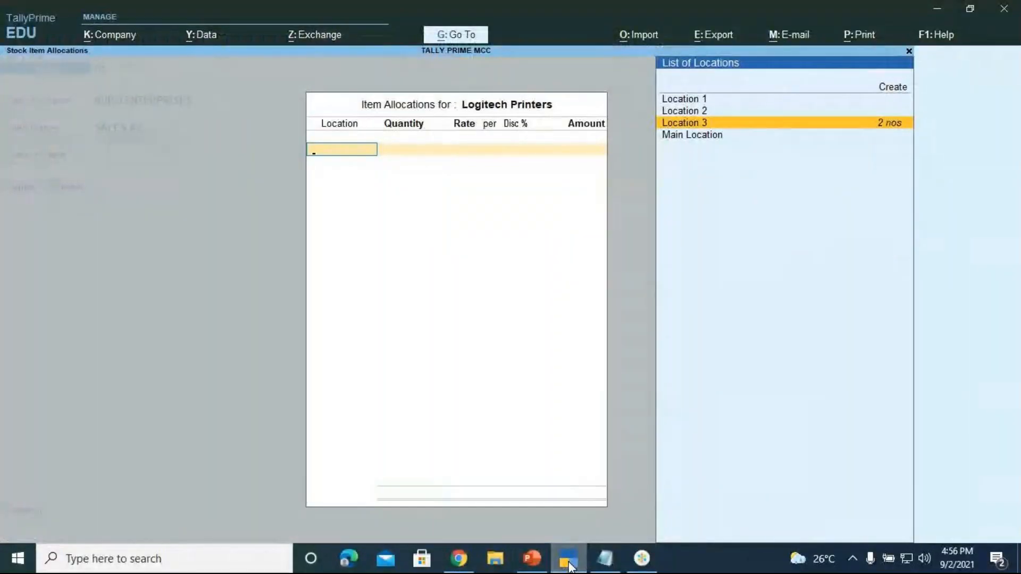
Allocate 2 nos of Logitech Printers from Location 3
key(Return)
text(2)
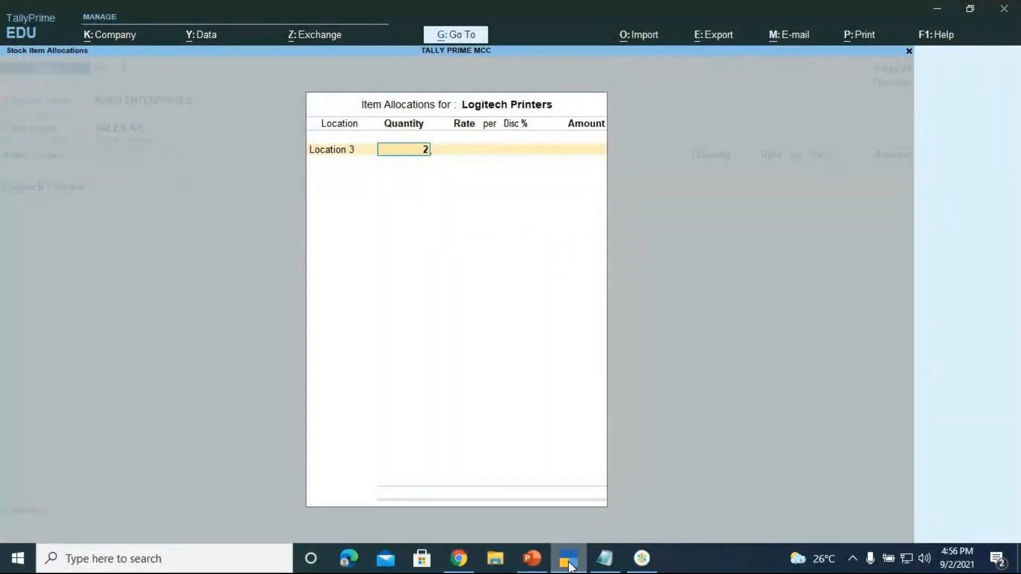
key(Return)
Try a quantity of 3 nos for the Location 3 allocation and set it back to 2 nos
key(BackSpace)
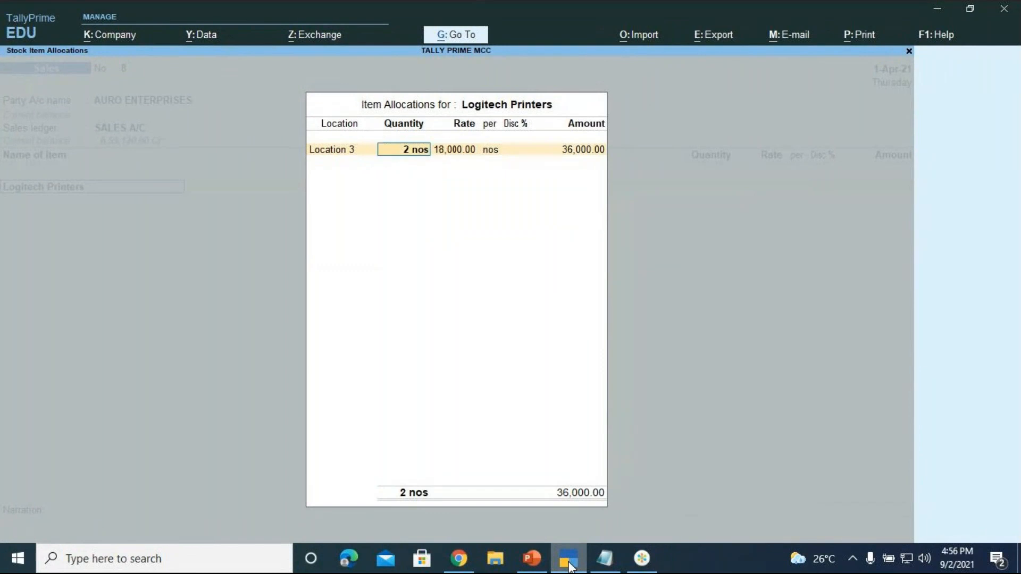
text(3)
key(Return)
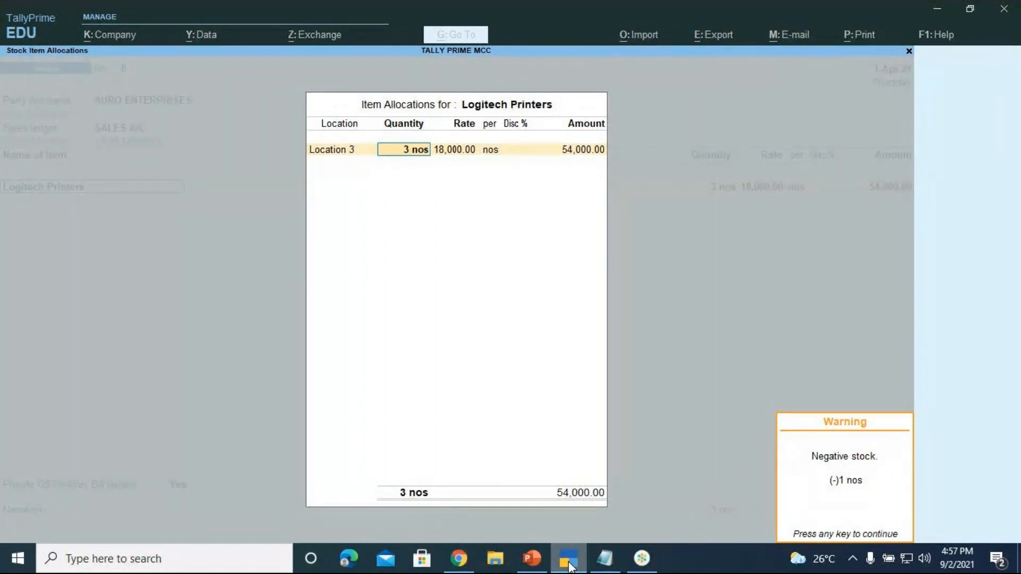
key(Return)
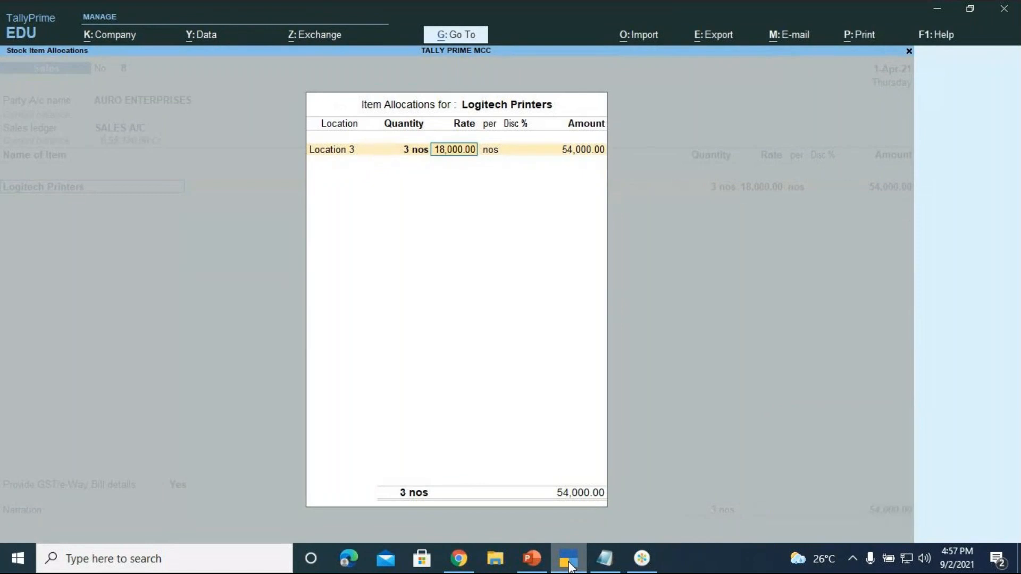
key(BackSpace)
text(2)
key(Return)
Set the Logitech Printers rate to 20,000 per nos and accept the item allocation and amount
text(20000)
key(Return)
key(Return)
key(Return)
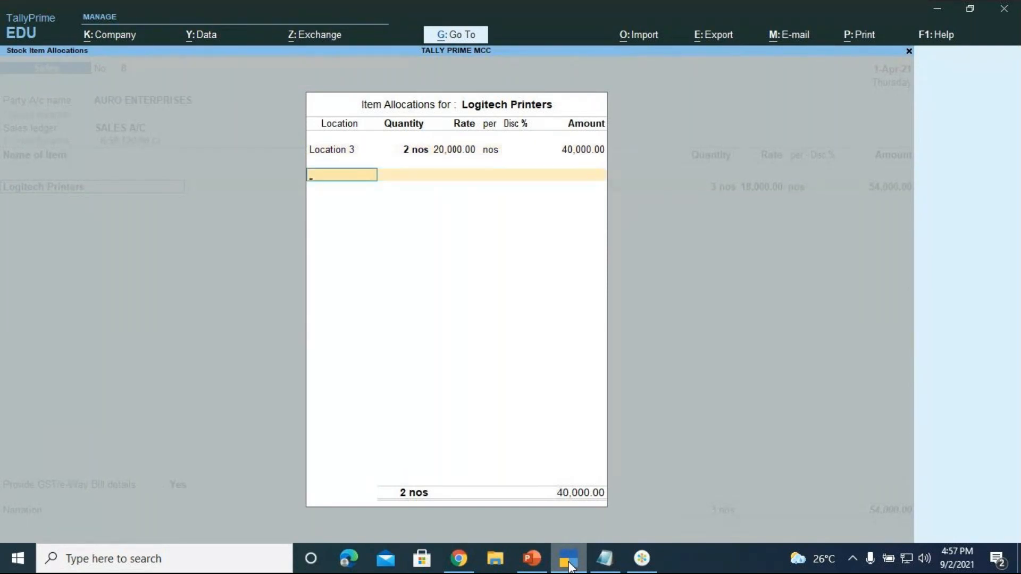
key(Return)
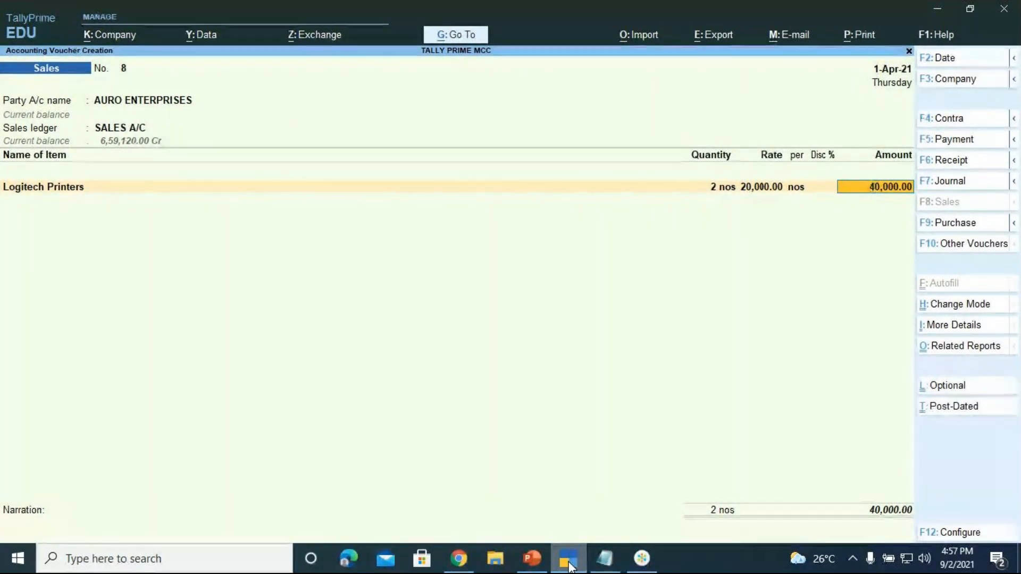
key(Return)
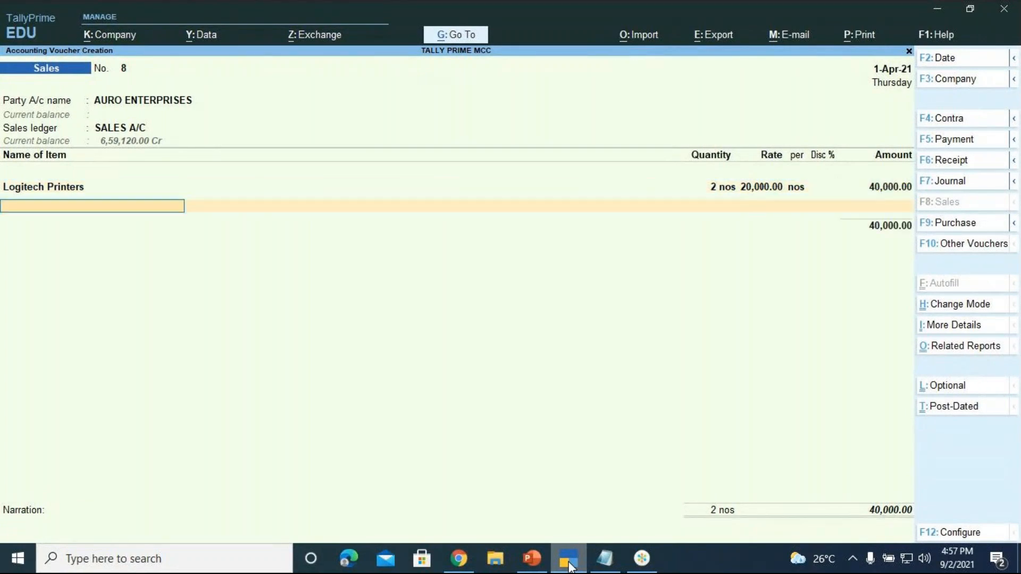
Close the item list, add the IGST ledger to the sales voucher and accept its calculated amount
key(Return)
text(IGST)
key(Return)
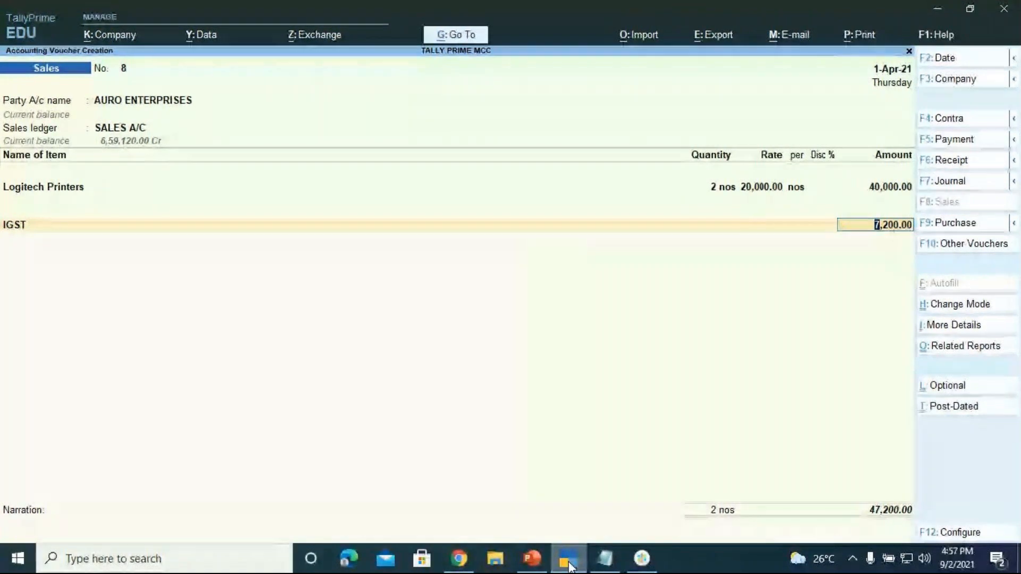
key(Return)
key(Return)
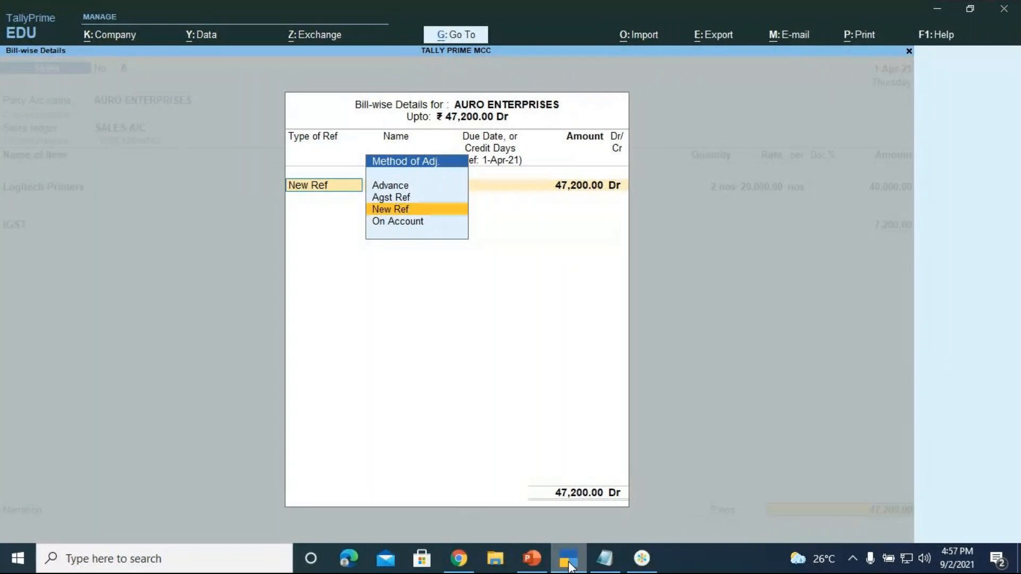
Record the bill as a New Ref named AURO ENTERPRISES with 3 credit days and accept the bill-wise details
key(Return)
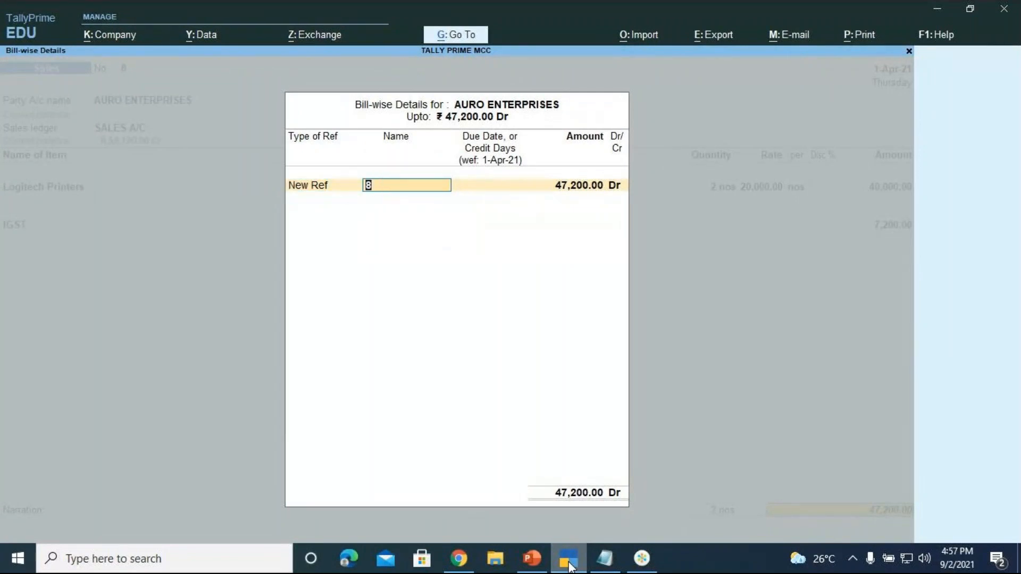
text(AU)
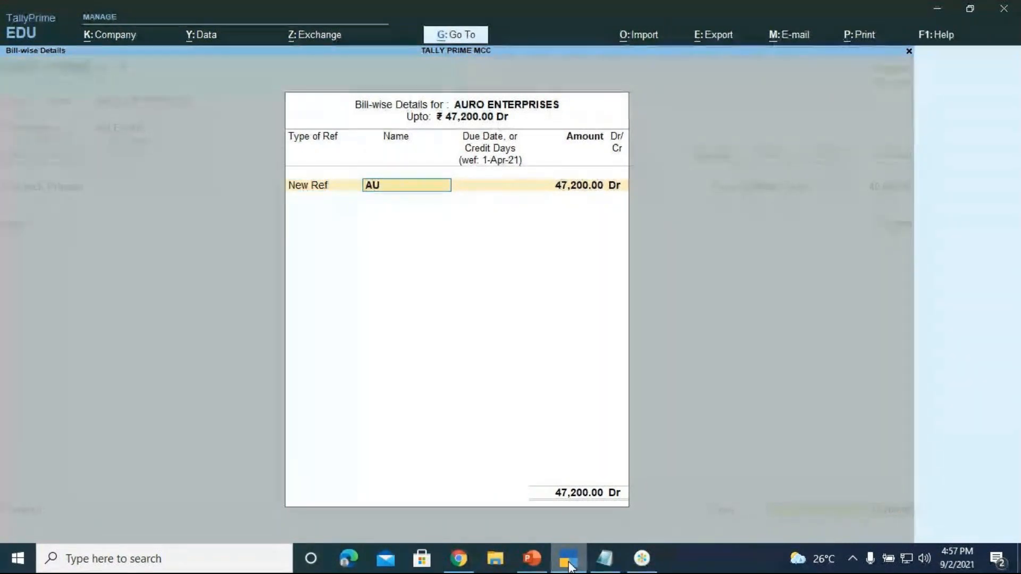
text(RO ENTER)
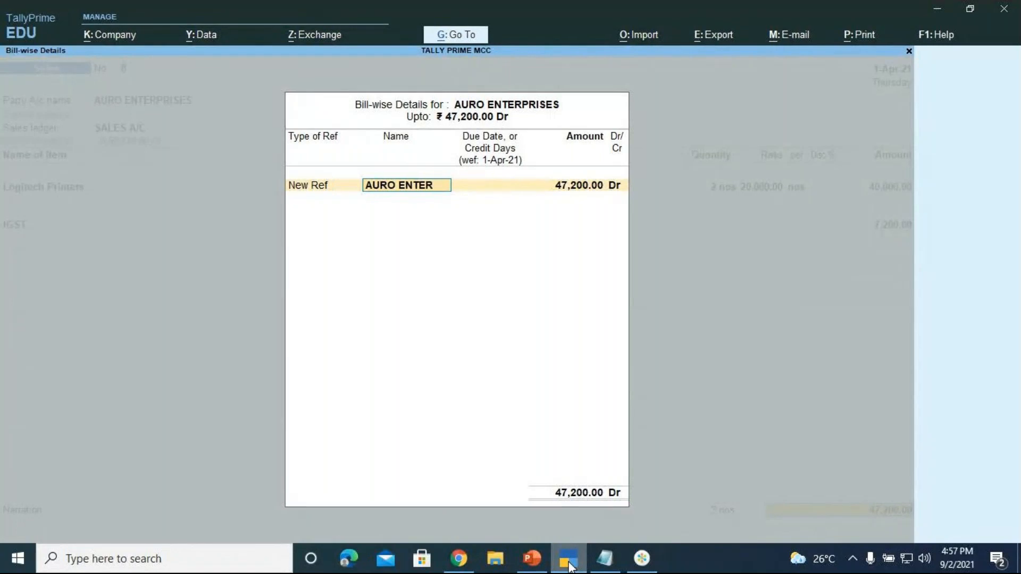
text(PRISES)
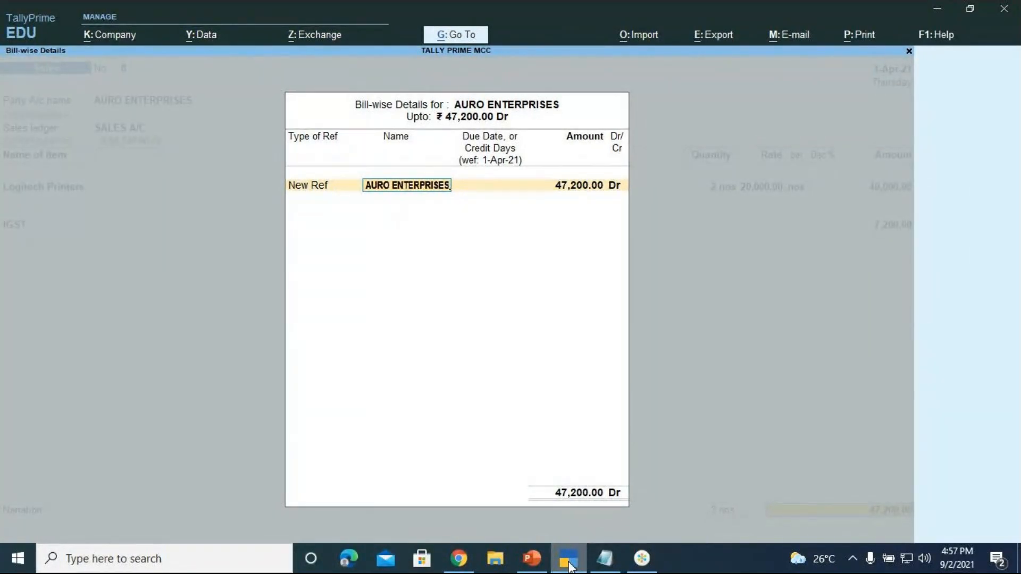
key(Return)
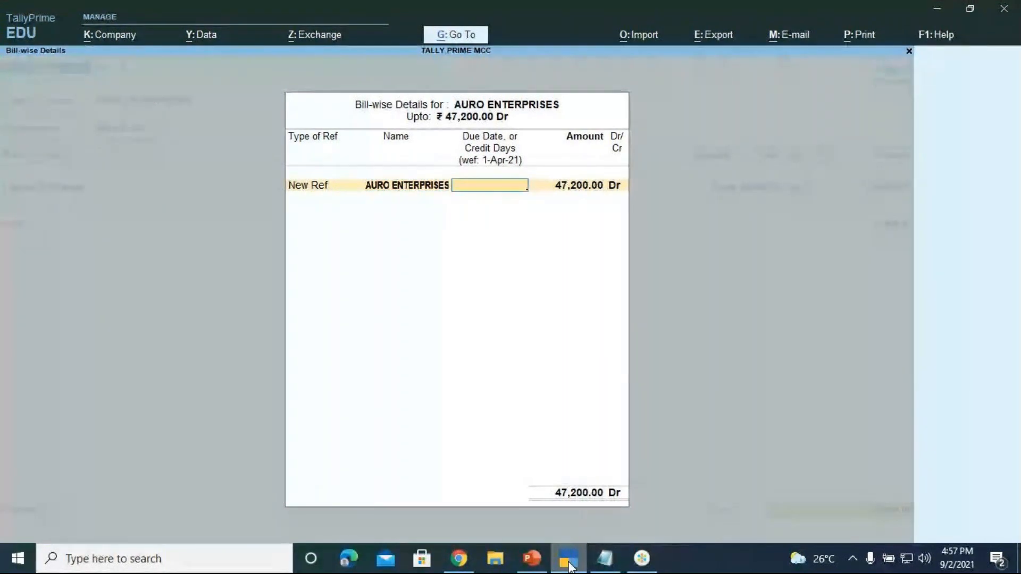
text(3)
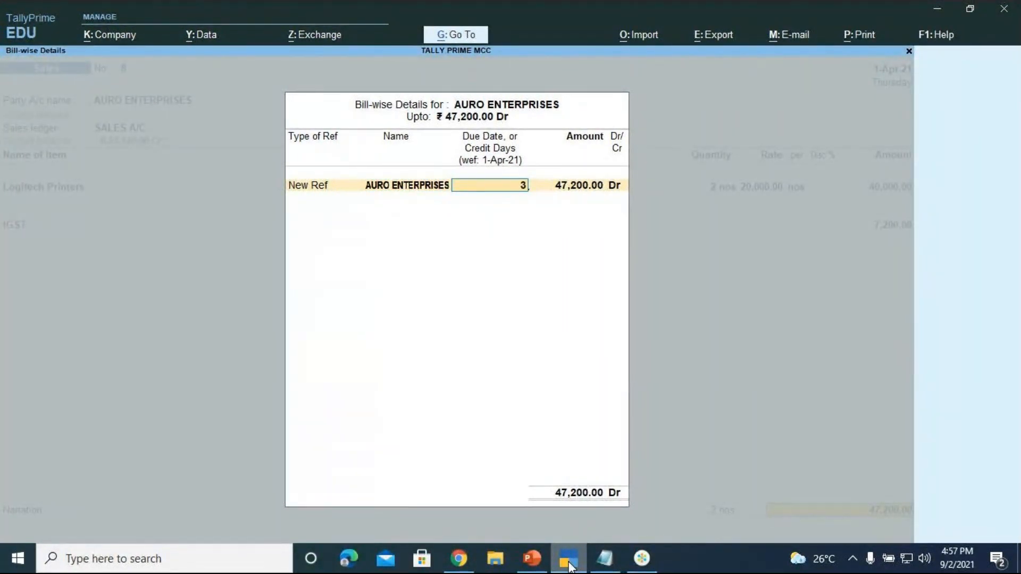
key(Return)
key(Return)
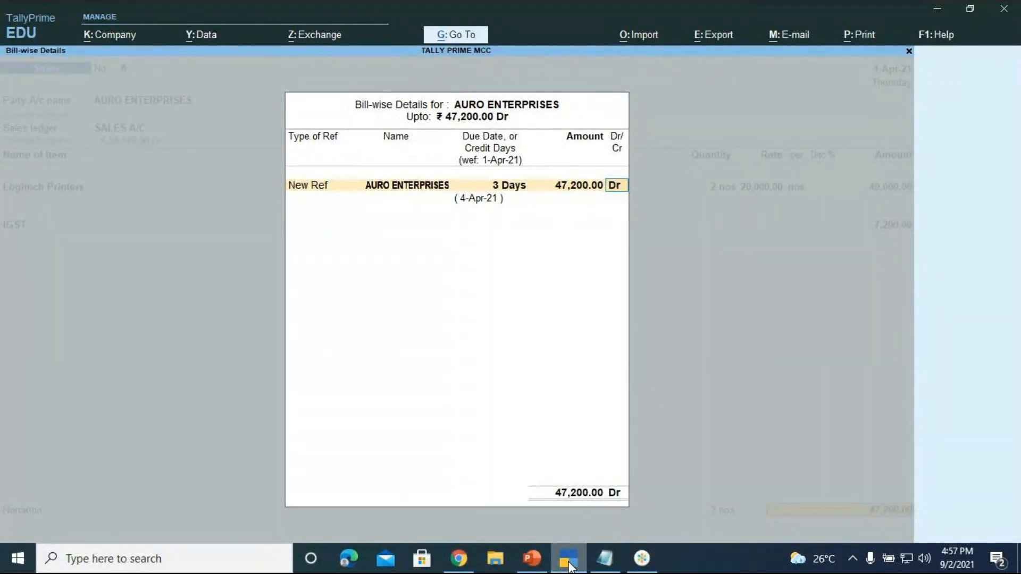
key(Return)
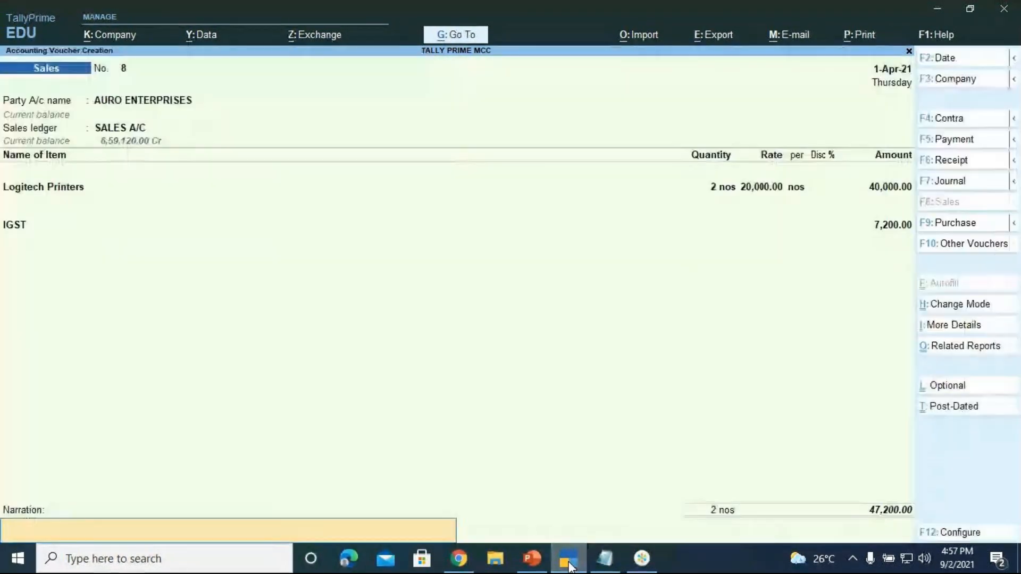
Enter the narration BEING 2 NOS OF LOGITECH PRINTERS SOLD ON CREDIT and accept the sales voucher
text(BE)
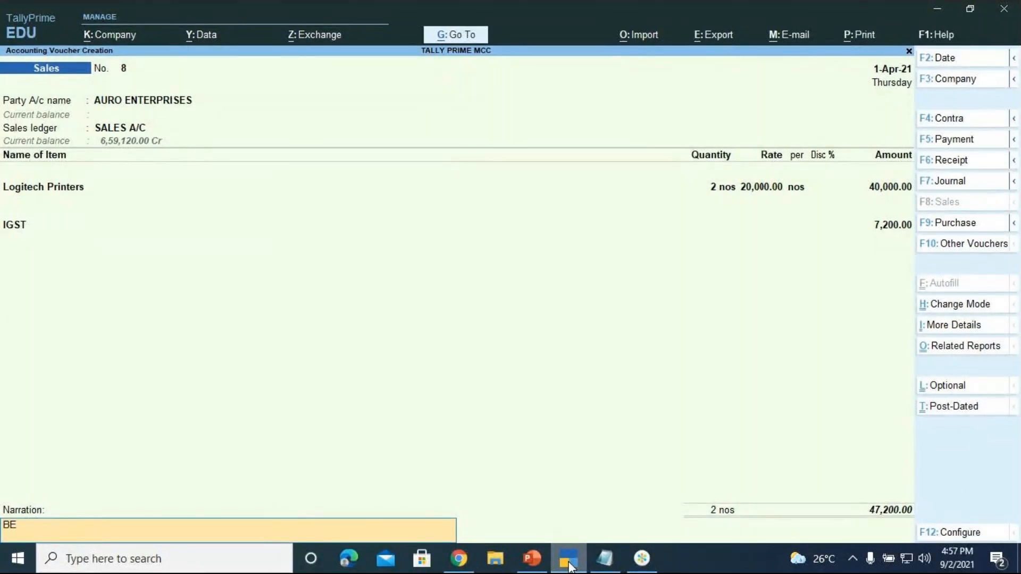
text(ING 2 NI)
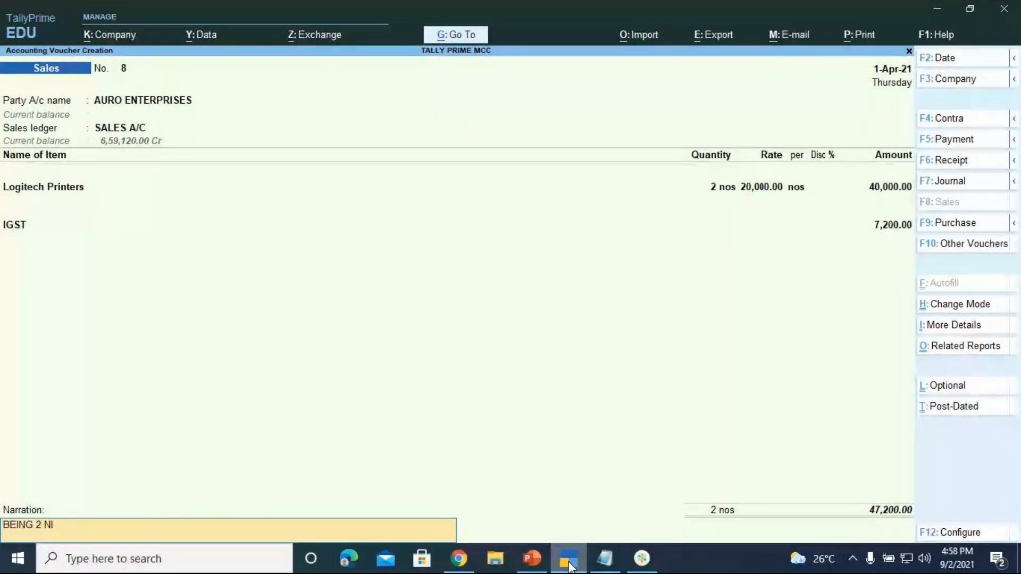
text(S)
key(BackSpace)
text(OS OF LOGITECH)
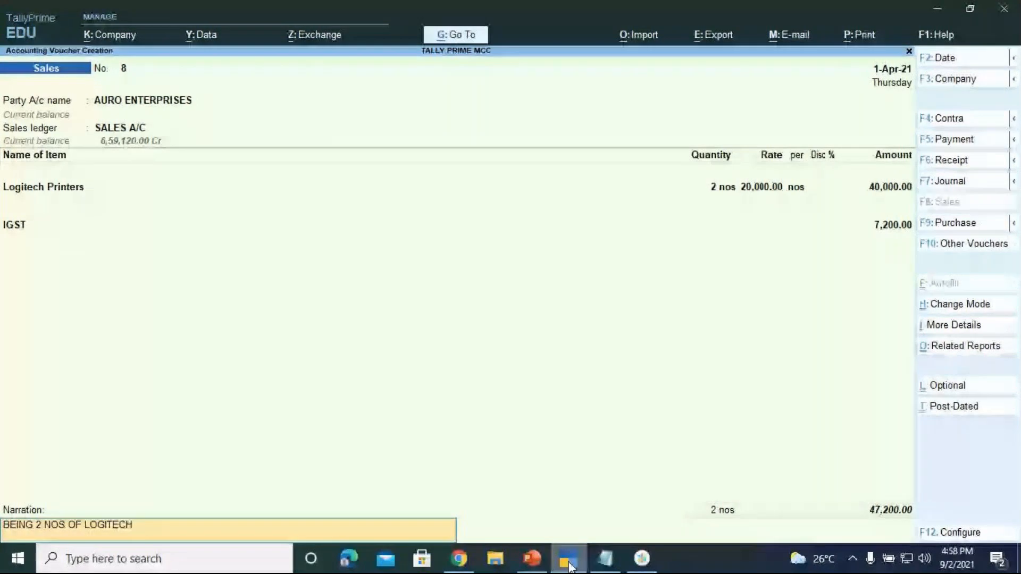
text( PRINTERS)
text(SOLD)
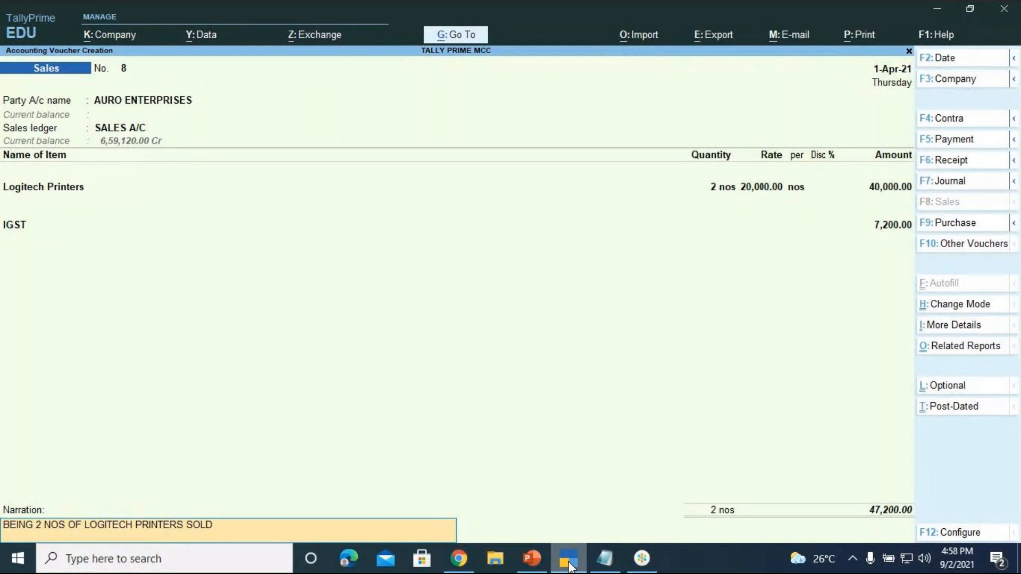
text( ON CRE)
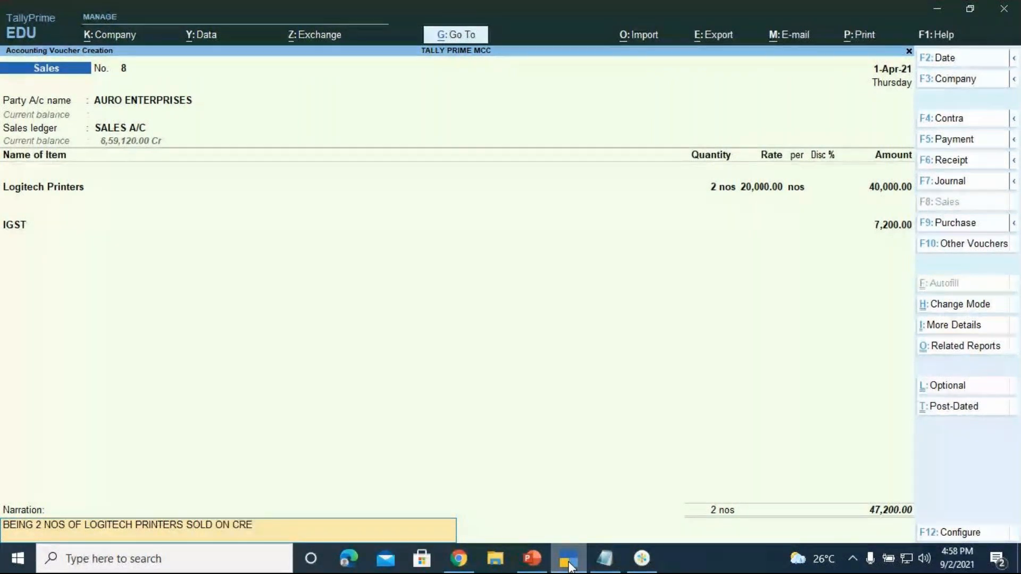
text(DIT)
key(Return)
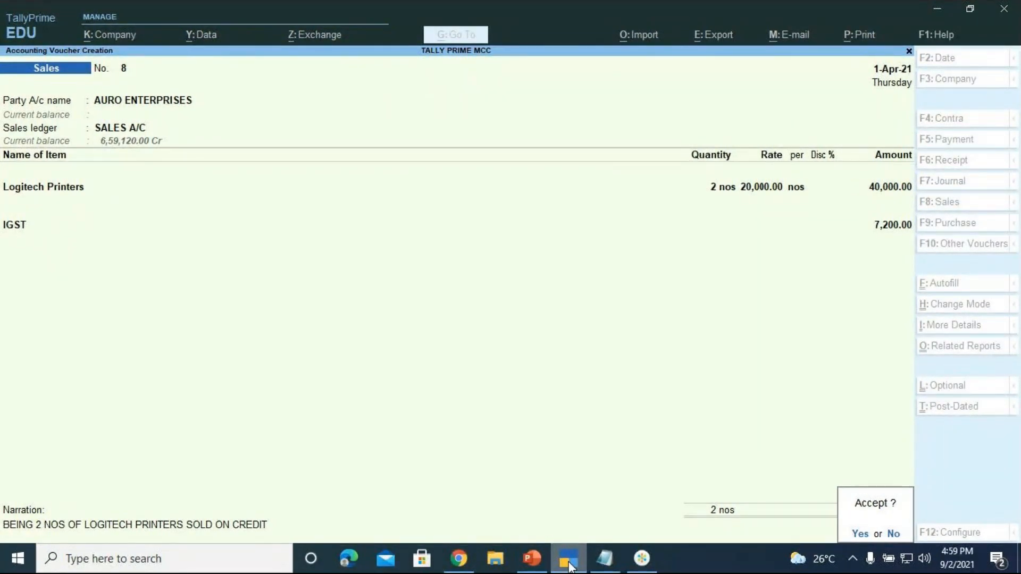
key(Return)
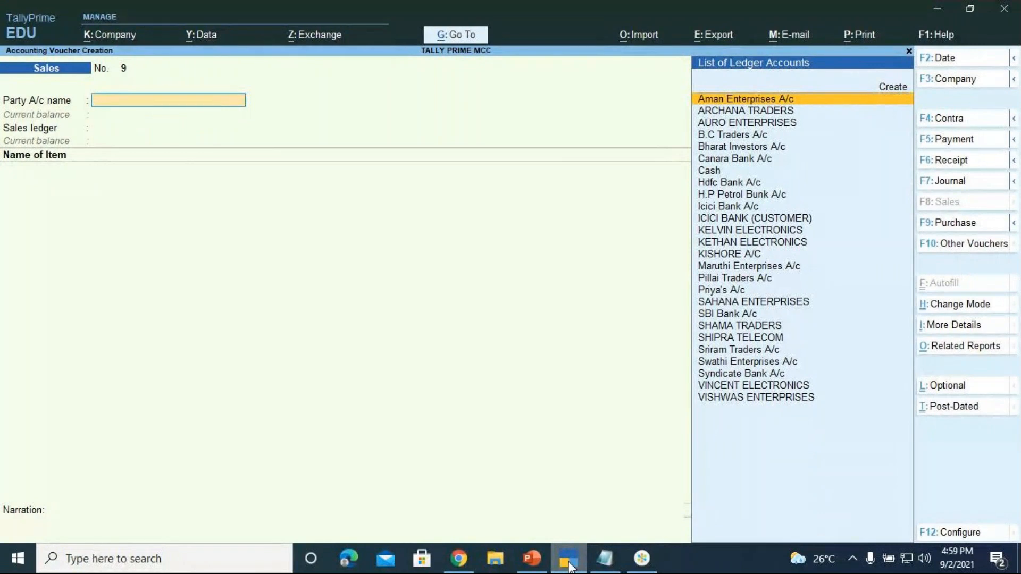
Switch to PowerPoint and show the interstate outward supply slide in slide show to read the listed sales
mouse_move(543, 566)
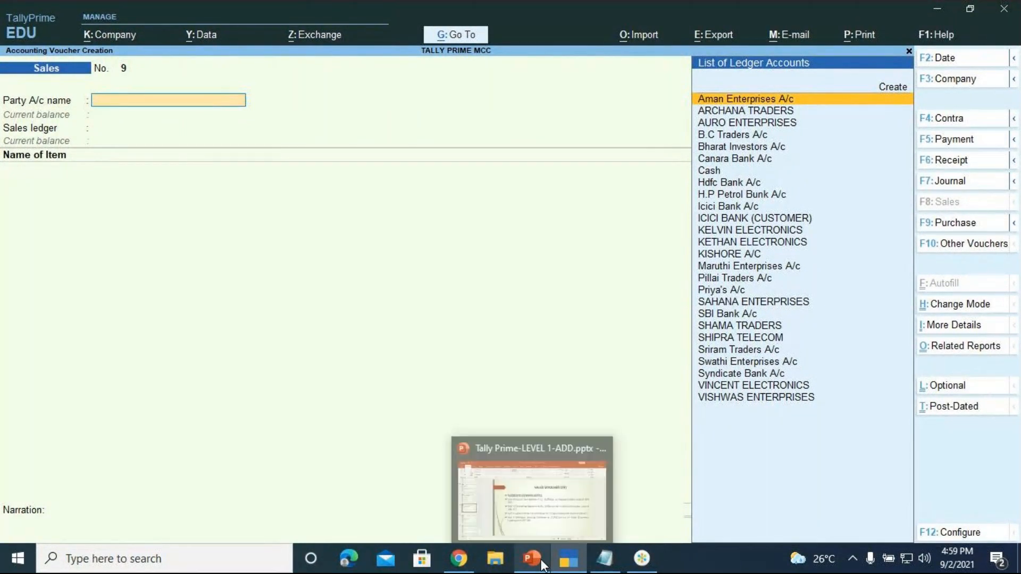
click(543, 565)
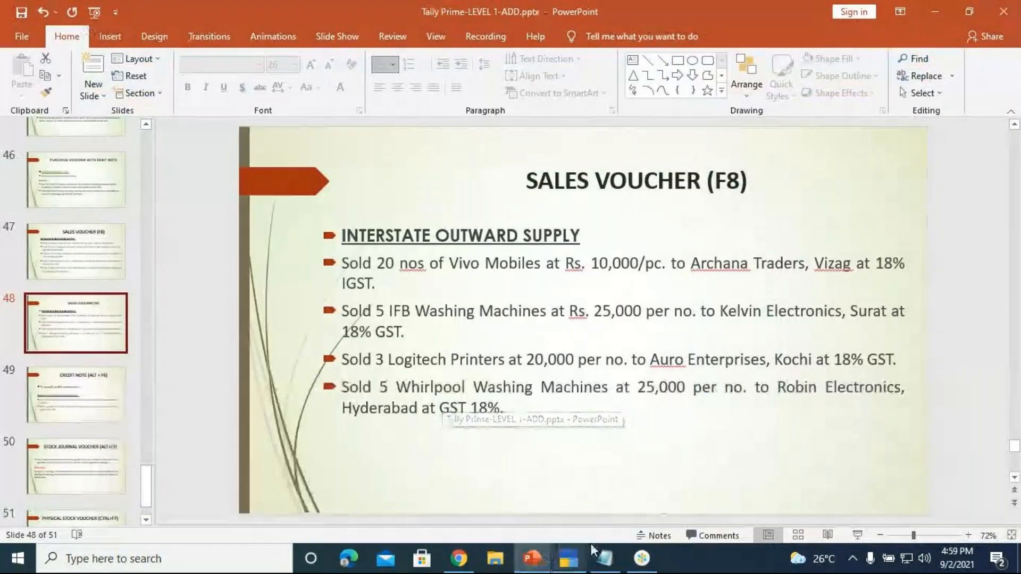
click(857, 536)
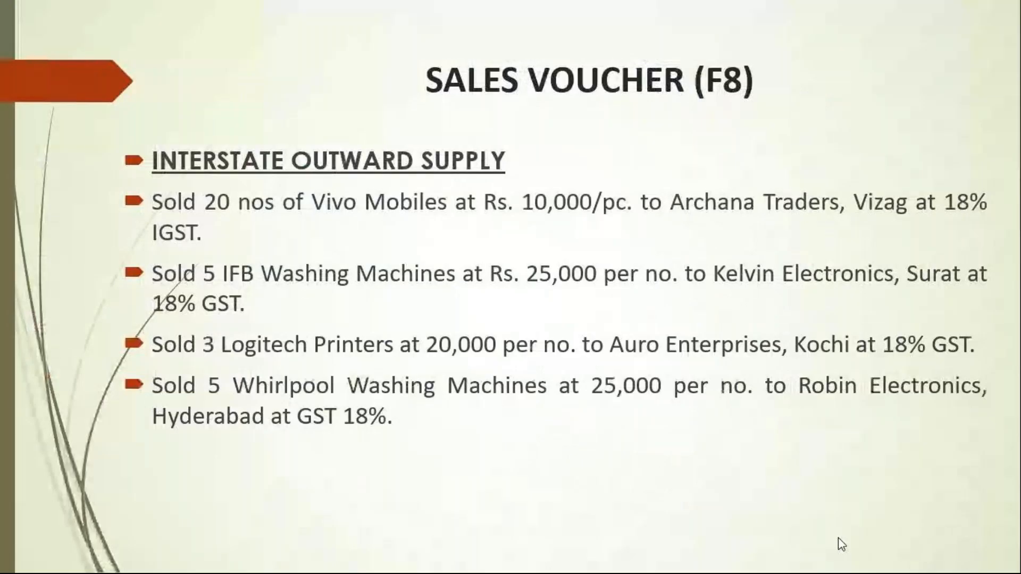
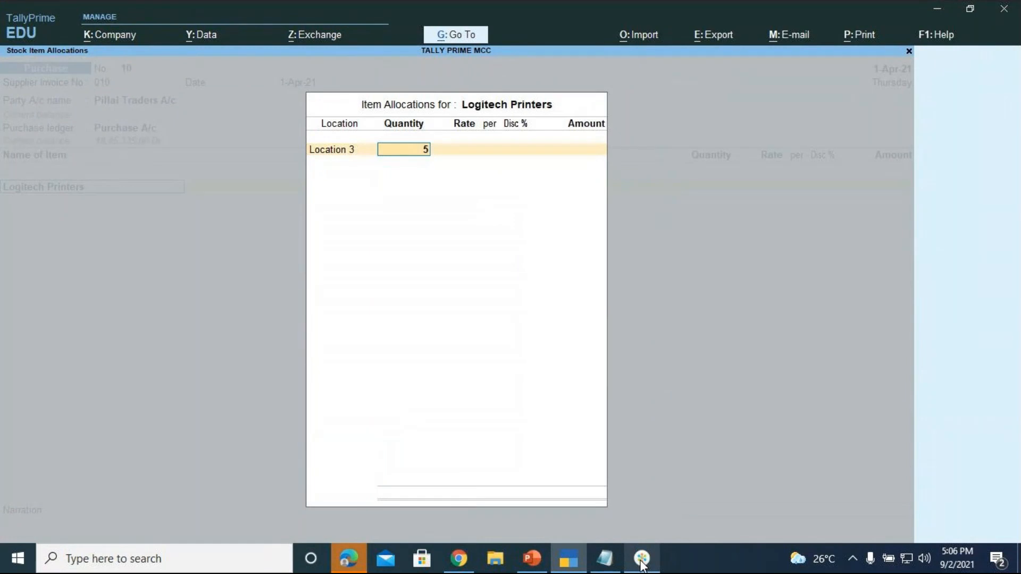
Accept the purchase allocation of 5 nos of Logitech Printers to Location 3 at 15,000 per nos
key(Return)
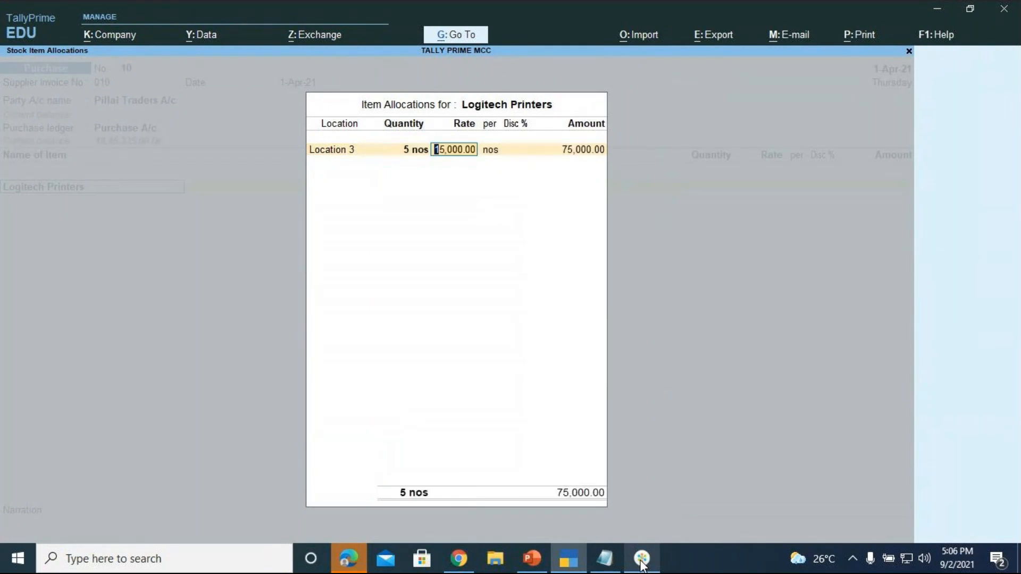
key(Return)
key(Return)
key(Return)
key(Return)
key(Return)
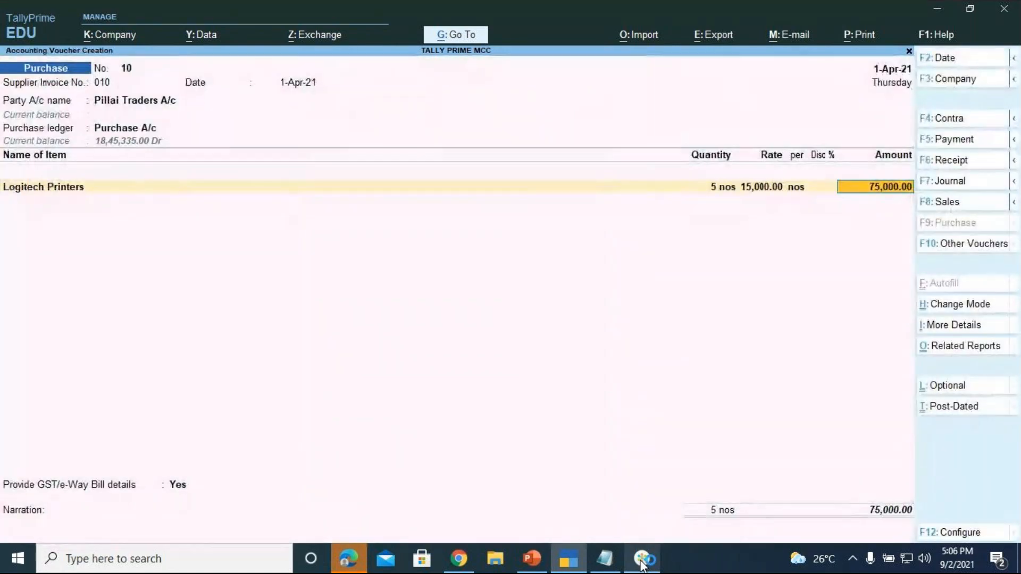
Add the IGST ledger to the Pillai Traders purchase voucher and finish the ledger list
key(Return)
text(IGST)
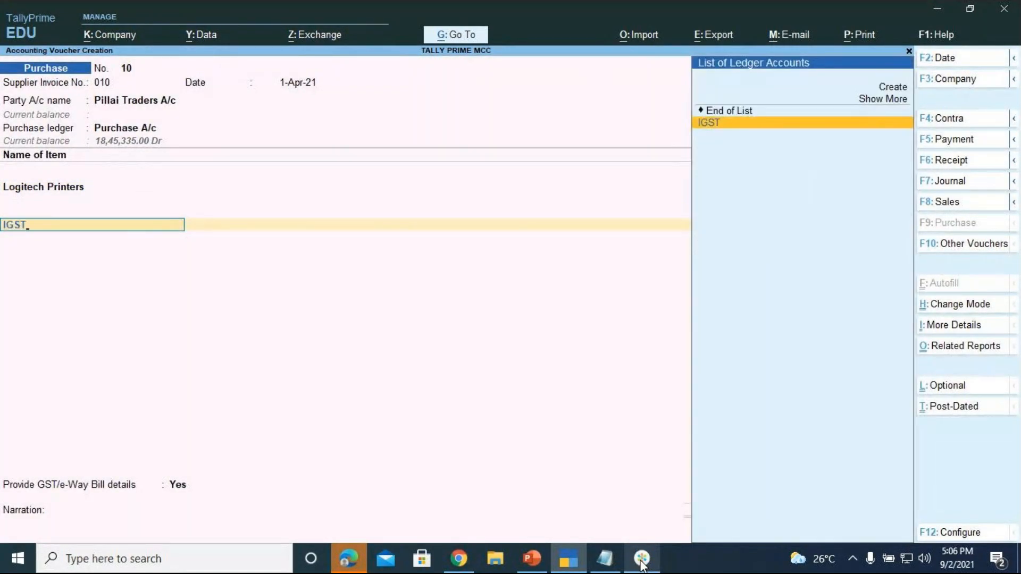
key(Return)
key(Return)
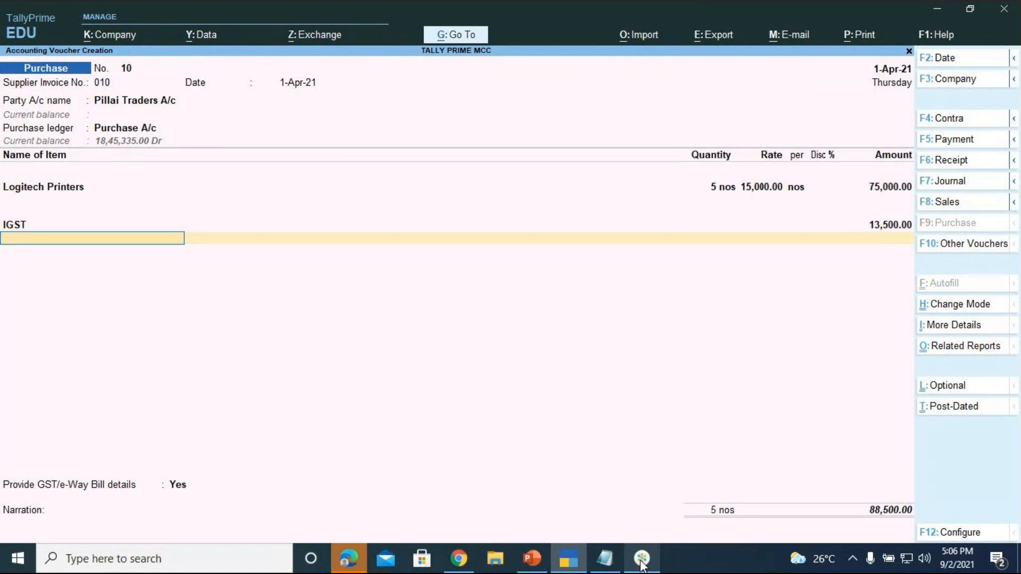
key(Return)
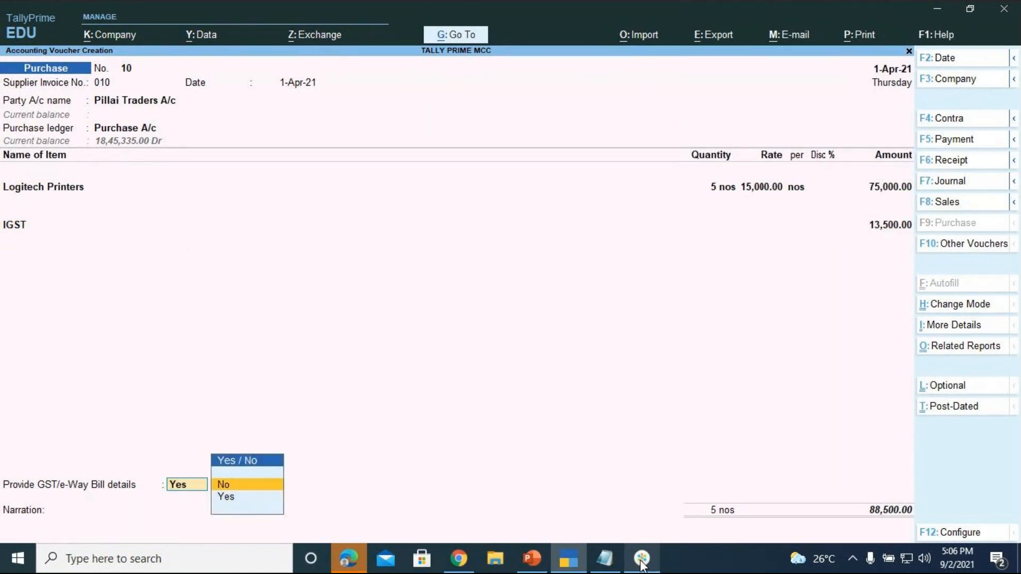
Decline GST/e-Way Bill details and record the bill as New Ref PILLAI TRADERS with 3 credit days for the full amount
key(Return)
key(Return)
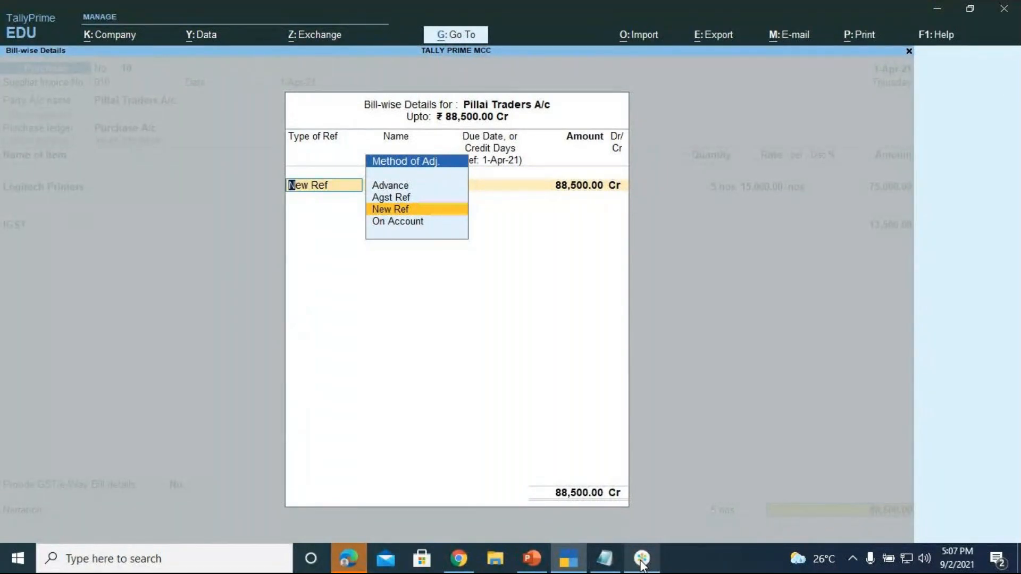
key(Return)
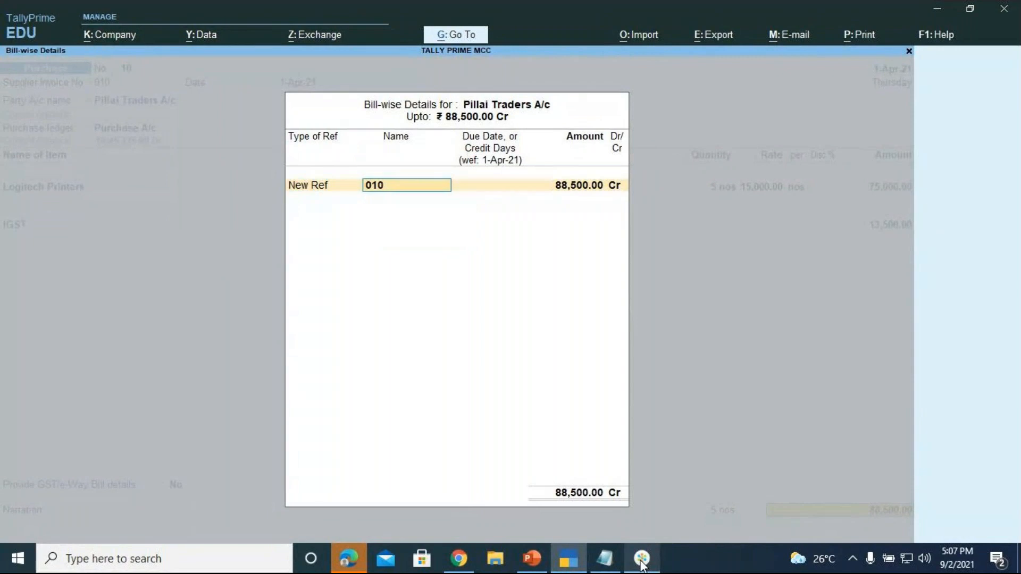
text(PILLAI TRADERS)
key(Return)
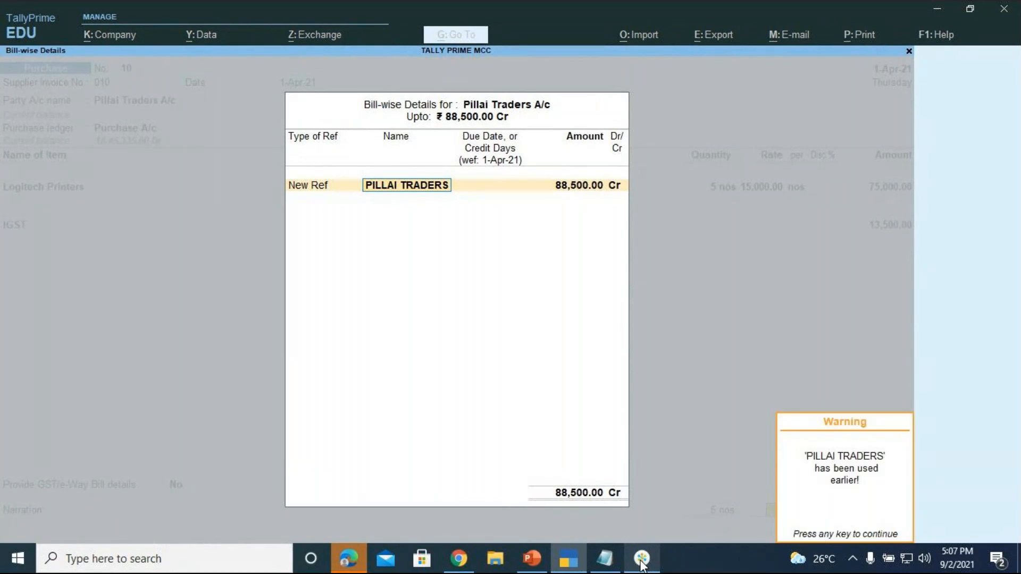
key(Return)
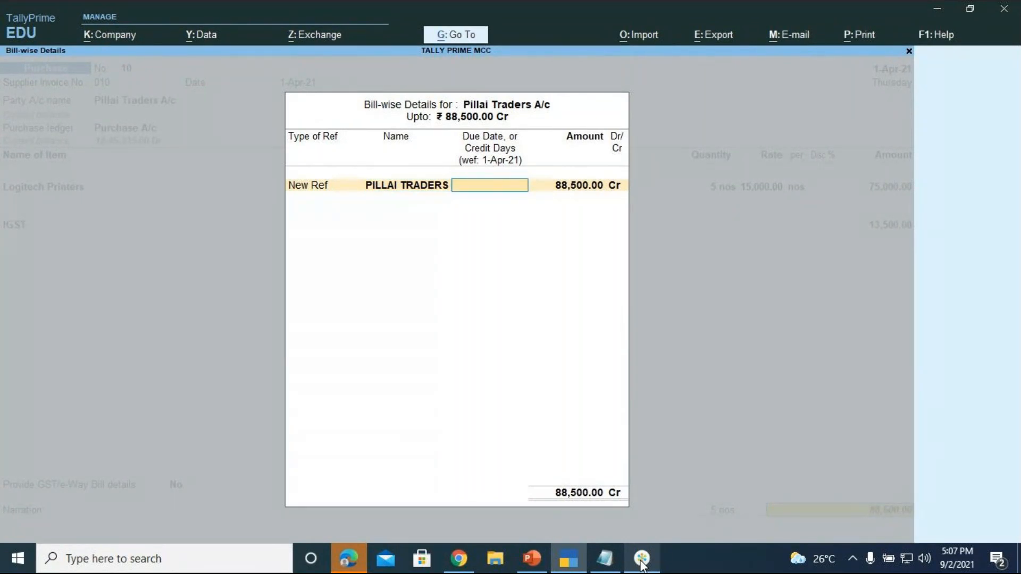
text(3)
key(Return)
key(Return)
key(Return)
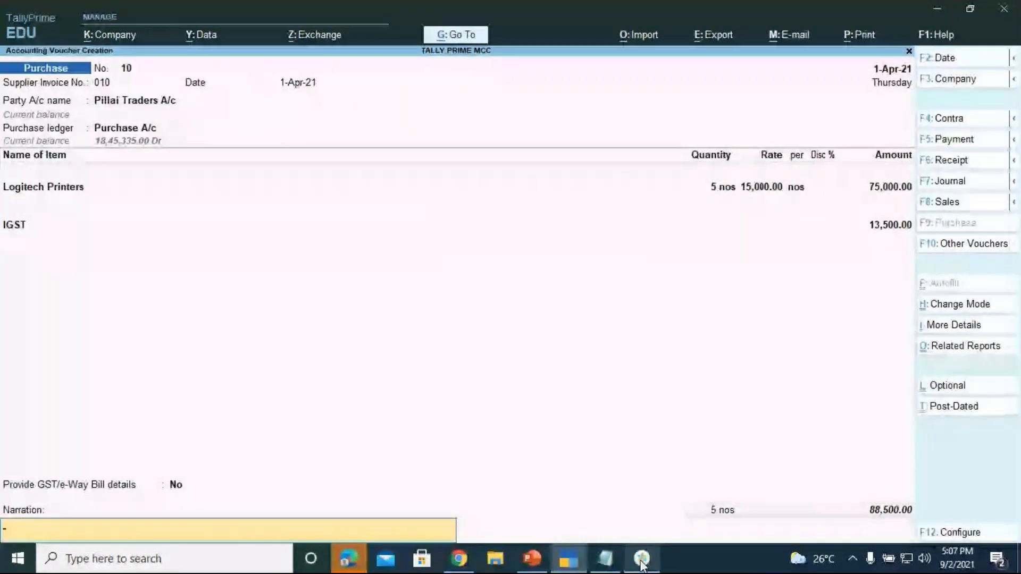
Enter the narration BEING LOGITECH PRINTERS PURCHASED ON CREDIT and accept the purchase voucher
text(BEING)
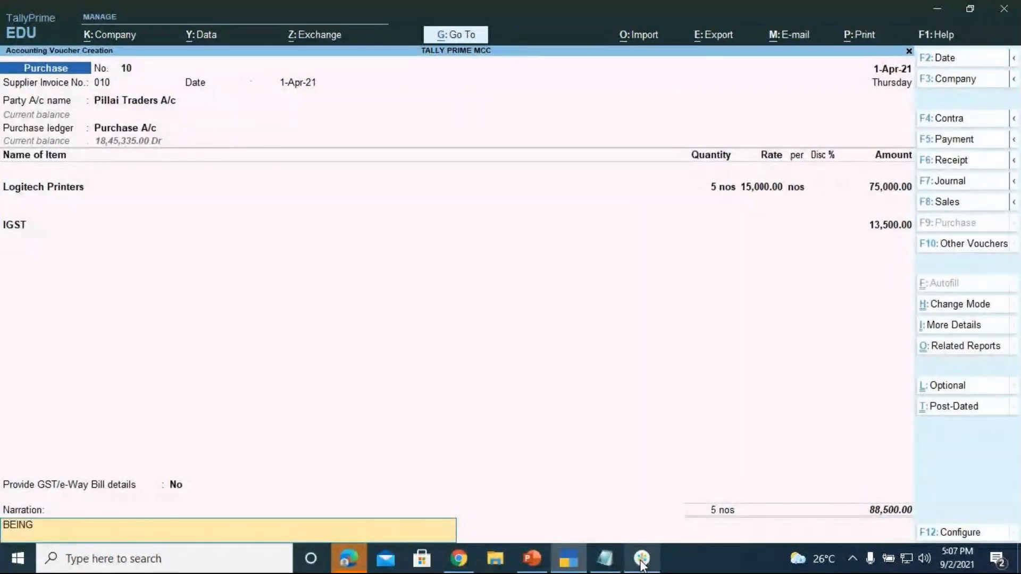
text( LOGITECH PRINTERS PURC)
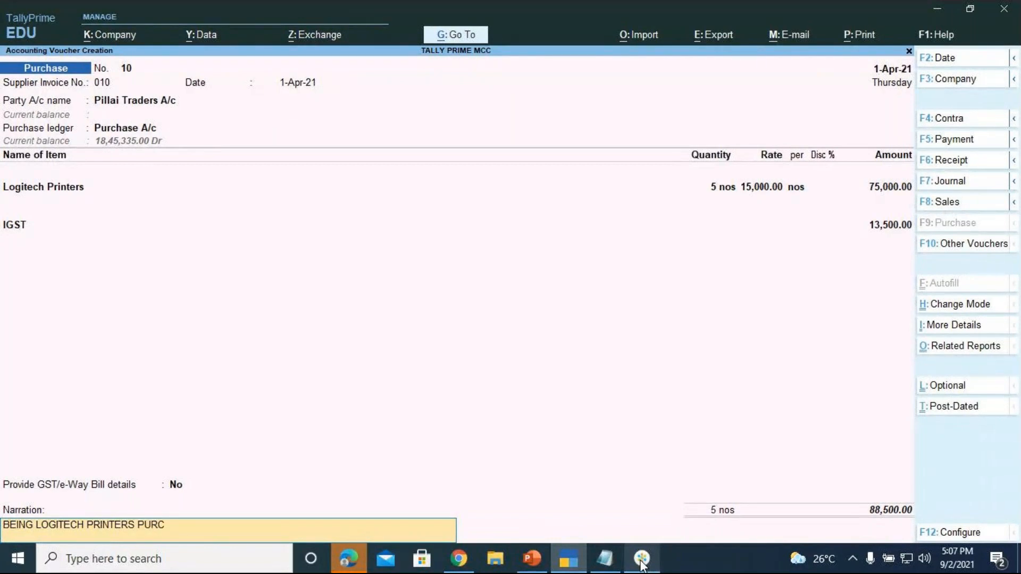
text(HASED ON CREDIT)
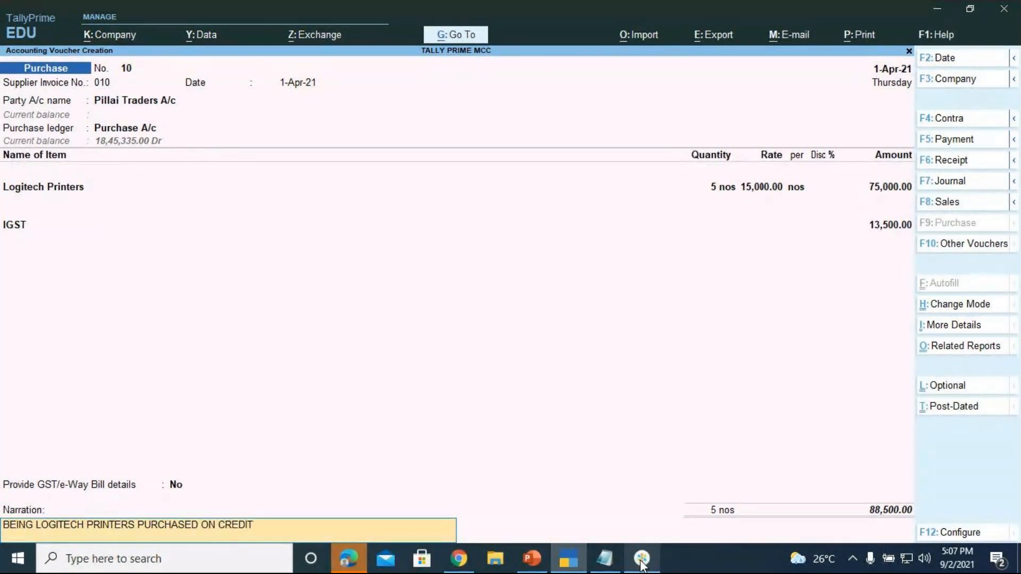
key(Return)
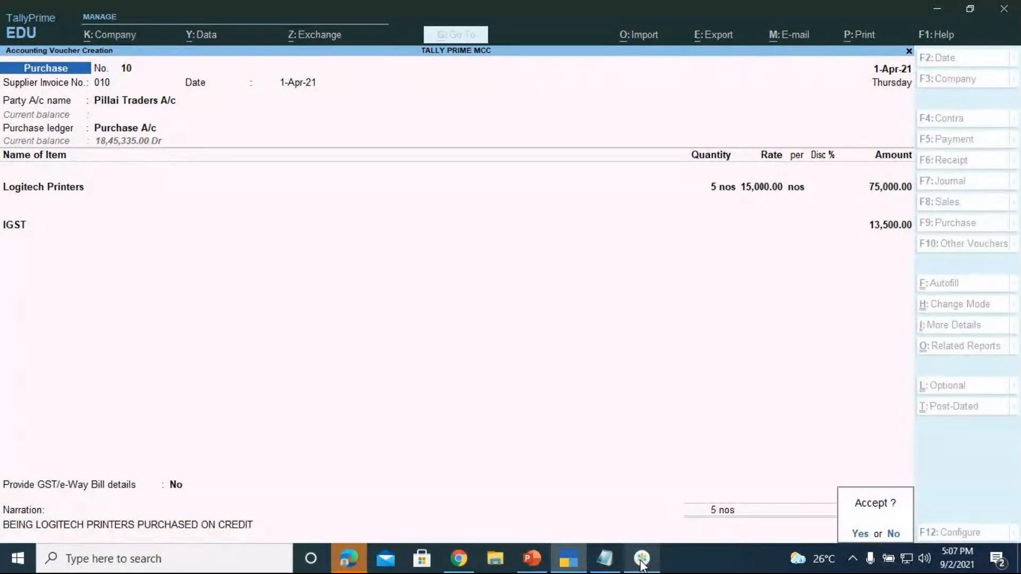
key(y)
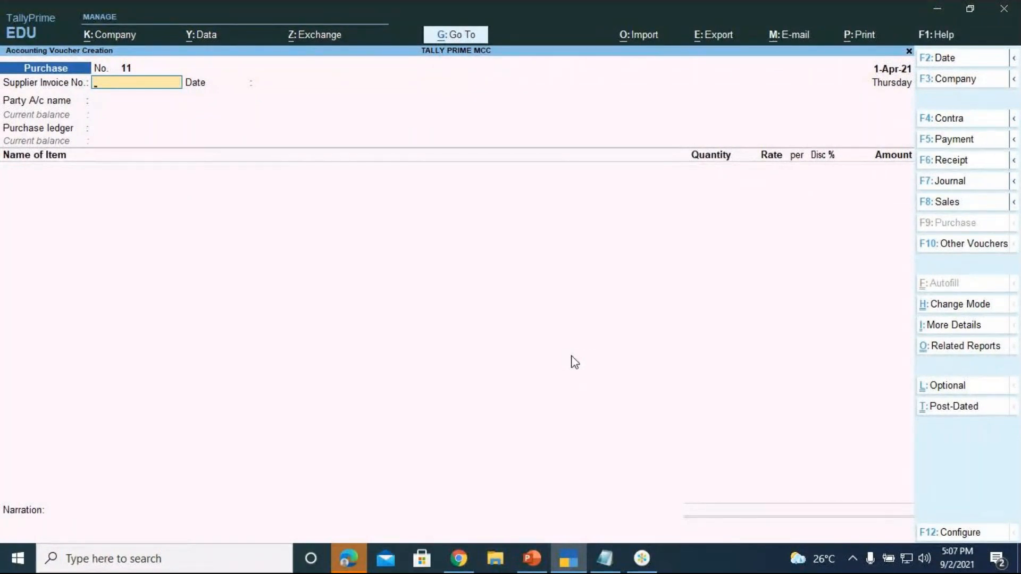
Start a sales voucher and choose AURO ENTERPRISES as the party account
key(F8)
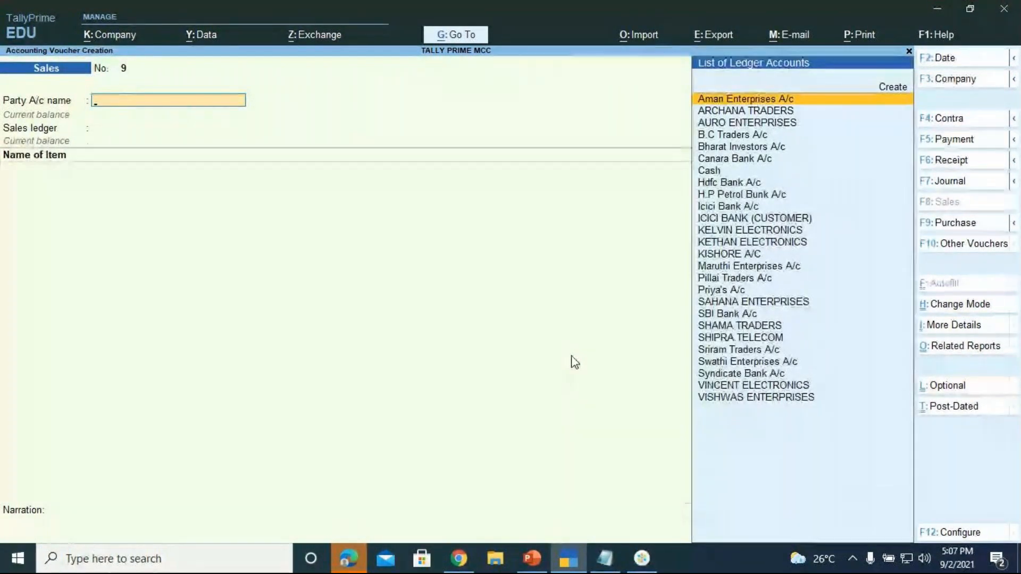
key(Up)
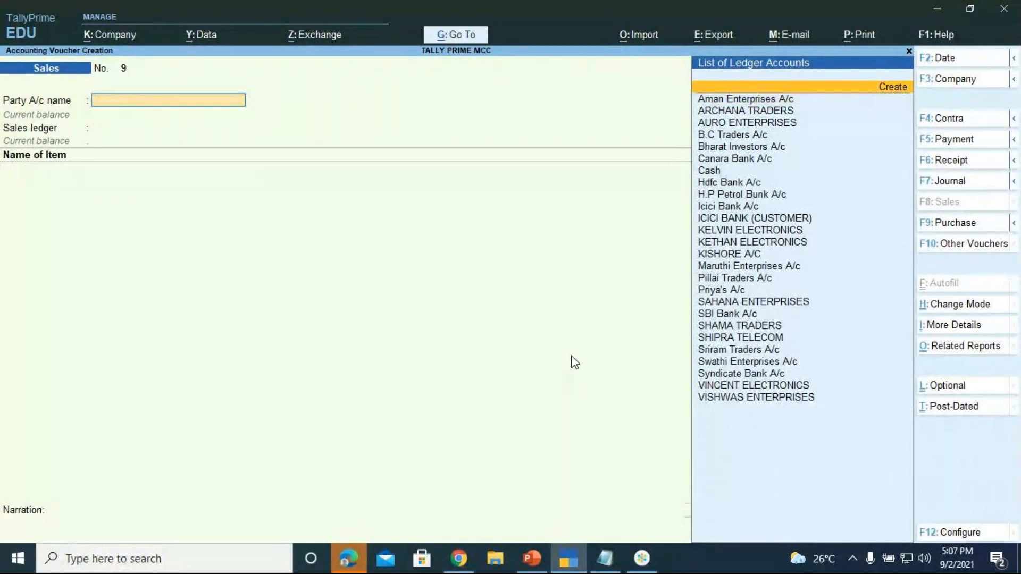
key(Down)
key(Down)
key(Down)
key(Down)
key(Down)
key(Down)
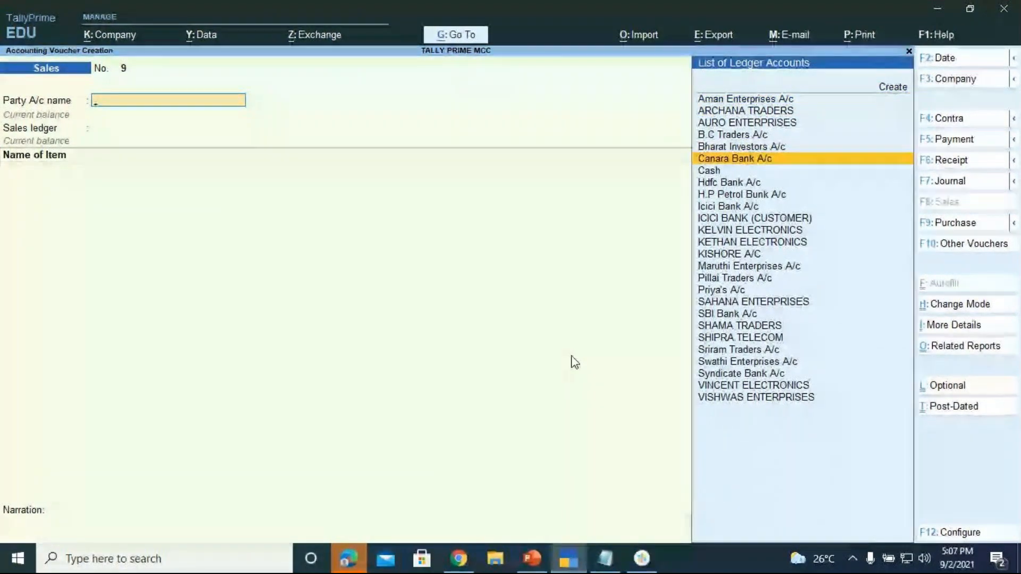
key(Up)
key(Up)
key(Up)
key(Return)
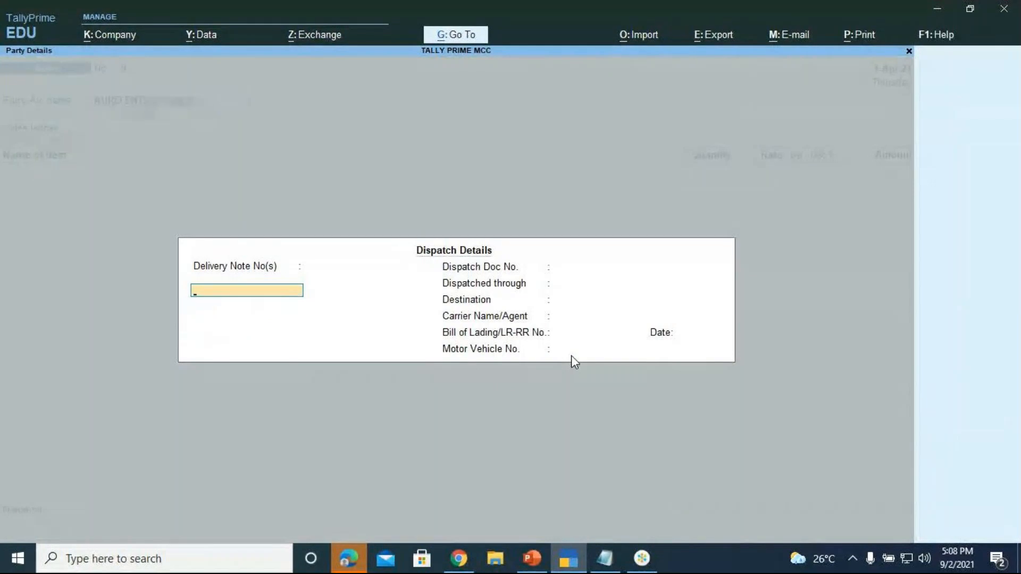
Leave the dispatch details blank and accept the existing party details for AURO ENTERPRISES
key(Return)
key(Return)
key(Return)
key(Return)
key(Return)
key(Return)
key(Return)
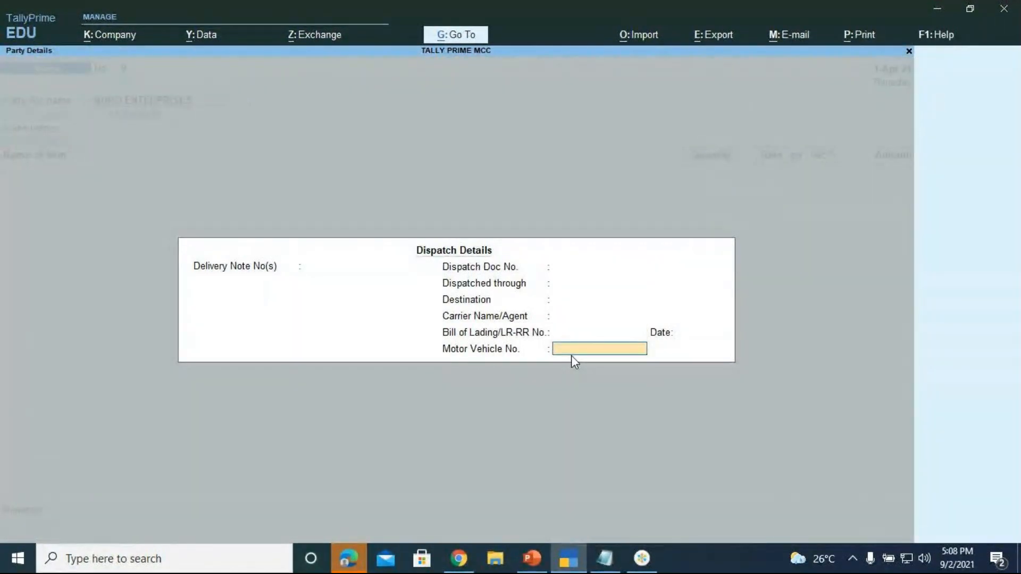
key(Return)
key(Return)
key(Return)
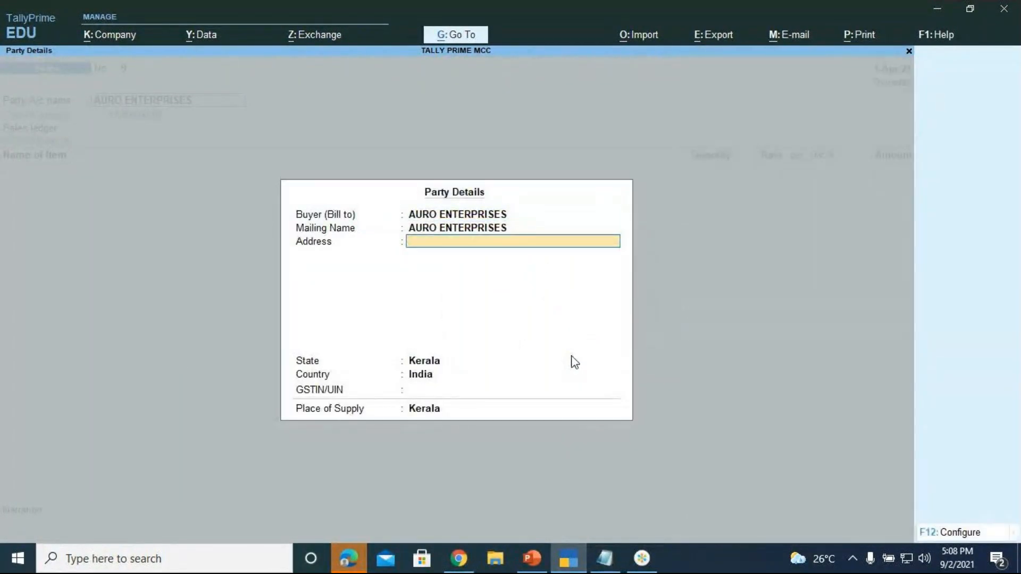
key(Return)
key(Return)
key(Return)
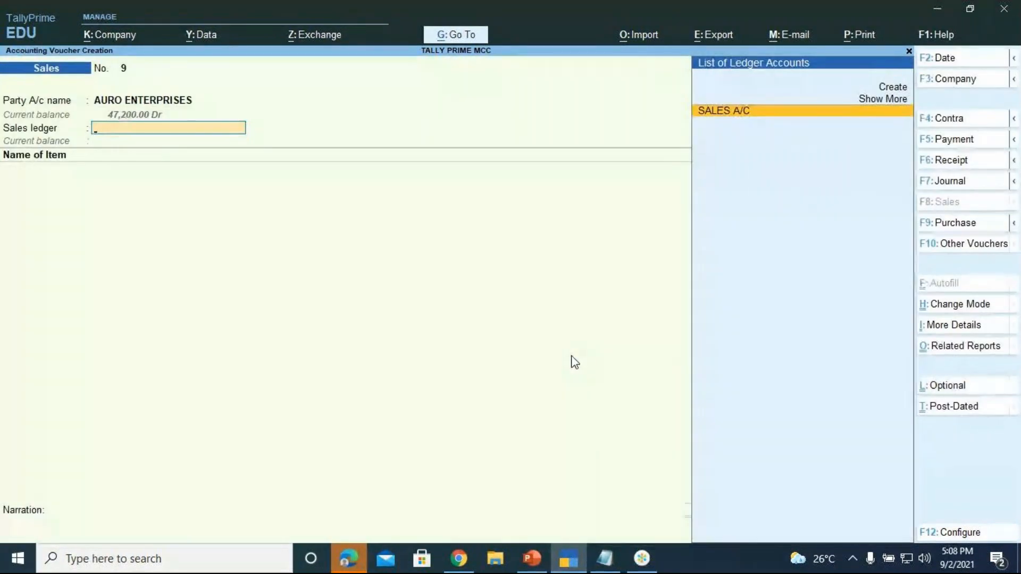
Choose SALES A/C as the sales ledger and classify the transaction as Interstate Sales Taxable
key(Return)
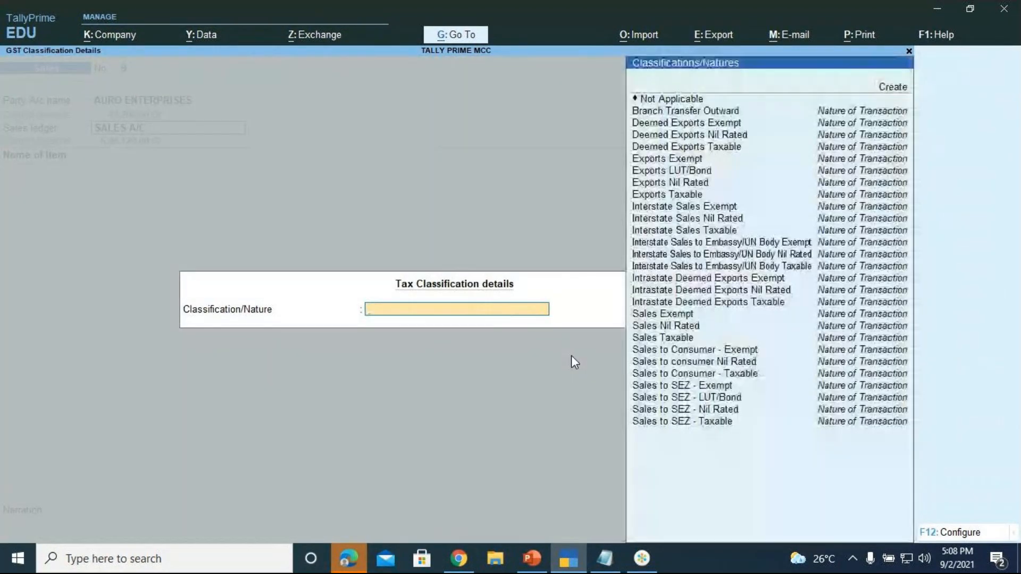
key(Down)
key(Down)
key(Down)
key(Down)
key(Down)
key(Down)
key(Down)
key(Down)
key(Down)
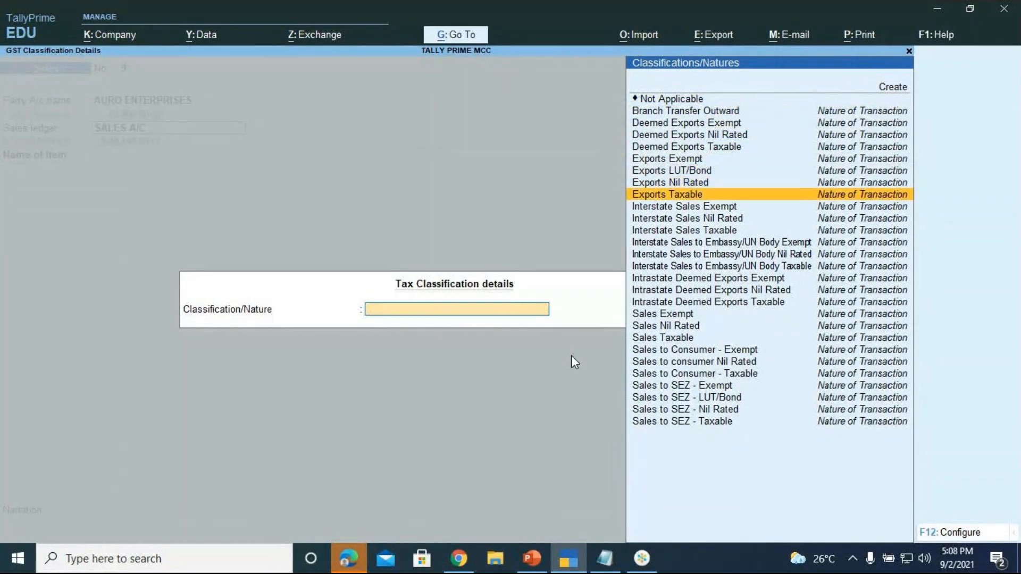
key(Down)
key(Down)
key(Down)
key(Return)
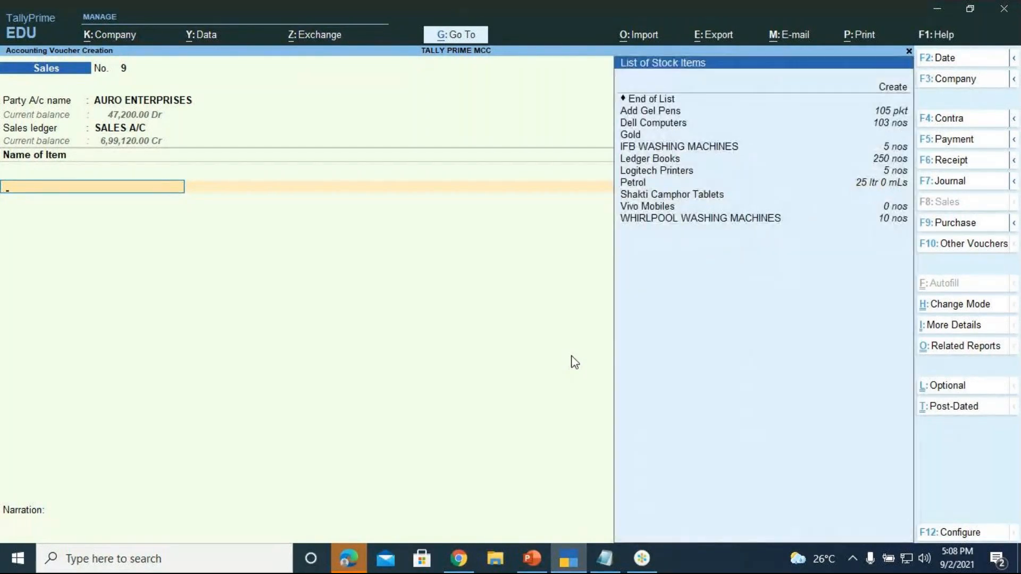
Add Logitech Printers as the item sold and allocate it from Location 3
key(Down)
key(Down)
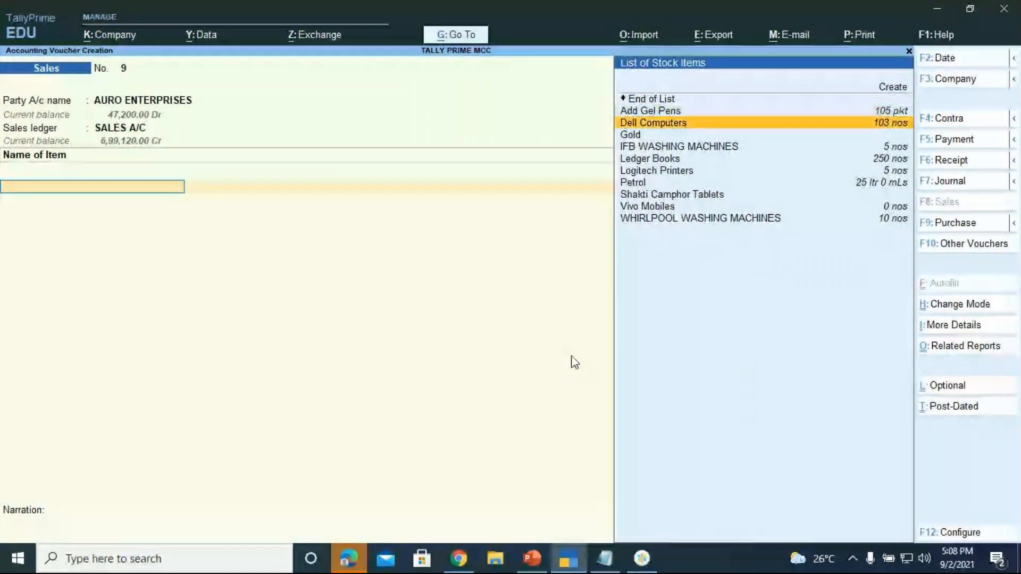
key(Down)
key(Down)
key(Down)
key(Down)
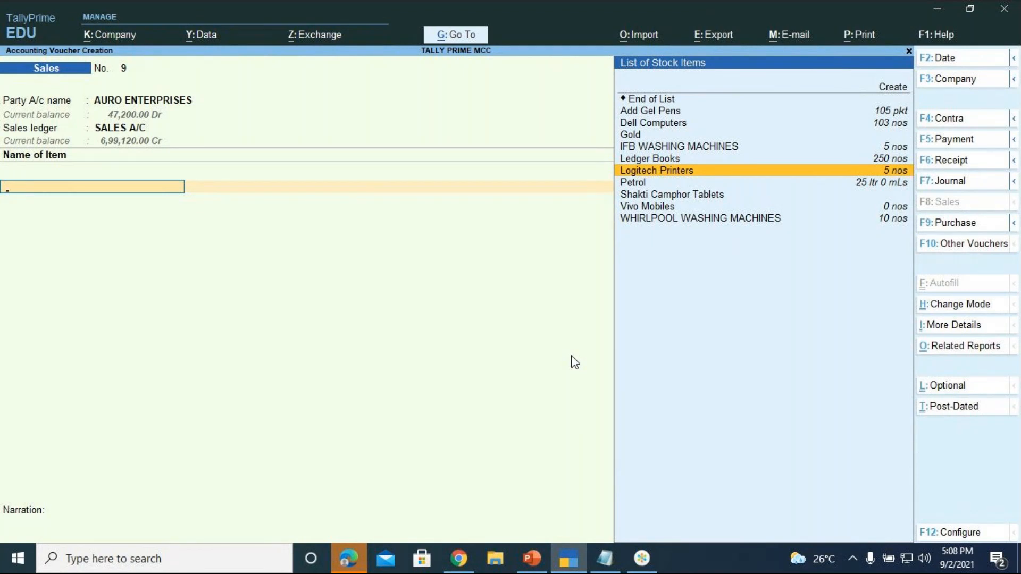
key(Return)
key(Down)
key(Down)
key(Down)
key(Return)
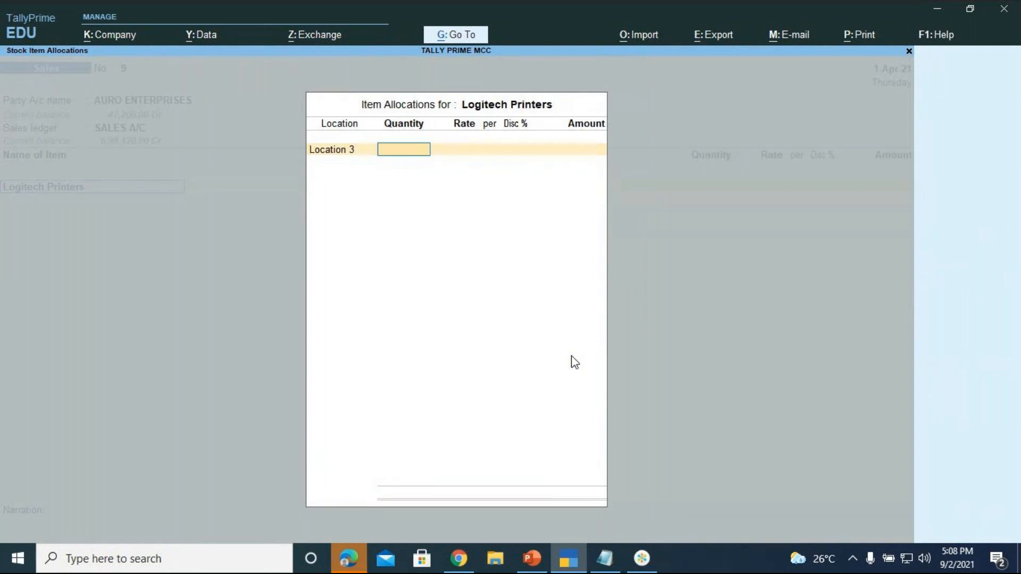
Set the Logitech Printers quantity to 1 nos, accept the 20,000 rate and finish the item list
text(1)
key(Return)
key(Return)
key(Return)
key(Return)
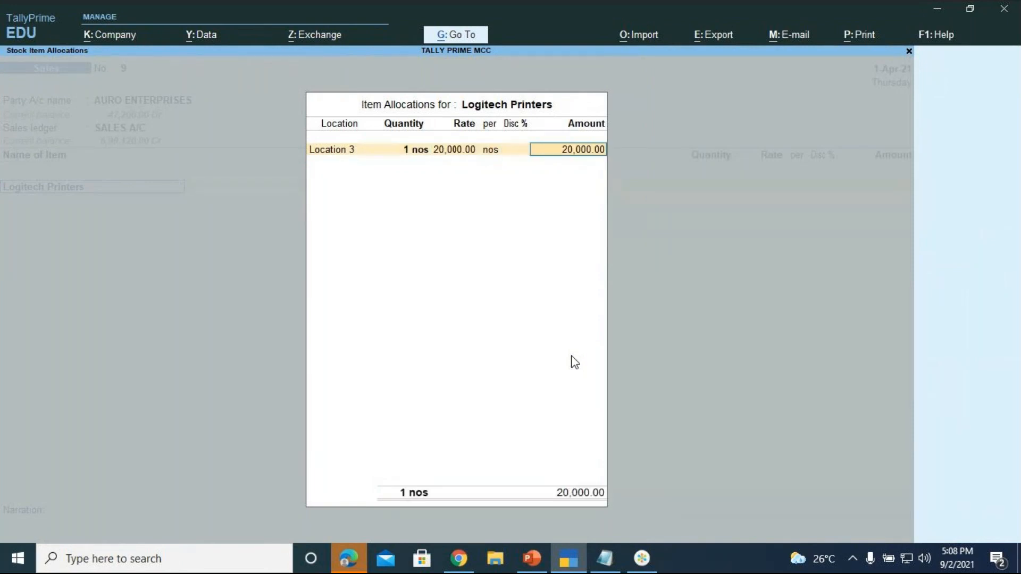
key(Return)
key(Return)
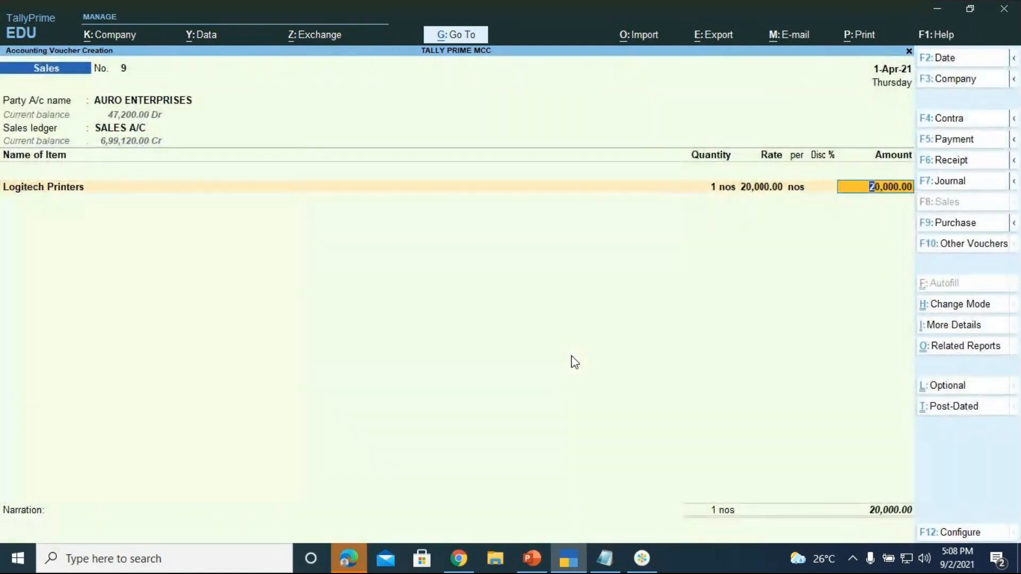
key(Return)
key(Return)
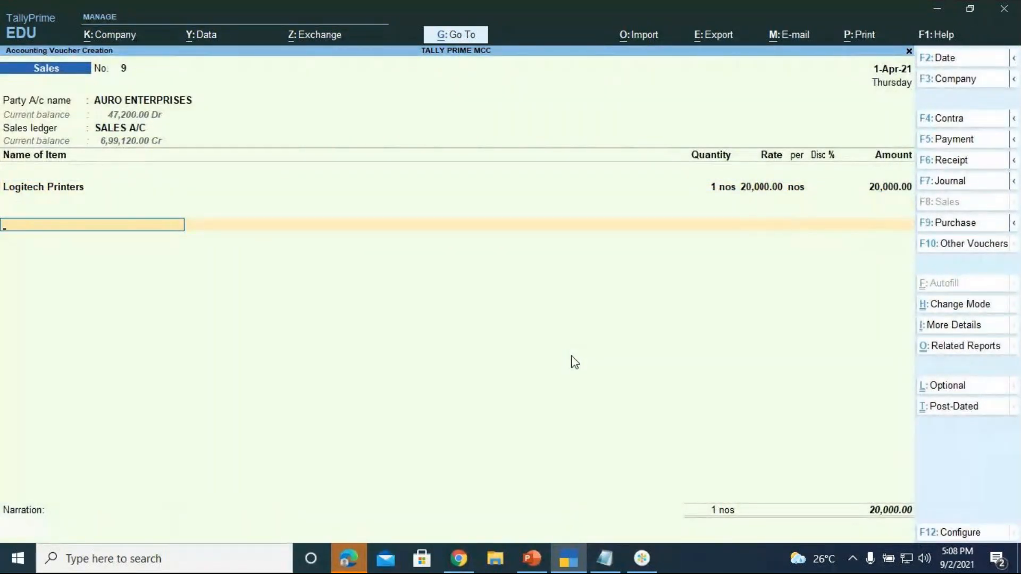
Add the IGST ledger to the AURO ENTERPRISES sales voucher and finish the ledger list
text(IGST)
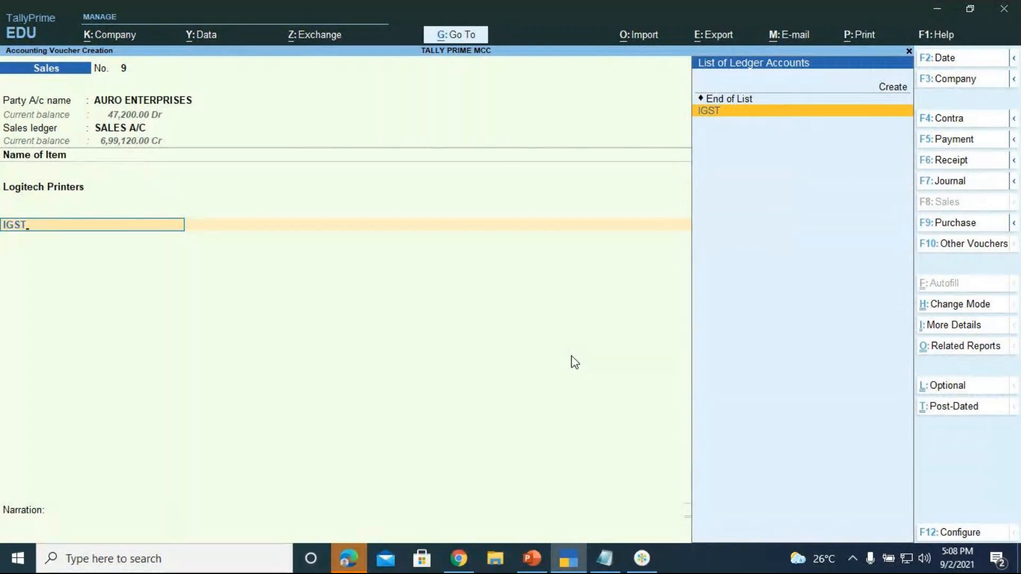
key(Return)
key(Return)
key(Return)
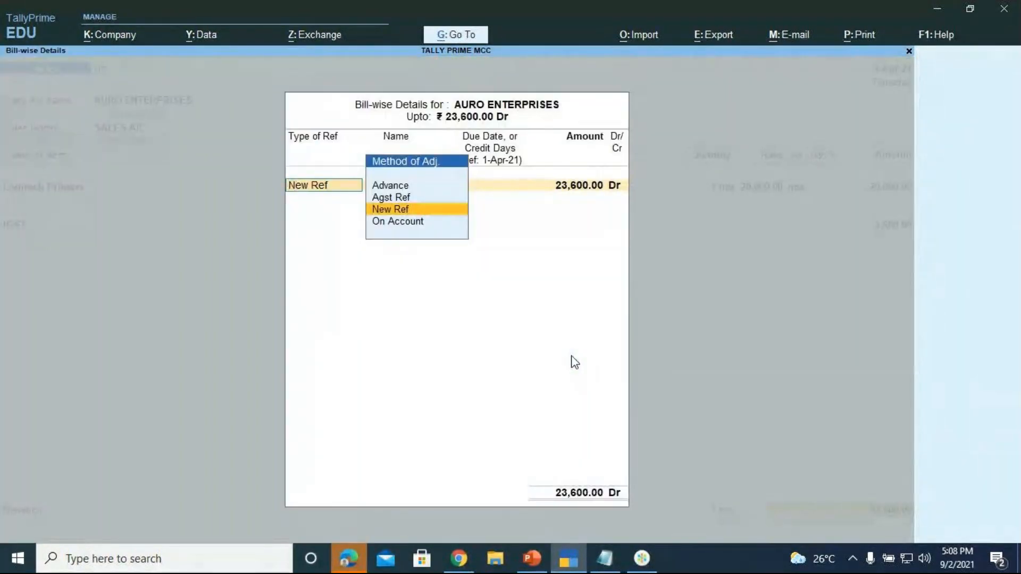
Record the sale's bill as New Ref AURO ENTERPRISES with 3 credit days and accept the full debit amount
key(Return)
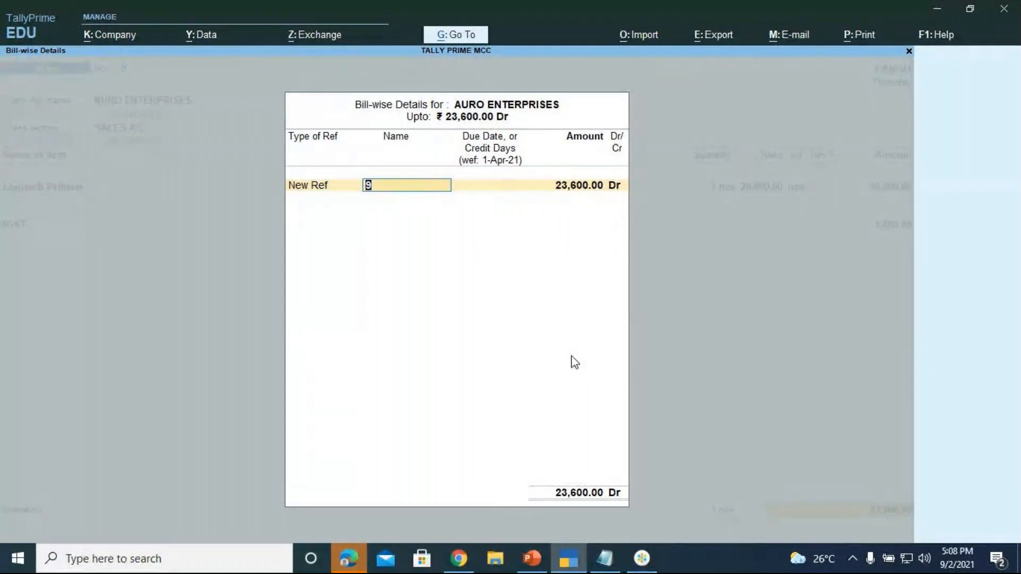
text(AURO ENTER)
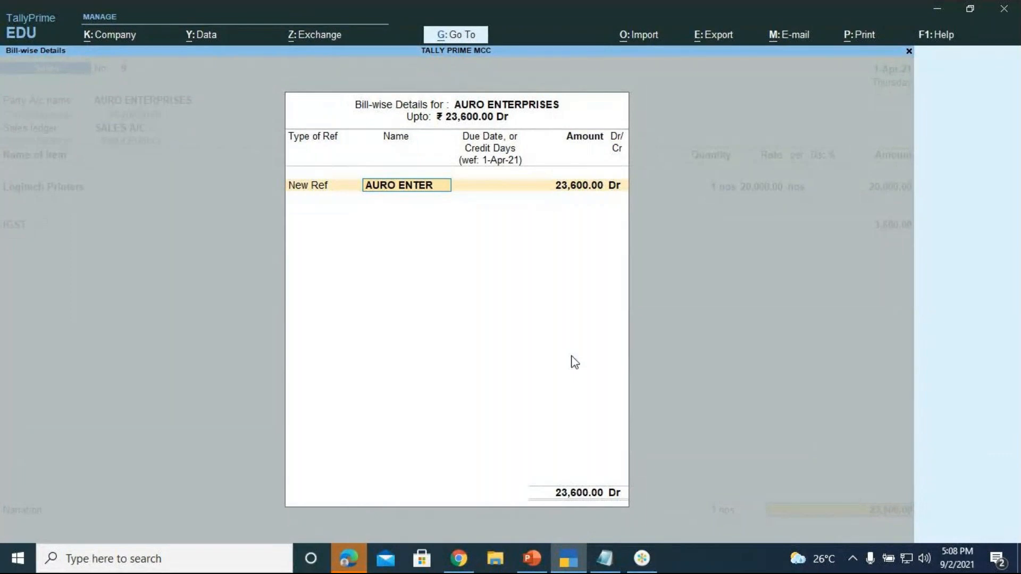
text(PRISES)
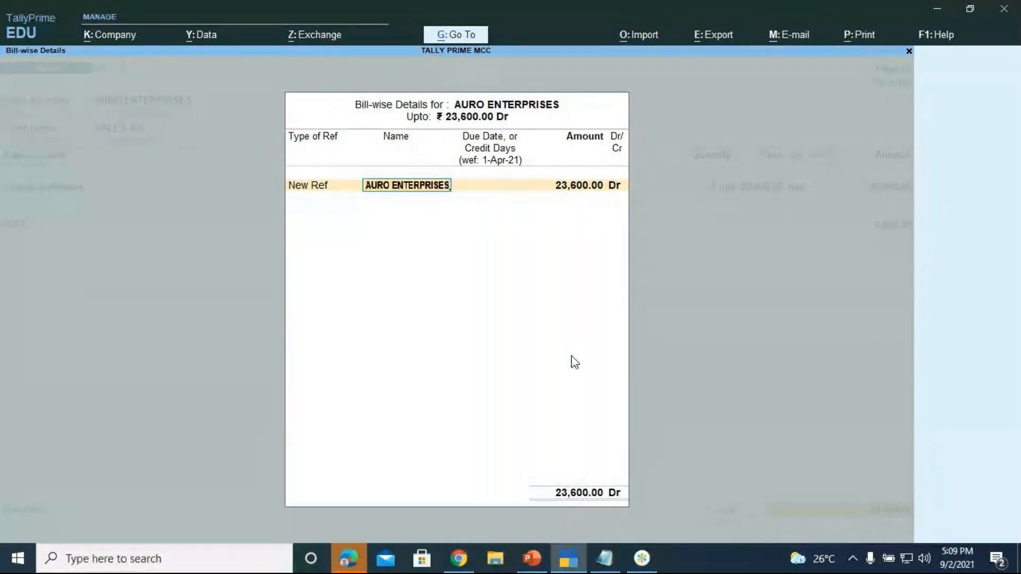
key(Return)
key(Return)
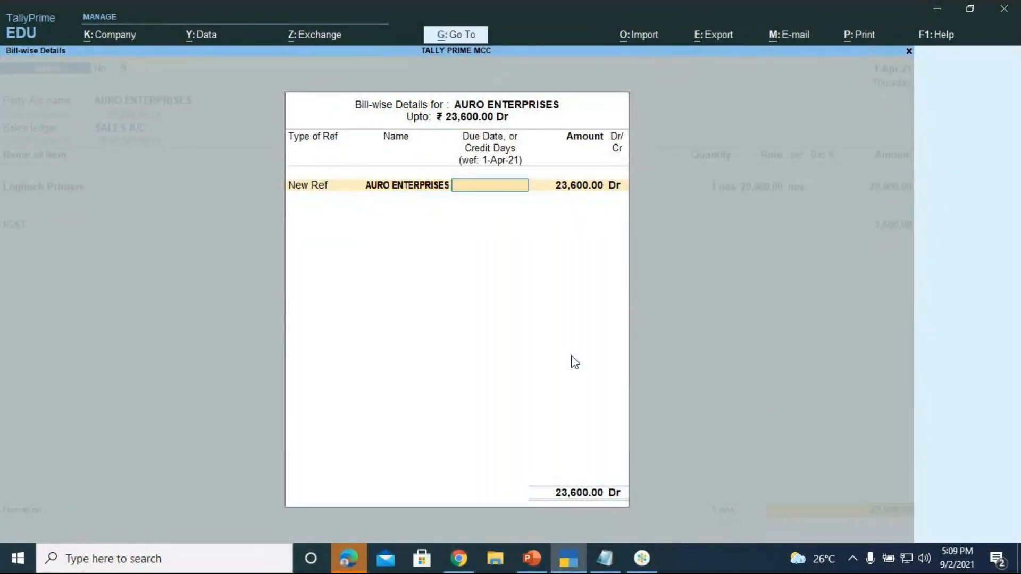
text(3)
key(Return)
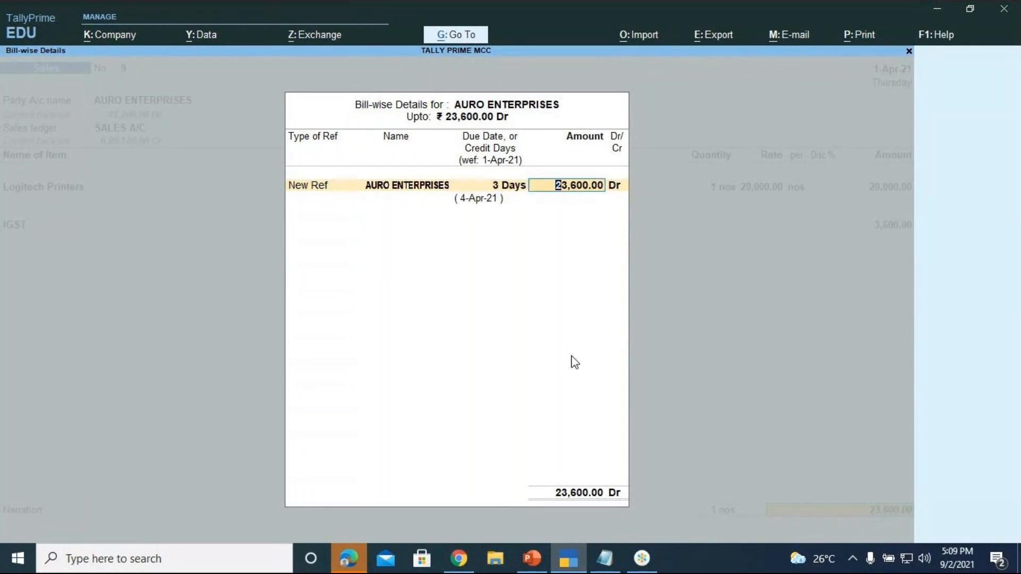
key(Return)
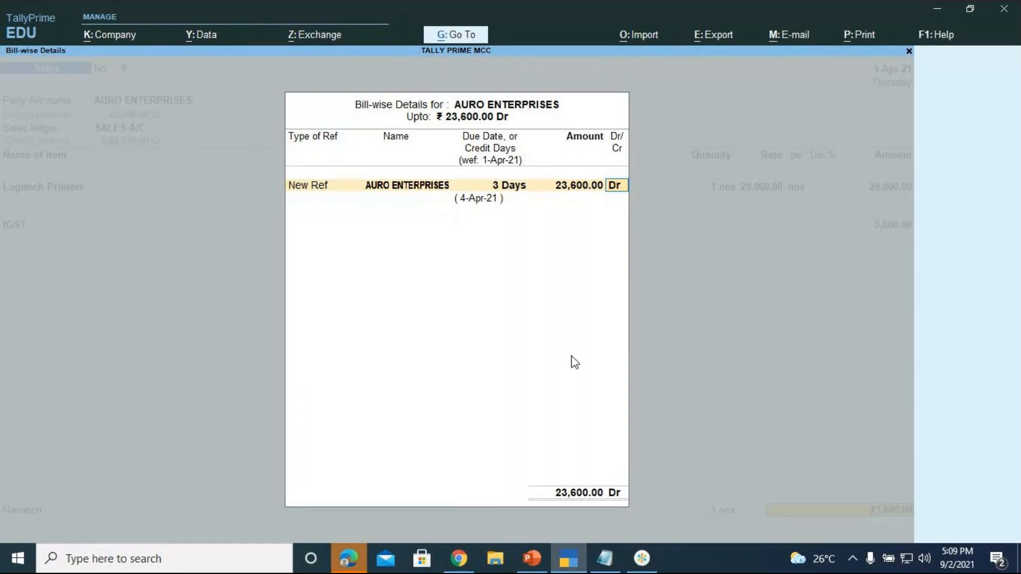
key(Return)
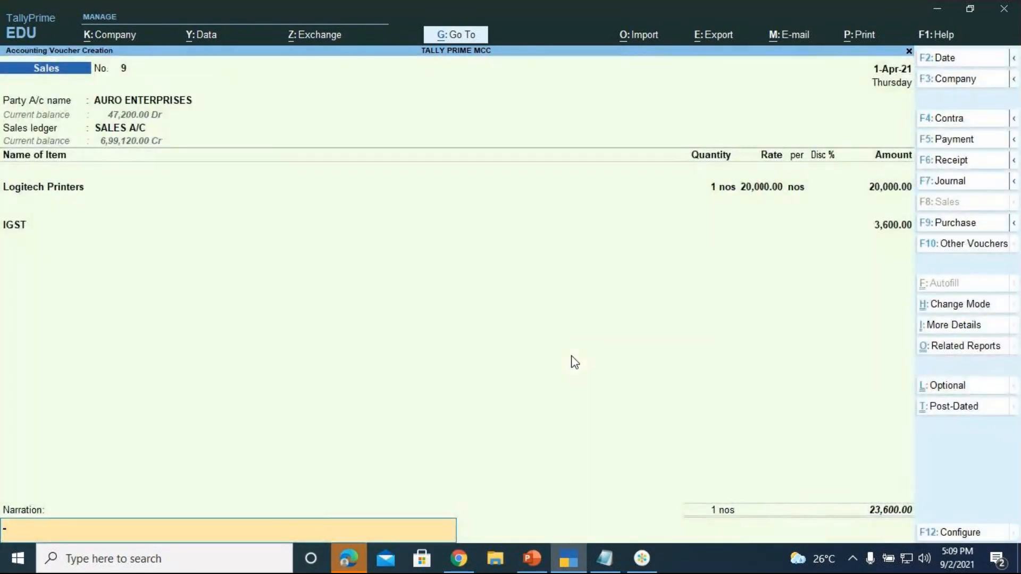
Enter the narration BEING LOGITECH PRINTERS SOLD (1 NO.) ON CREDIT and save the AURO ENTERPRISES sales voucher
text(BEING)
text(LOGITECH PRI)
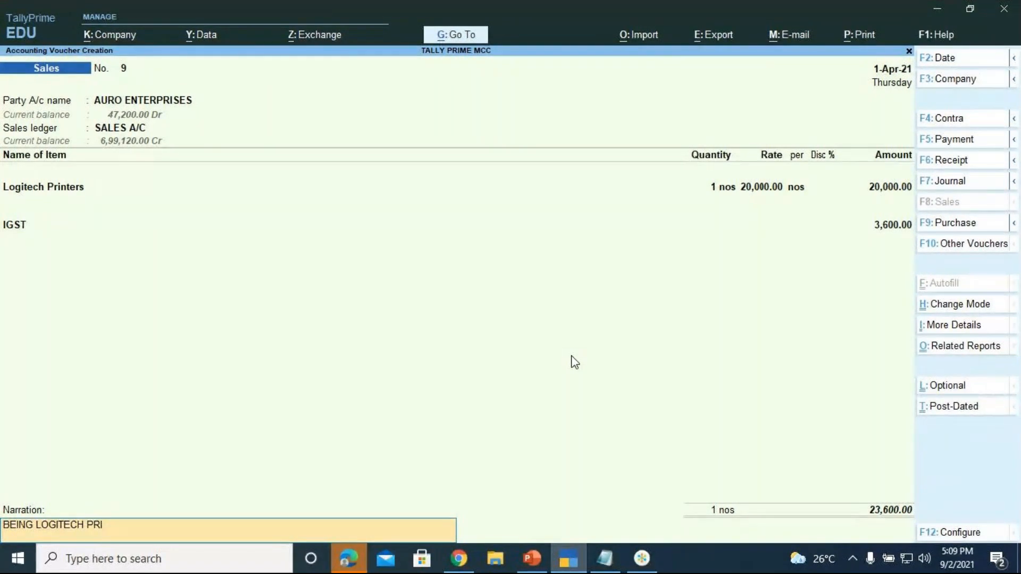
text(NTERS SOLD (1 NO.) ON CREDIT)
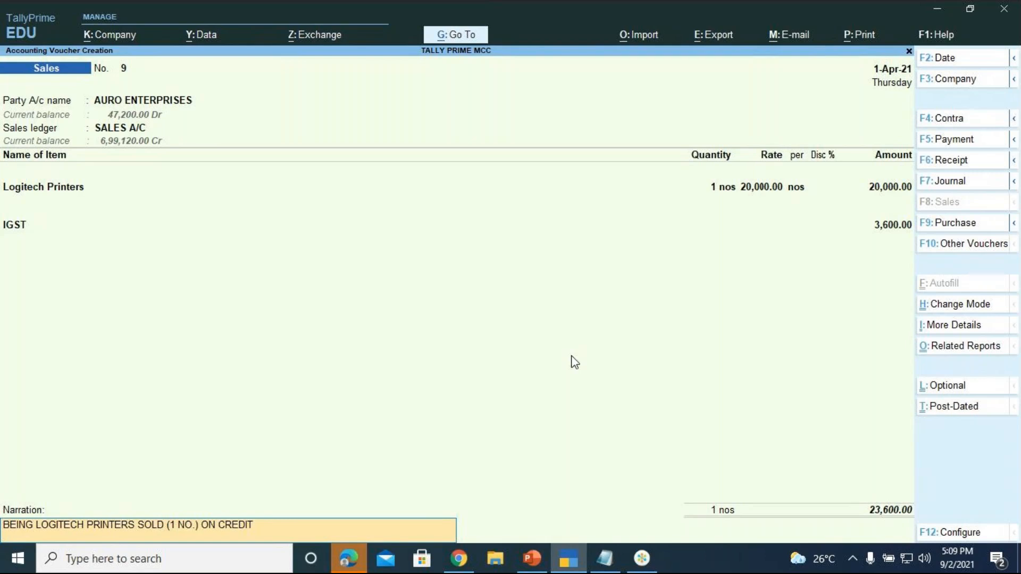
key(Return)
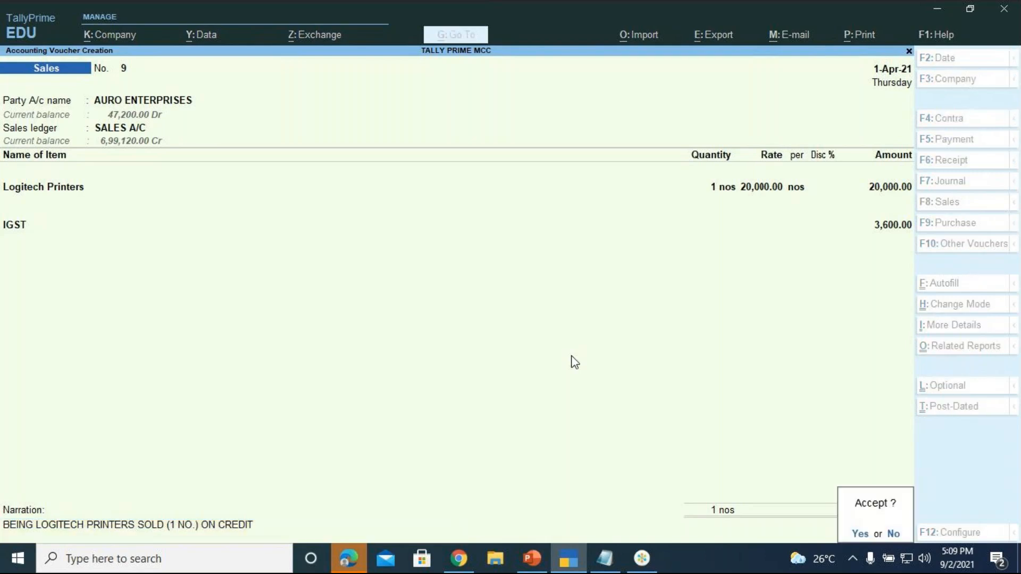
key(y)
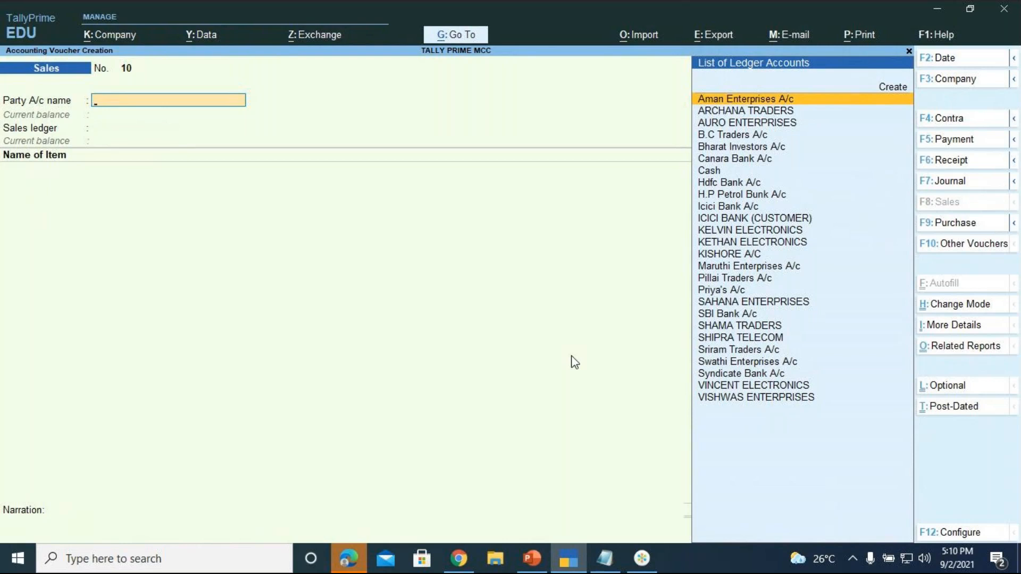
Review the pending supplier bills in the Bills Payable report, then close it
key(alt+g)
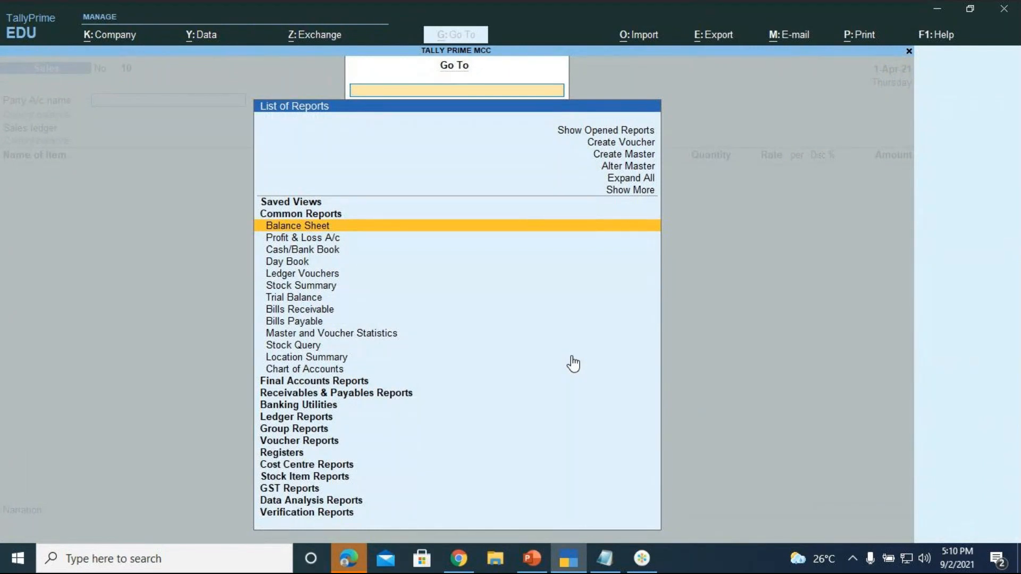
key(Down)
key(Down)
key(Down)
key(Down)
key(Down)
key(Down)
key(Down)
key(Down)
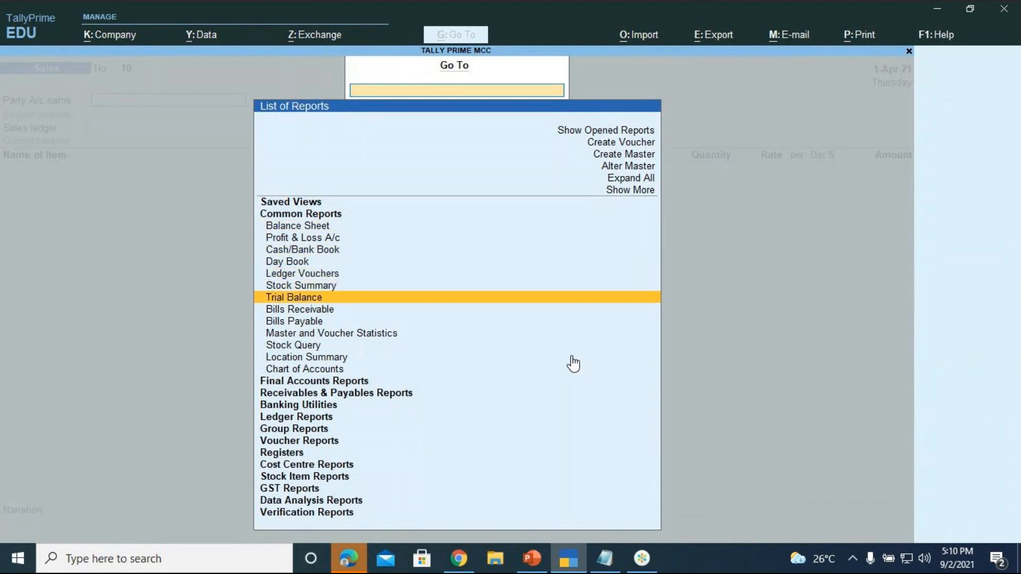
key(Down)
key(Down)
key(Down)
key(Down)
key(Down)
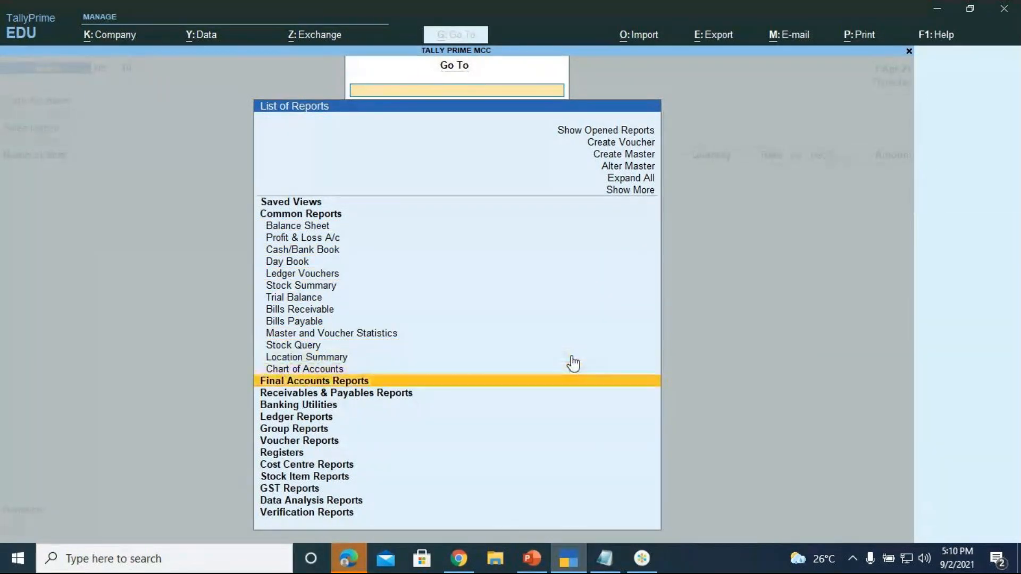
key(Down)
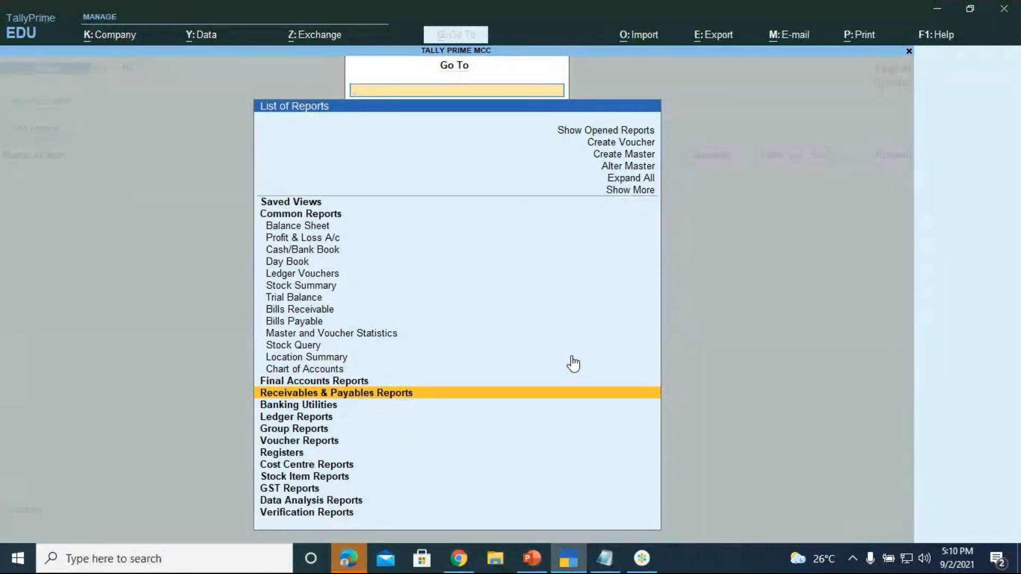
key(Return)
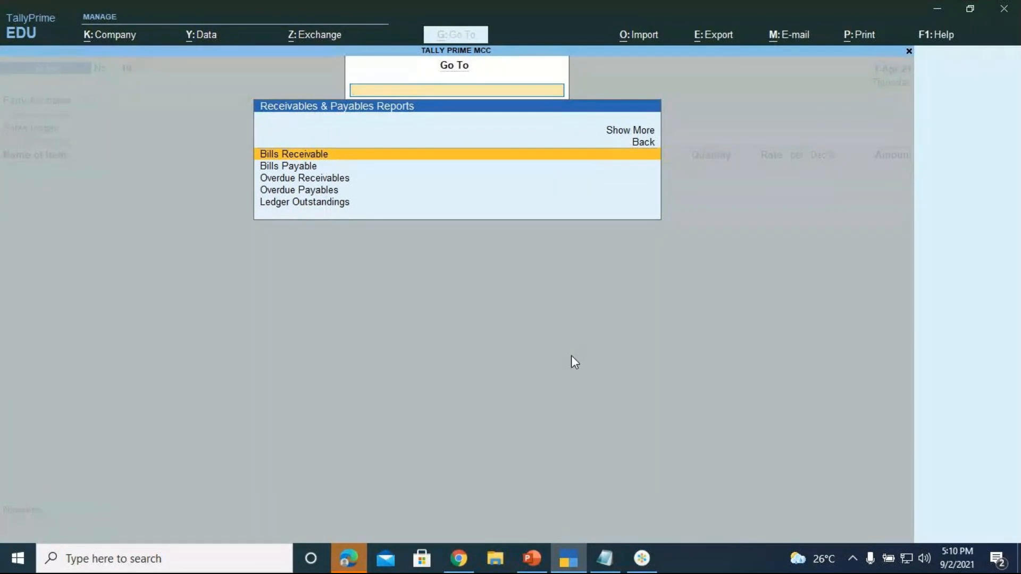
key(Down)
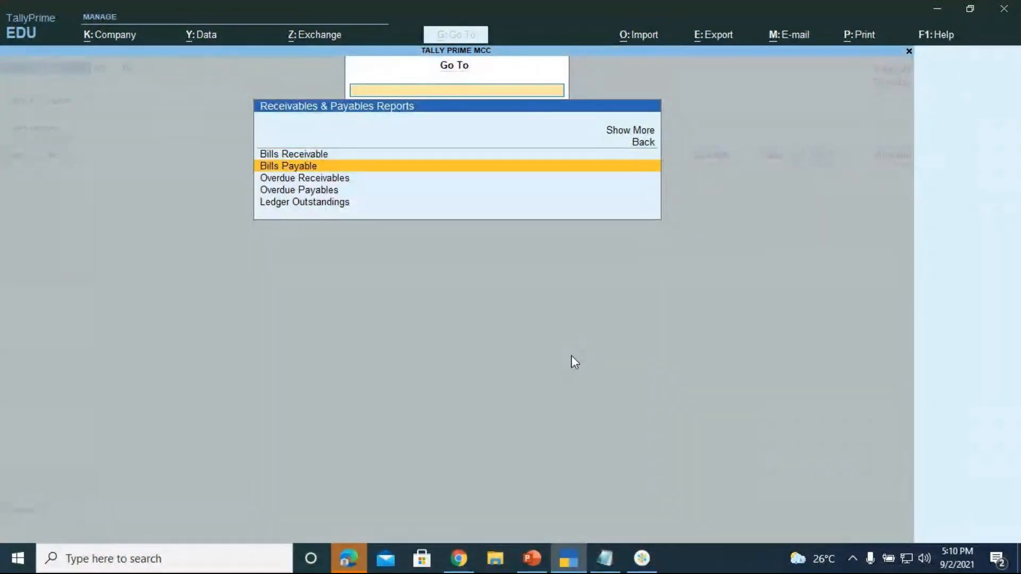
key(Return)
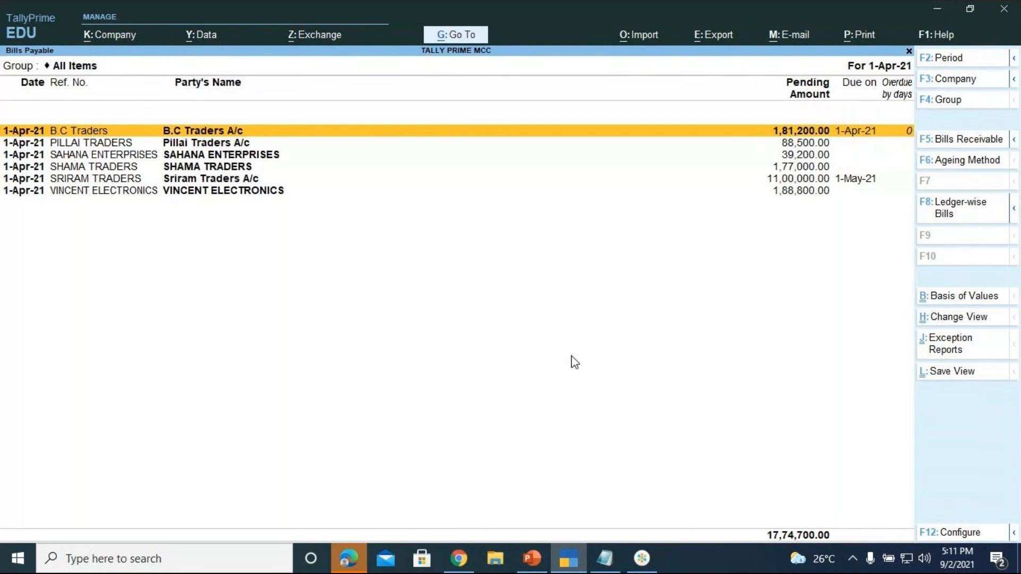
key(Escape)
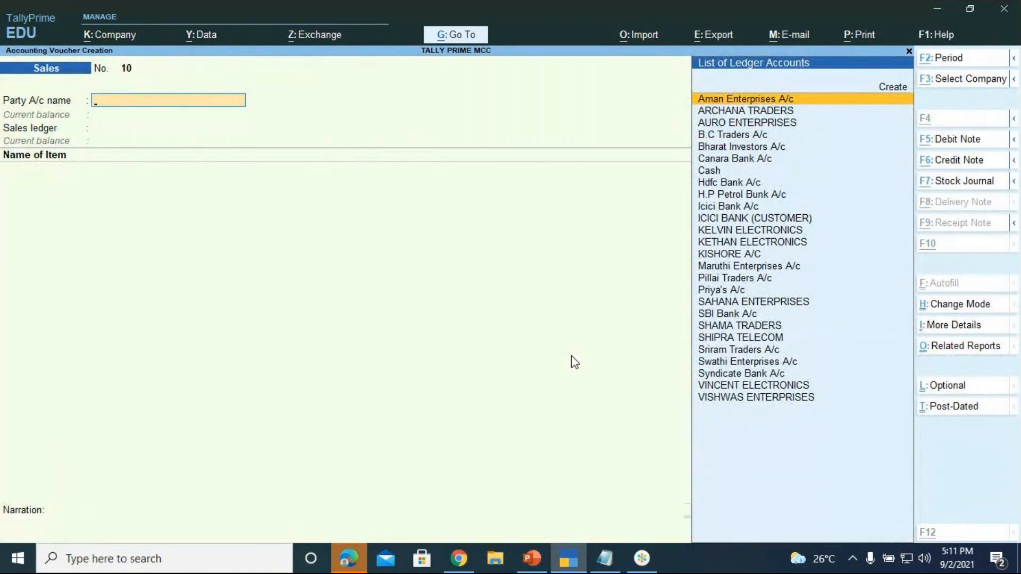
Go to the Ledger Outstandings report among the Receivables & Payables Reports
key(alt+g)
key(Down)
key(Down)
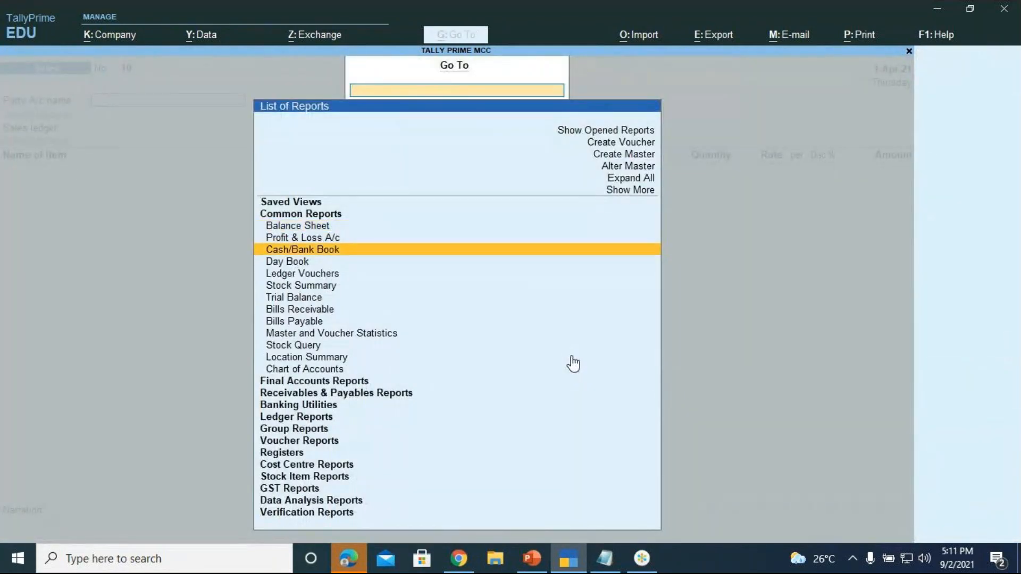
key(Down)
key(Down)
key(Down)
key(Down)
key(Down)
key(Down)
key(Down)
key(Down)
key(Down)
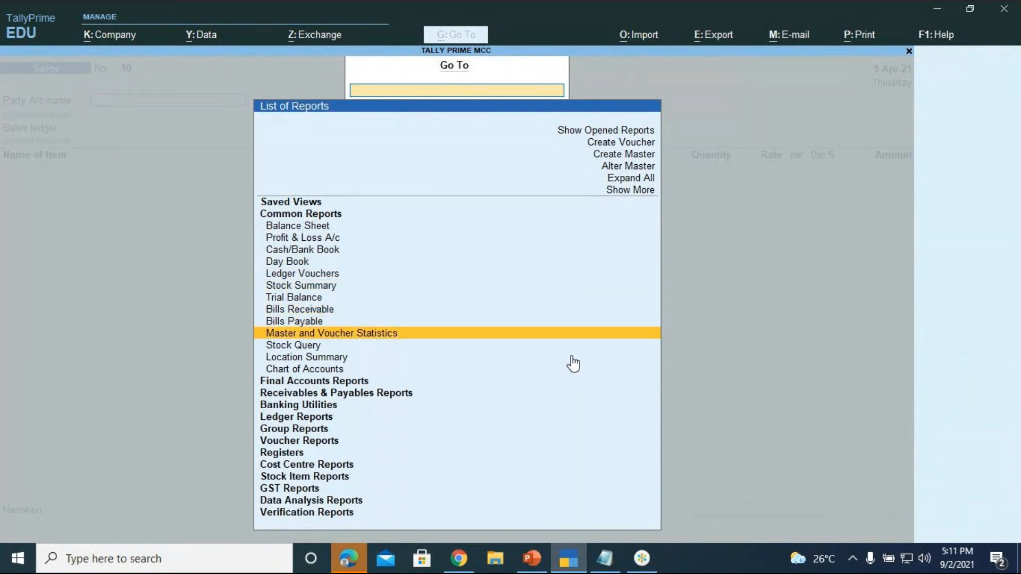
key(Down)
key(Down)
key(Down)
key(Return)
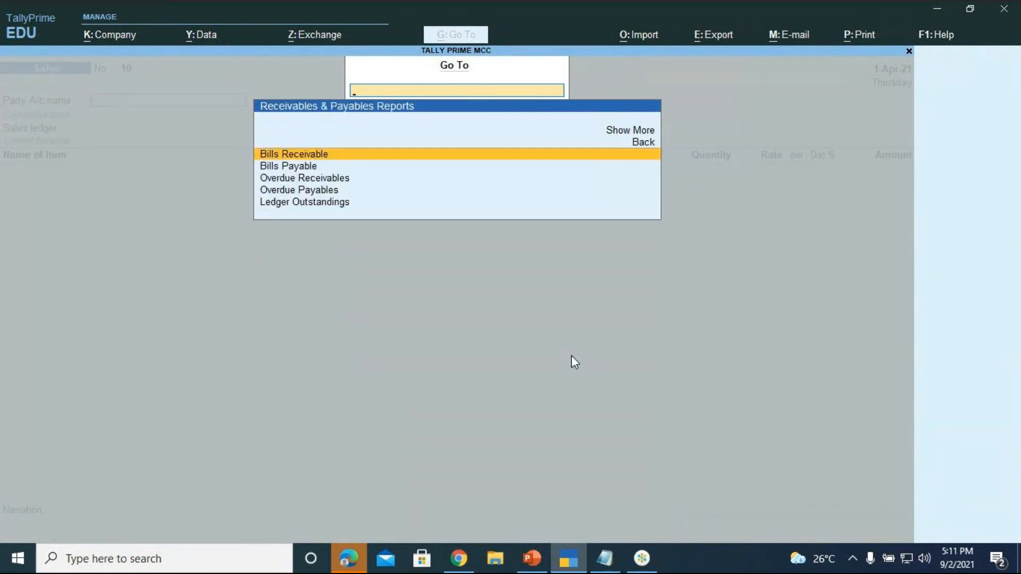
key(Down)
key(Down)
key(Down)
key(Down)
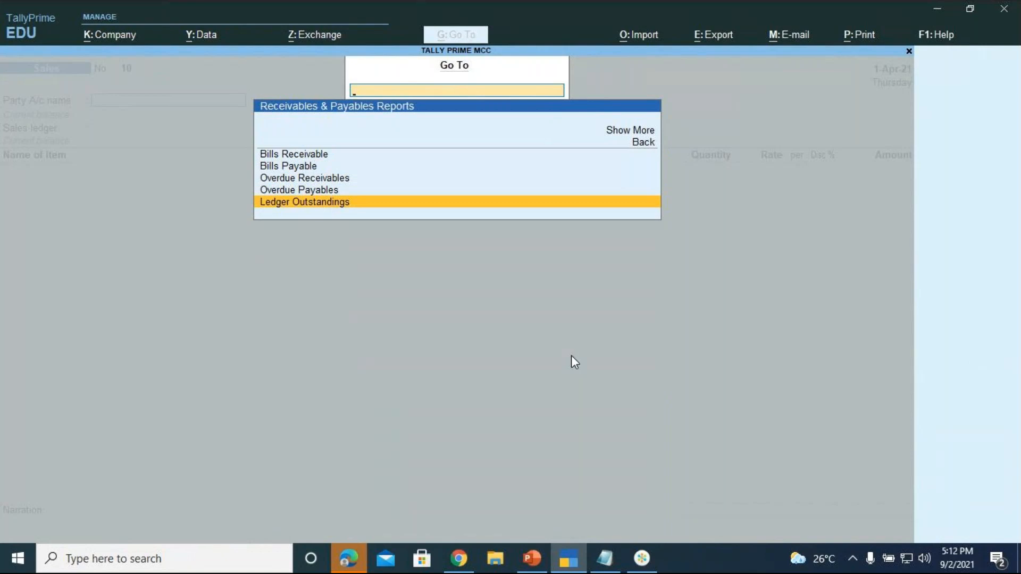
key(Return)
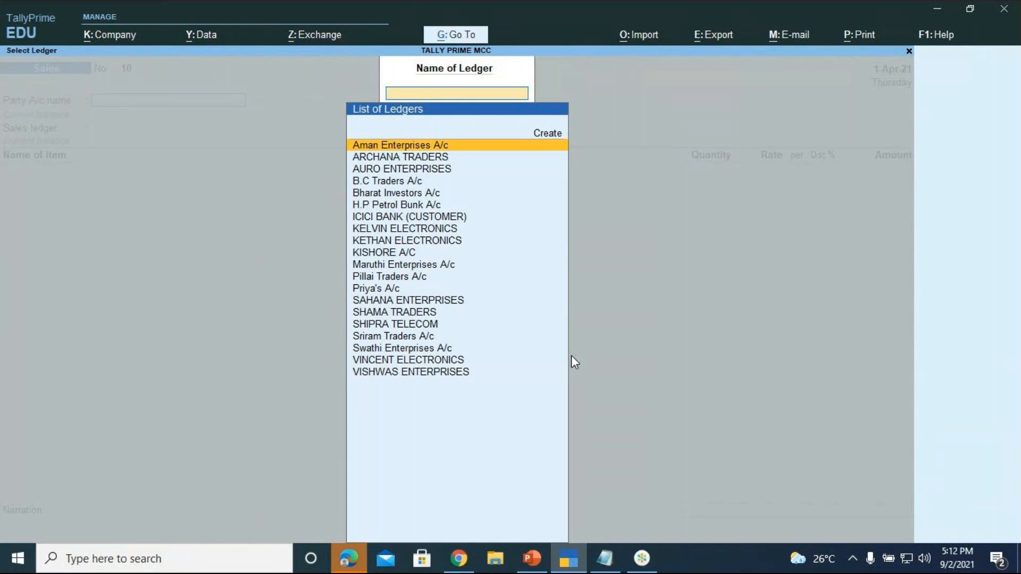
Show the outstandings of B.C Traders A/c with the detailed voucher breakdown of its bill
key(Down)
key(Down)
key(Down)
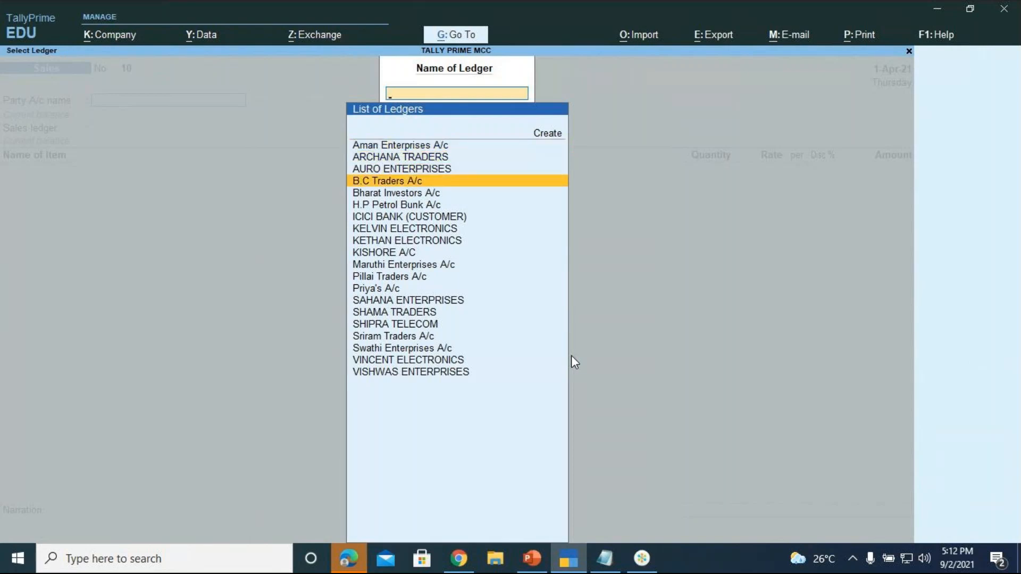
key(Return)
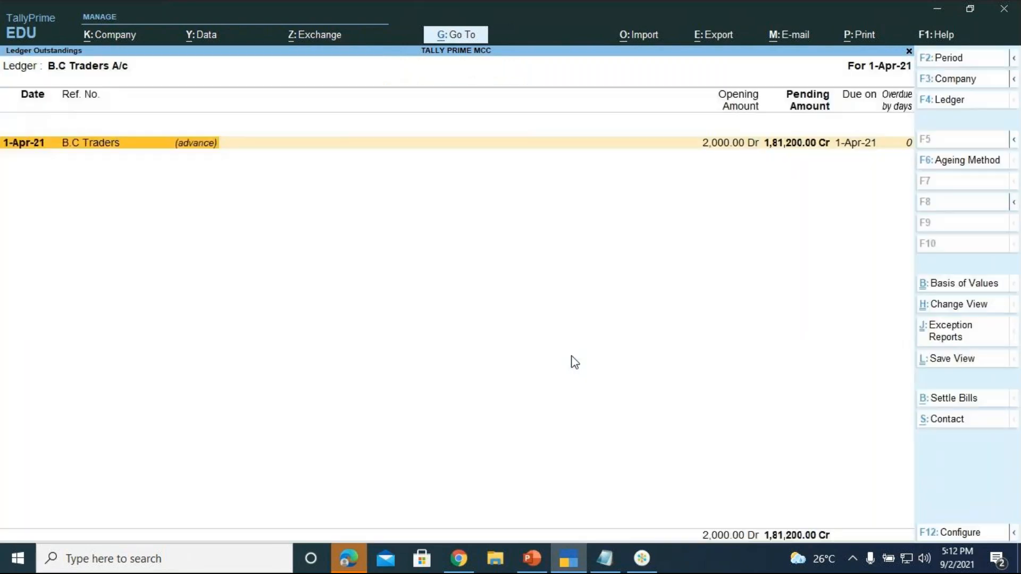
key(alt+F5)
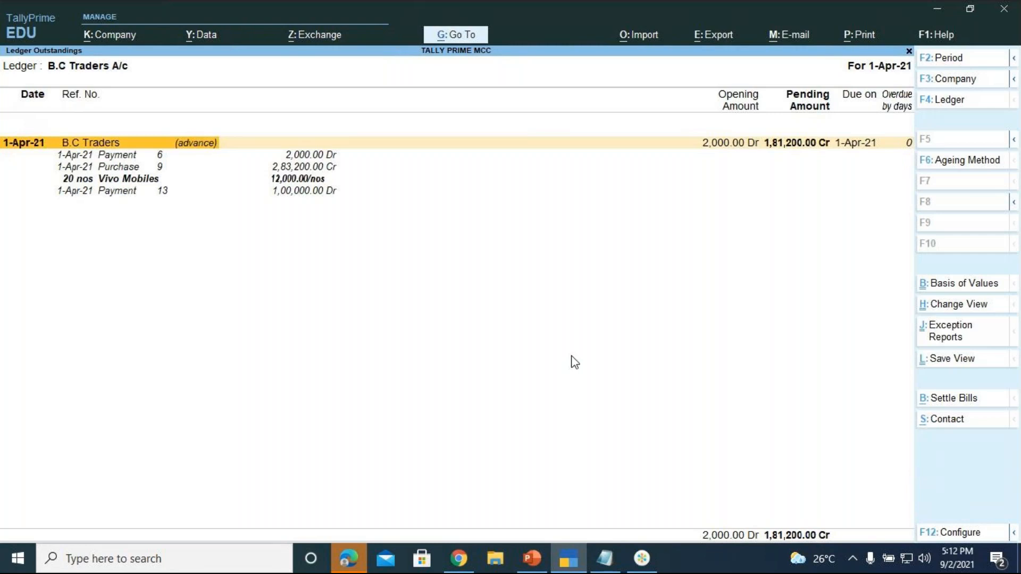
Start settling the B.C Traders A/c bill and accept 1-Apr-21 as the voucher date
key(alt+b)
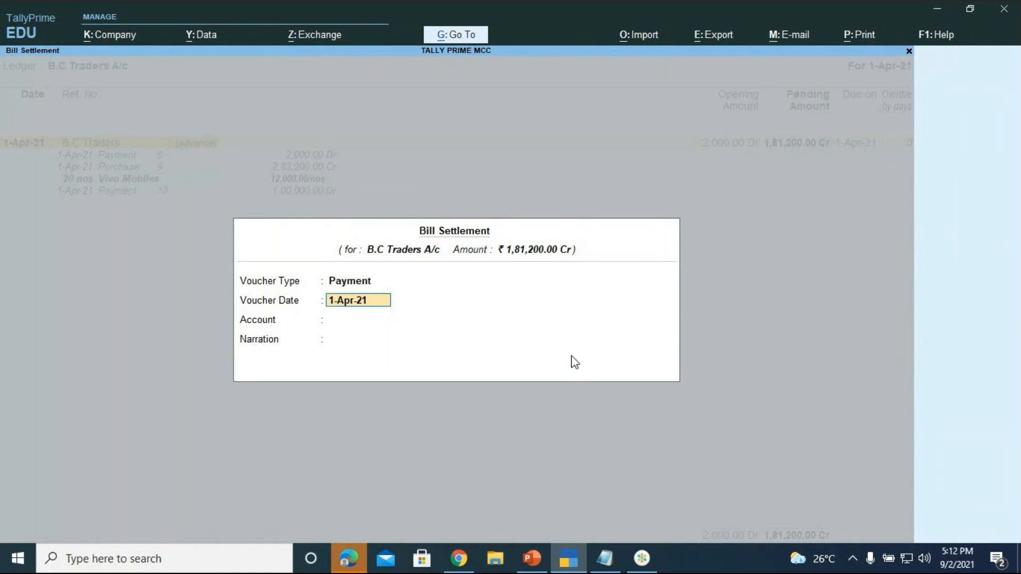
key(Return)
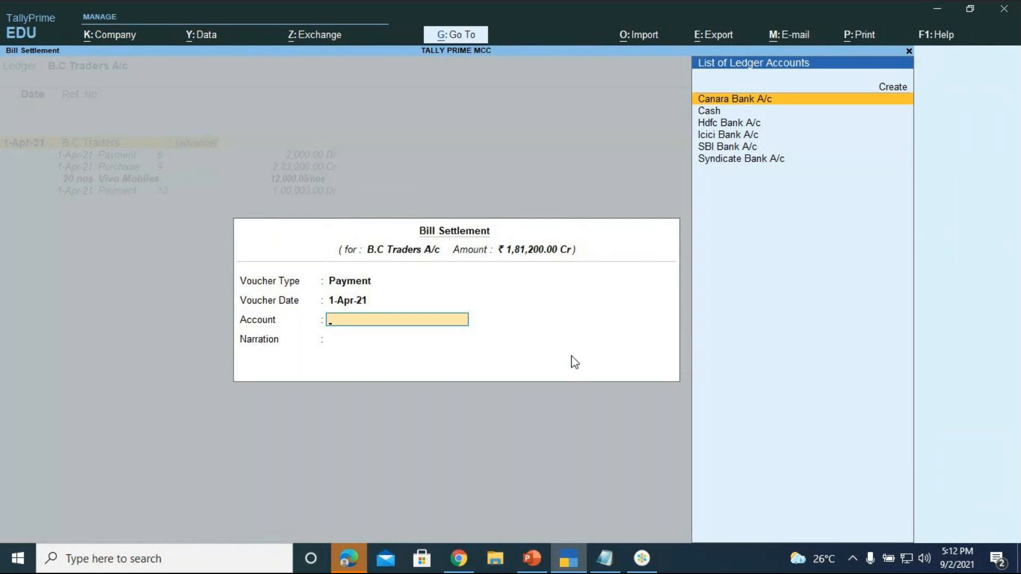
Check the cash and bank closing balances in the Cash/Bank Book, then return to the bill settlement
key(alt+g)
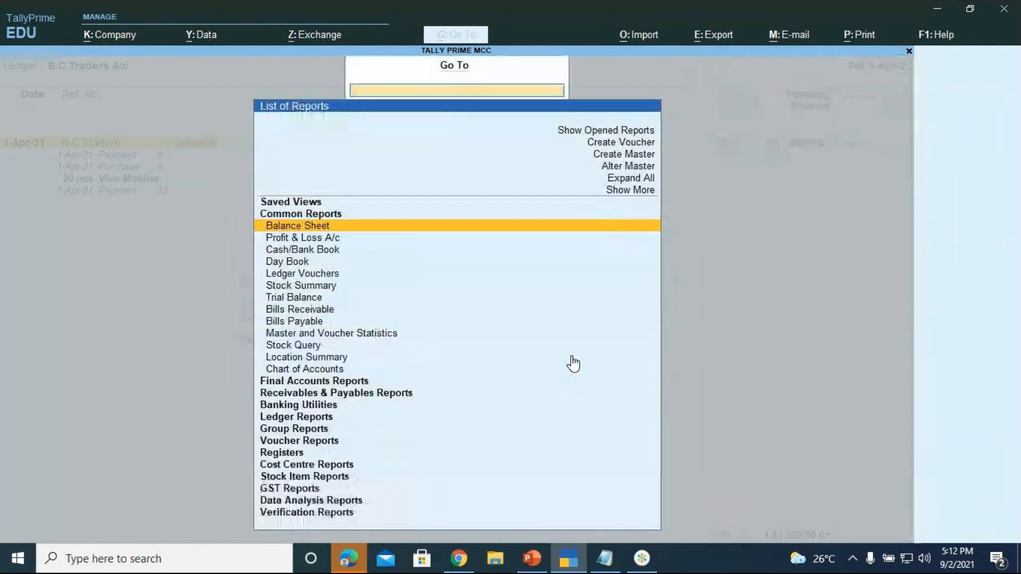
key(Down)
key(Down)
key(Return)
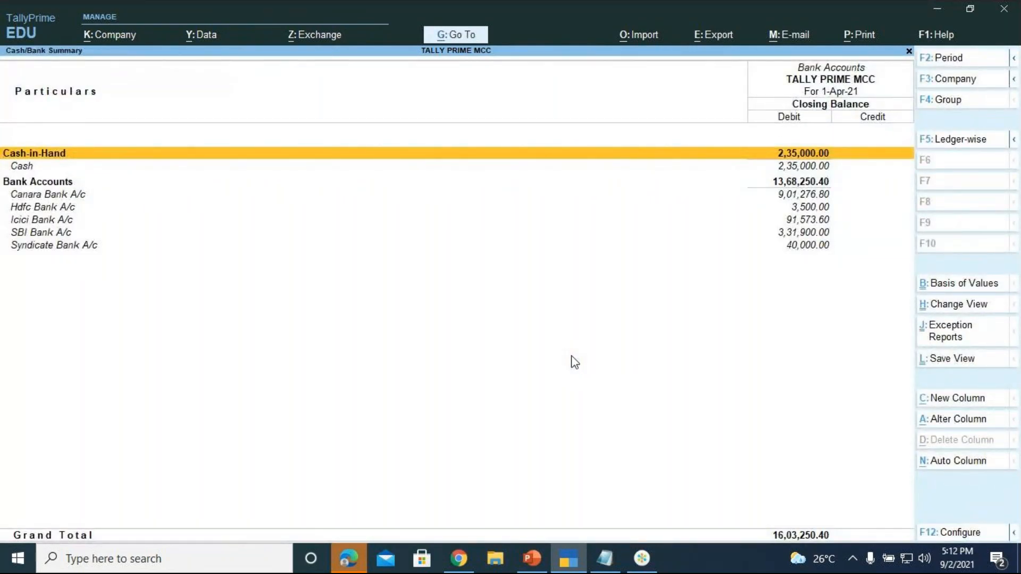
key(Down)
key(Down)
key(Down)
key(Down)
key(Down)
key(Down)
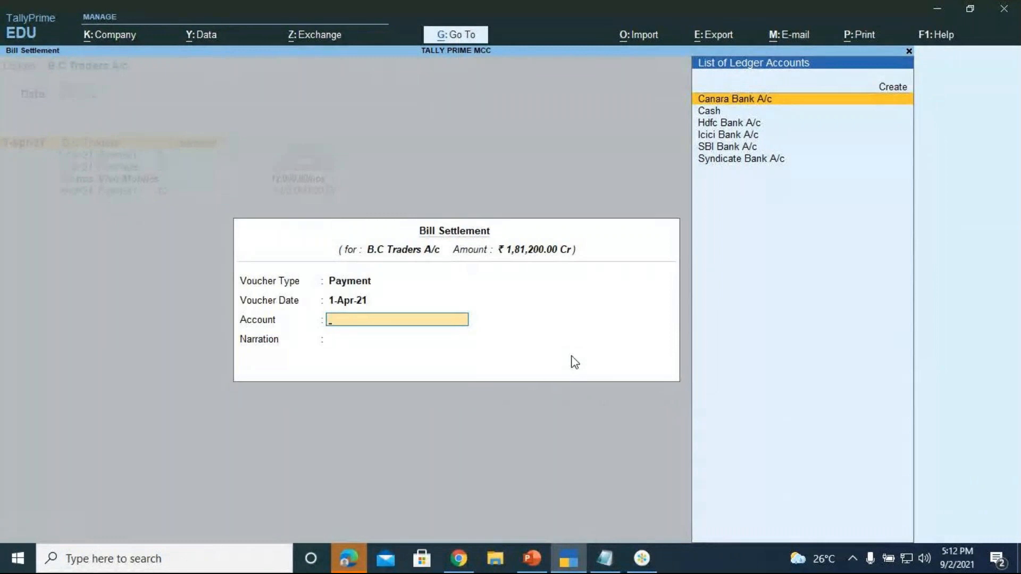
Choose SBI Bank A/c as the account for the B.C Traders bill settlement
key(Down)
key(Down)
key(Down)
key(Down)
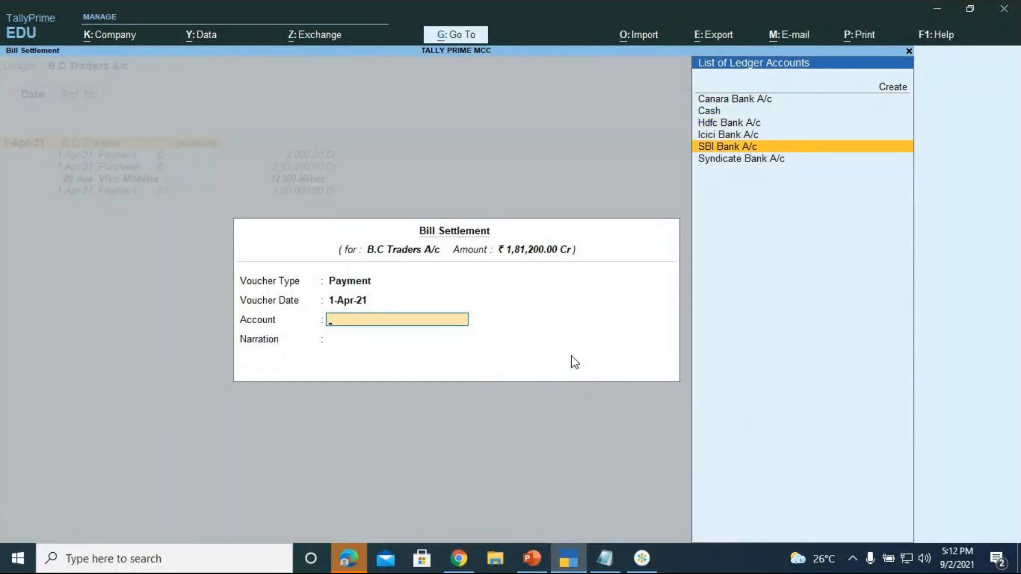
key(Return)
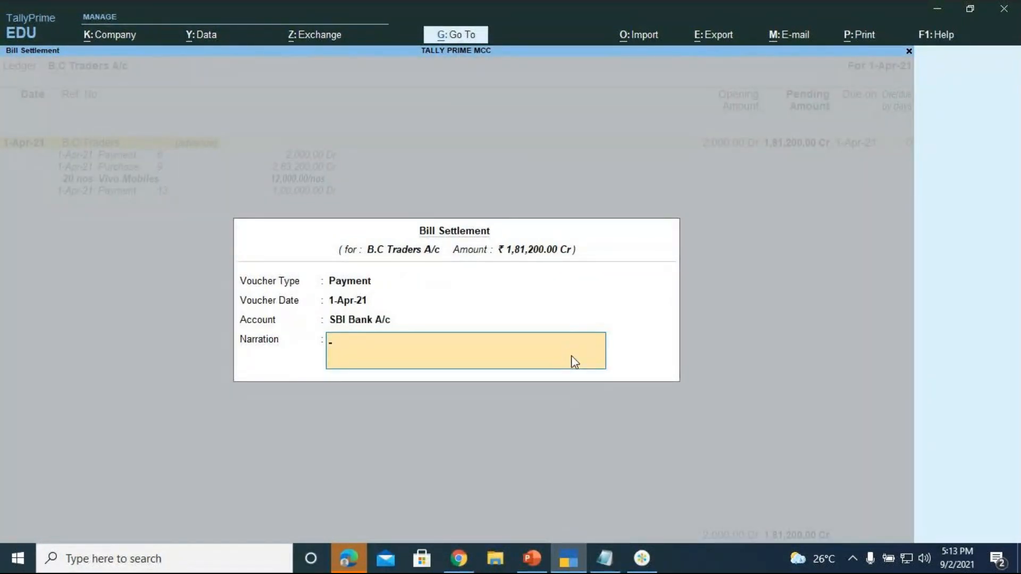
Enter the narration BEING PENDING BILLS SETTLED FOR B.C TRADERS and accept the bill settlement
text(BEING PENDING BILL)
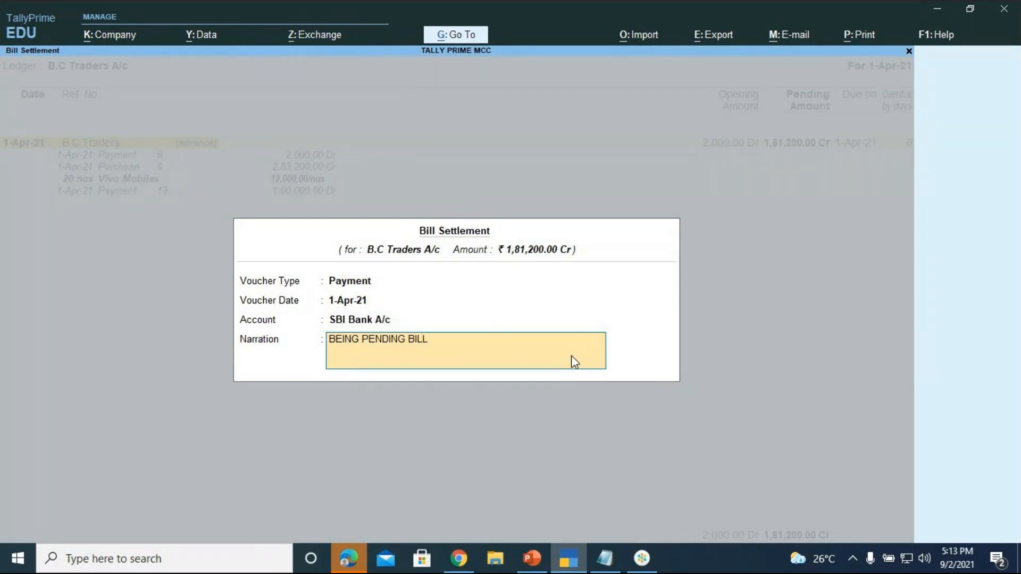
text(S SETTLES)
key(BackSpace)
text(D FOR B.C)
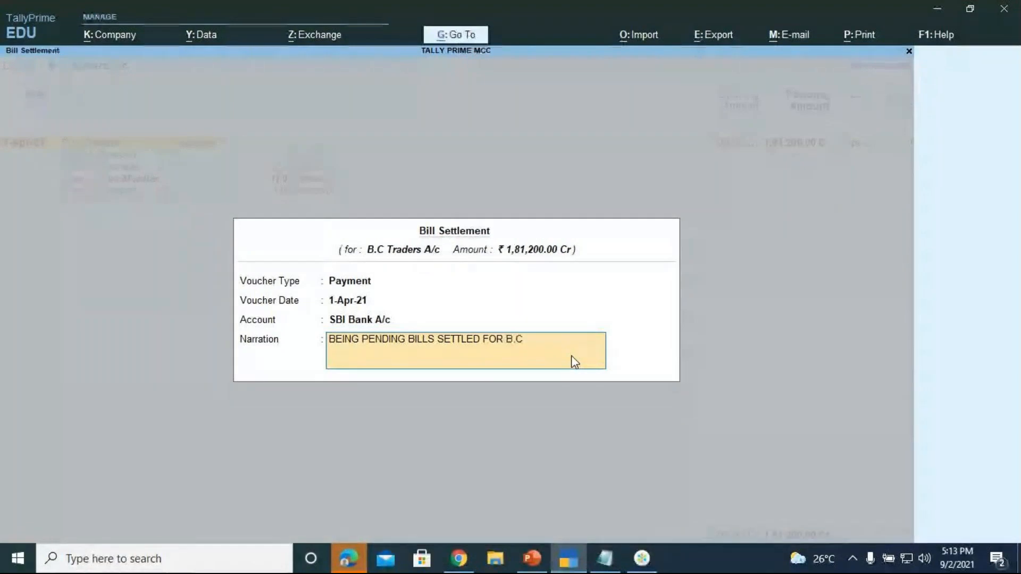
text( TRADERS)
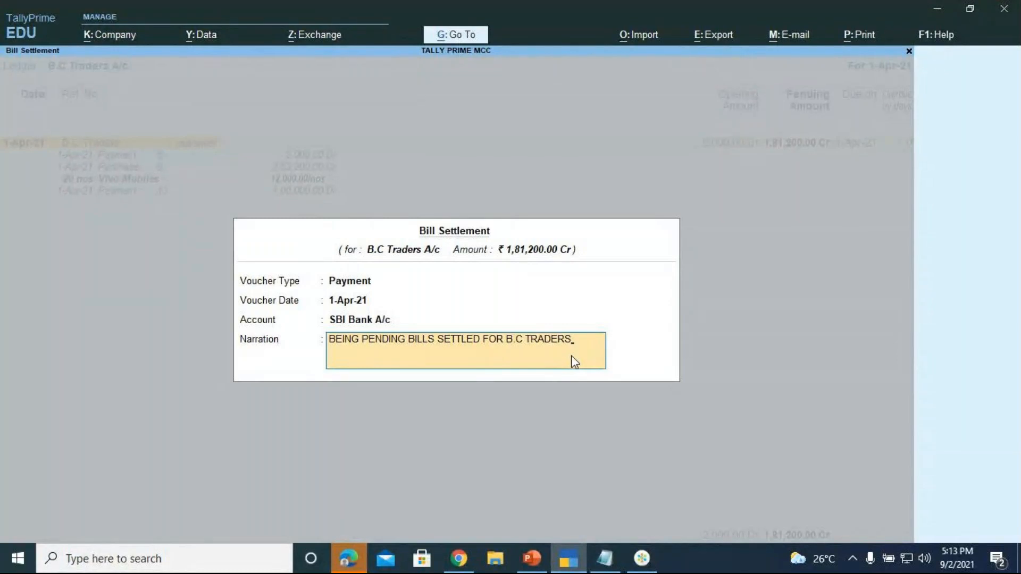
key(Return)
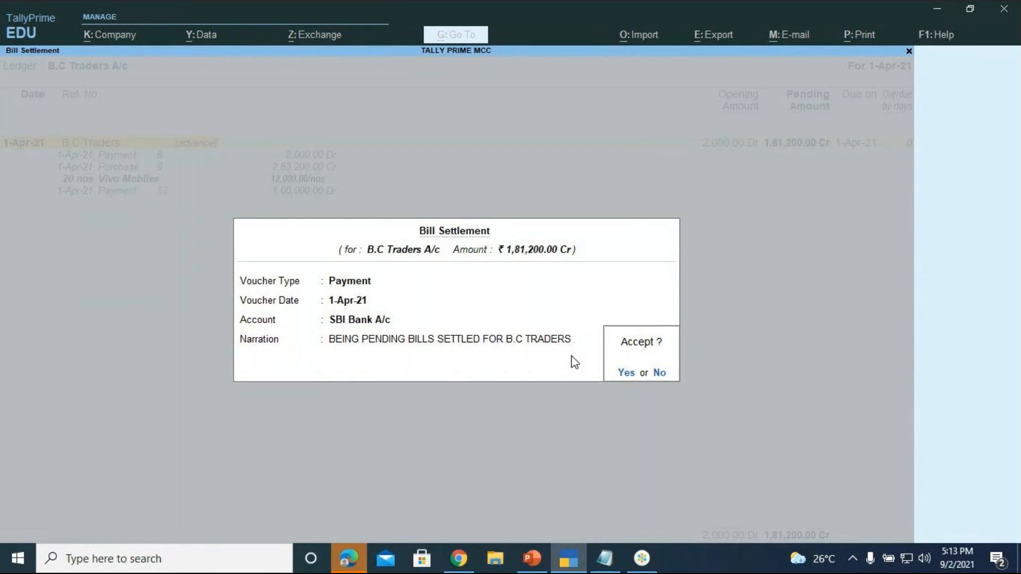
key(Return)
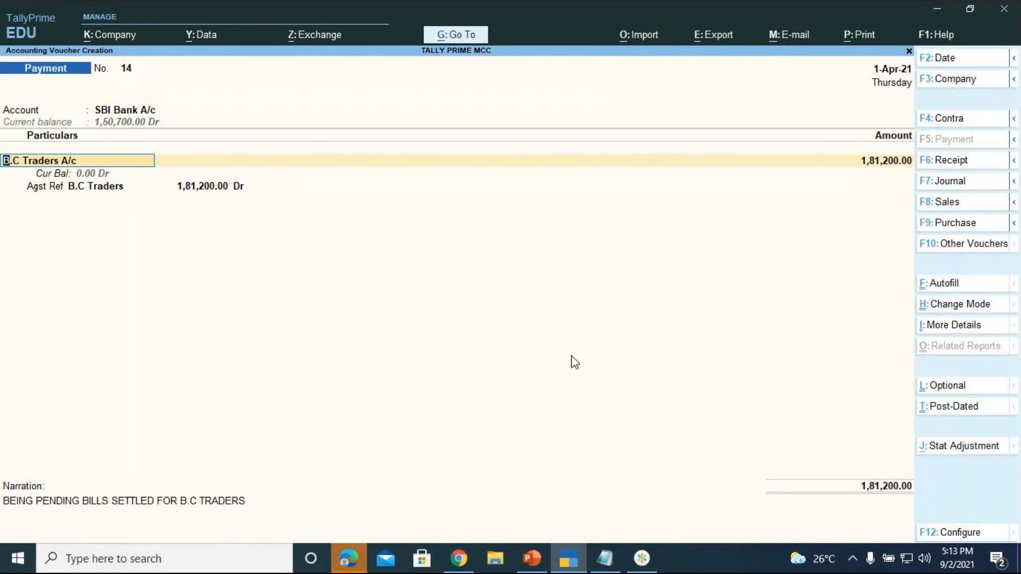
Accept the prefilled B.C Traders A/c entry and its 1,81,200.00 amount in the payment voucher
key(Return)
key(Return)
key(Return)
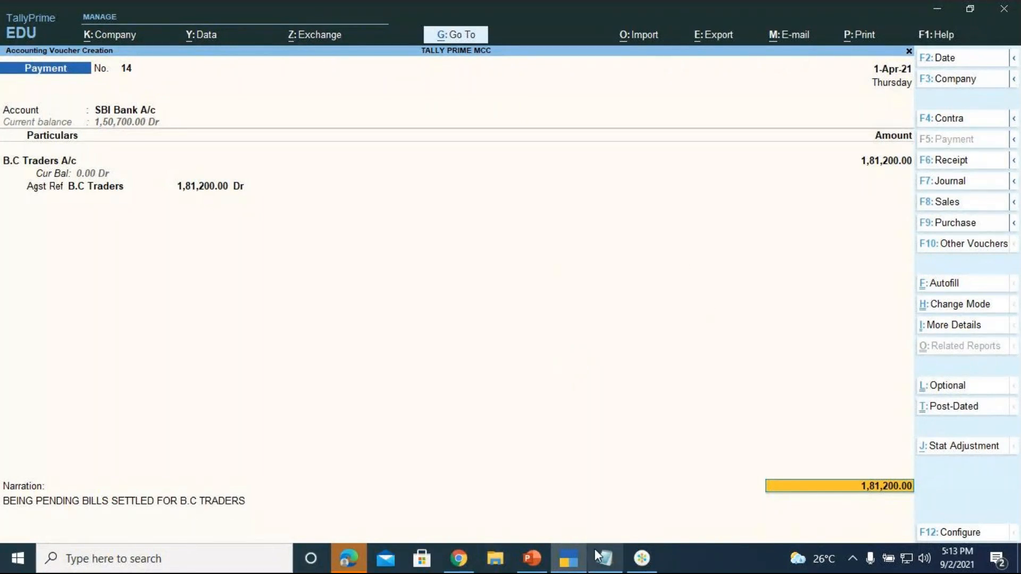
click(635, 559)
click(634, 559)
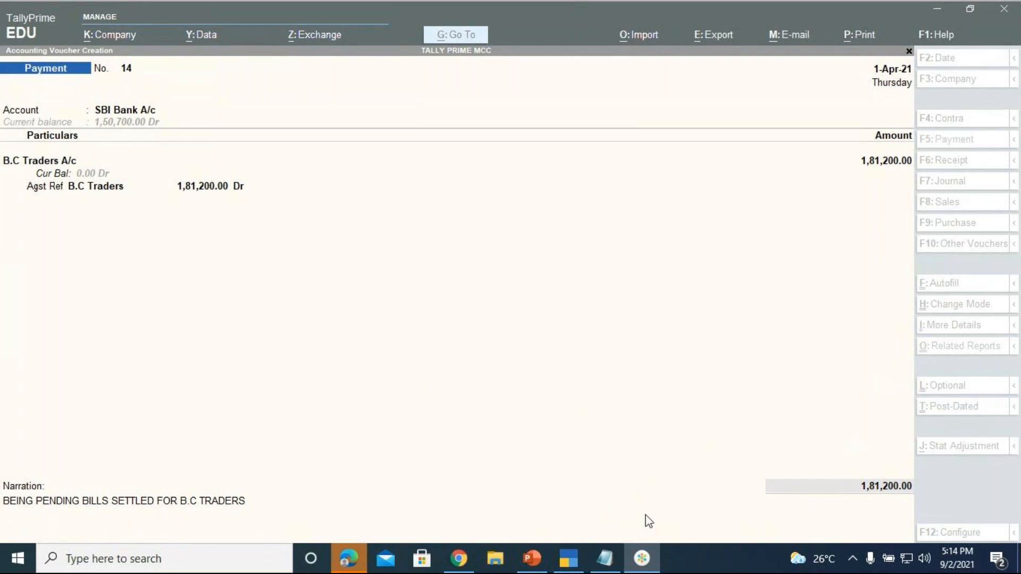
click(568, 564)
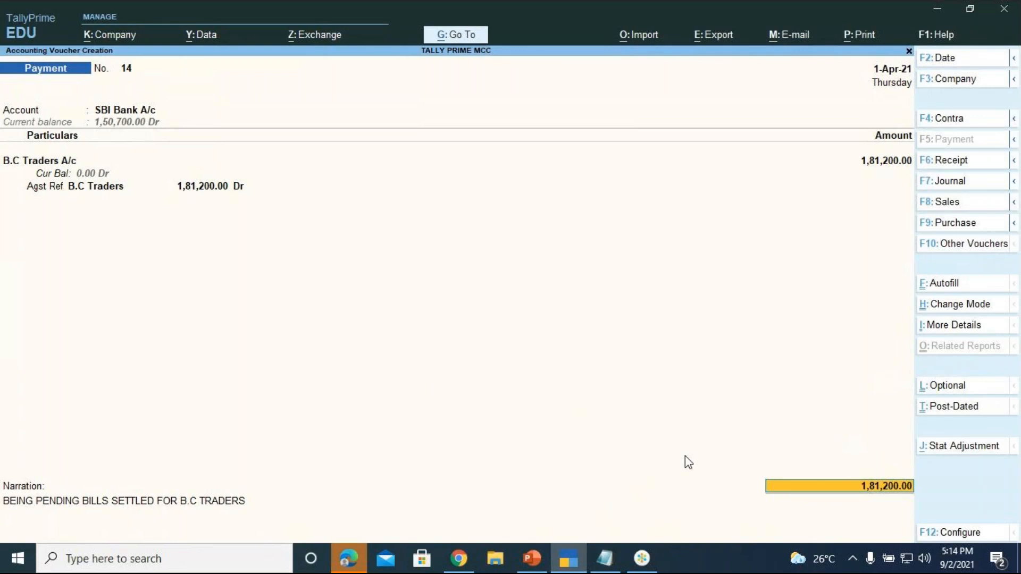
Allocate the SBI Bank A/c payment to a cheque with instrument number 678905 dated 1-4, and save the payment voucher
key(Return)
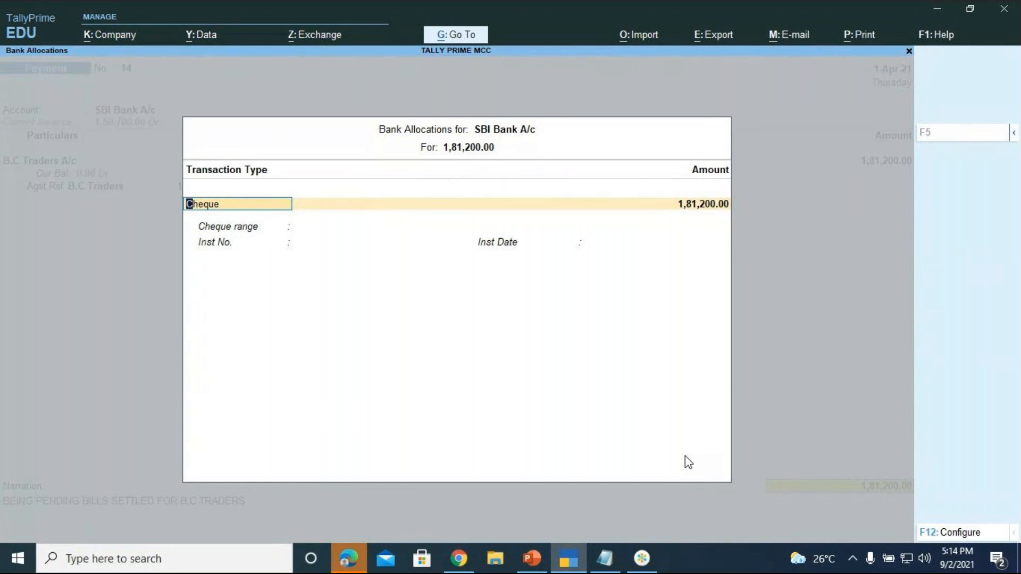
key(Return)
key(Return)
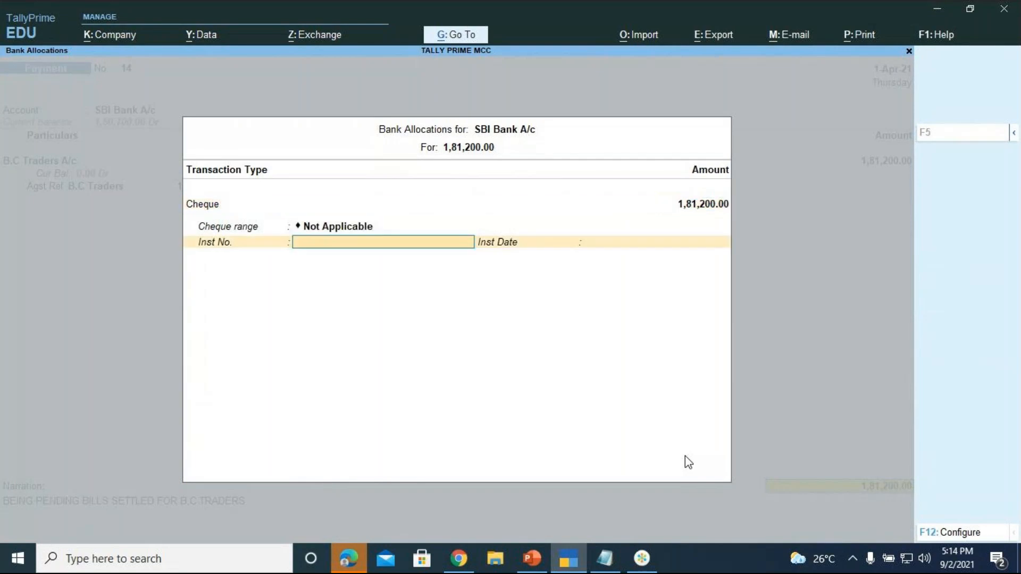
key(Return)
key(BackSpace)
text(678905)
key(Return)
text(1-4)
key(Return)
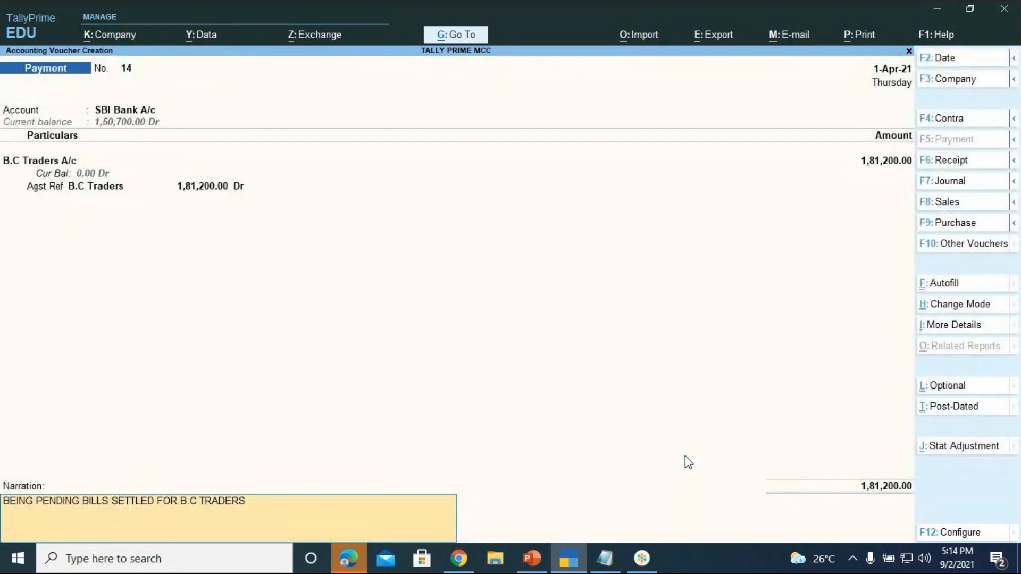
key(Return)
key(y)
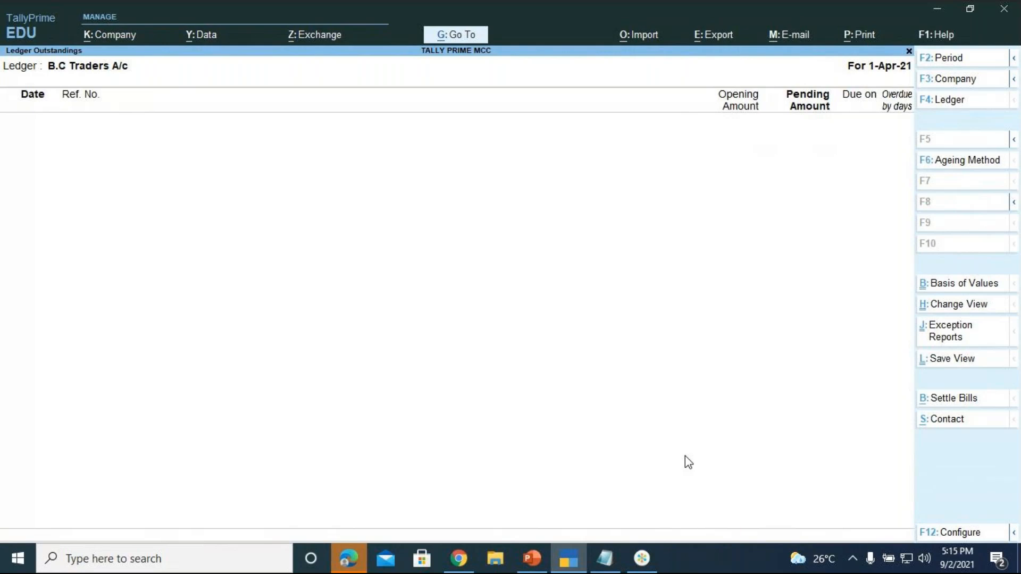
Check the pending customer bills in the Bills Receivable report and return to Ledger Outstandings
key(alt+g)
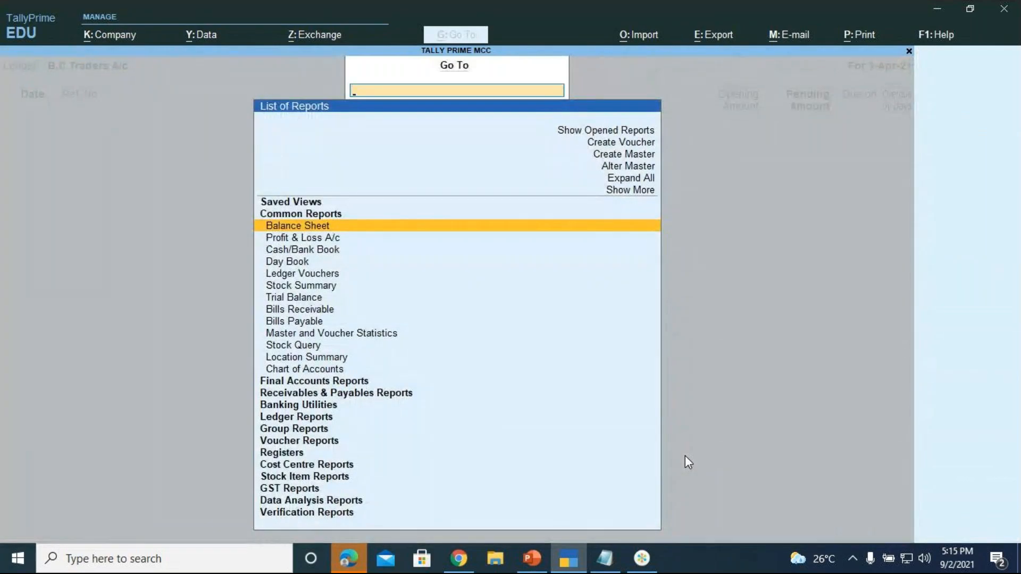
key(Down)
key(Down)
key(Down)
key(Down)
key(Down)
key(Down)
key(Down)
key(Down)
key(Down)
key(Down)
key(Down)
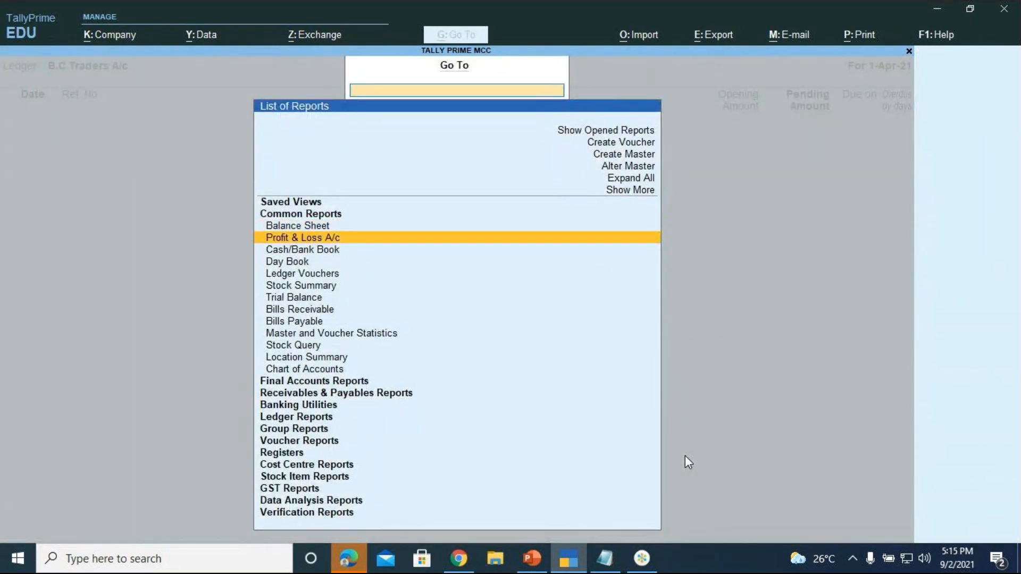
key(Down)
key(Down)
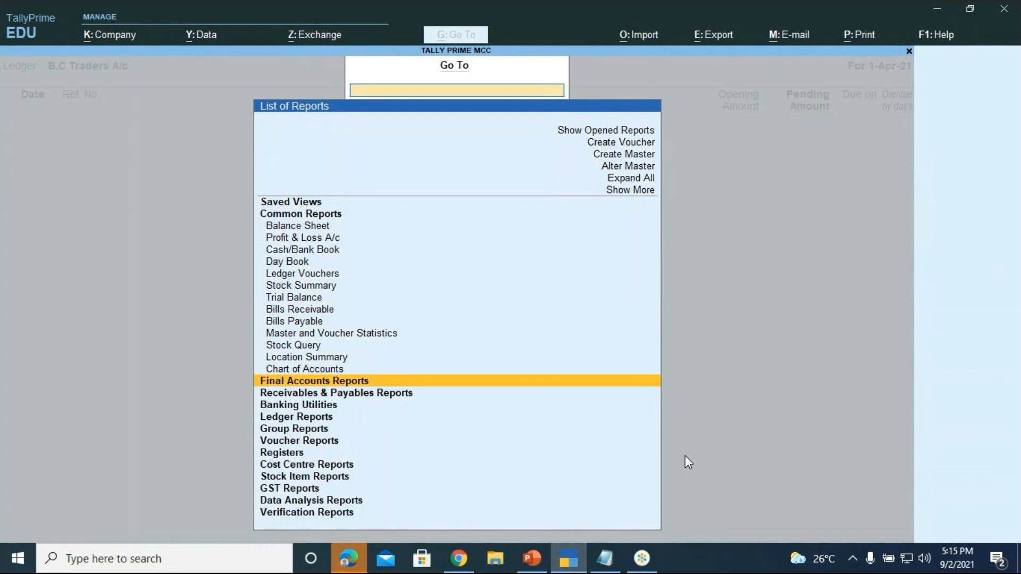
key(Down)
key(Return)
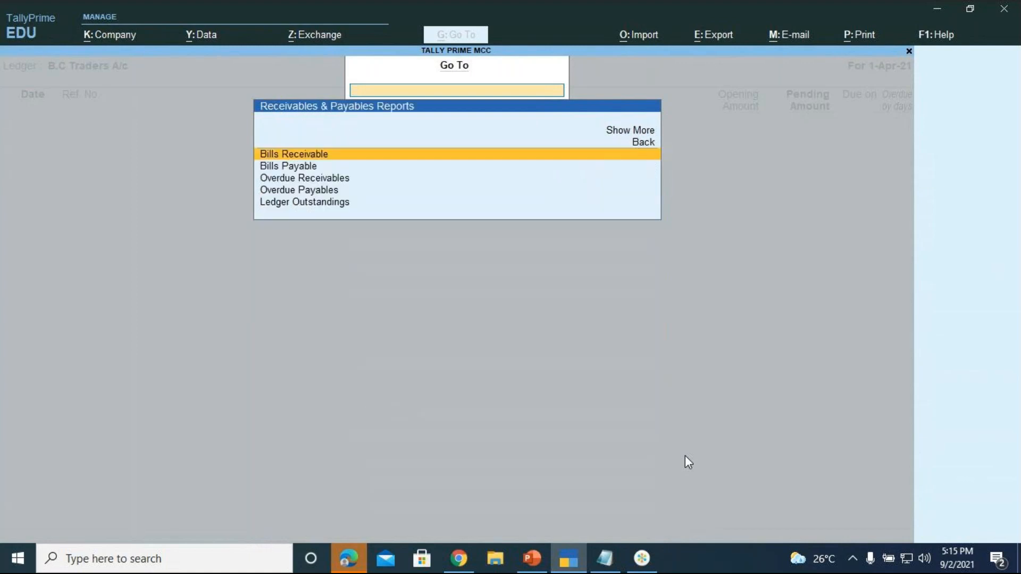
key(Return)
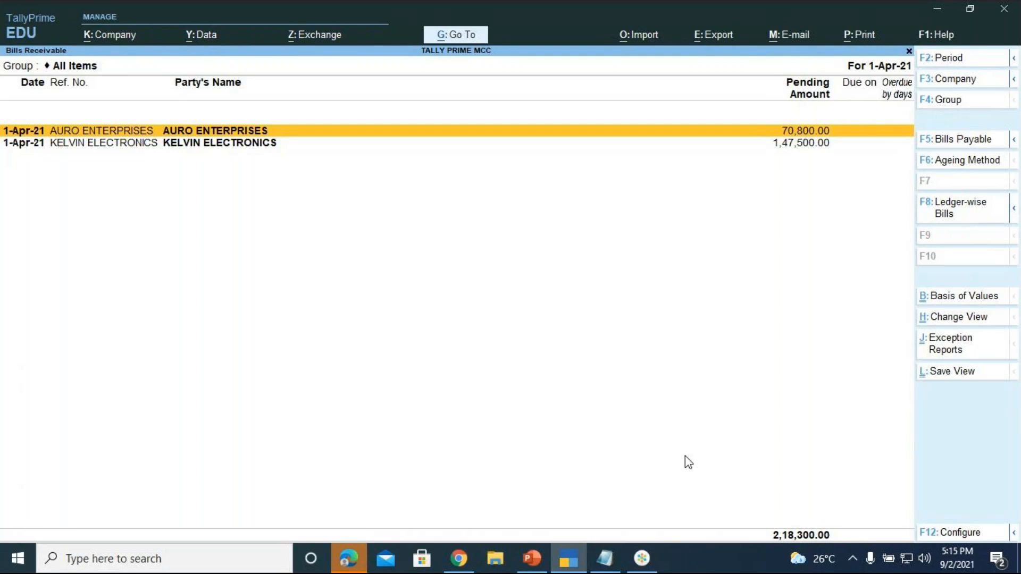
key(F8)
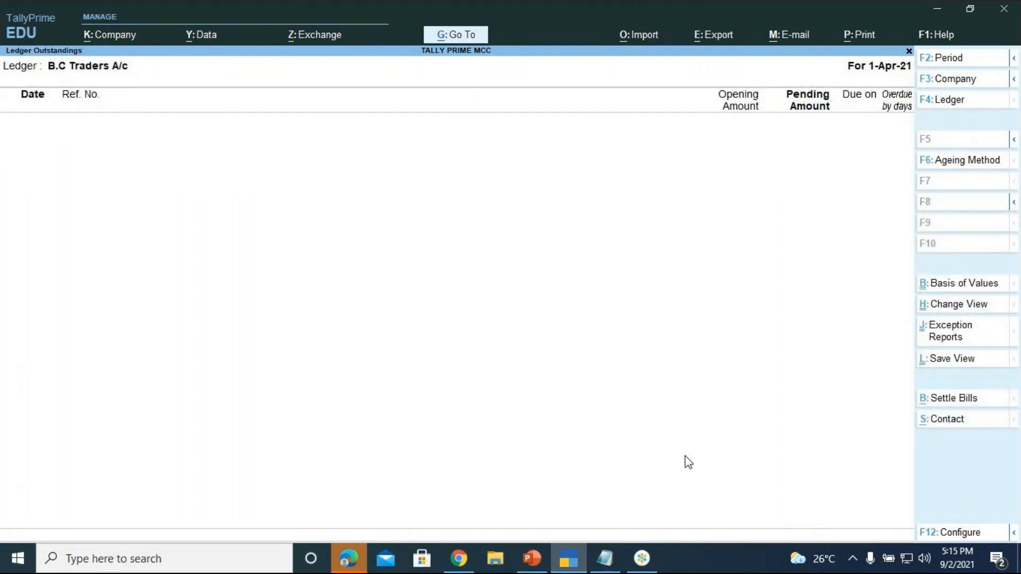
Display the outstanding bills of the VINCENT ELECTRONICS ledger
key(F4)
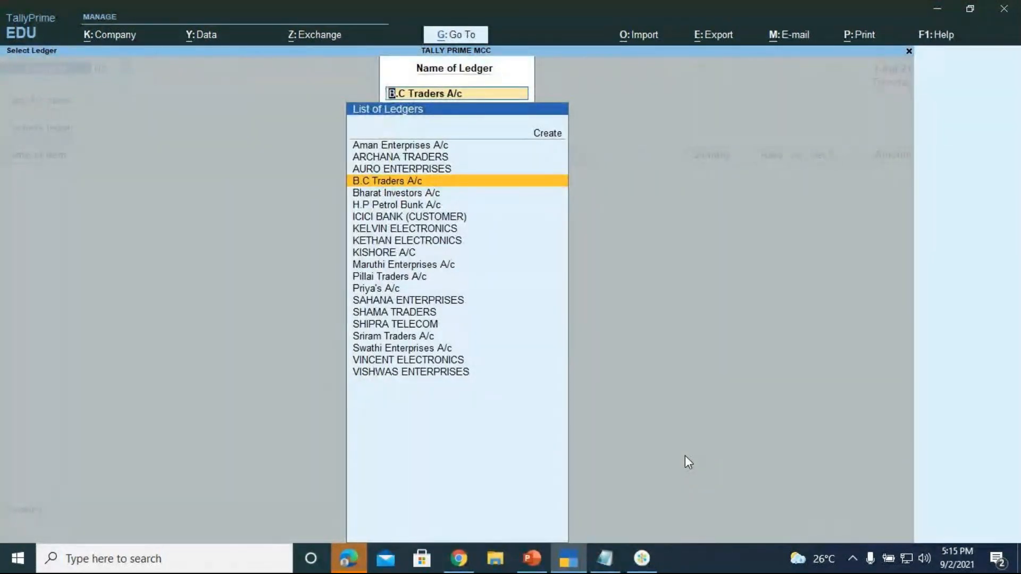
key(Down)
key(Down)
key(Down)
key(Down)
key(Down)
key(Down)
key(Down)
key(Down)
key(Down)
key(Down)
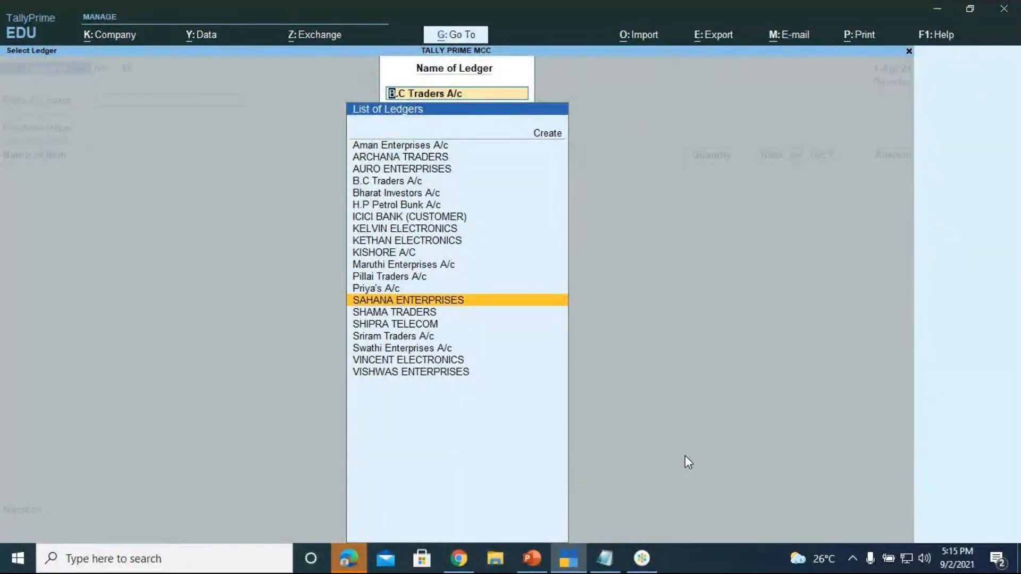
key(Up)
key(Up)
key(Up)
key(Down)
key(Down)
key(Down)
key(Down)
key(Down)
key(Down)
key(Down)
key(Down)
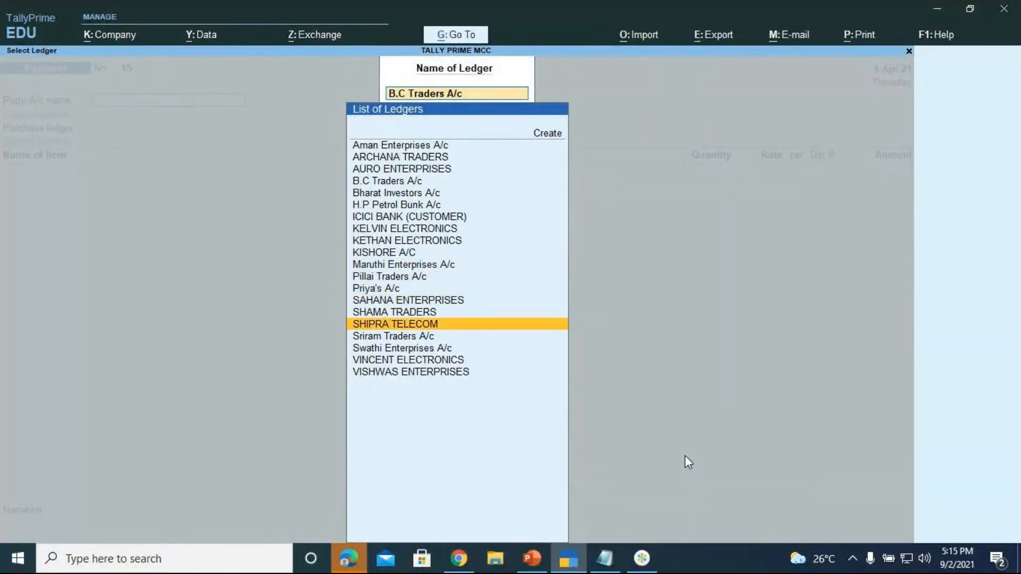
key(Return)
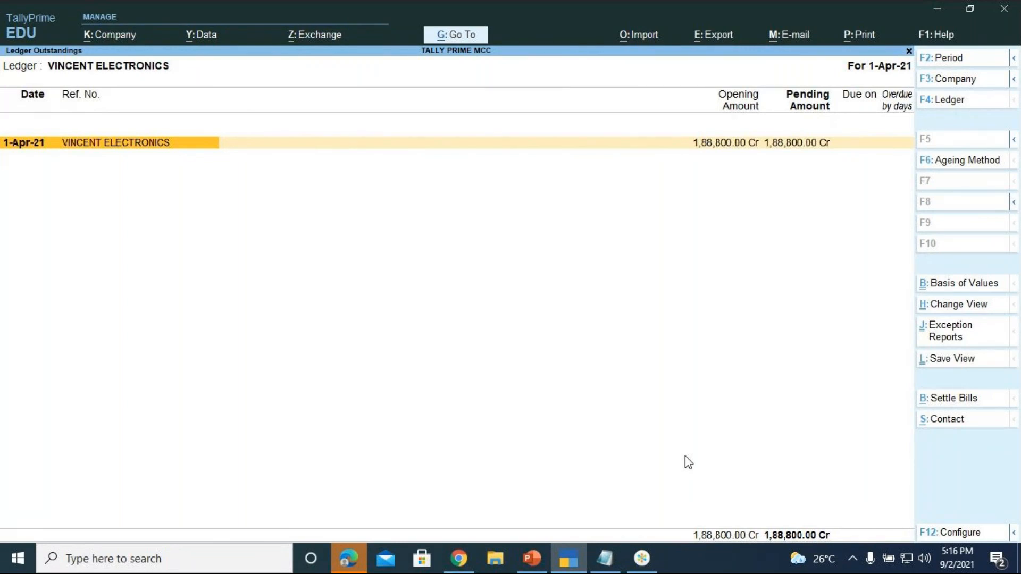
key(alt+b)
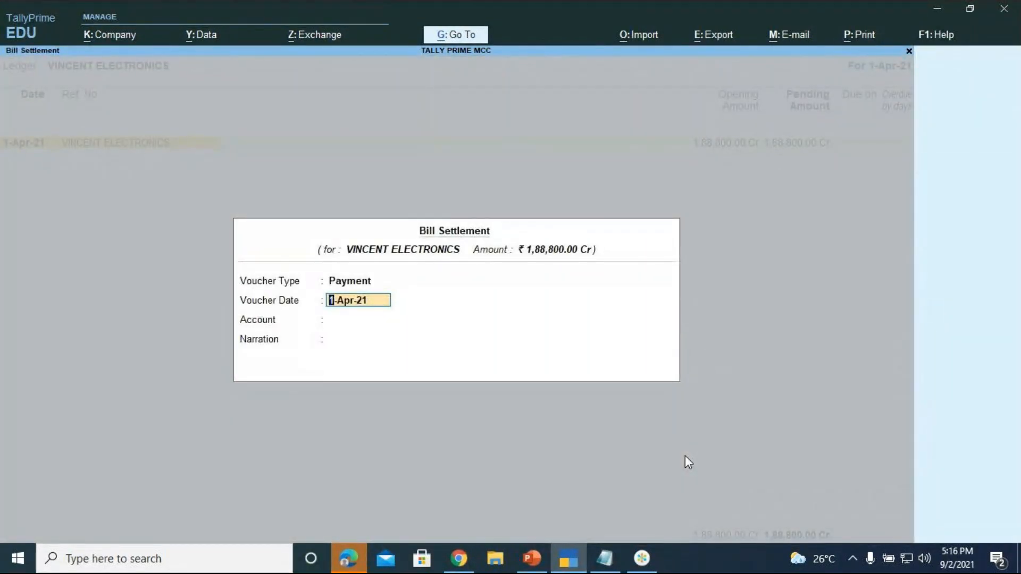
key(Escape)
key(Return)
key(Escape)
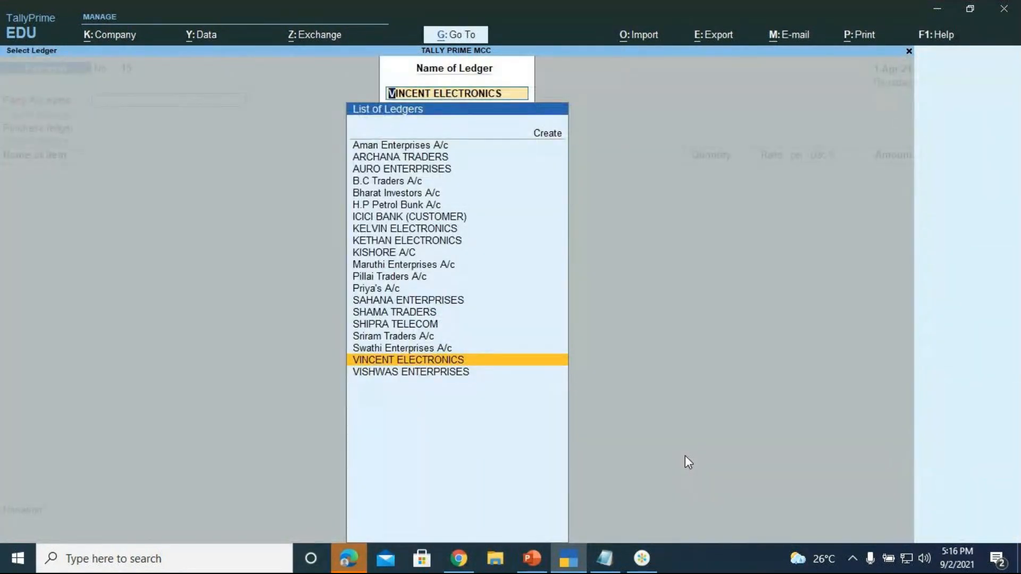
Switch the Ledger Outstandings report to the KELVIN ELECTRONICS ledger
key(Up)
key(Up)
key(Up)
key(Up)
key(Up)
key(Up)
key(Up)
key(Up)
key(Up)
key(Up)
key(Up)
key(Up)
key(Up)
key(Up)
key(Up)
key(Up)
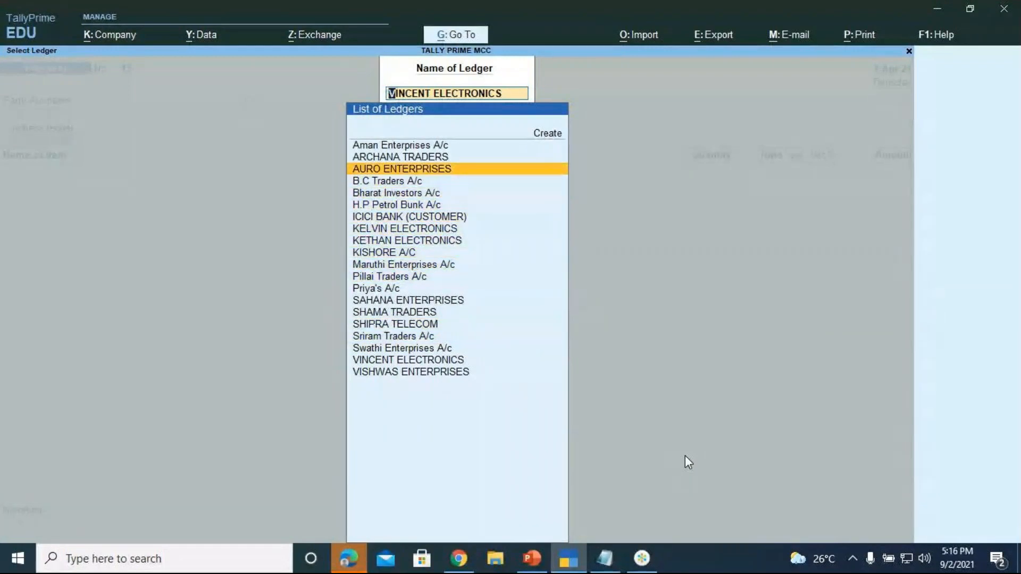
key(Down)
key(Down)
key(Down)
key(Down)
key(Down)
key(Return)
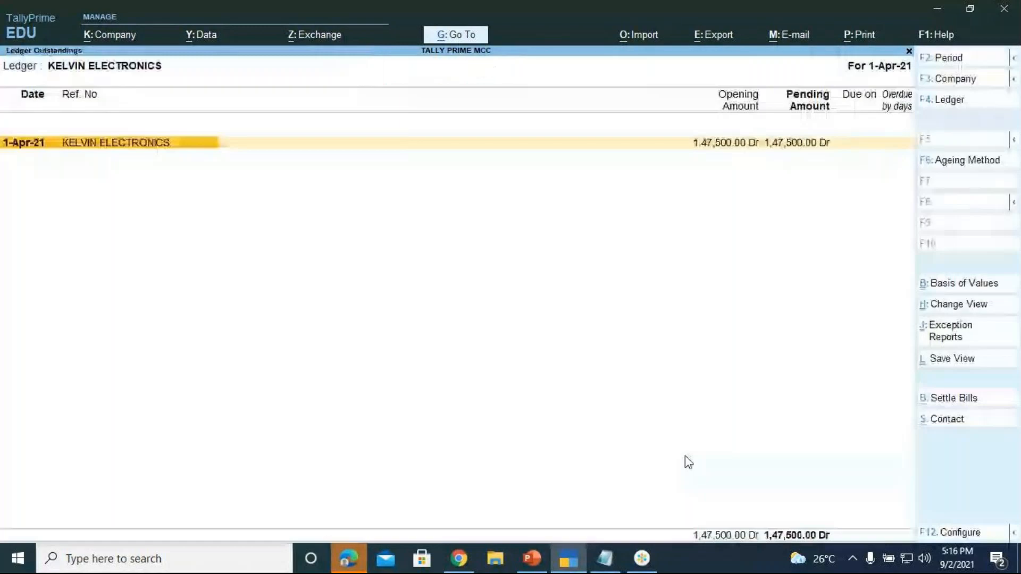
Start settling the KELVIN ELECTRONICS bill by receipt dated 1-Apr-21, with Icici Bank A/c as the account
key(alt+s)
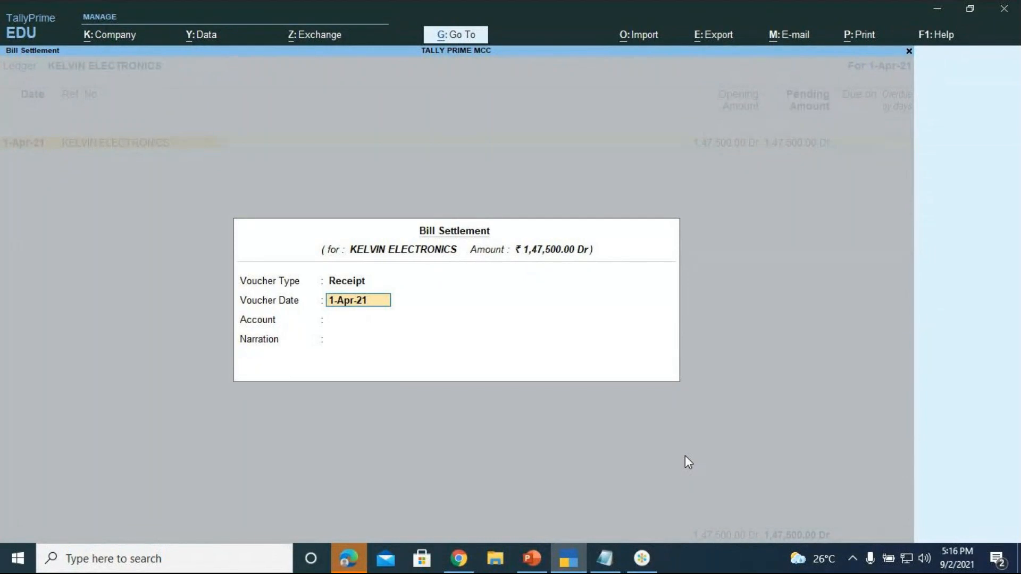
key(Return)
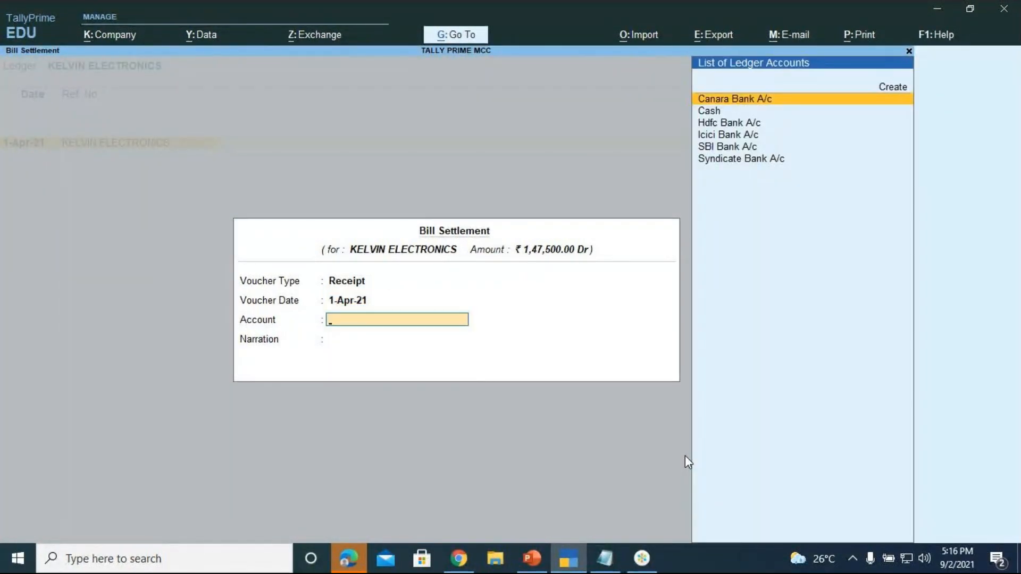
key(Down)
key(Down)
key(Down)
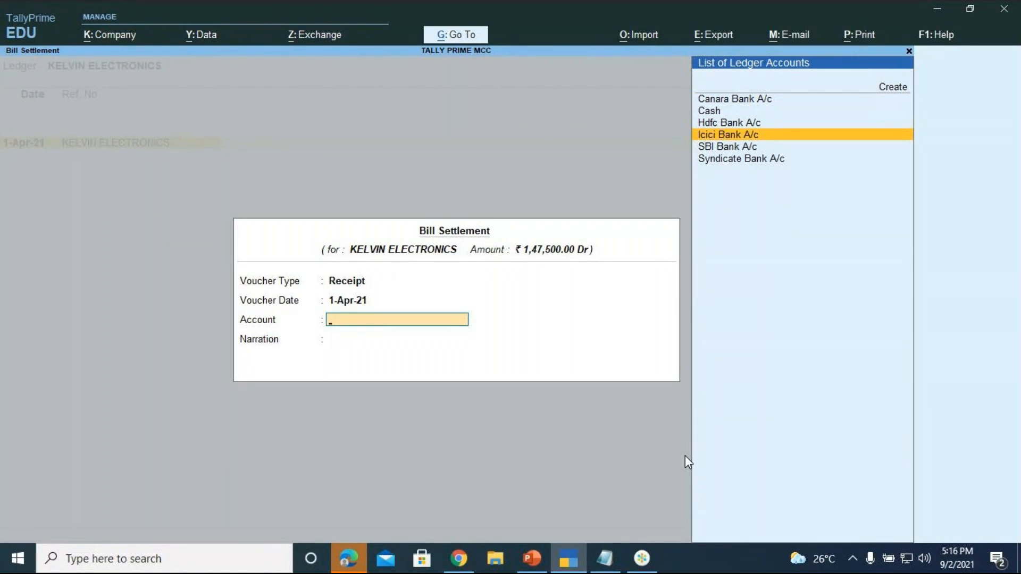
key(Return)
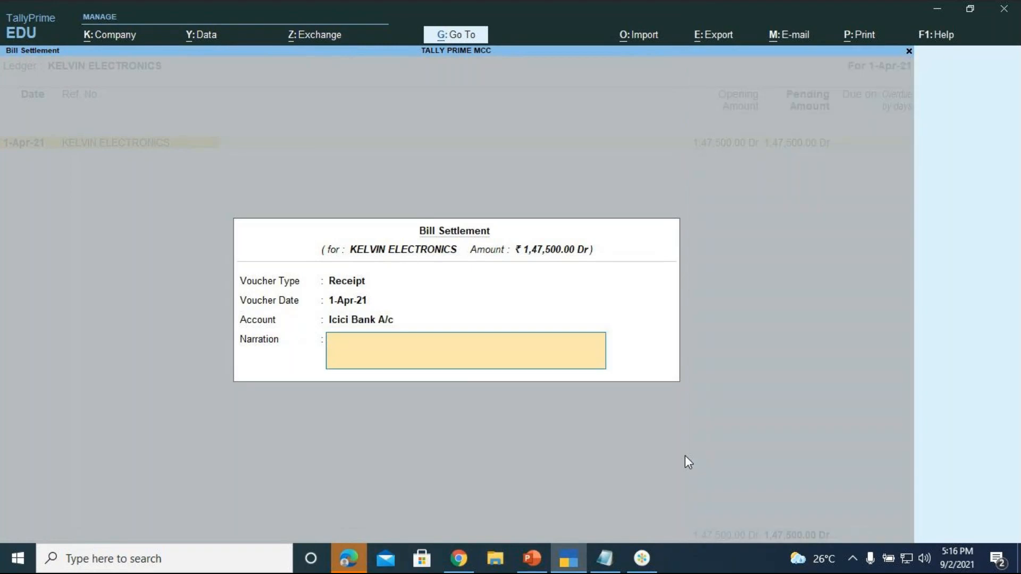
Begin the bill settlement narration with BEING PAYMENT RECEIVED TOWARDS THE SALE
text(BEING PAYMENT)
text(RECEIVE)
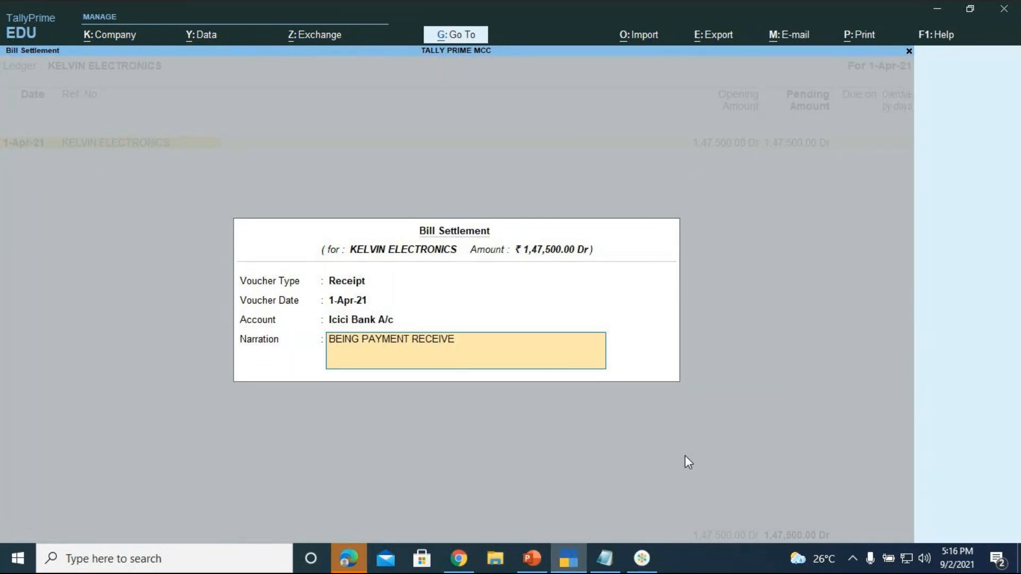
text(D TOWARDS THE SALE)
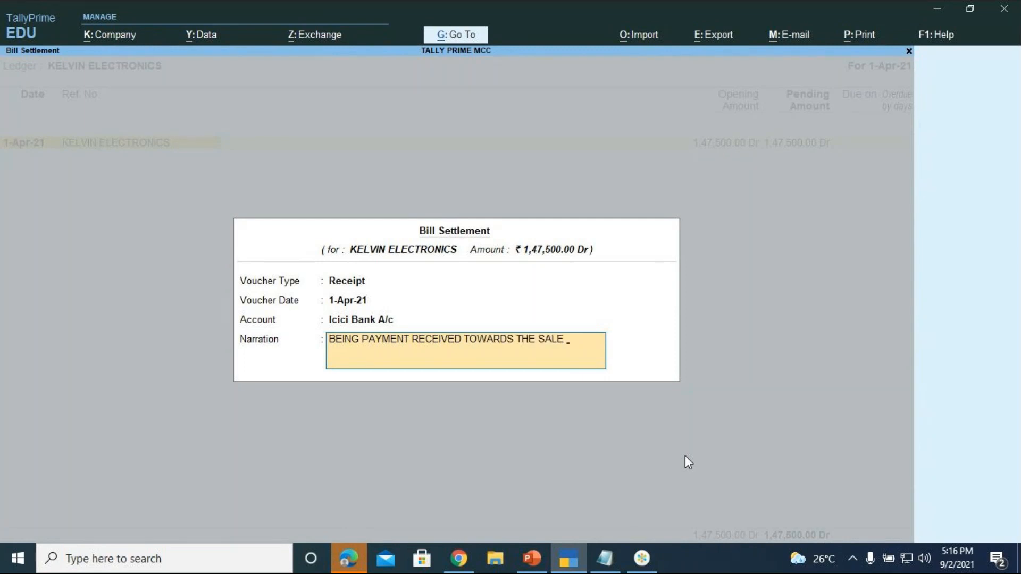
Look up the item sold to Kelvin Electronics on the interstate sales voucher slide in PowerPoint, and return to TallyPrime
click(532, 558)
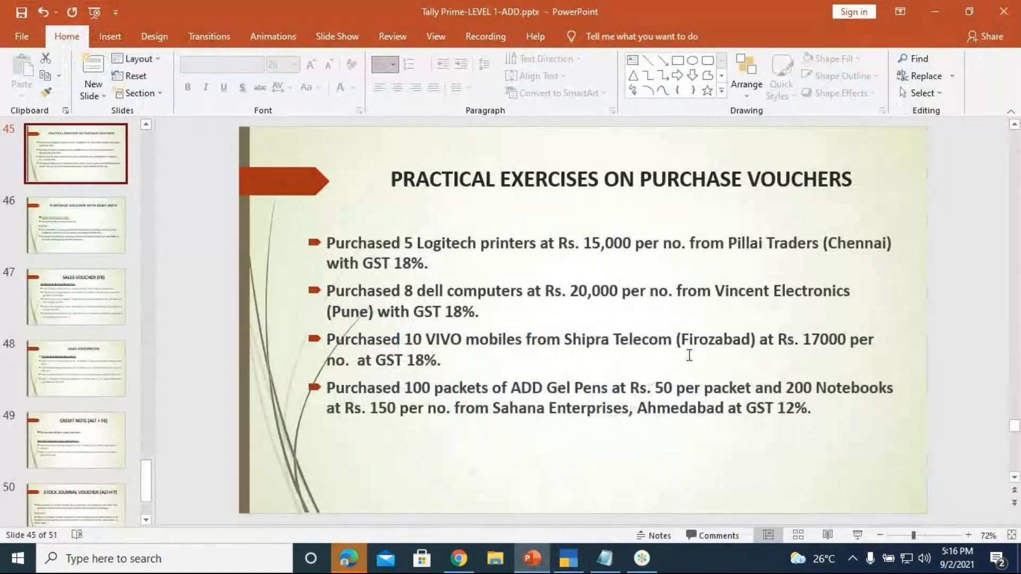
scroll(689, 353, down, 2)
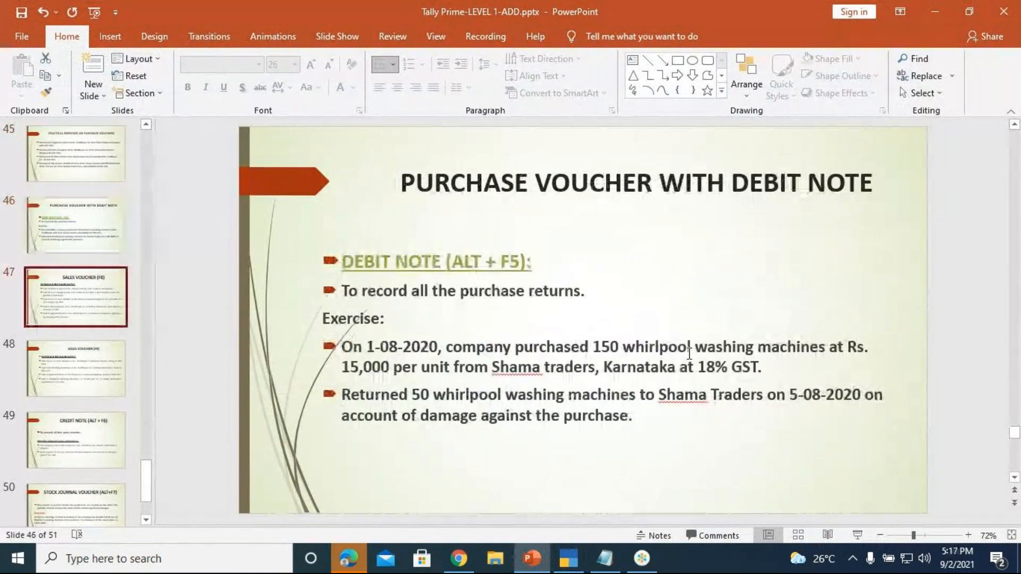
scroll(689, 353, down, 1)
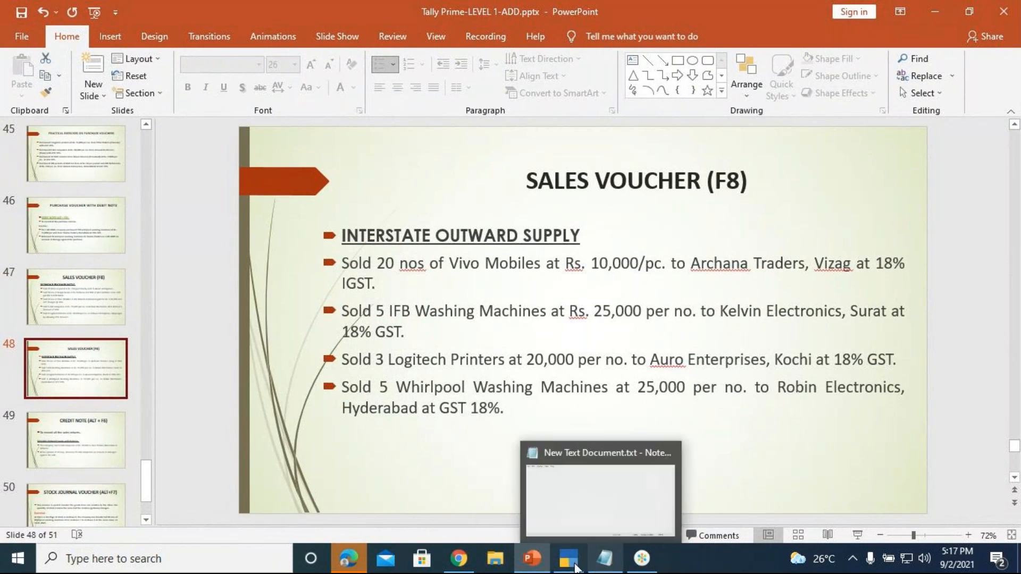
click(573, 568)
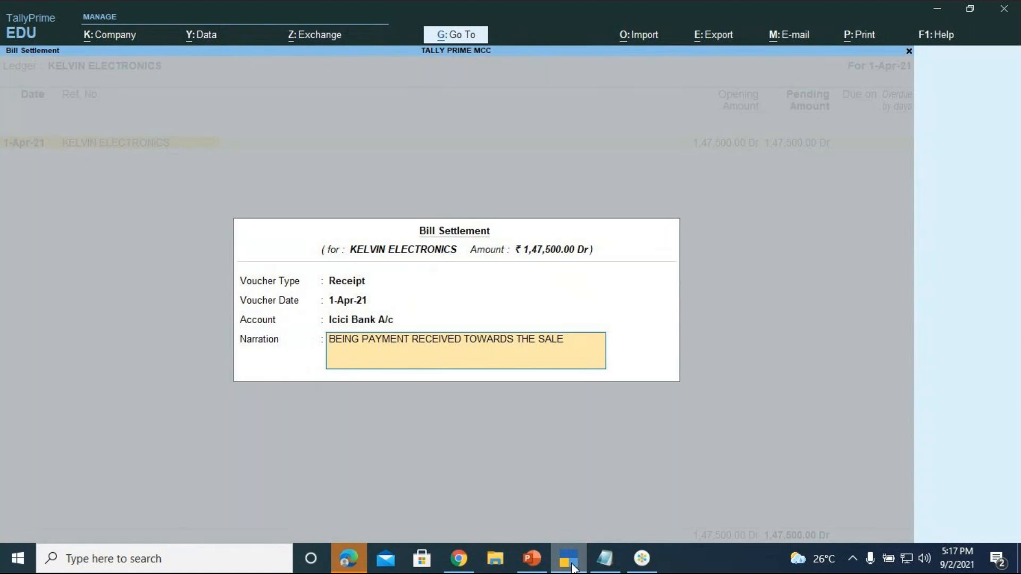
Complete the narration with OF IFB WASHING MACHINES and accept the KELVIN ELECTRONICS bill settlement
text(OF IFB WASHING MACHINES)
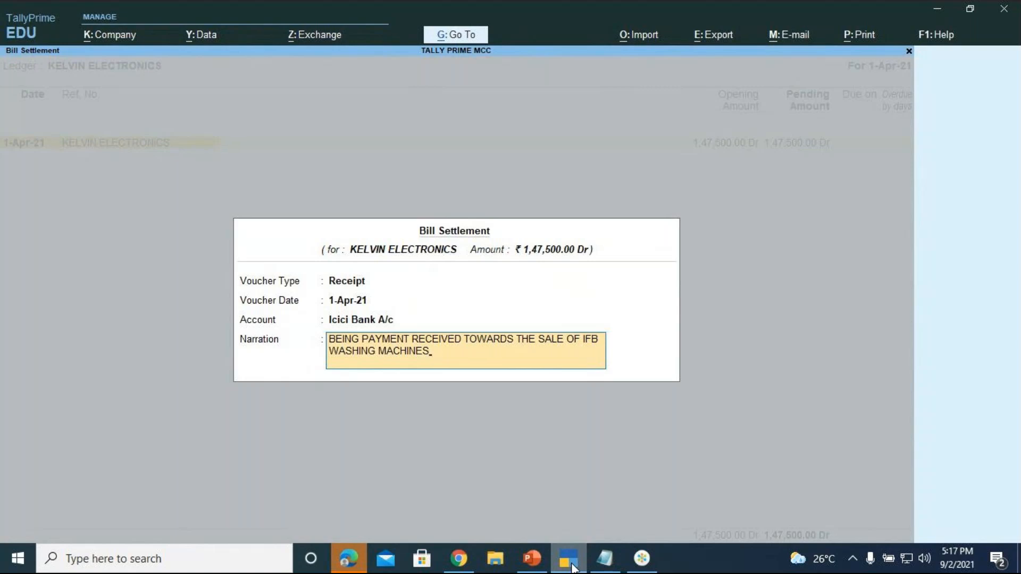
key(Return)
key(Return)
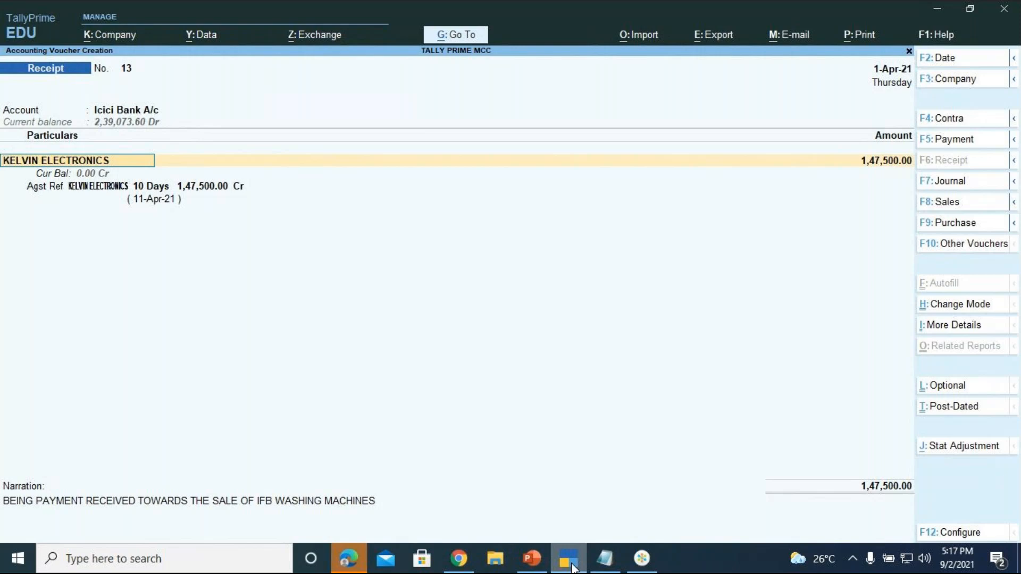
click(632, 558)
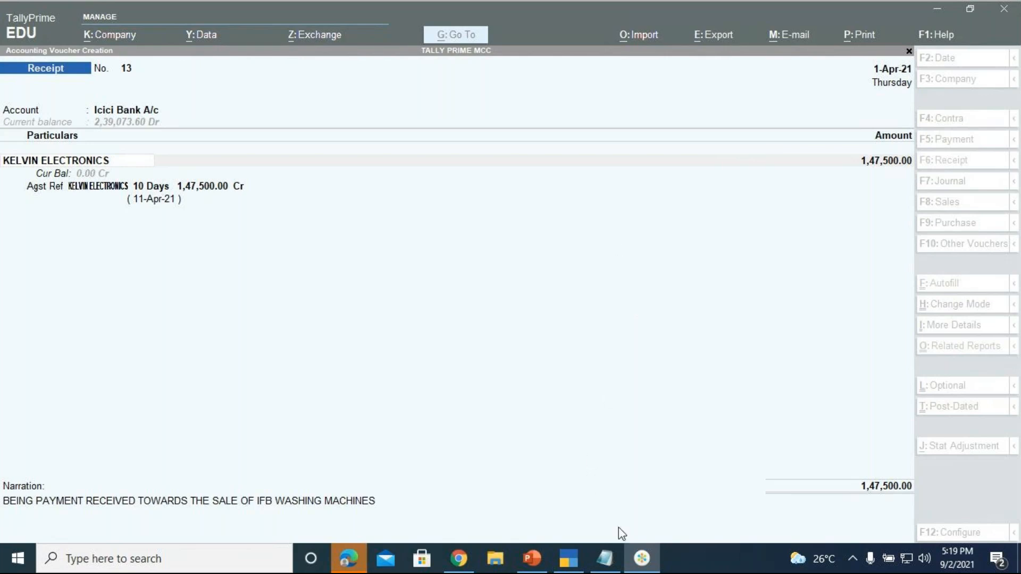
click(569, 559)
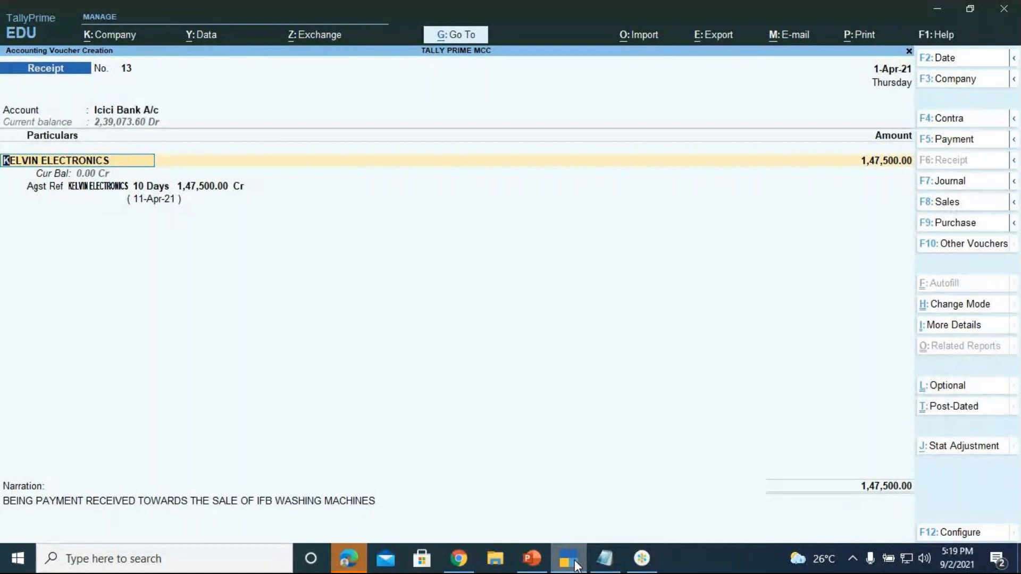
Allocate the KELVIN ELECTRONICS receipt to Icici Bank A/c as Cheque/DD, entering the instrument number and the instrument date 1-Apr-21
key(Return)
key(Return)
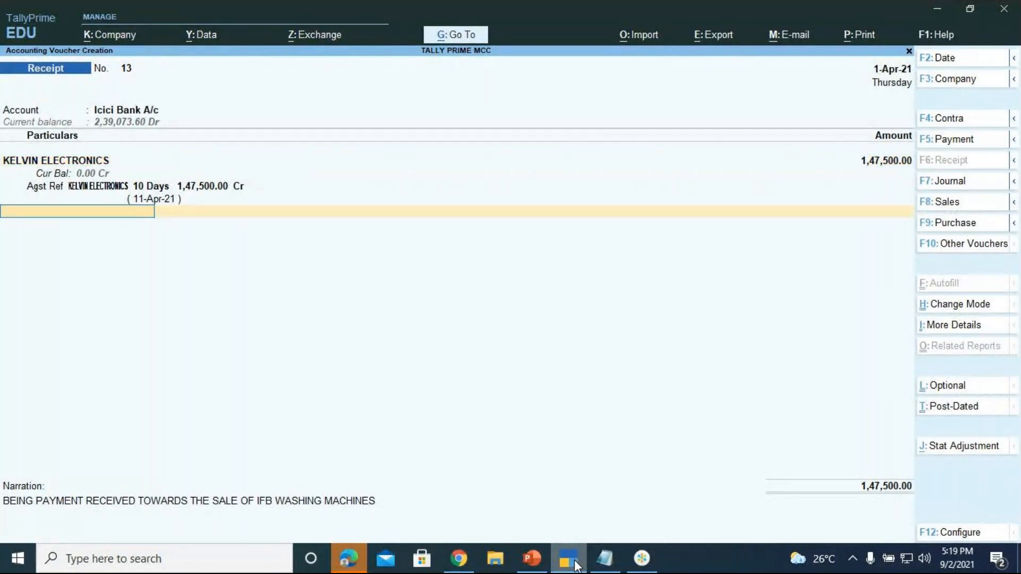
key(Return)
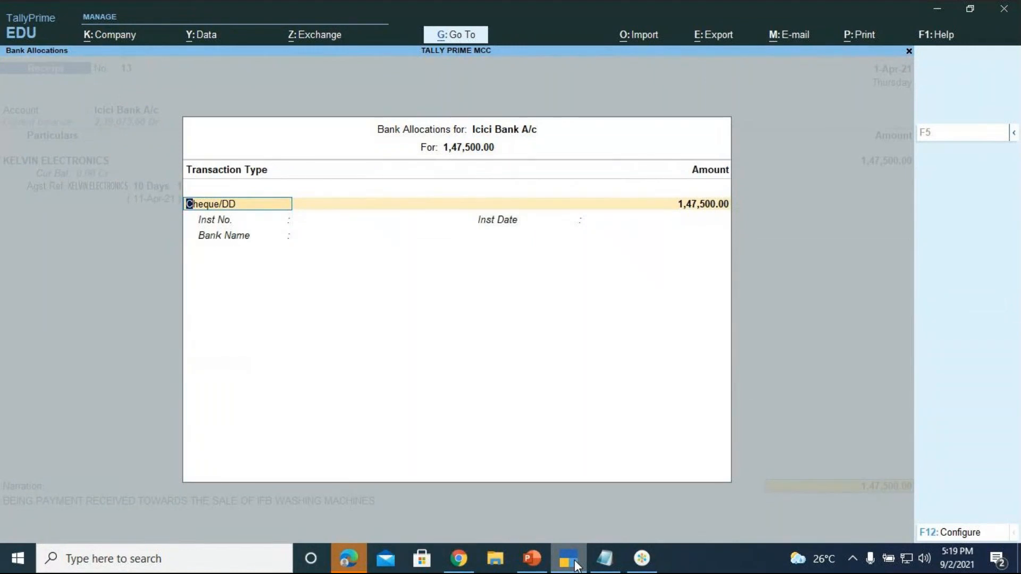
key(Return)
key(Return)
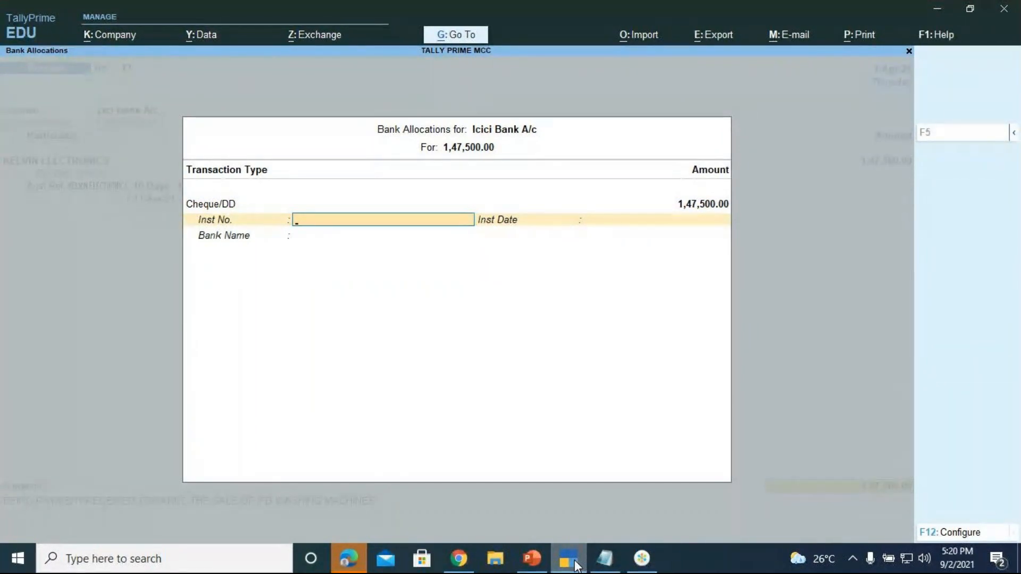
text(567432)
key(Return)
text(1-4)
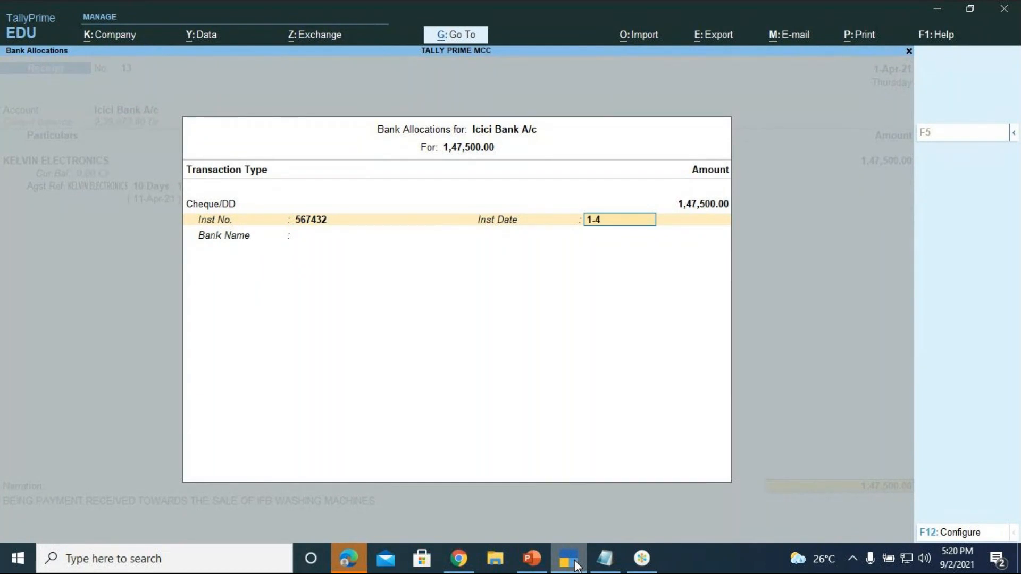
key(Return)
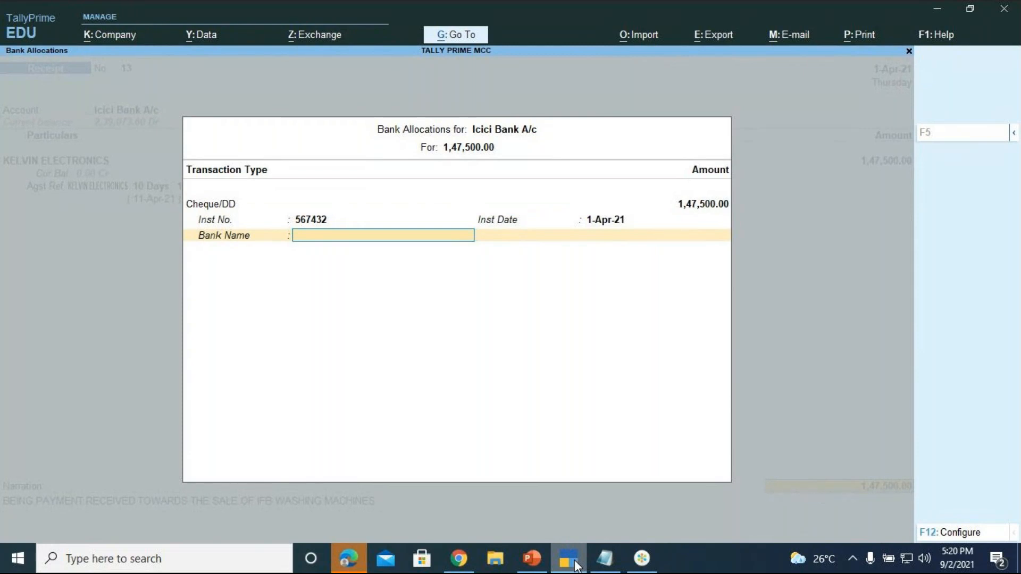
Specify KOTAK MAHINDRA BANK as the bank name for the cheque and accept the receipt voucher
key(space)
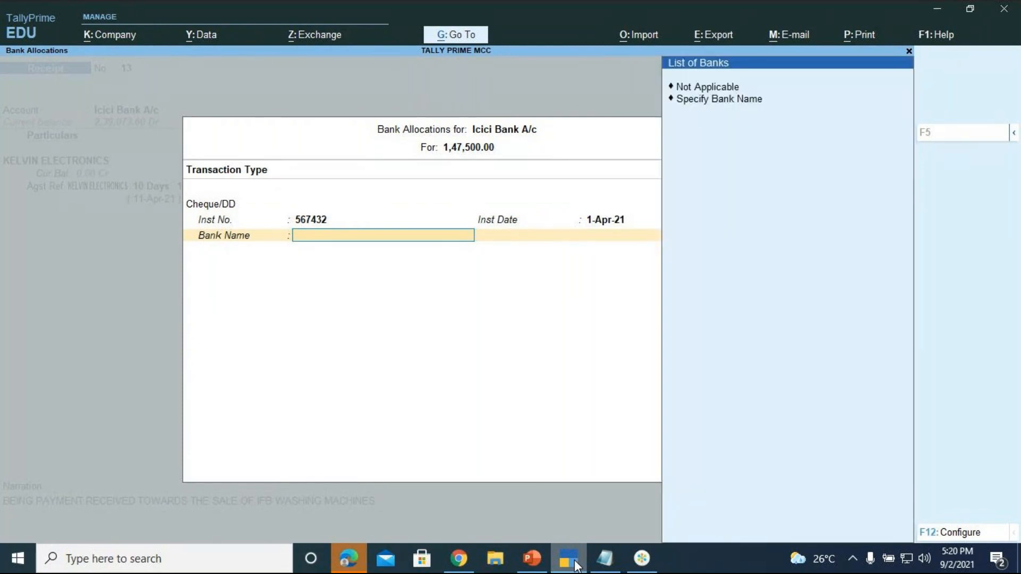
key(Down)
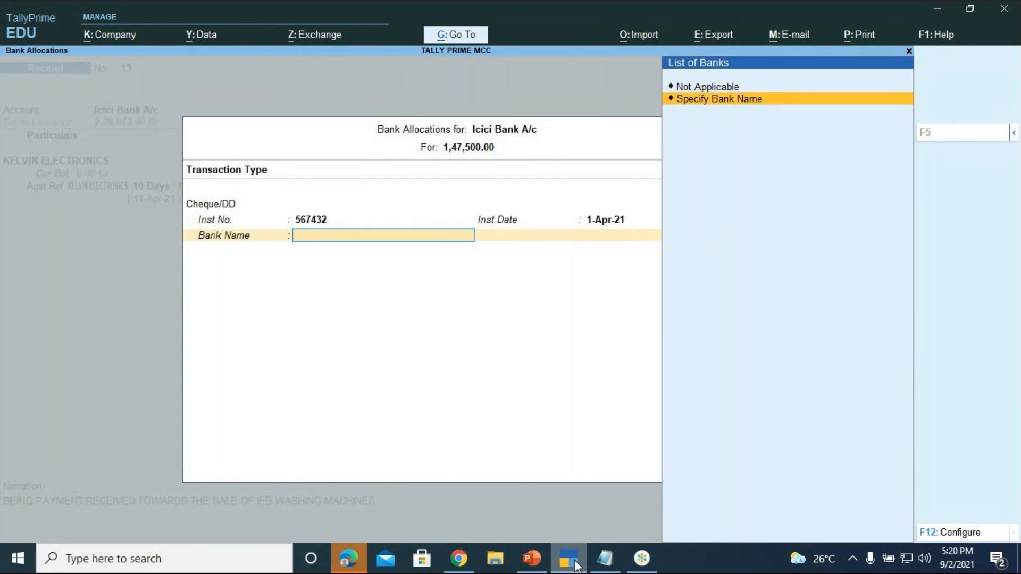
key(Return)
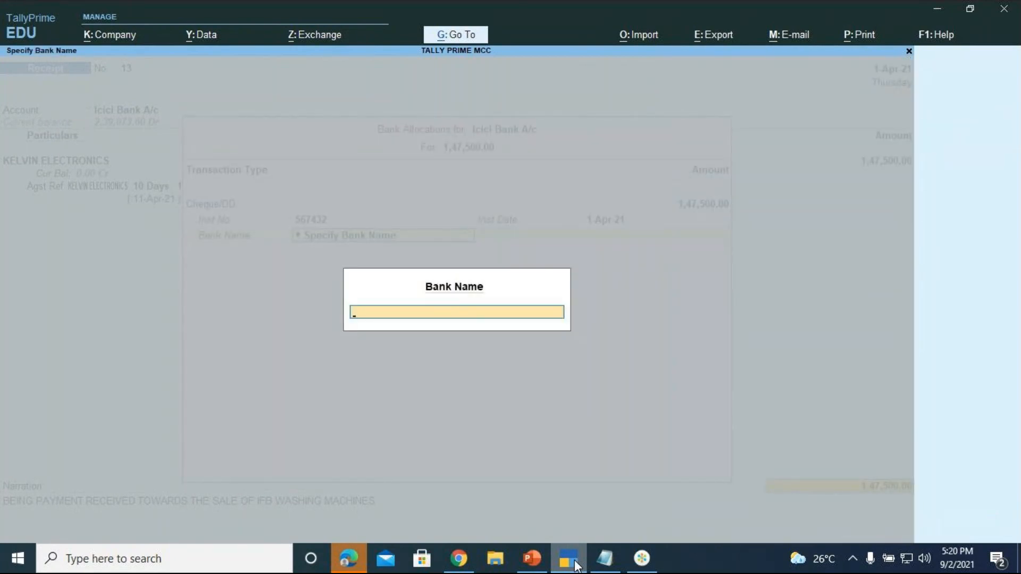
text(KOTAK MAHINDRA BANK)
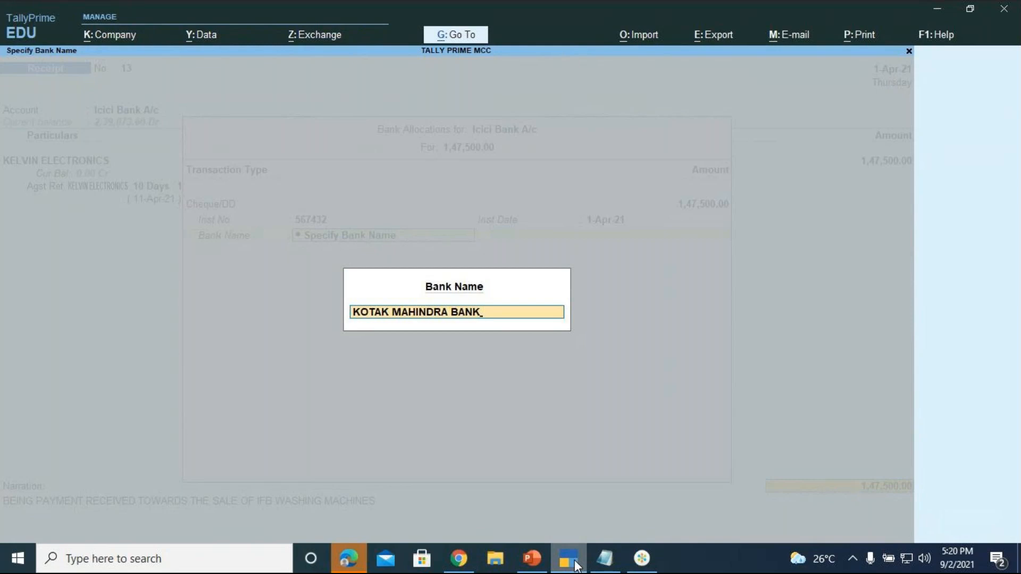
key(Return)
key(Return)
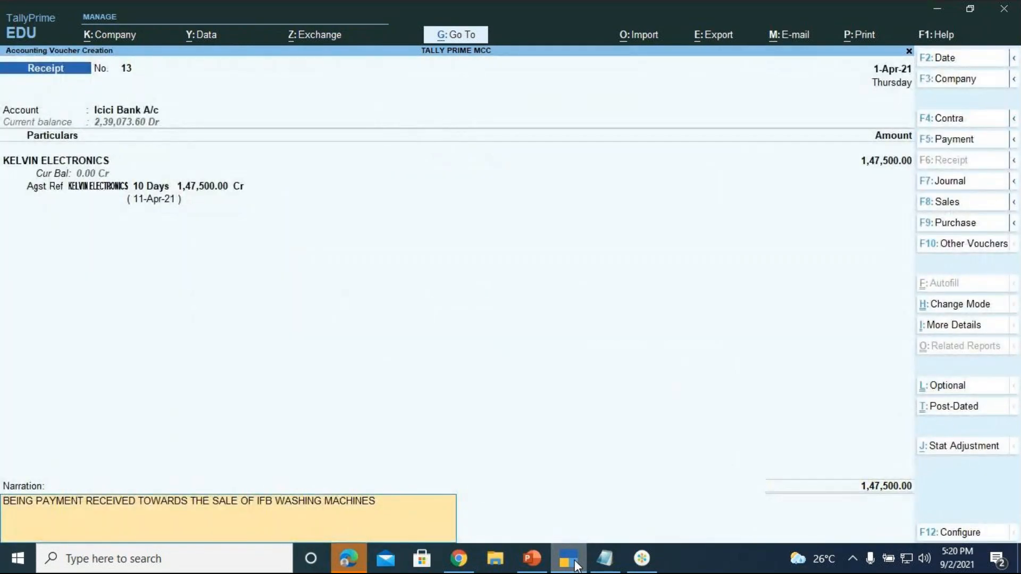
key(Return)
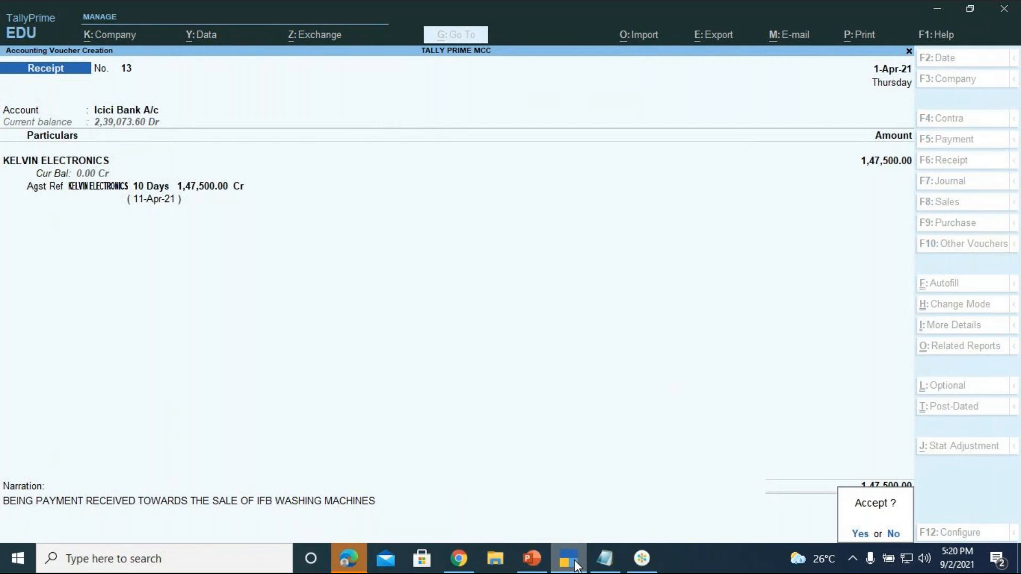
key(Return)
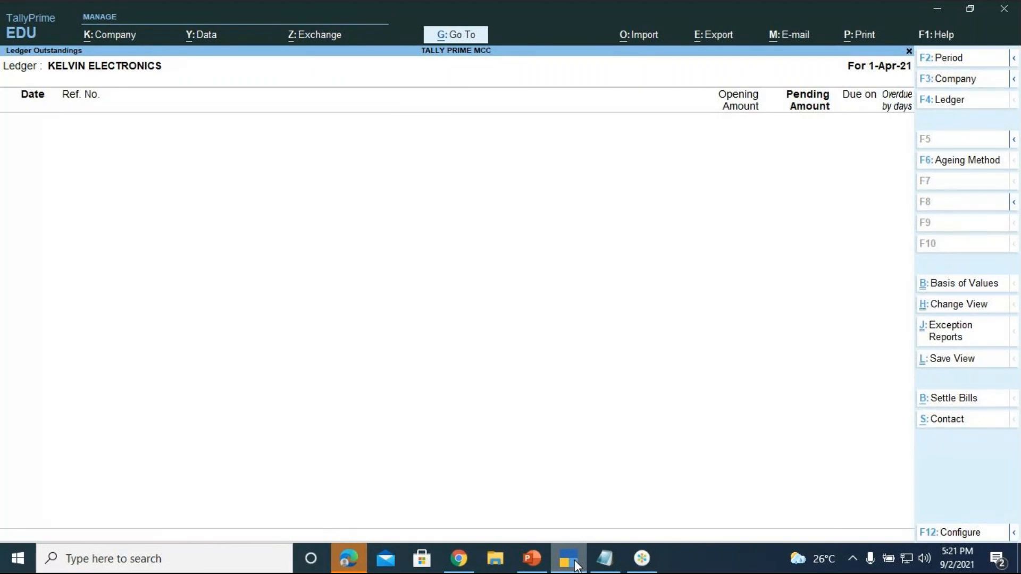
Go to the Day Book report
key(alt)
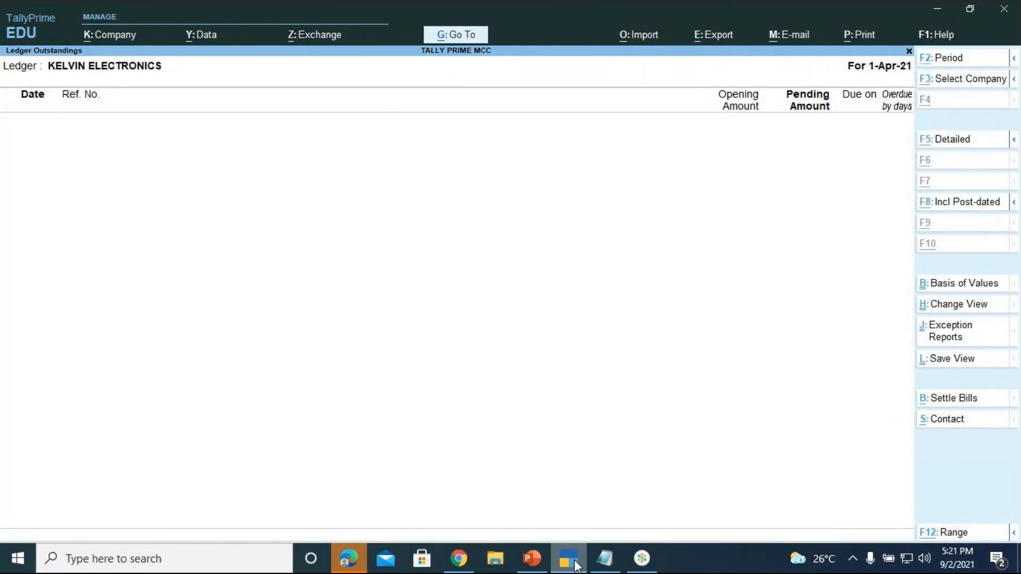
key(alt+g)
key(Down)
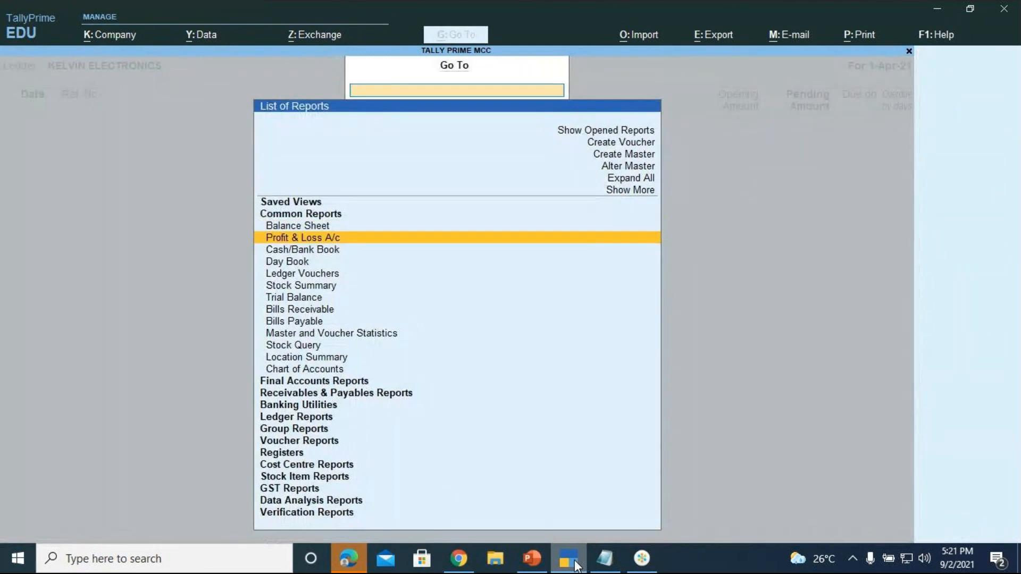
key(Down)
key(Down)
key(Return)
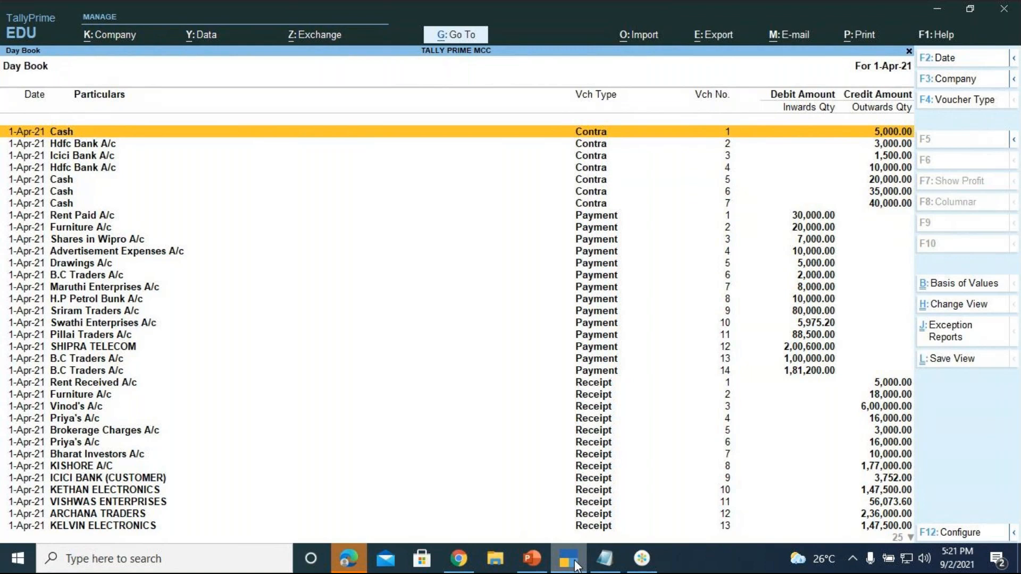
Limit the Day Book to vouchers of type Sales
key(F4)
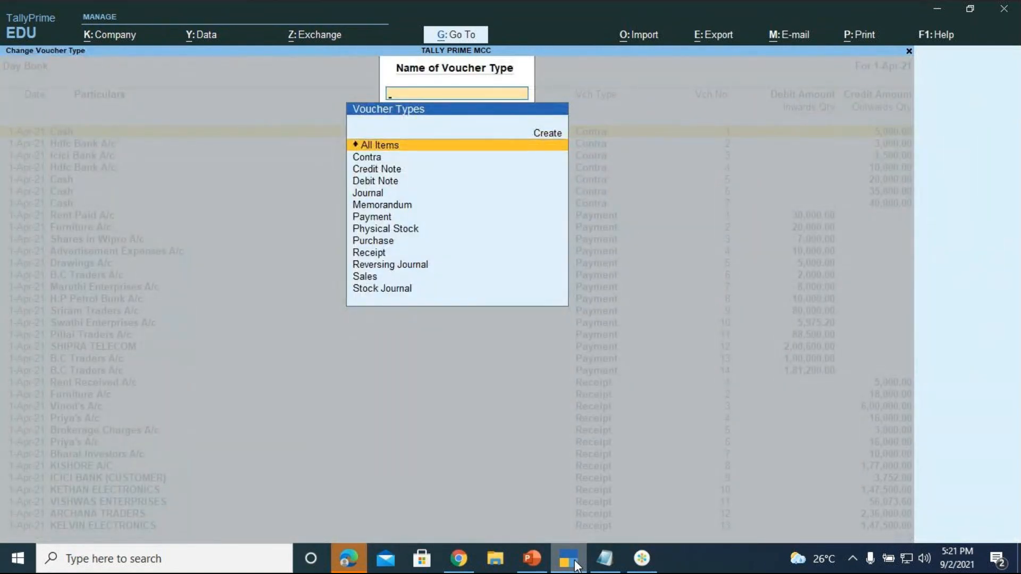
key(Down)
key(Down)
key(Down)
key(Down)
key(Down)
key(Down)
key(Down)
key(Down)
key(Down)
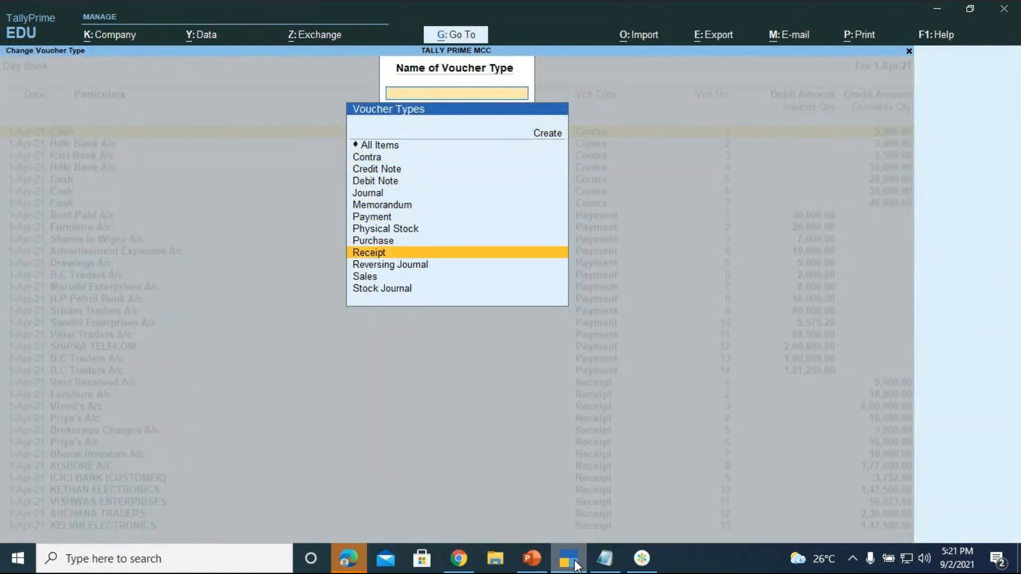
key(Down)
key(Down)
key(Return)
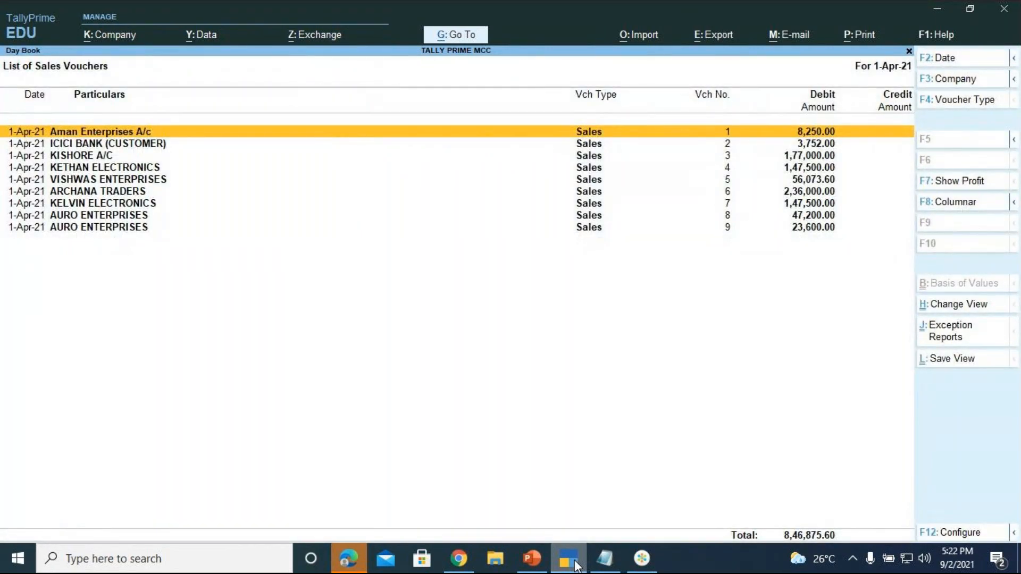
Open the last AURO ENTERPRISES sales voucher, No. 9, for alteration
key(Down)
key(Down)
key(Down)
key(Down)
key(Down)
key(Down)
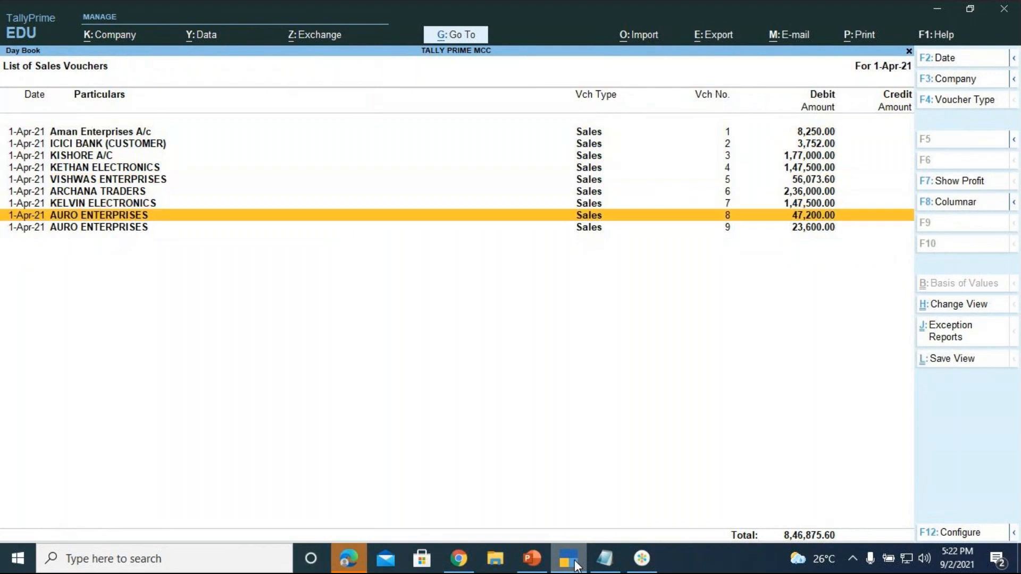
key(Down)
key(Down)
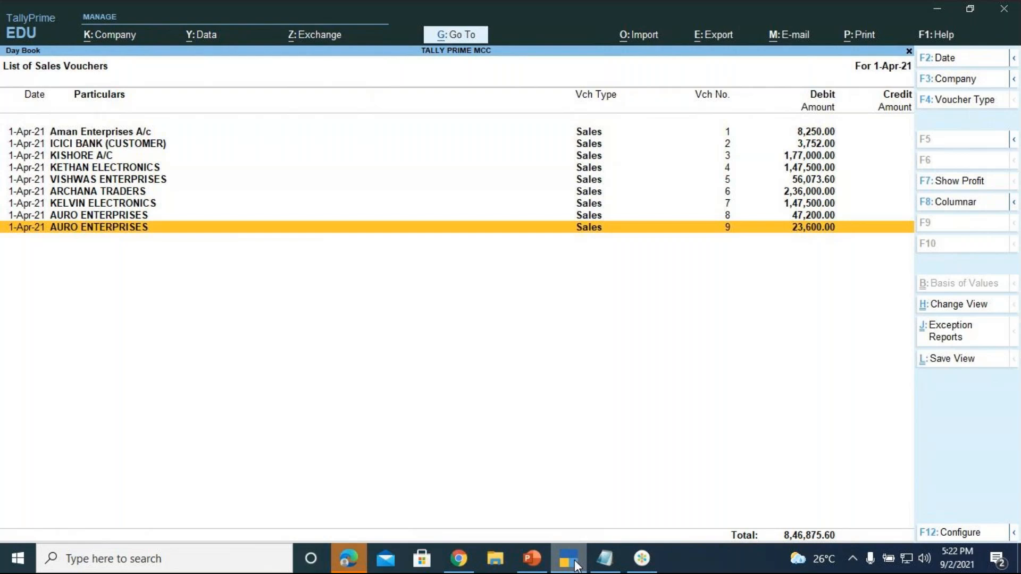
key(Return)
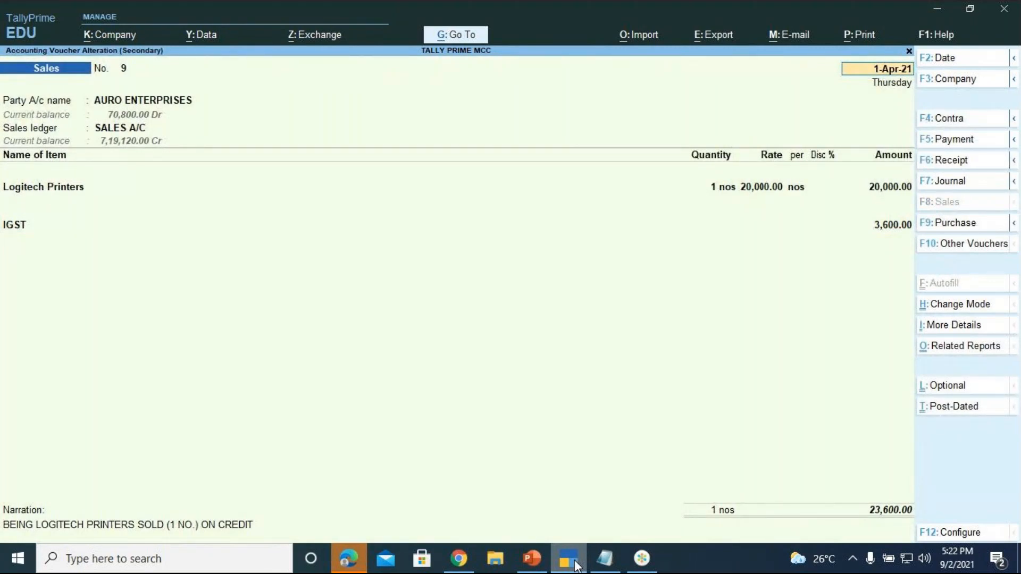
Go through the sales voucher's dispatch and party details, keeping AURO ENTERPRISES as buyer and Kerala as place of supply
key(Return)
key(Return)
key(Return)
key(Return)
key(Return)
key(Return)
key(Return)
key(Return)
key(Return)
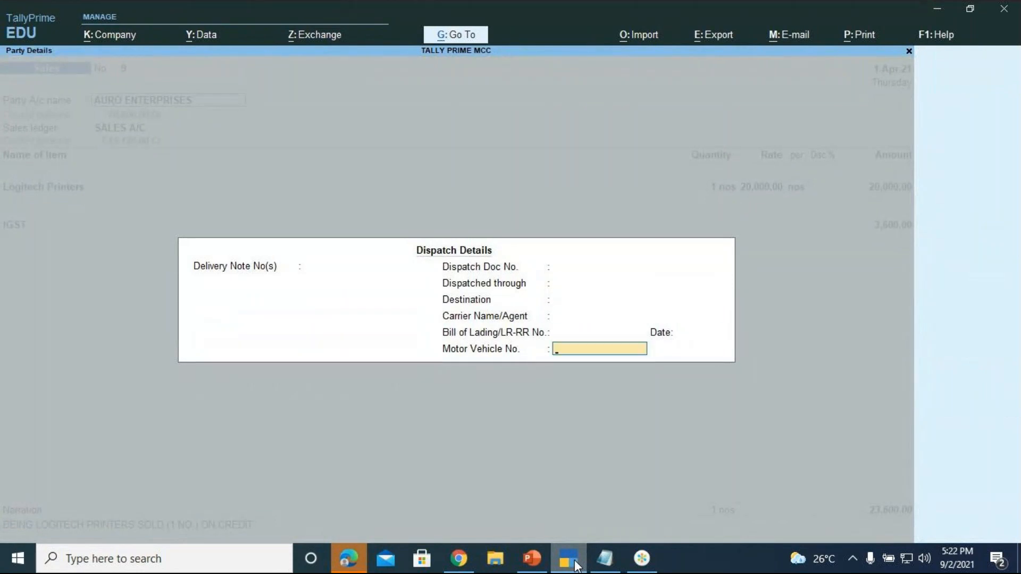
key(Return)
key(Return)
key(Return)
key(Return)
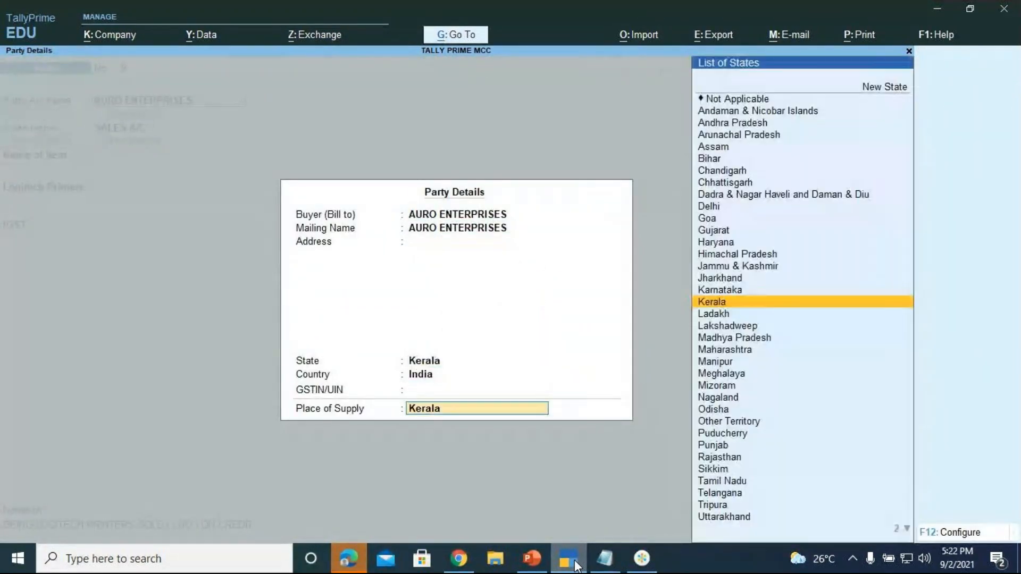
key(Return)
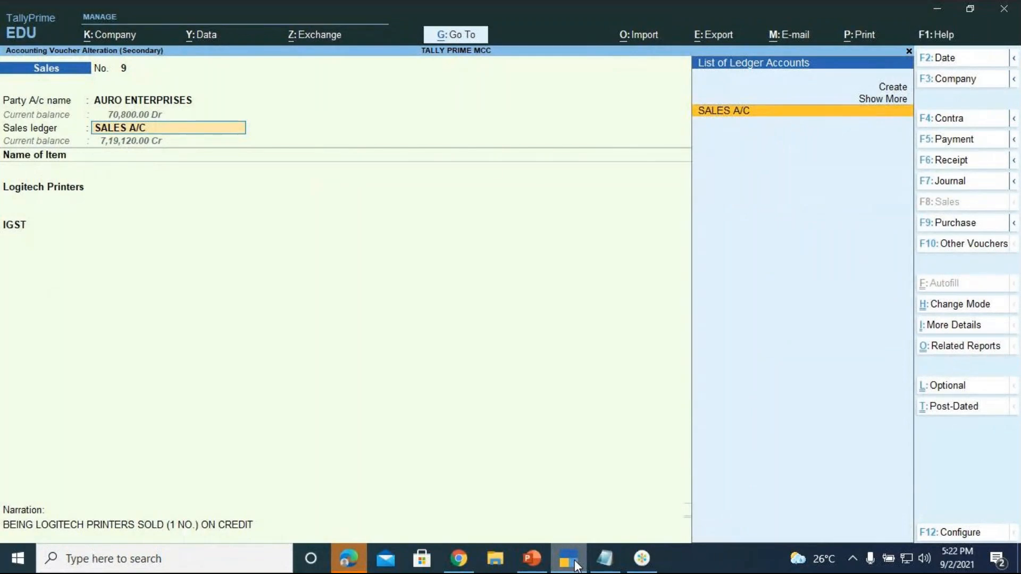
Keep SALES A/C with the Interstate Sales Taxable classification and retain the existing item allocation for Logitech Printers
key(Return)
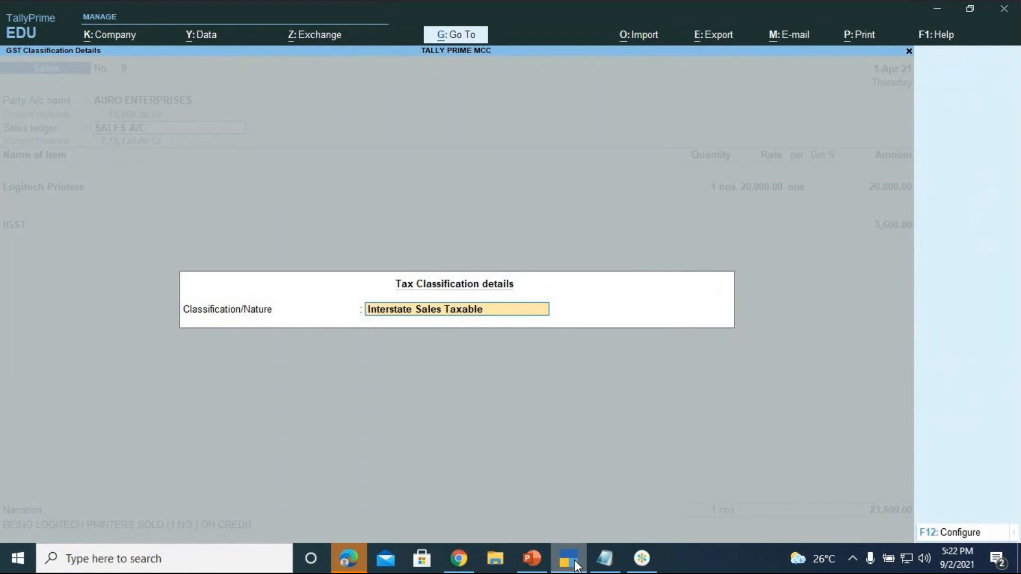
key(Return)
key(Return)
key(Return)
key(Return)
key(Return)
key(Return)
key(Return)
key(Return)
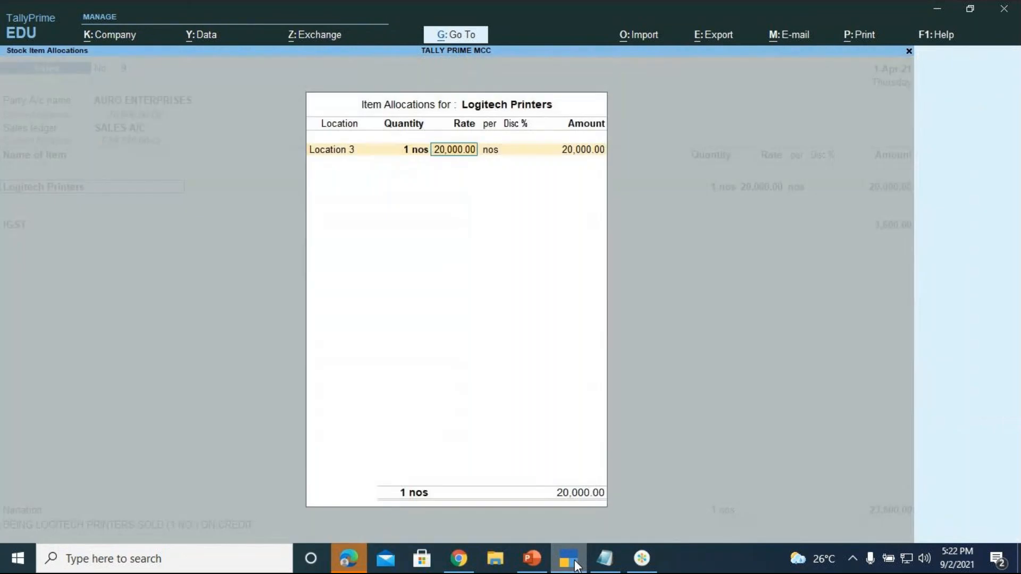
key(Return)
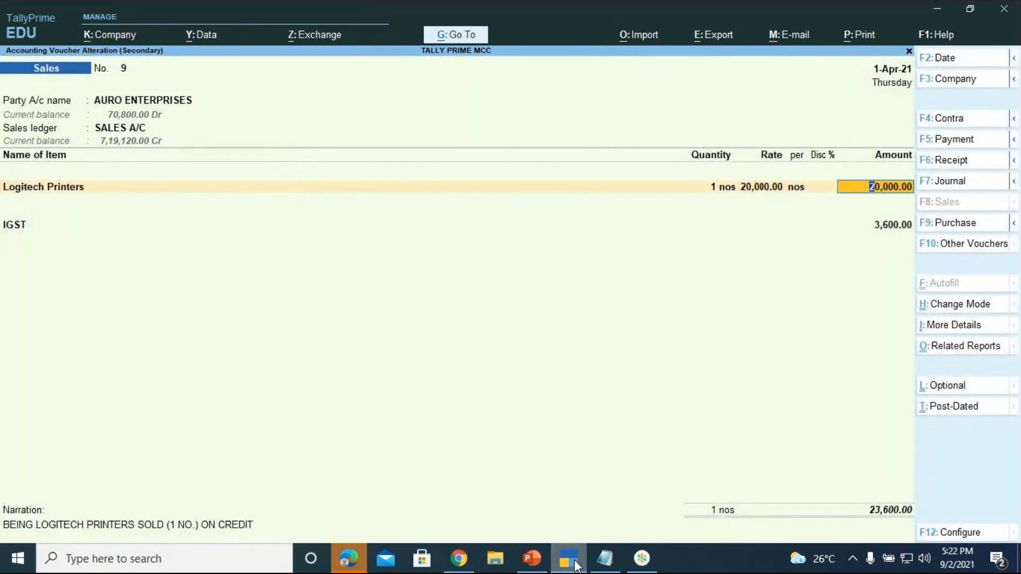
Proceed past the item and IGST lines to the bill-wise details of AURO ENTERPRISES
key(Return)
key(Return)
key(Return)
key(Return)
key(Return)
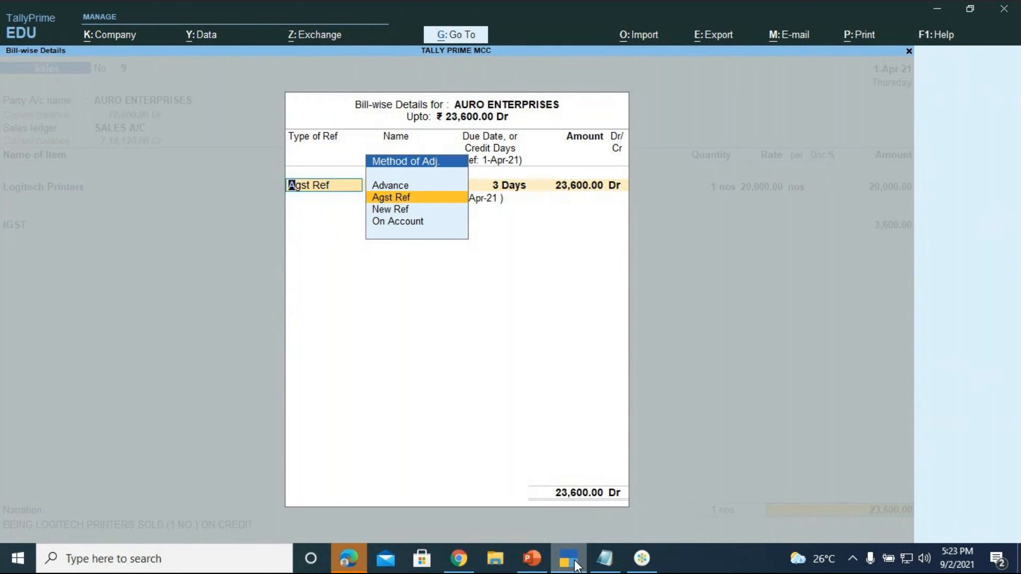
Change the bill-wise reference type for AURO ENTERPRISES' 23,600 sale to On Account and accept the bill-wise details
key(Down)
key(Down)
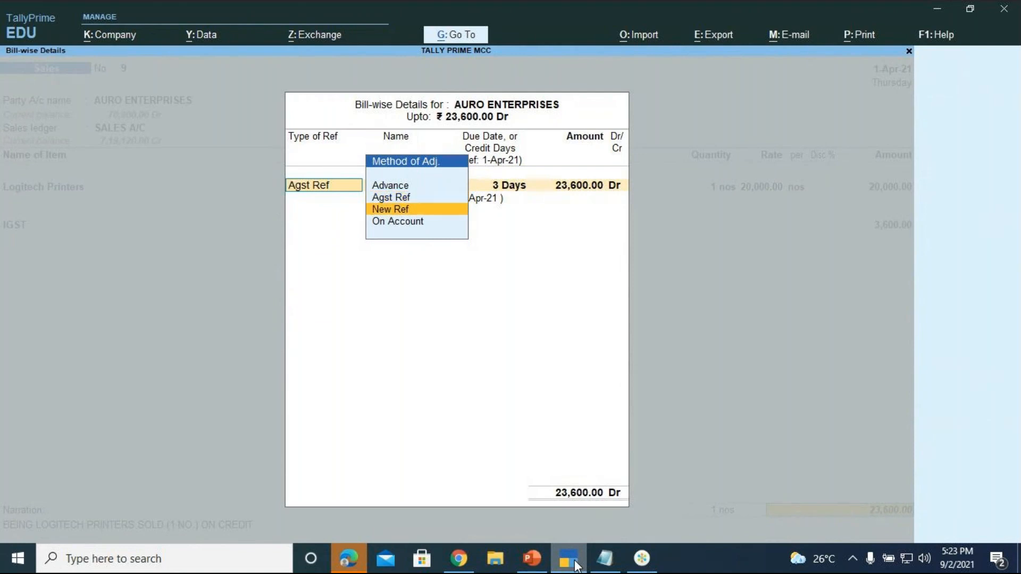
key(Return)
key(Return)
key(Return)
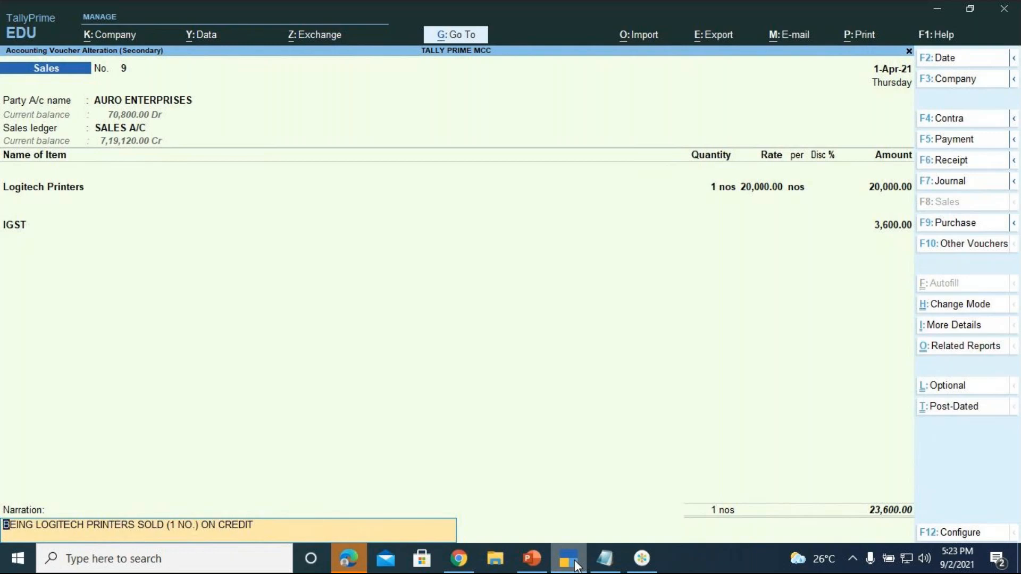
Replace the sales voucher's narration with "BEING SALE OF 1 NO. OF LOGITECH PRINTER MADE AND PAYMENT RECEIVED IMMEDIATELY" and save the voucher
text(BEING SAL)
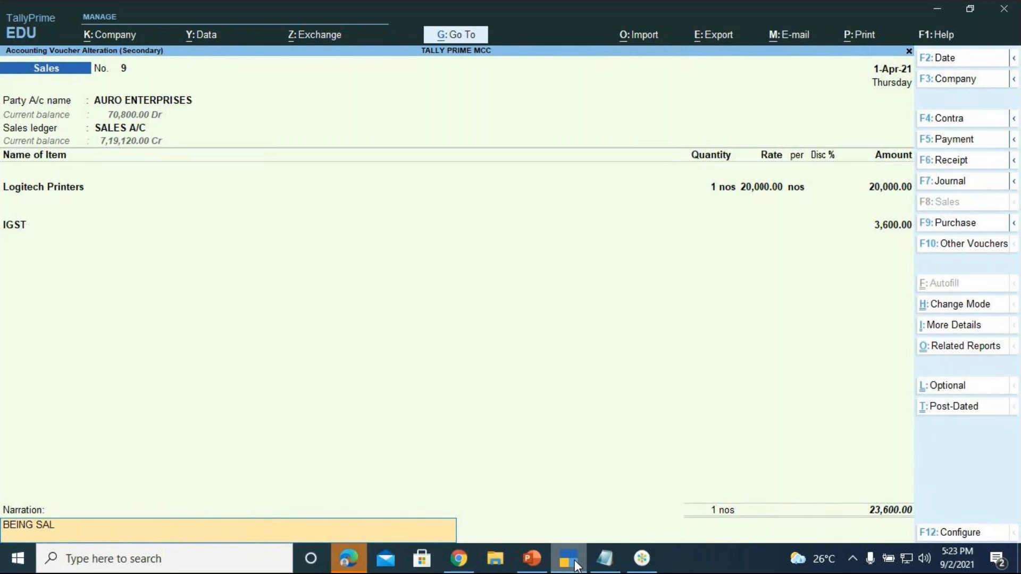
text(E OF I)
text( NO)
text(. OF LOGITE)
text(CH)
text( PRINRE)
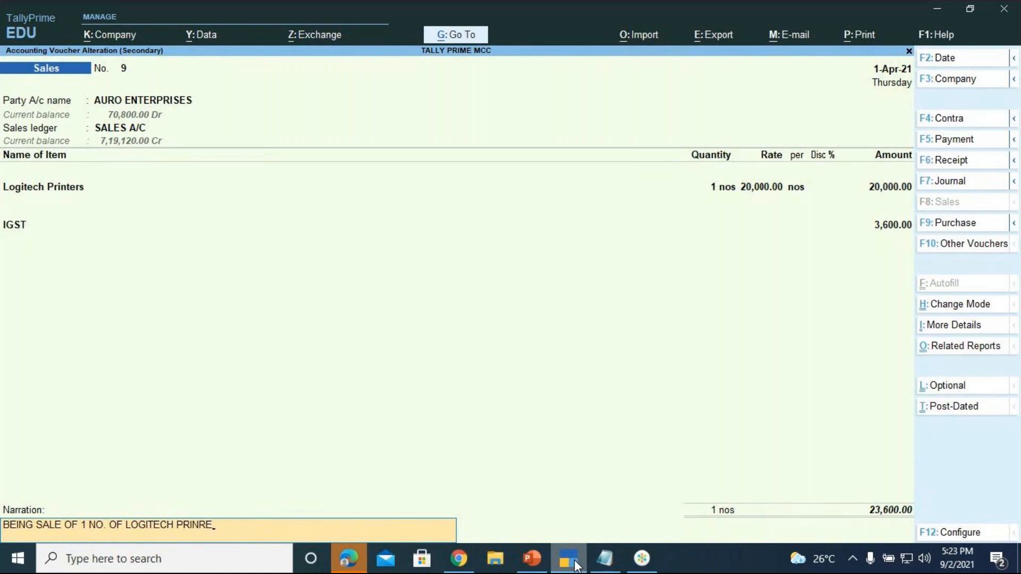
key(BackSpace)
key(BackSpace)
text(TER MADE AND PAY)
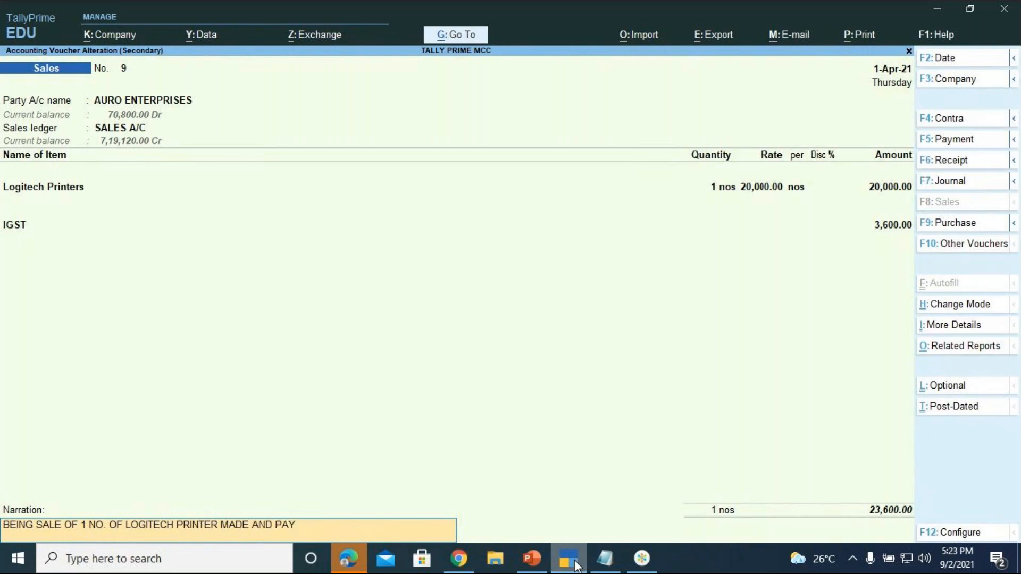
text(MENT RECEIVED)
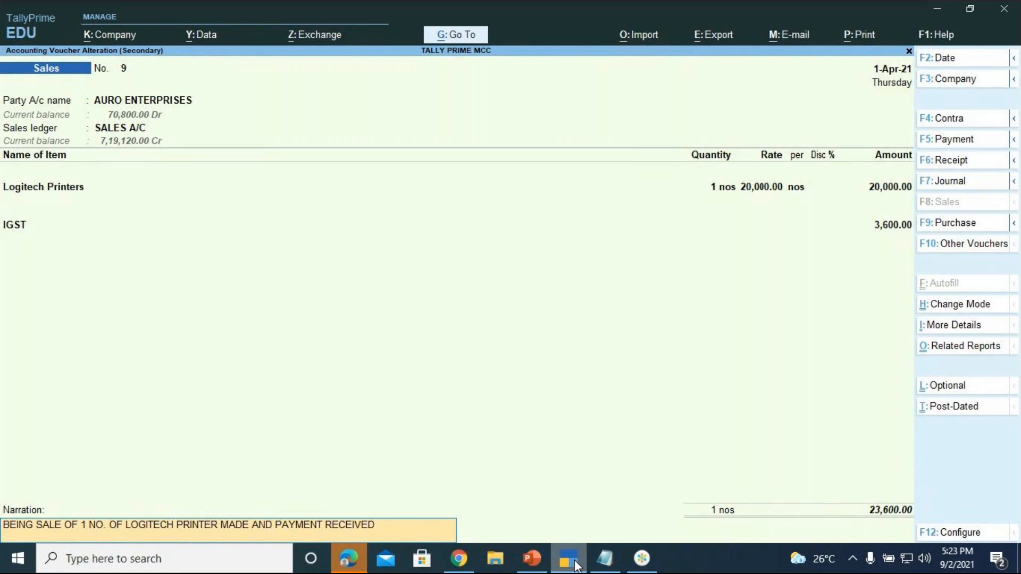
text( IMMEDIATELY)
key(Return)
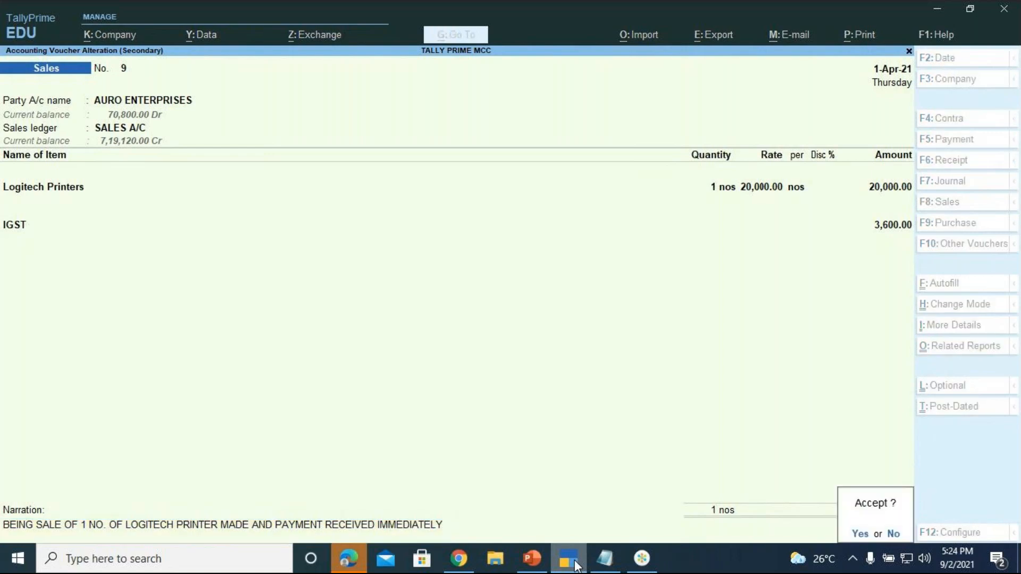
key(Return)
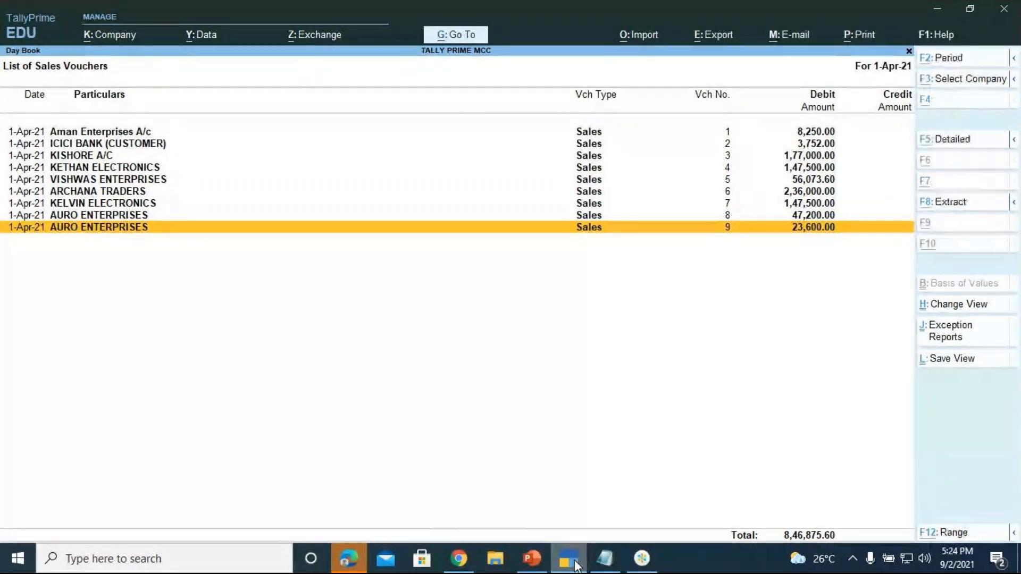
Display the Ledger Outstandings report for AURO ENTERPRISES from the Receivables & Payables reports
key(alt+g)
key(Down)
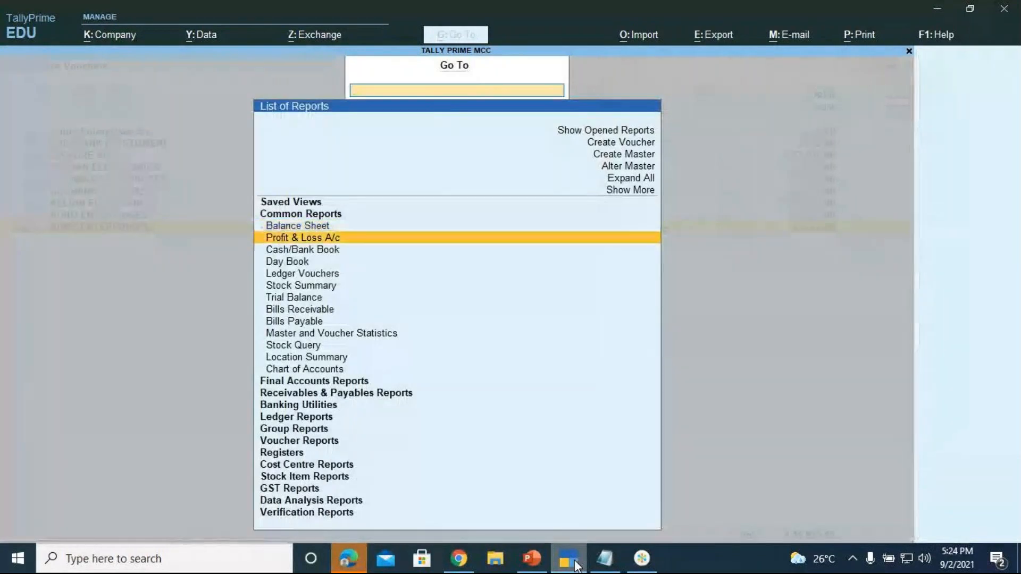
key(Down)
key(Down)
key(Down)
key(Down)
key(Down)
key(Down)
key(Down)
key(Down)
key(Down)
key(Down)
key(Down)
key(Down)
key(Down)
key(Down)
key(Up)
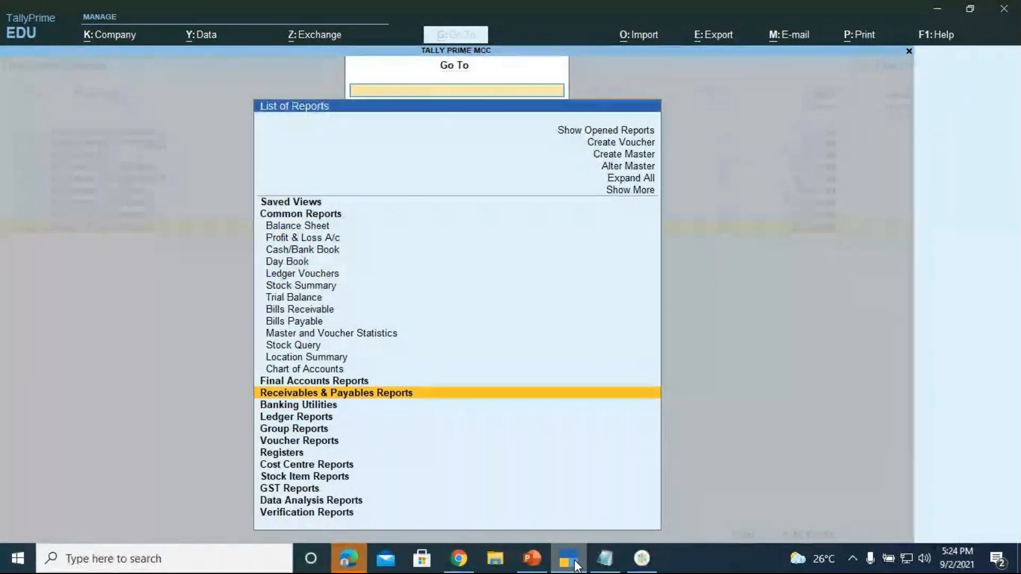
key(Return)
key(Down)
key(Down)
key(Down)
key(Down)
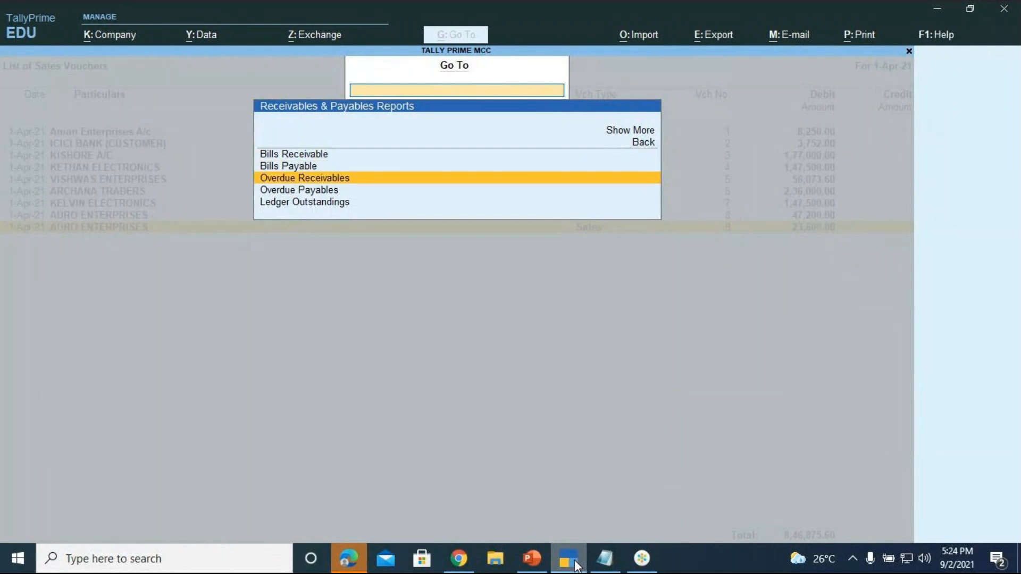
key(Return)
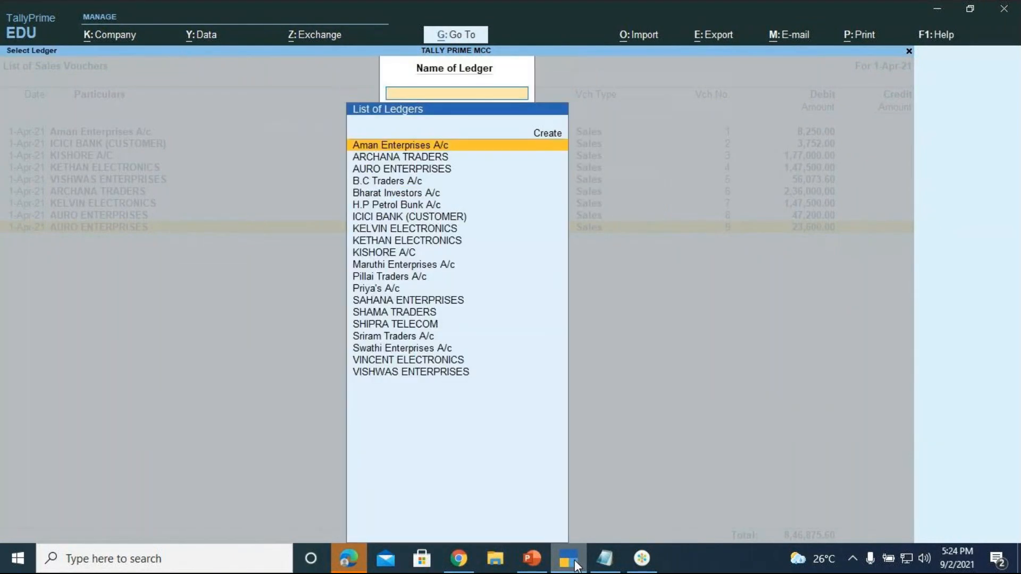
key(Down)
key(Down)
key(Return)
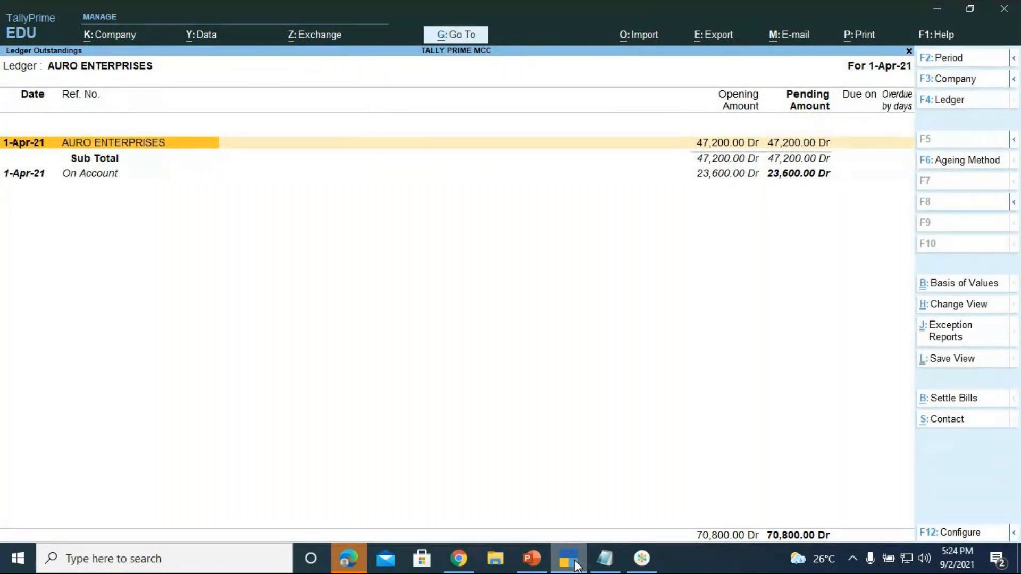
Examine the sales details of AURO ENTERPRISES' pending bill and its On Account entry, and return to the list of sales vouchers
key(shift+Return)
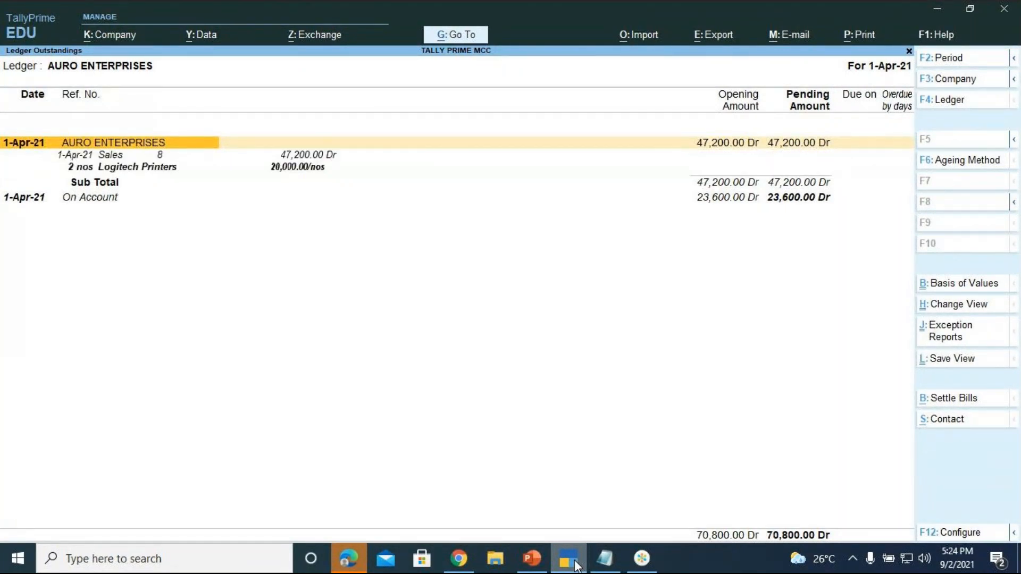
key(Down)
key(Down)
key(Down)
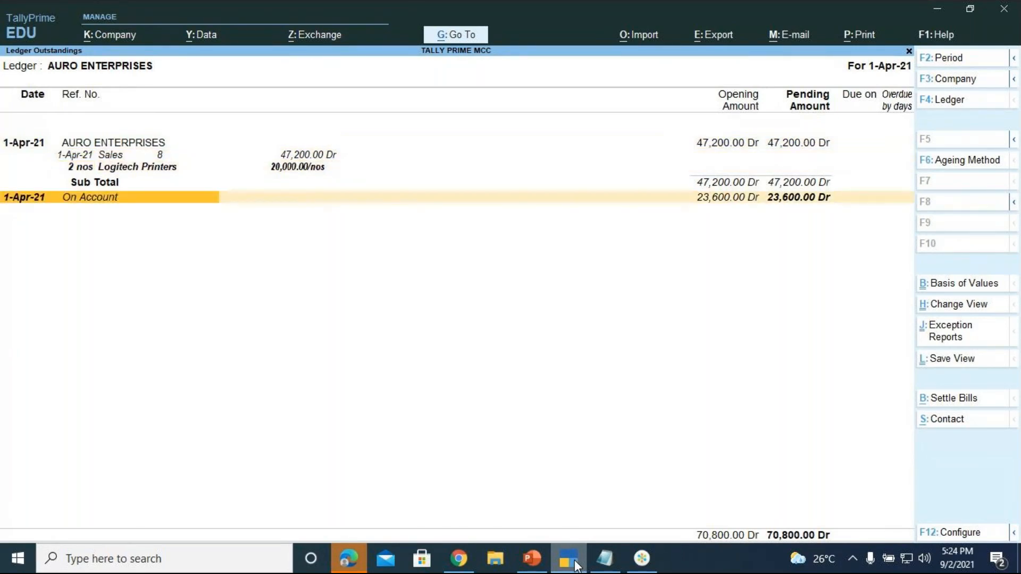
key(alt)
key(alt)
key(alt)
key(Escape)
key(Escape)
key(Escape)
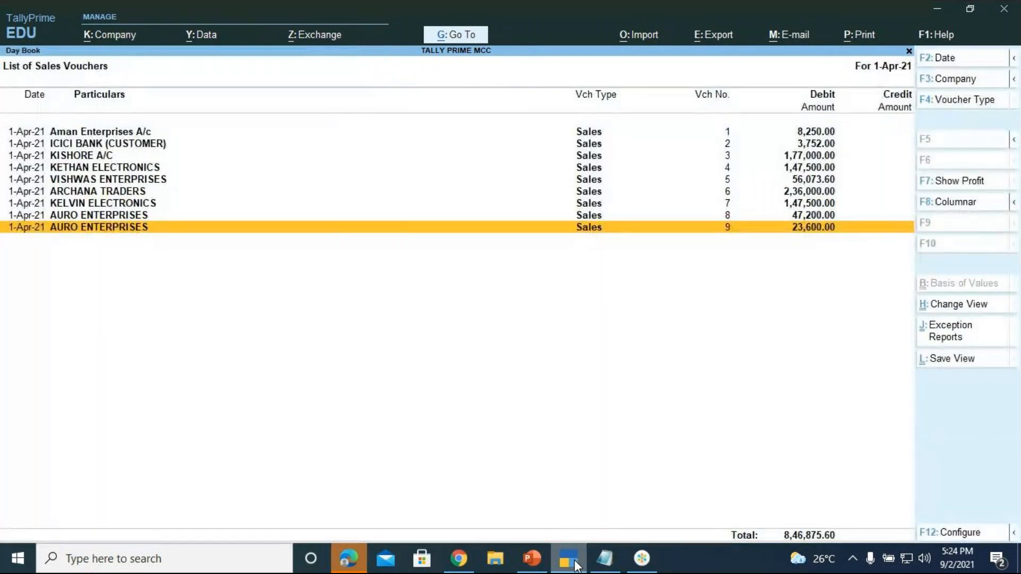
Create a new accounting voucher and switch its type to Receipt
key(alt)
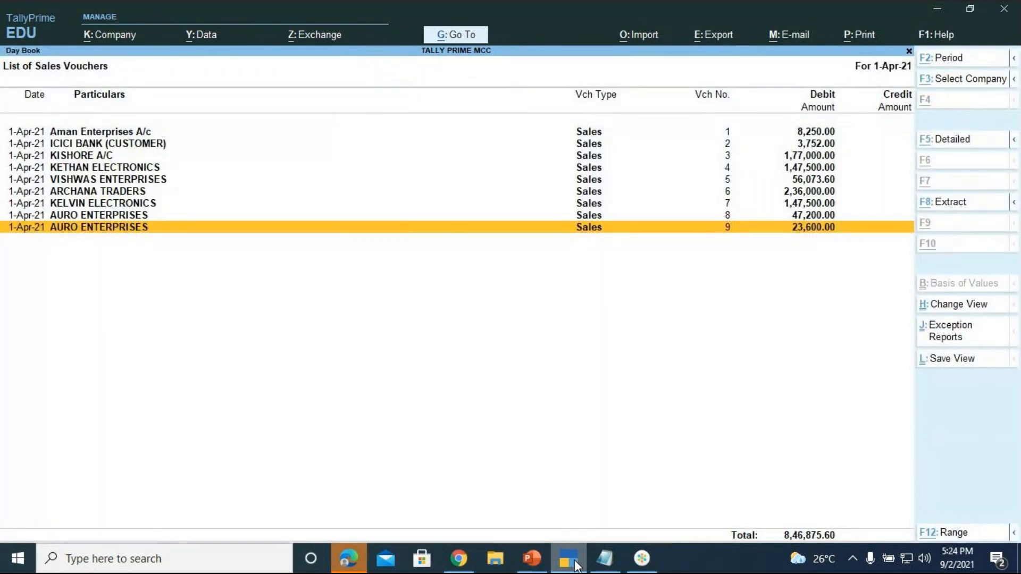
key(alt+g)
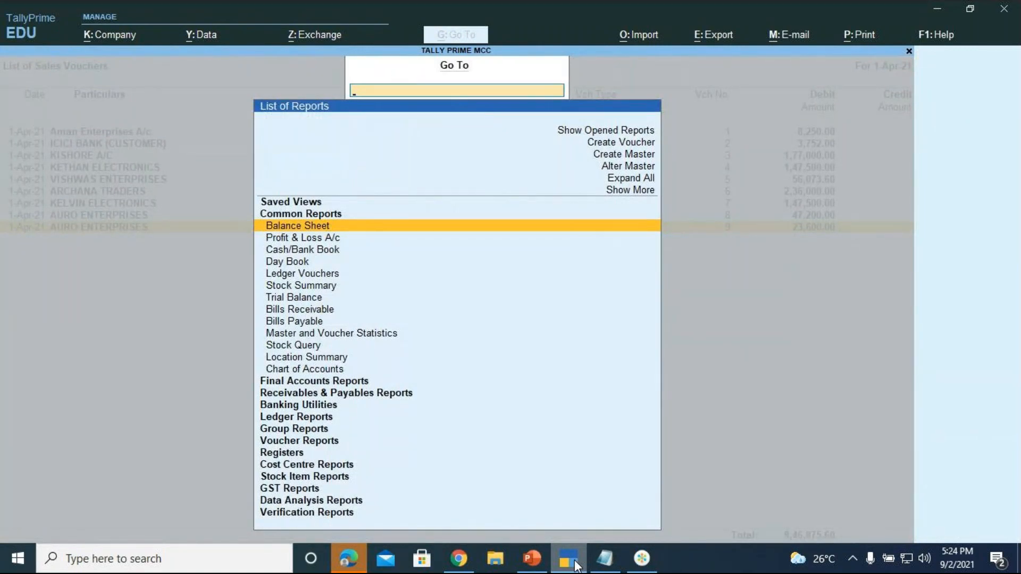
key(Up)
key(Up)
key(Up)
key(Up)
key(Up)
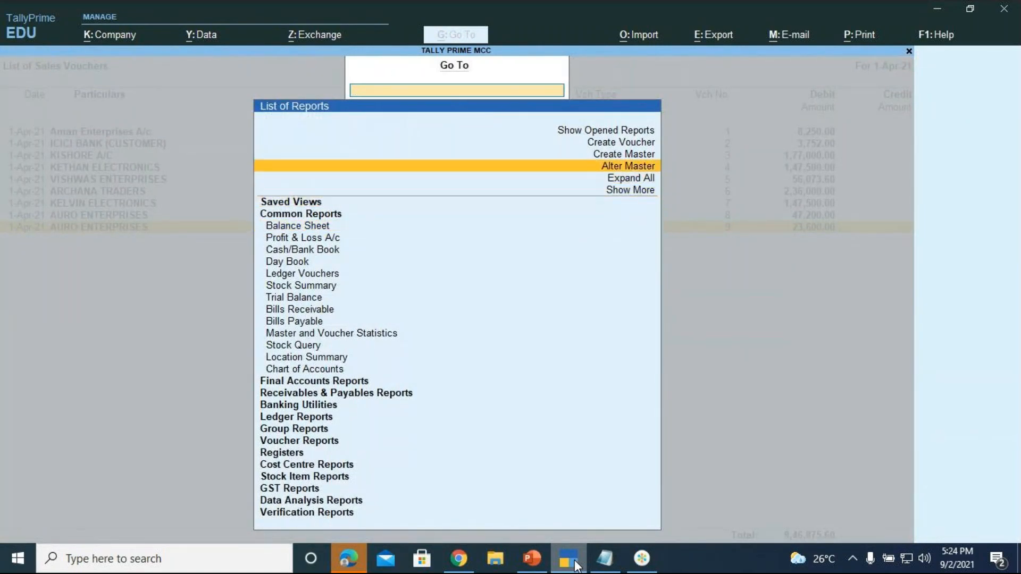
key(Up)
key(Up)
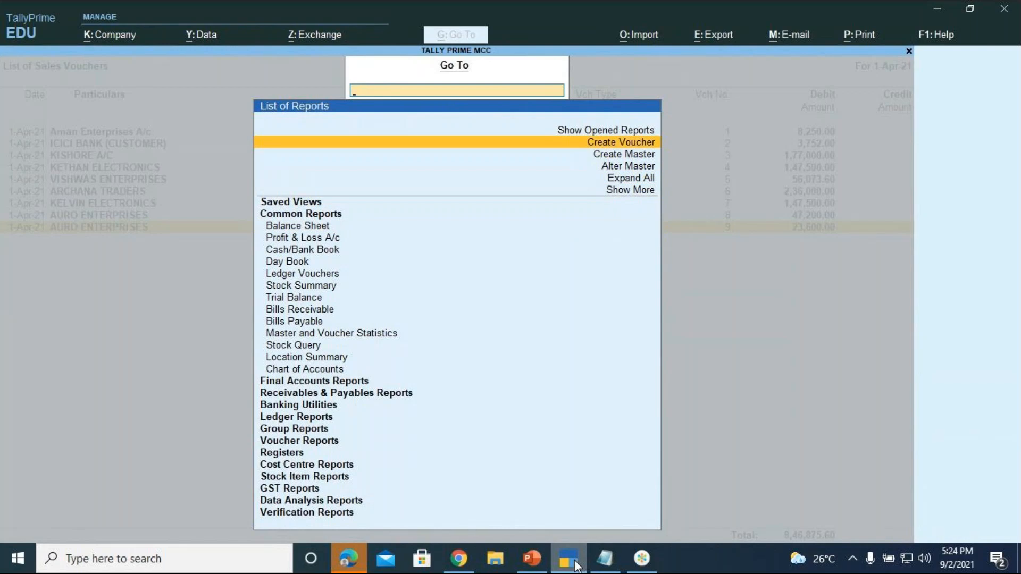
key(Return)
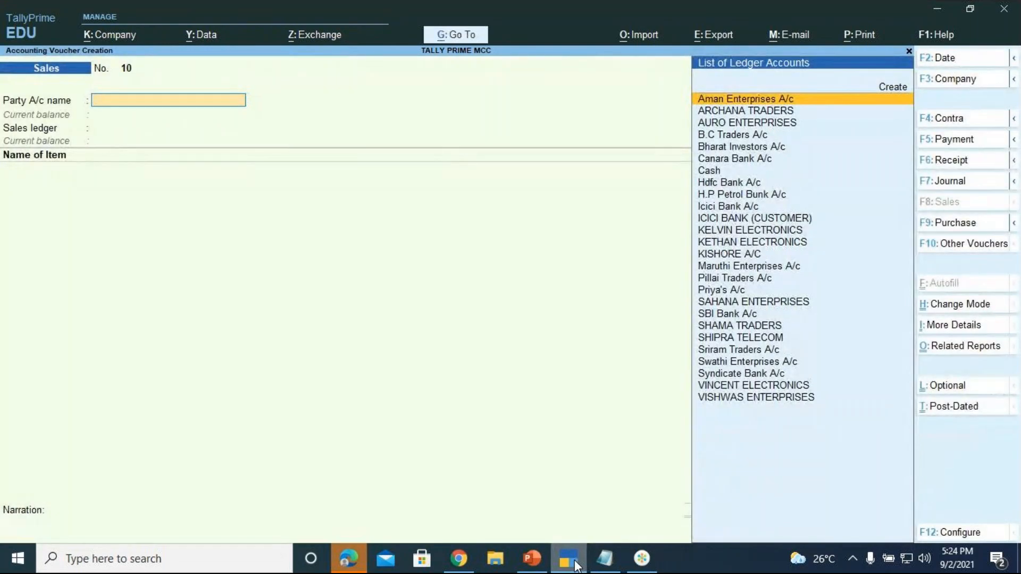
key(F6)
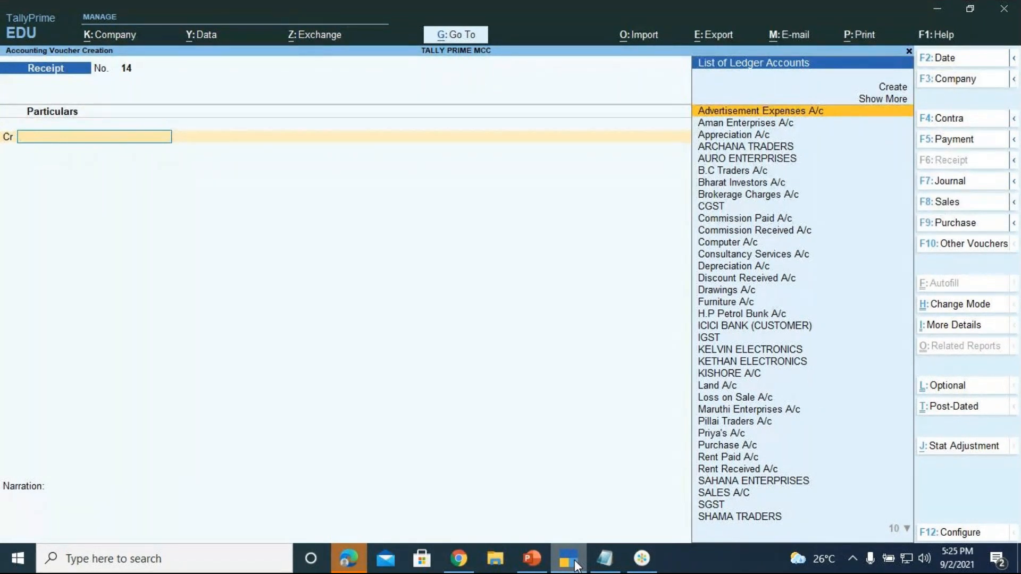
Credit AURO ENTERPRISES with 70,800 in the receipt voucher
key(Down)
key(Down)
key(Down)
key(Down)
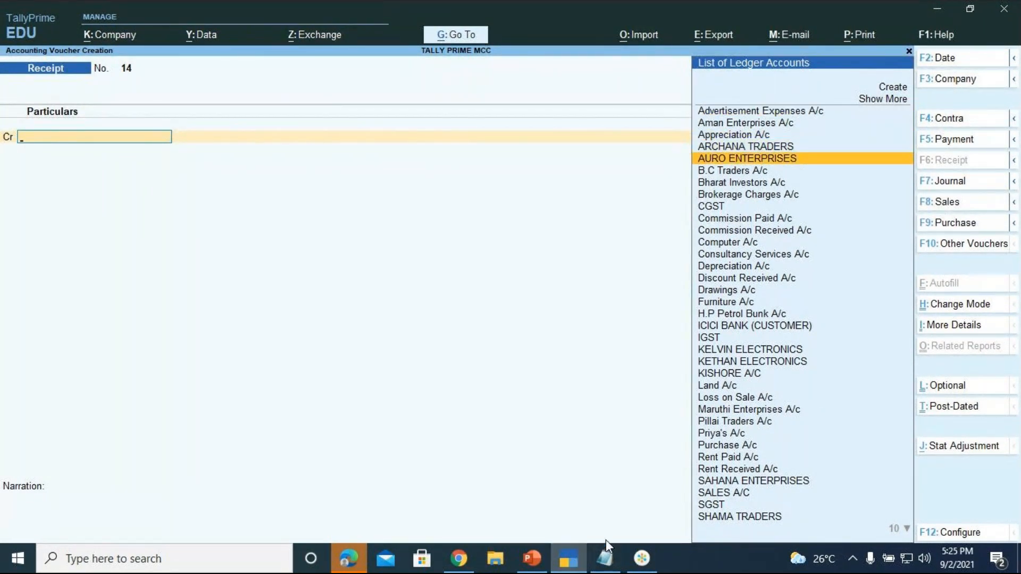
key(Return)
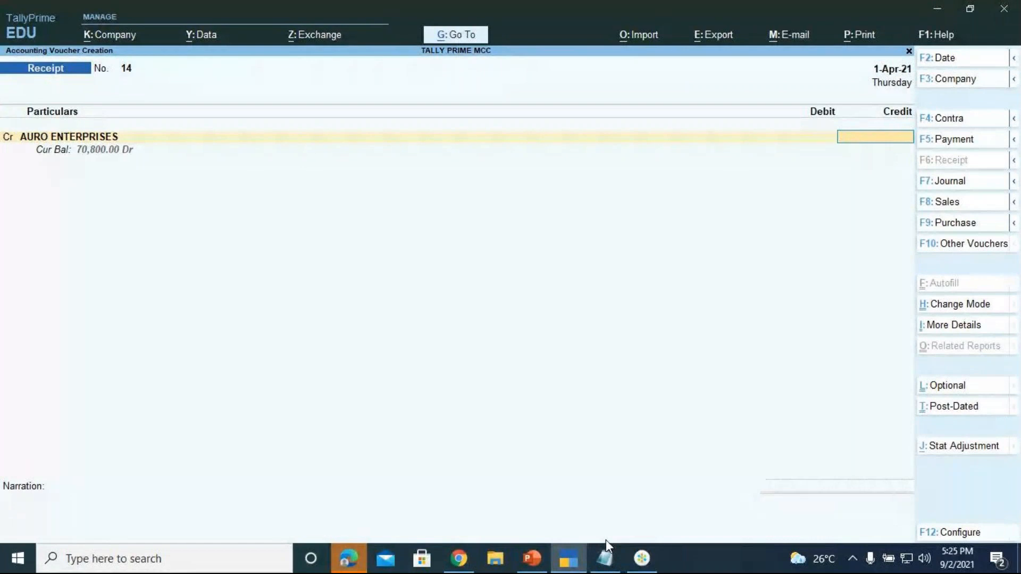
text(70)
text(800)
key(Return)
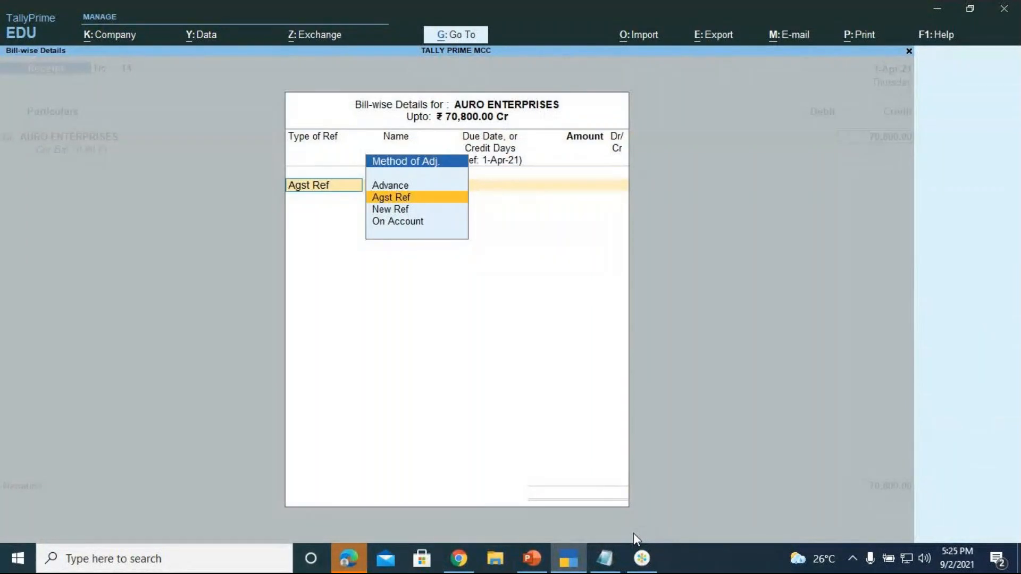
Allocate 47,200 of the receipt as Agst Ref to the pending AURO ENTERPRISES bill and 23,600 as On Account
key(Return)
key(Return)
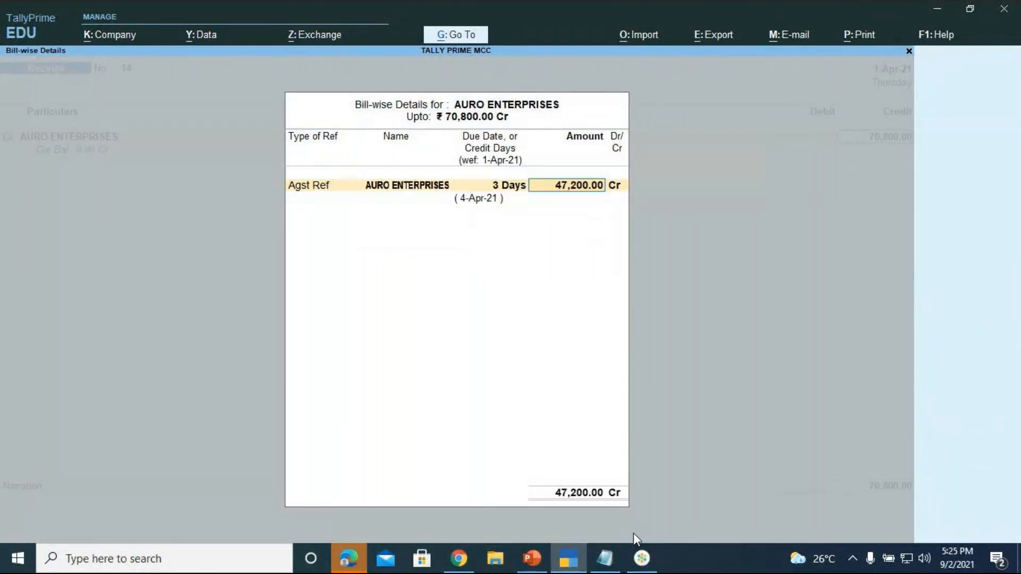
key(Return)
key(Return)
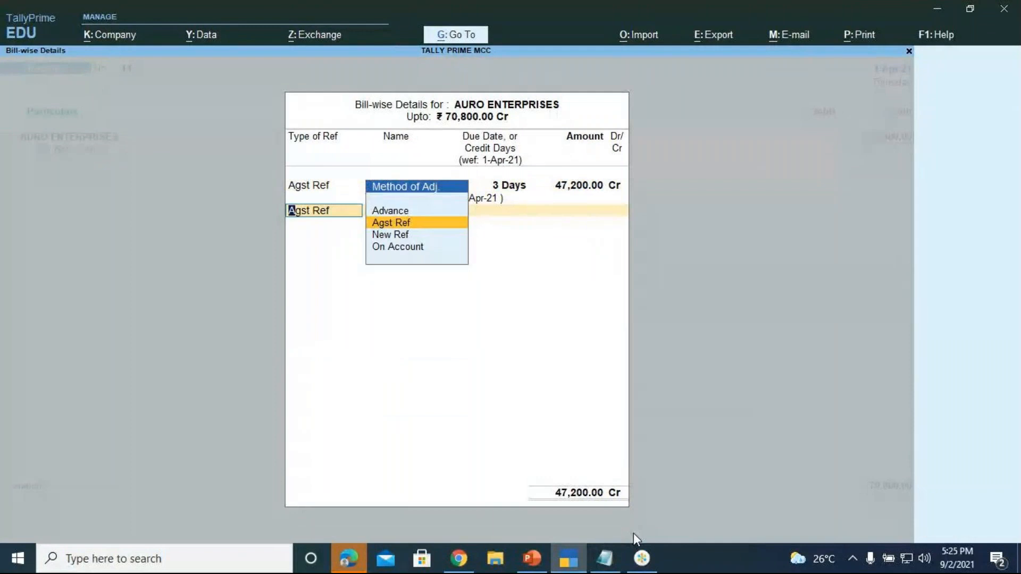
key(Return)
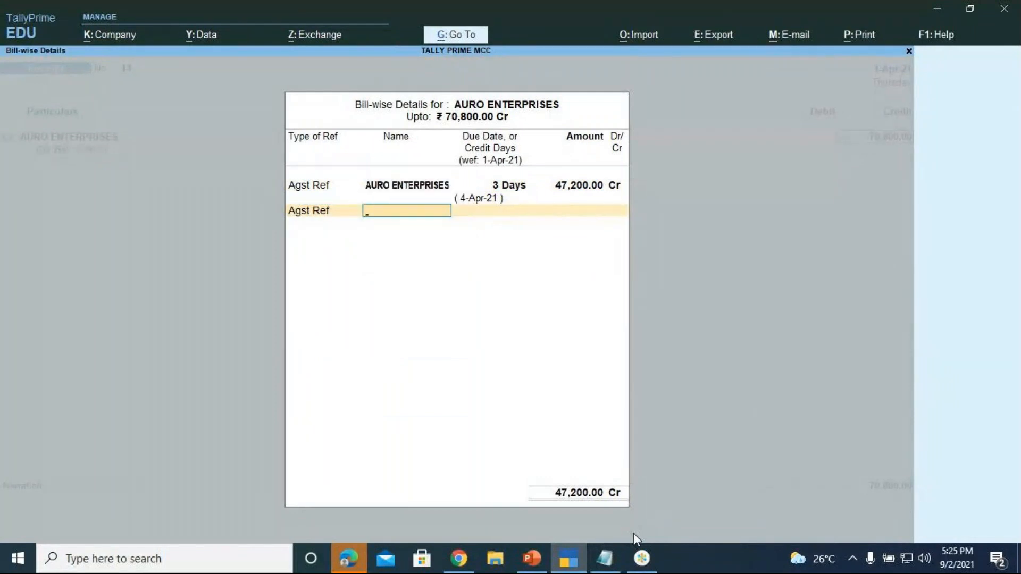
key(BackSpace)
key(Down)
key(Down)
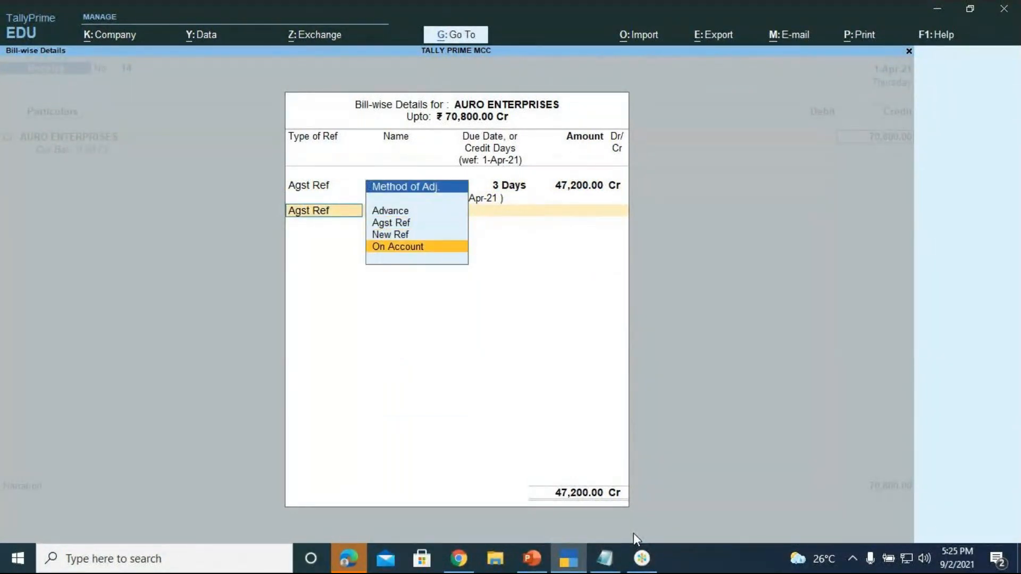
key(Return)
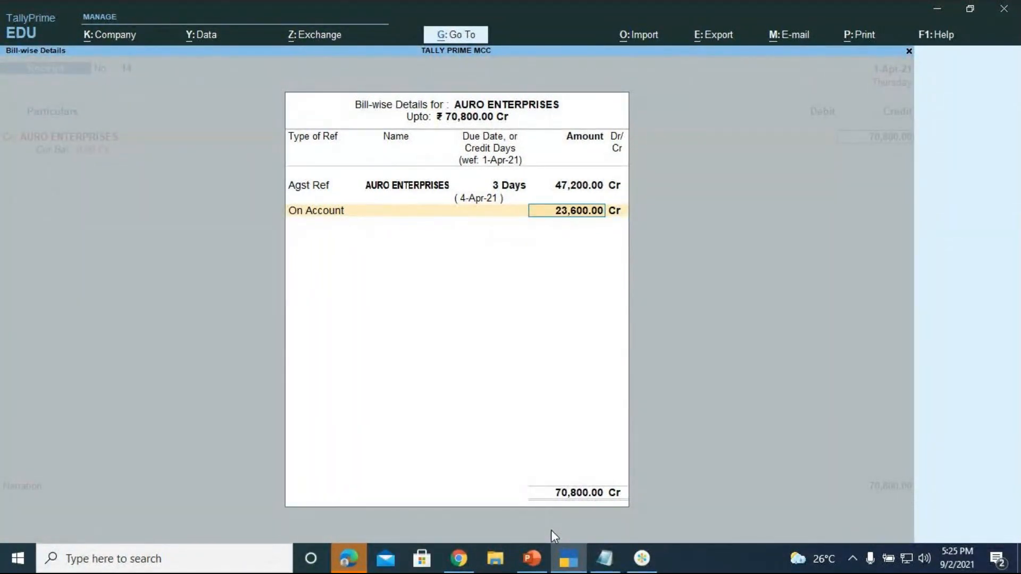
Go back to the receipt's credit amount and recheck it together with the Agst Ref and On Account allocations
key(BackSpace)
key(BackSpace)
key(BackSpace)
key(BackSpace)
key(BackSpace)
key(BackSpace)
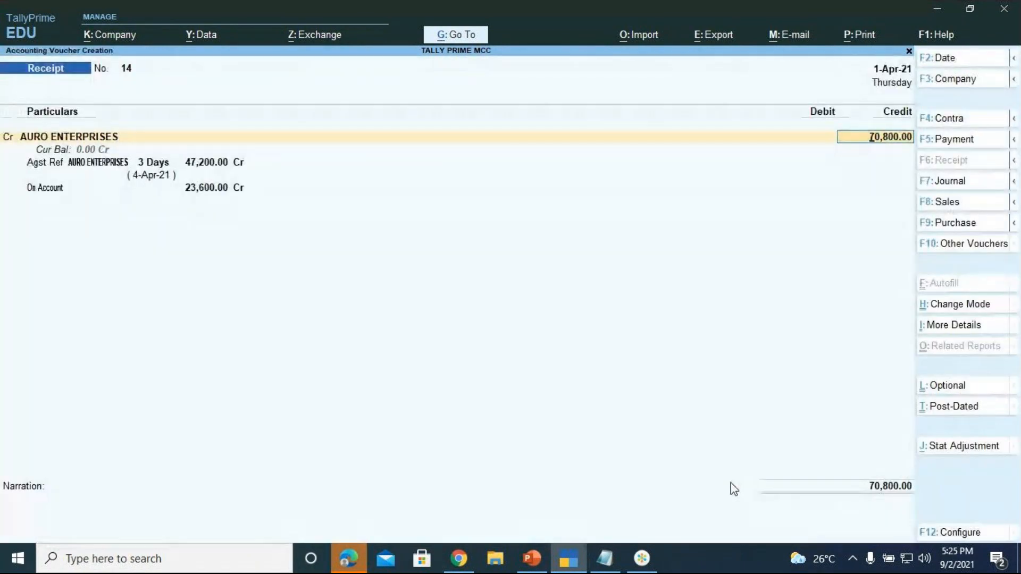
key(Return)
key(Return)
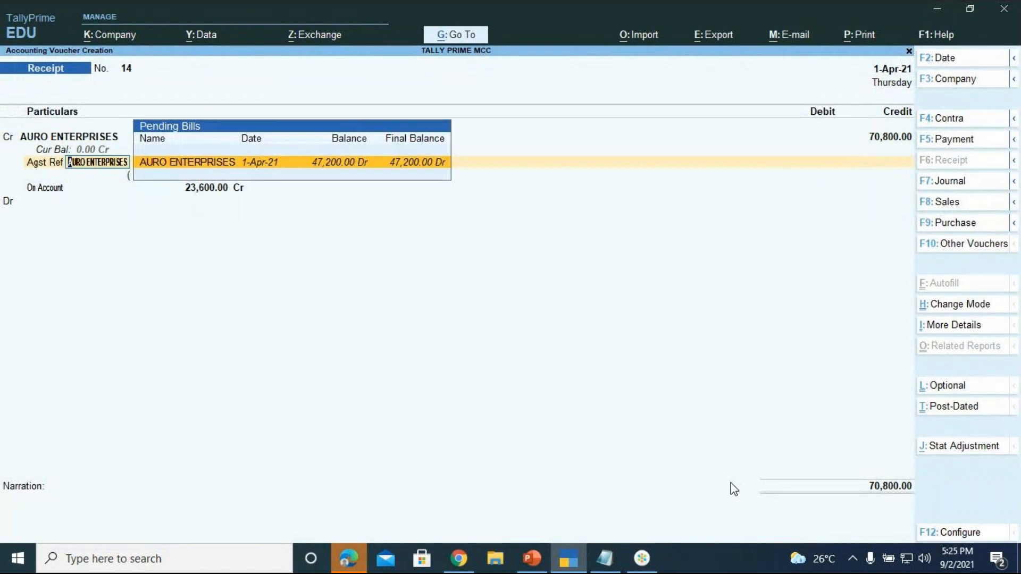
key(Return)
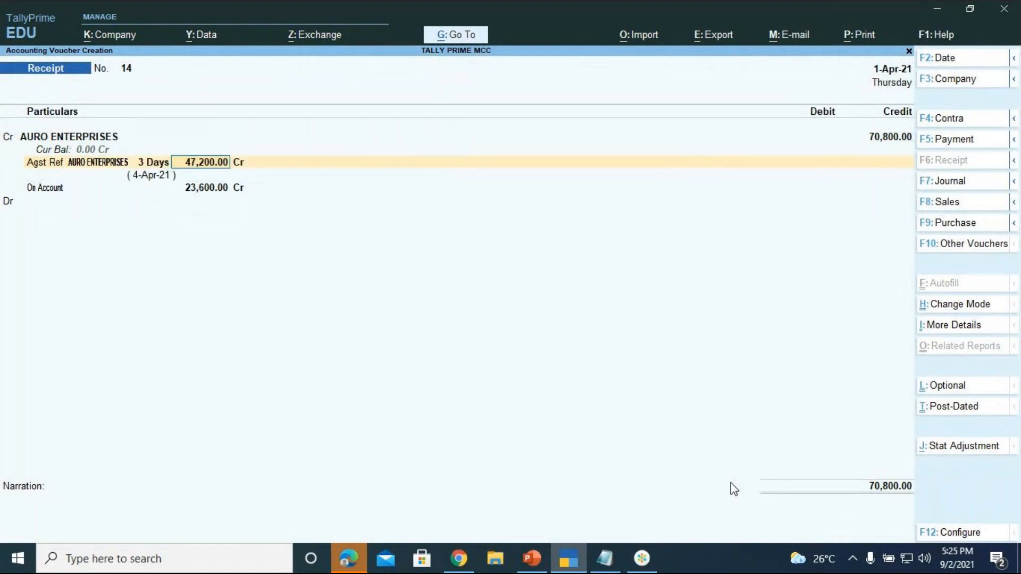
key(Return)
key(Return)
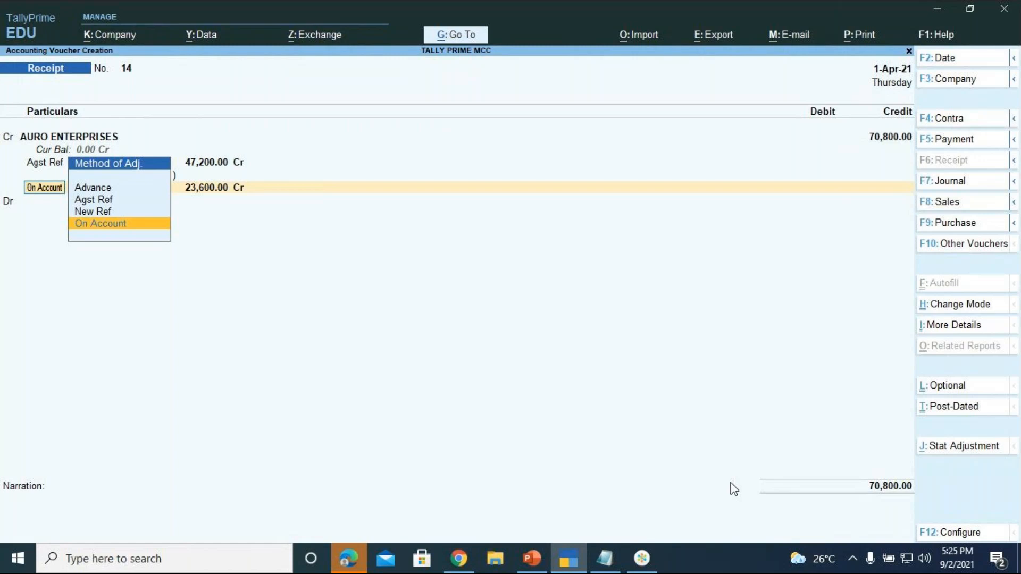
key(Return)
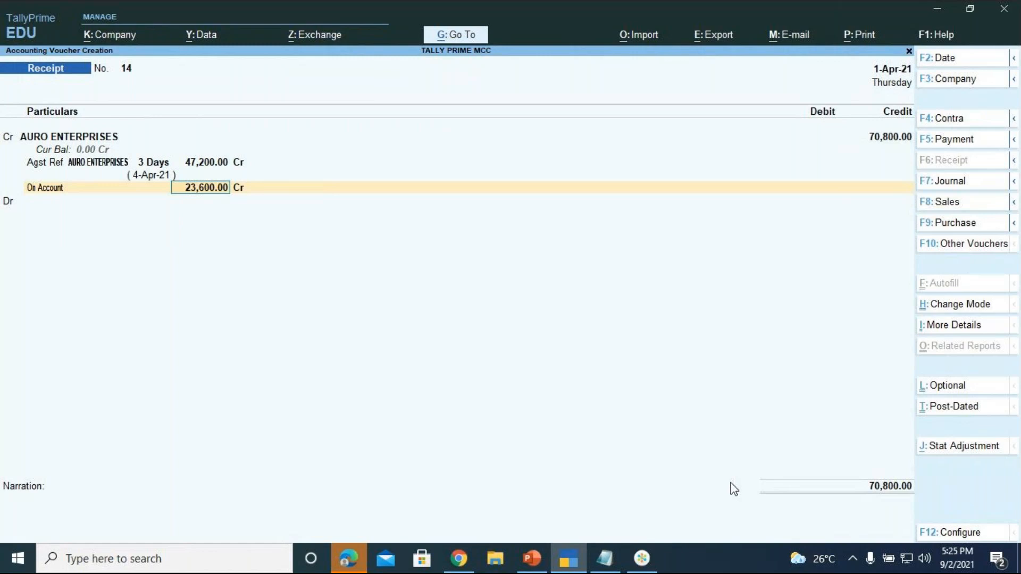
Debit Hdfc Bank A/c with 70,800 in the receipt voucher and close its bank allocations
key(Return)
key(Return)
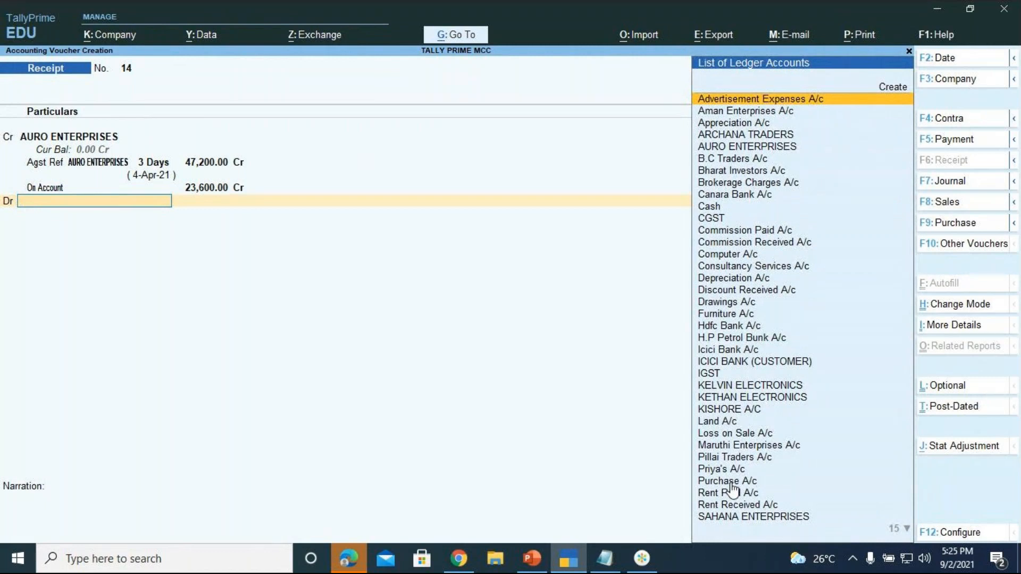
key(Down)
key(Down)
key(Down)
key(Down)
key(Down)
key(Down)
key(Down)
key(Down)
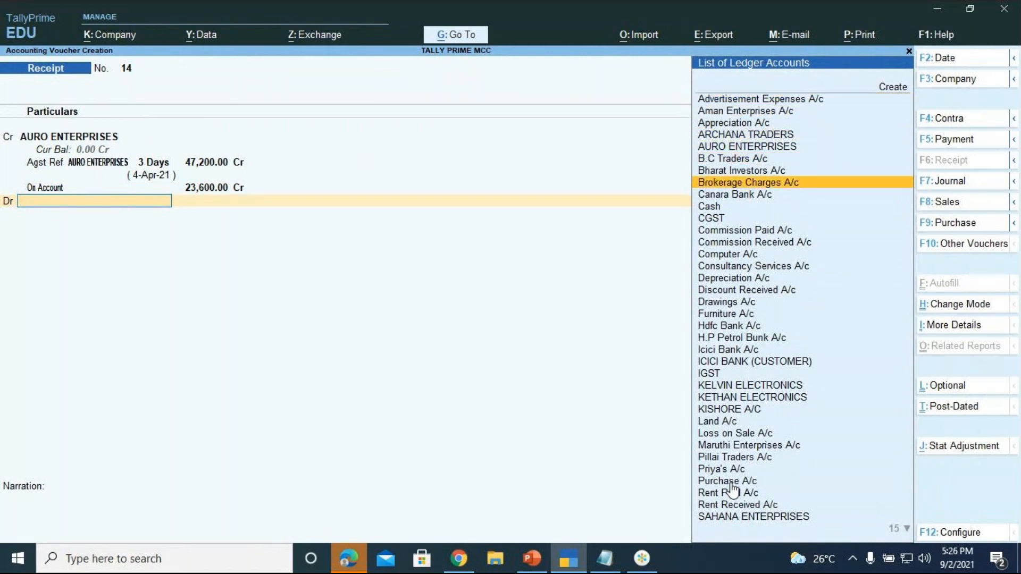
key(Down)
key(Down)
key(Down)
key(Down)
key(Down)
key(Down)
key(Down)
key(Down)
key(Down)
key(Down)
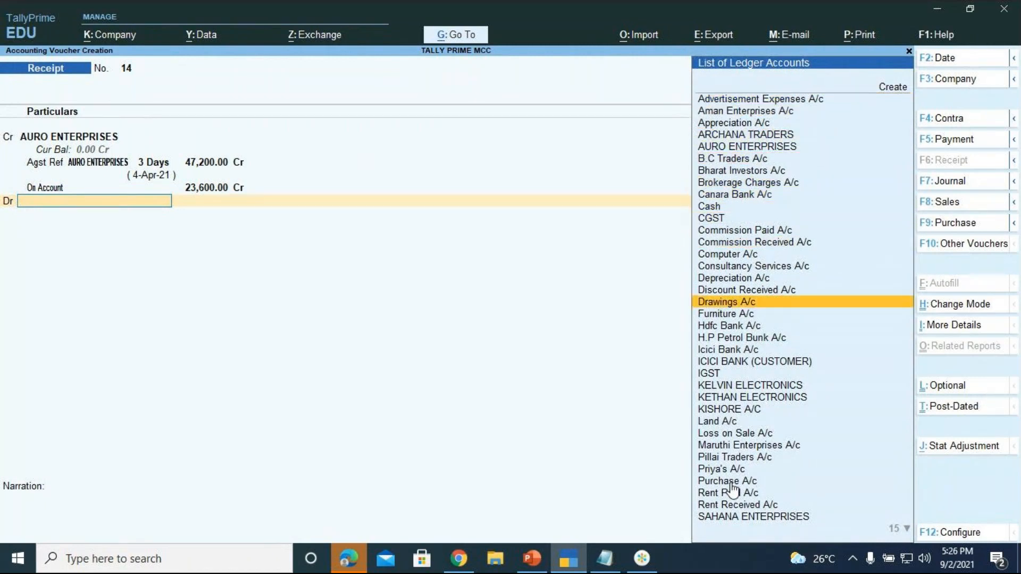
key(Down)
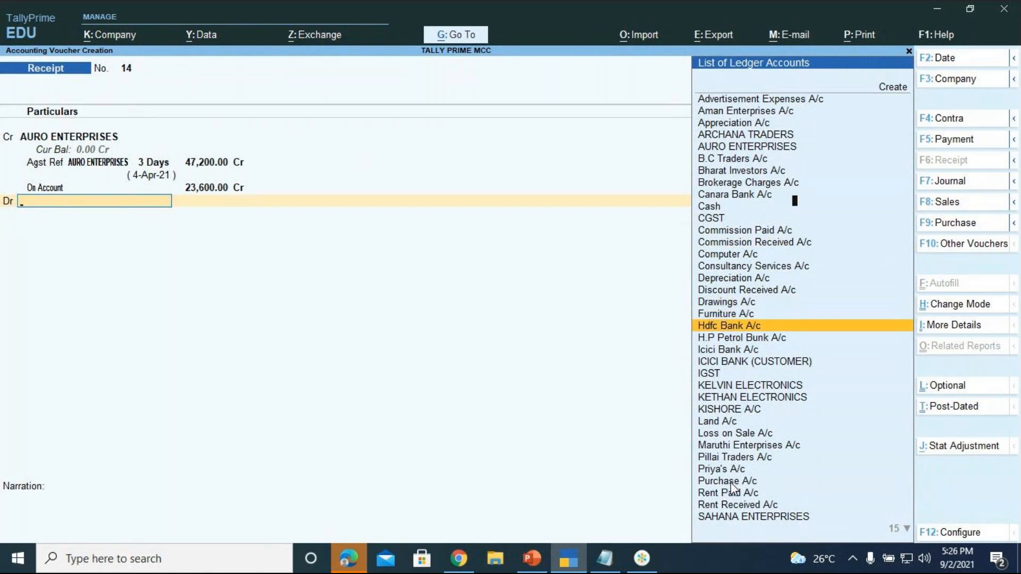
key(Return)
key(Return)
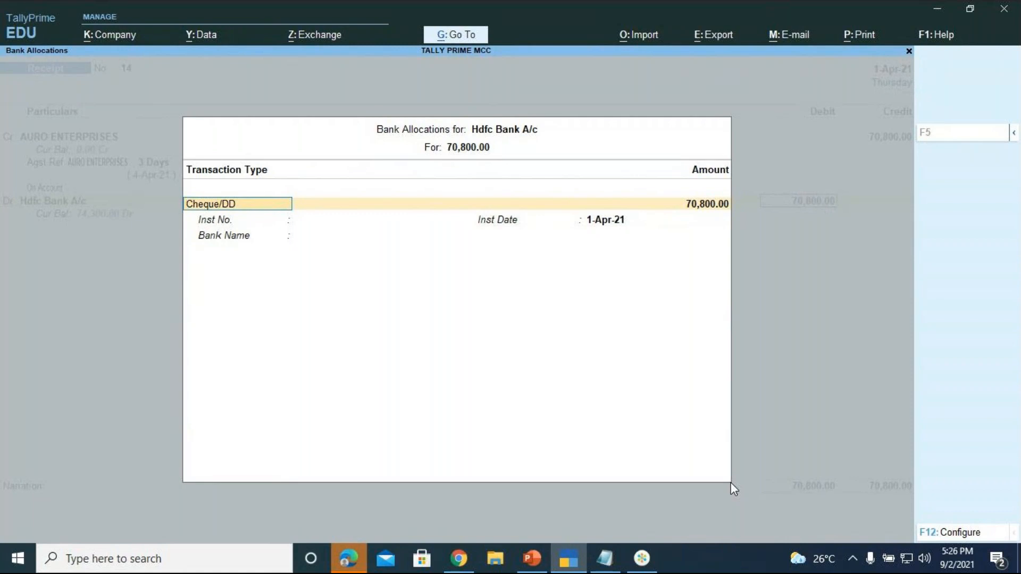
key(ctrl+a)
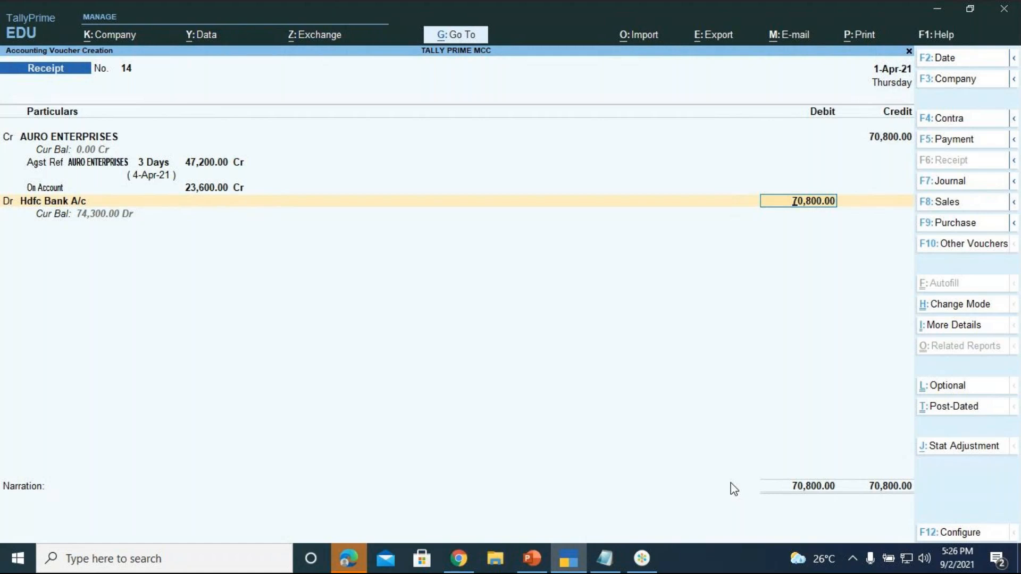
Examine the Hdfc Bank A/c bank allocations and the receipt voucher's configuration options, particularly the bank details
key(Return)
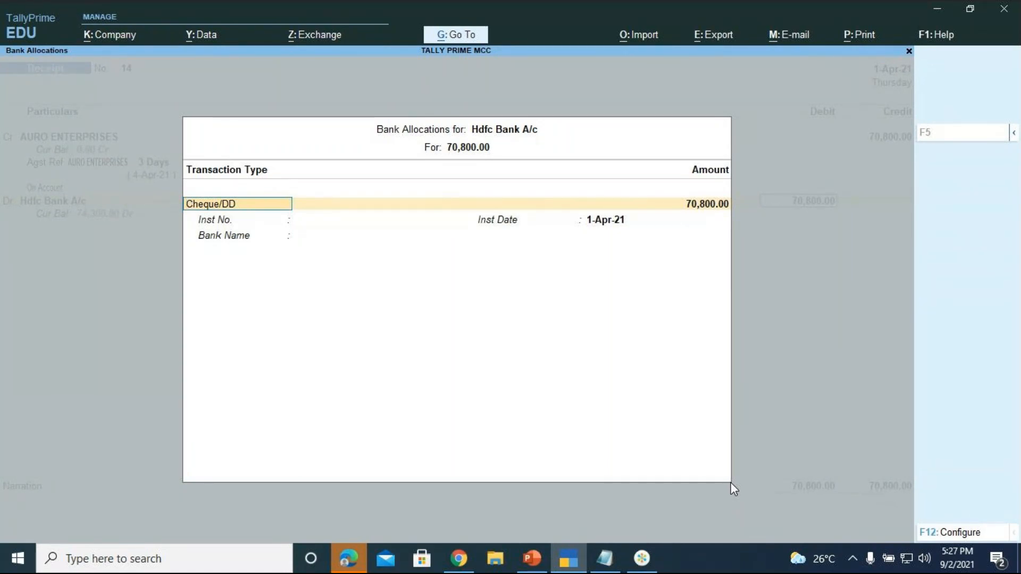
key(BackSpace)
key(Escape)
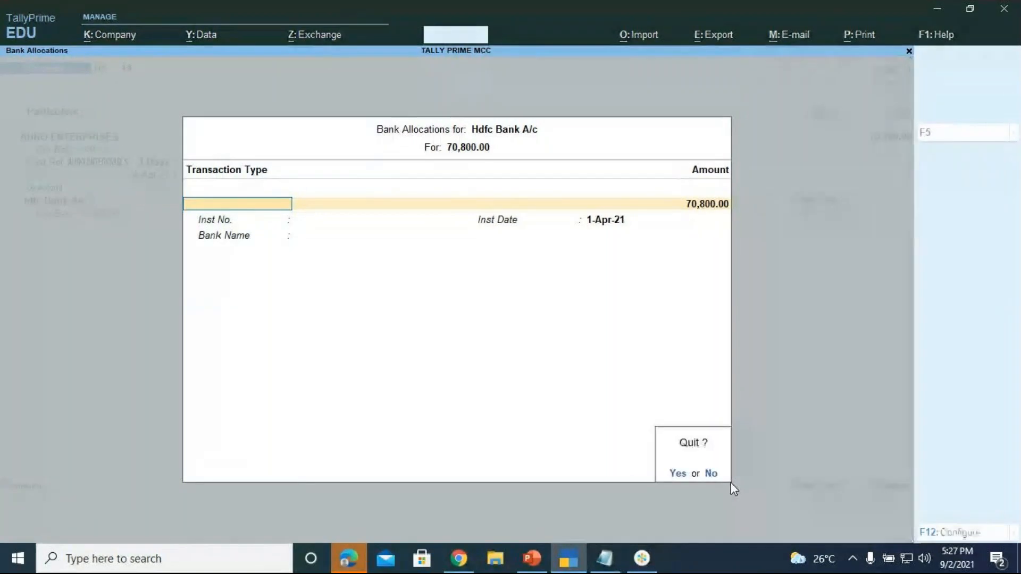
key(y)
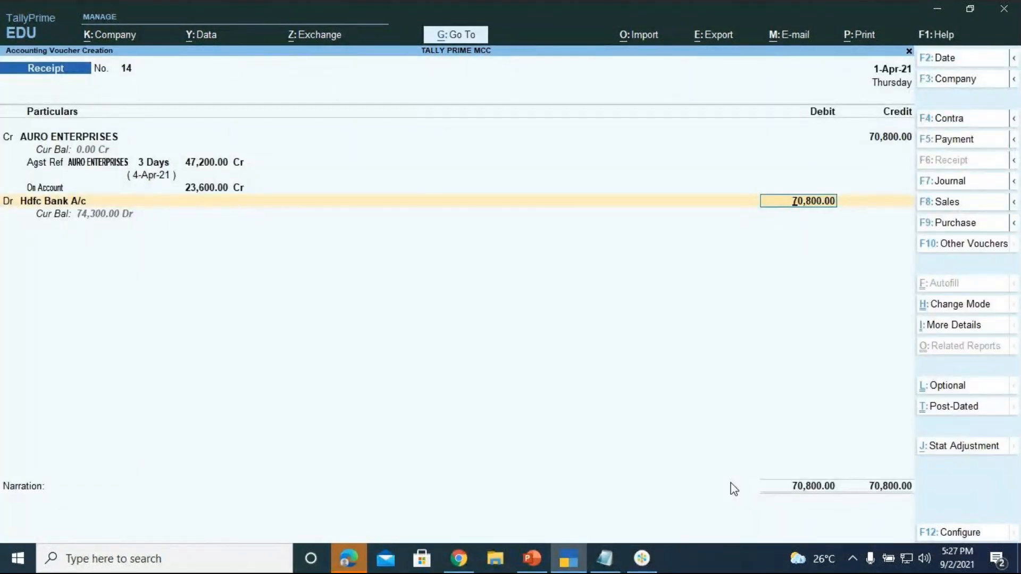
key(F12)
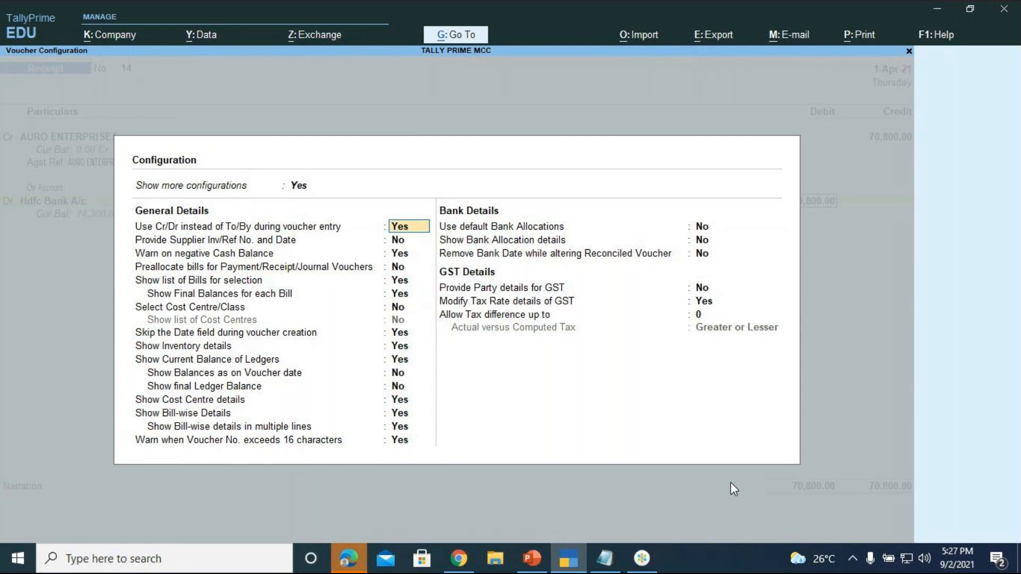
key(BackSpace)
key(Escape)
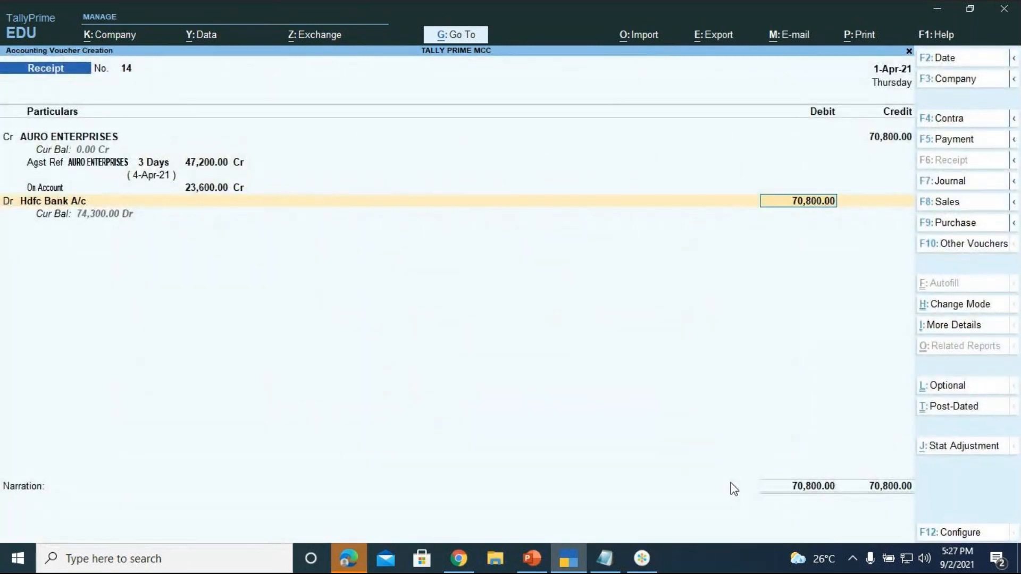
key(Return)
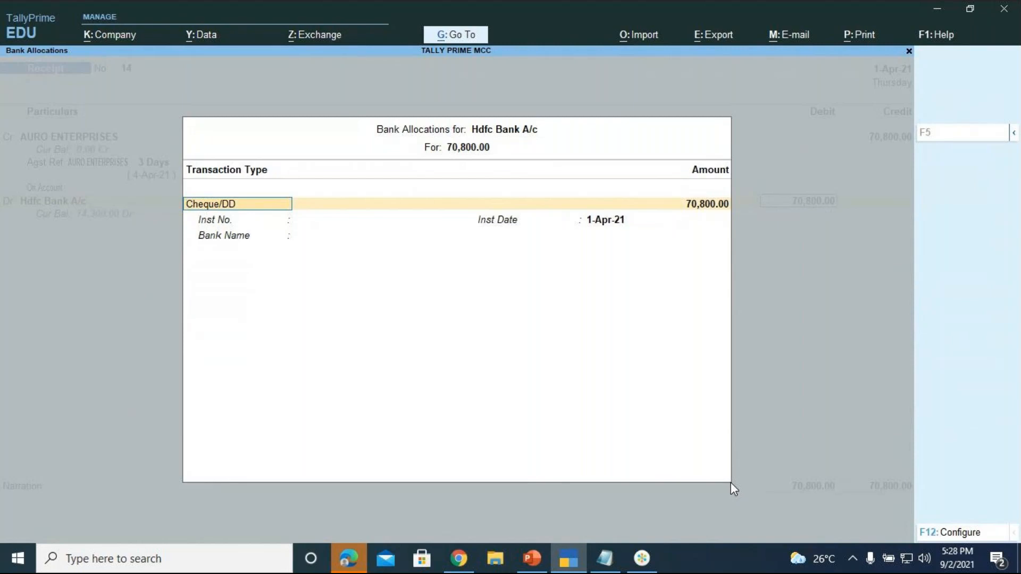
key(BackSpace)
key(Escape)
key(y)
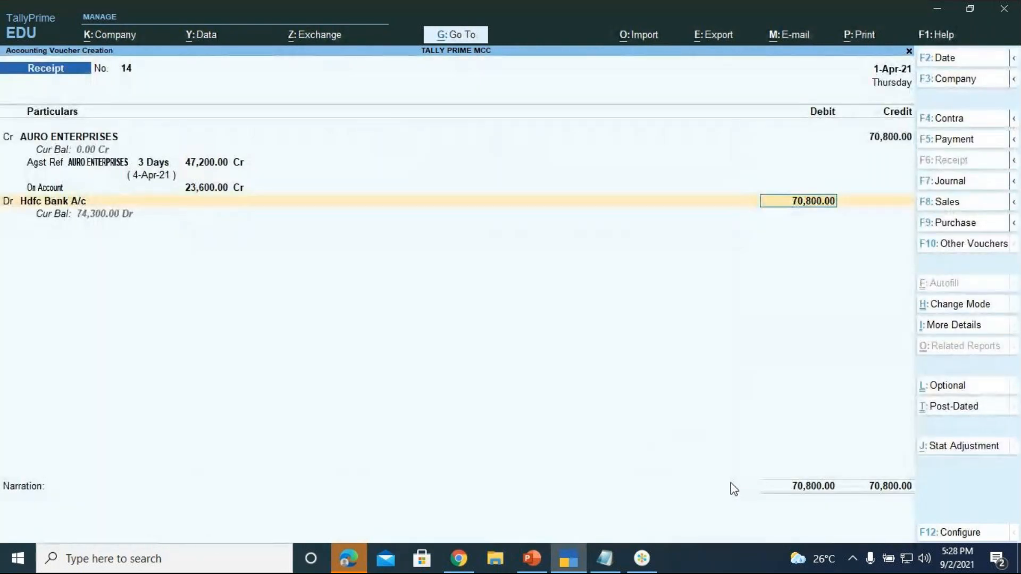
key(F12)
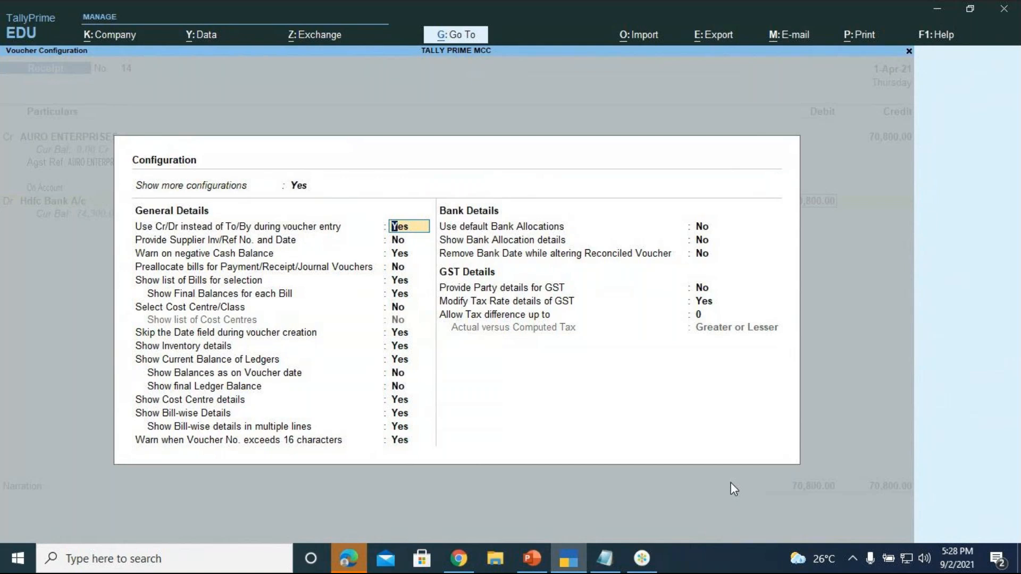
key(Escape)
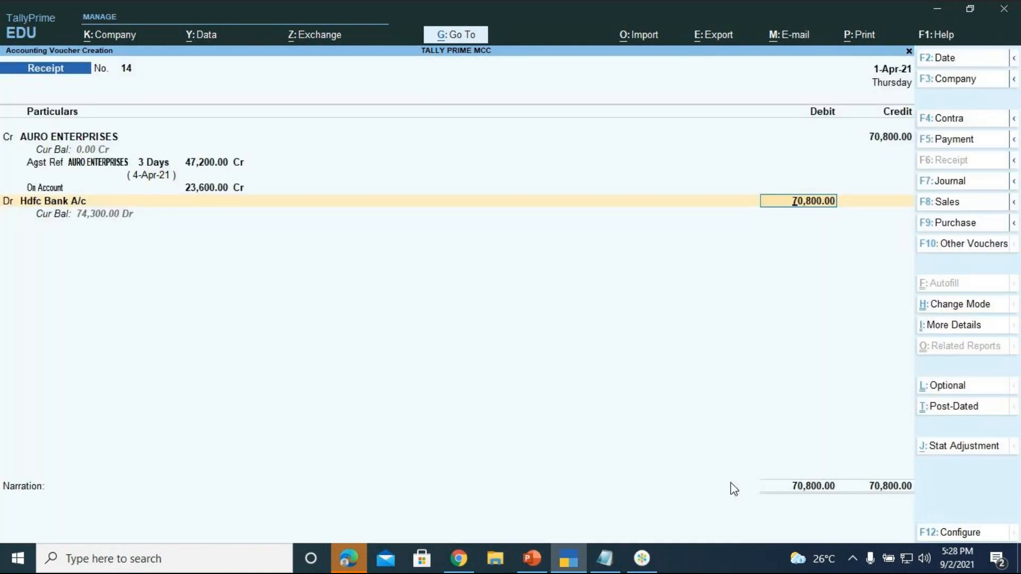
Check the configuration options and available transaction types of the Hdfc Bank A/c bank allocations, leaving them unsaved
key(Return)
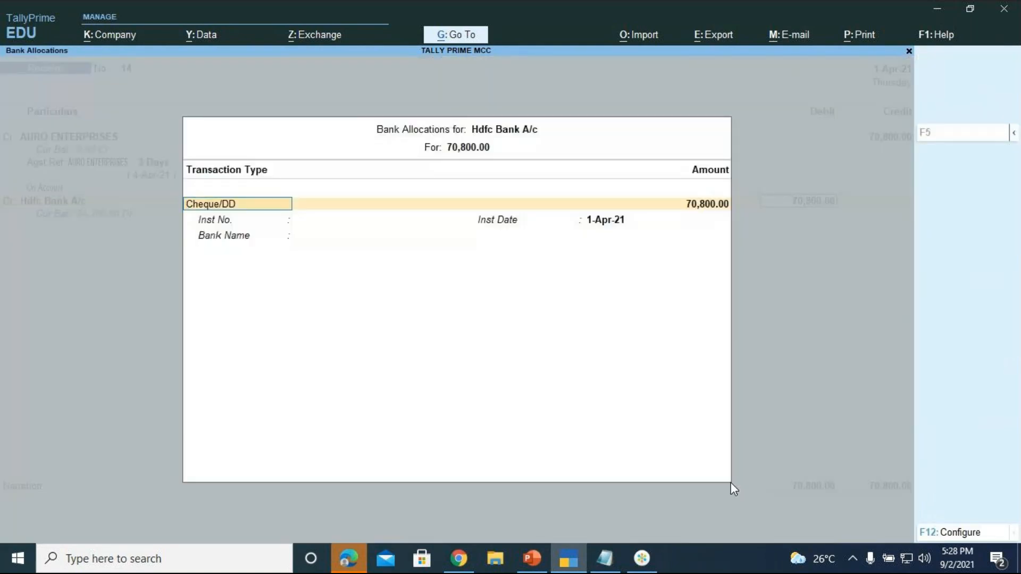
key(F12)
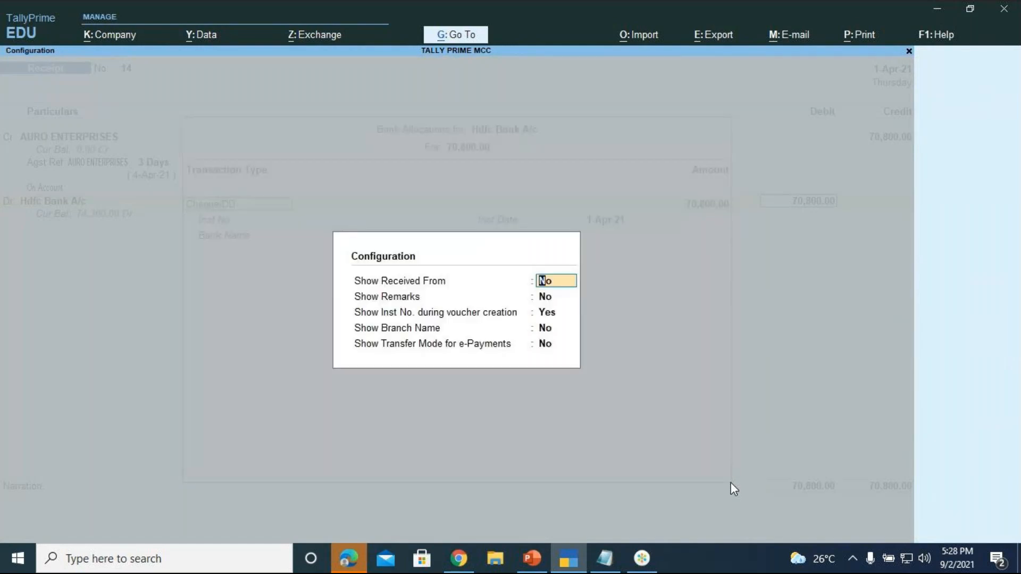
key(Escape)
key(BackSpace)
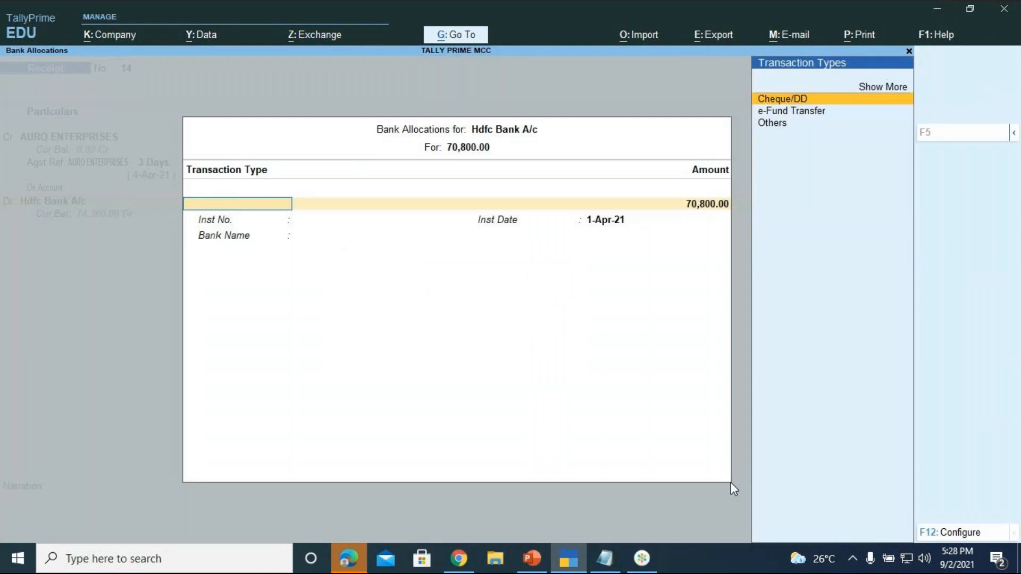
key(Escape)
key(y)
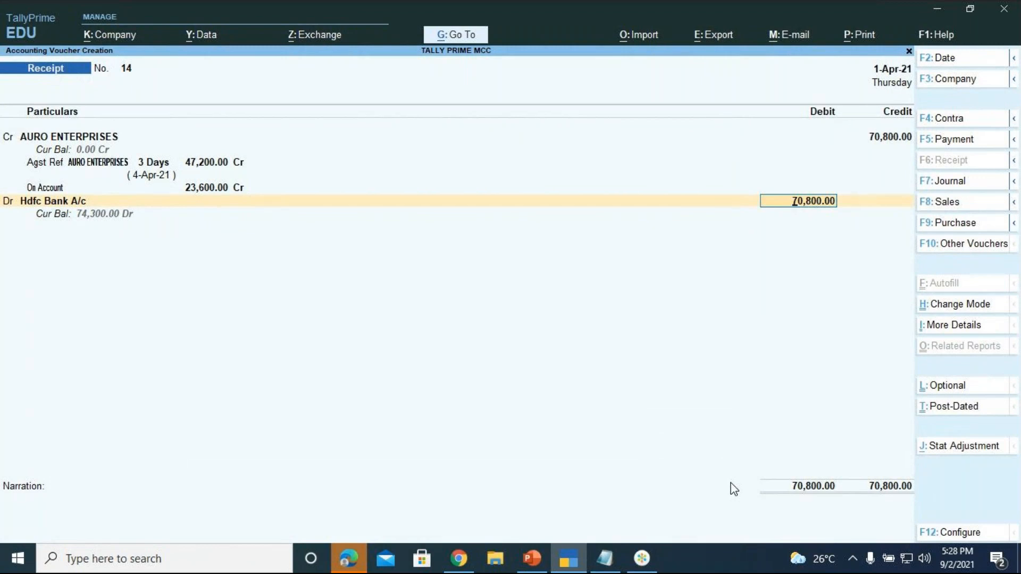
Review the expanded list of additional details available for Hdfc Bank A/c in the receipt voucher
key(ctrl+i)
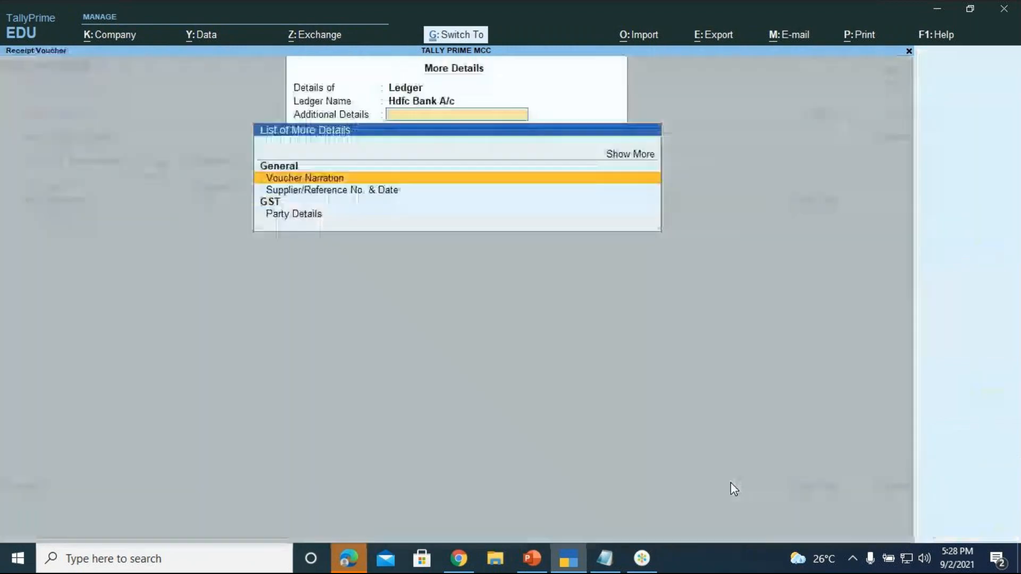
key(Up)
key(Up)
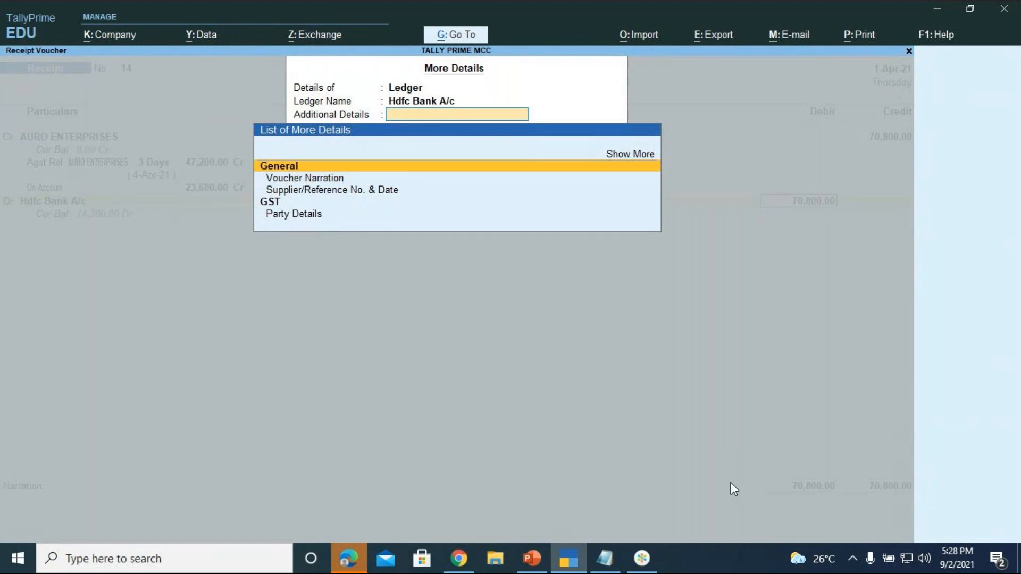
key(Return)
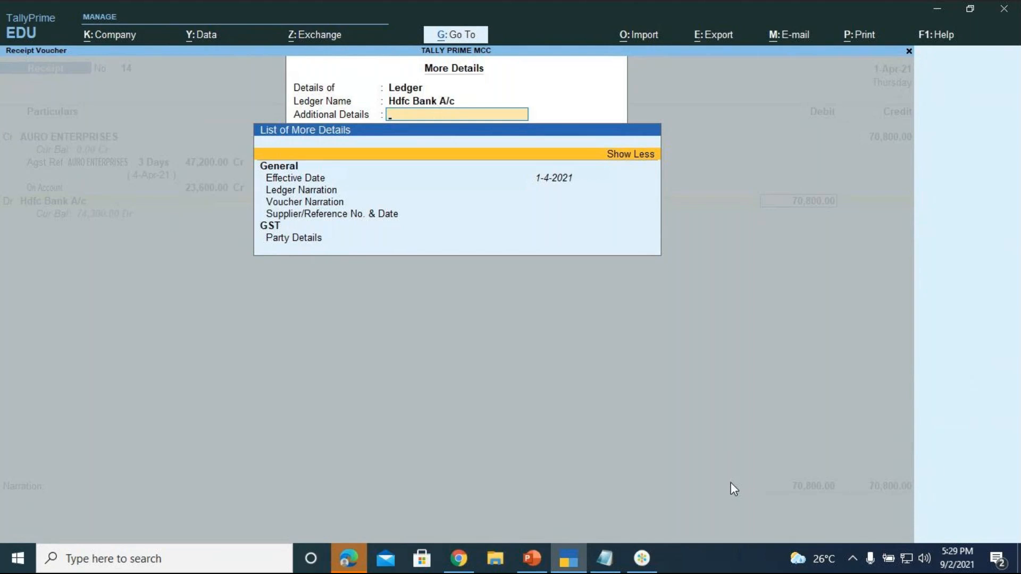
key(Escape)
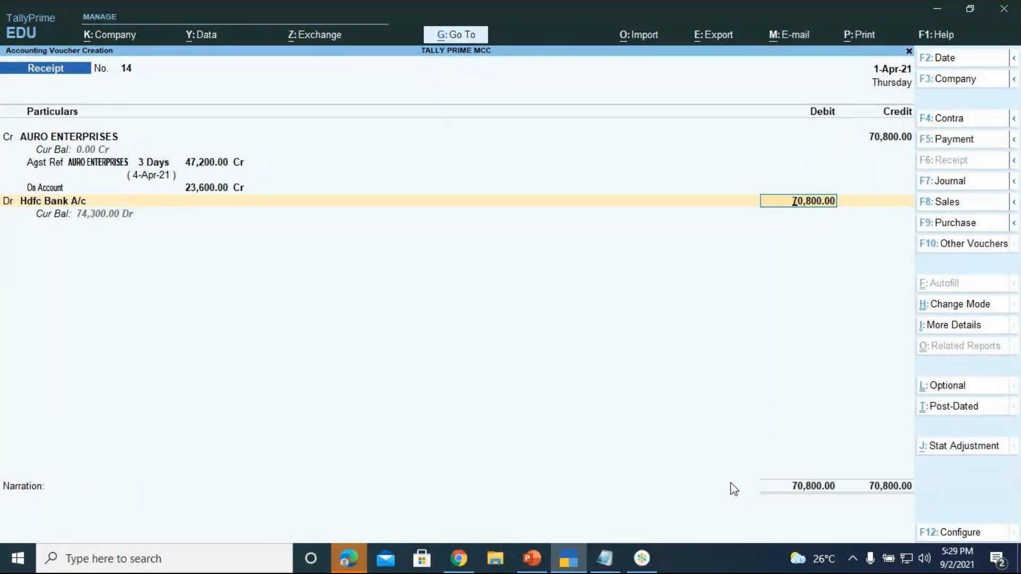
Open the Hdfc Bank A/c ledger master for alteration from within the receipt voucher
key(alt)
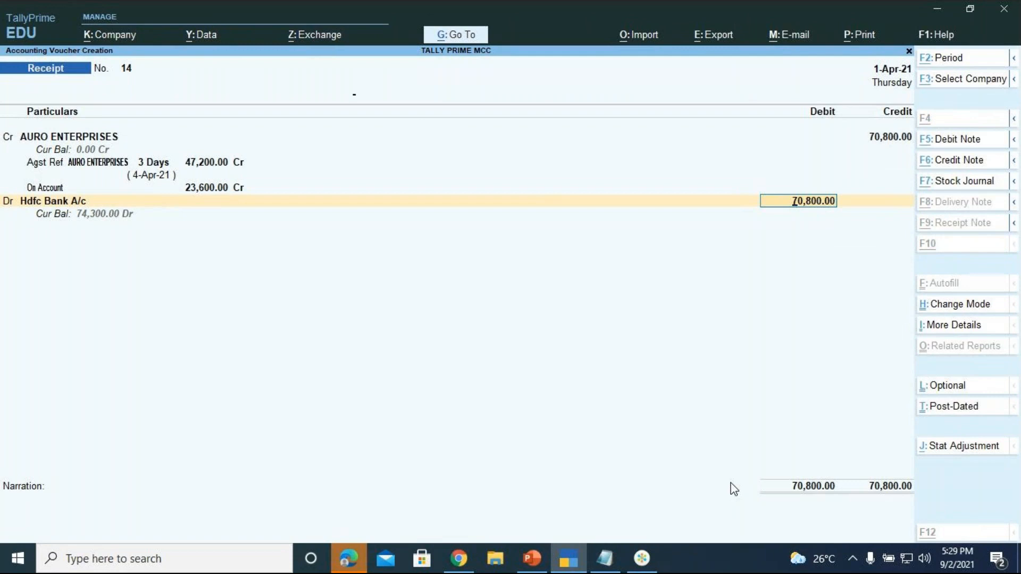
key(alt+g)
key(Up)
key(Up)
key(Up)
key(Up)
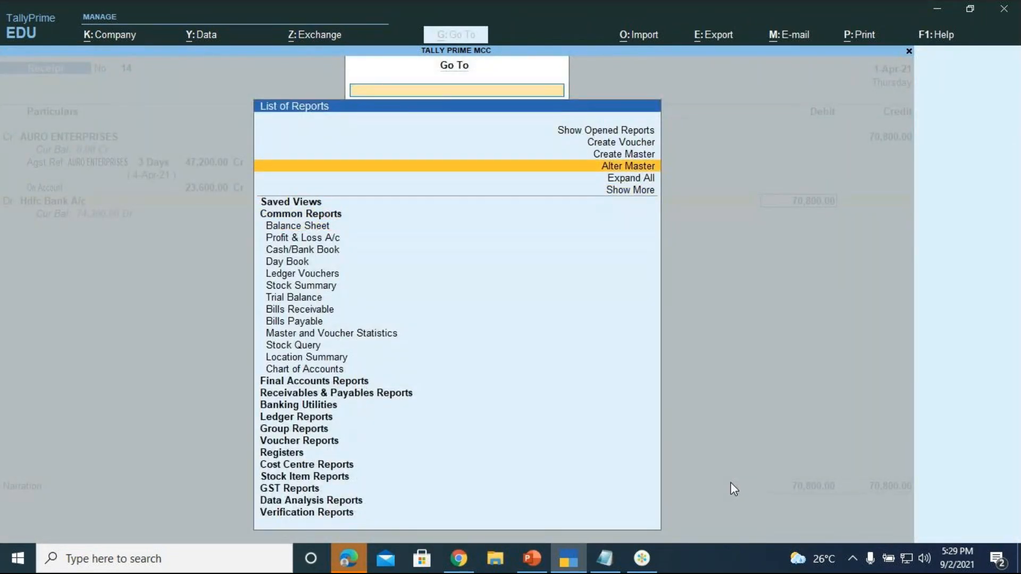
key(Return)
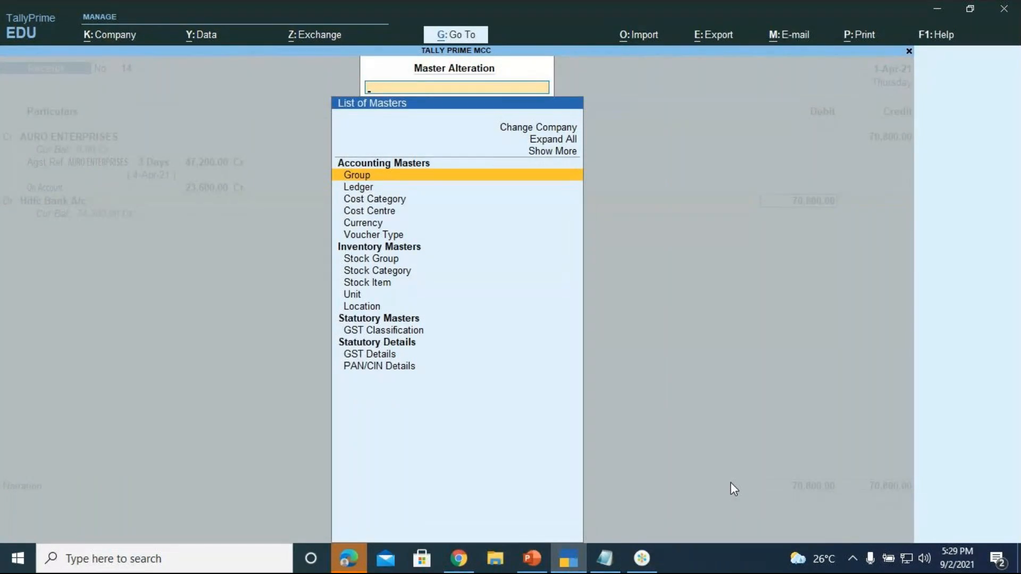
key(Down)
key(Return)
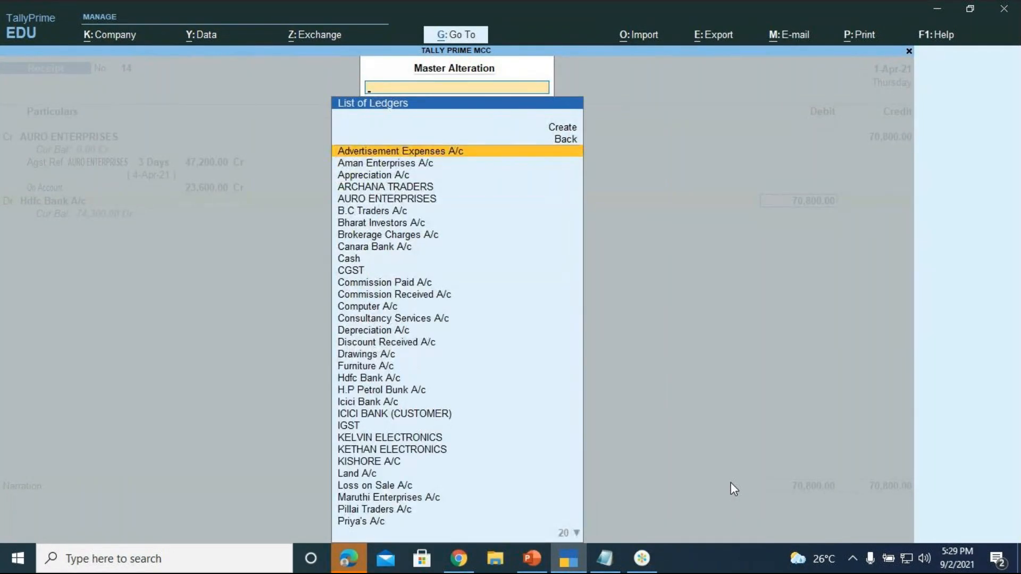
text(Hdfc)
key(Return)
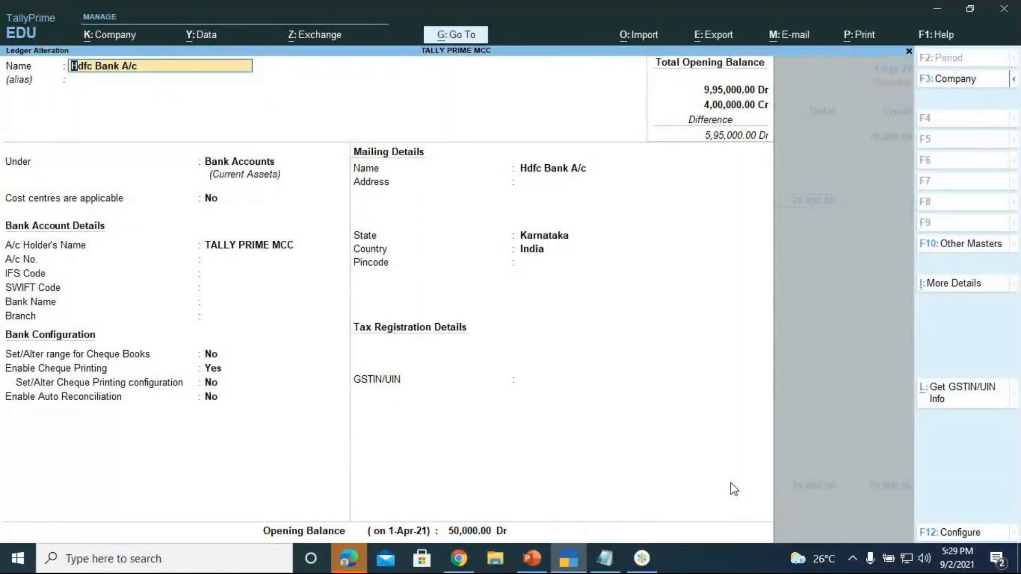
Inspect the Hdfc Bank A/c ledger's configuration and additional details, and return to the receipt voucher
key(F12)
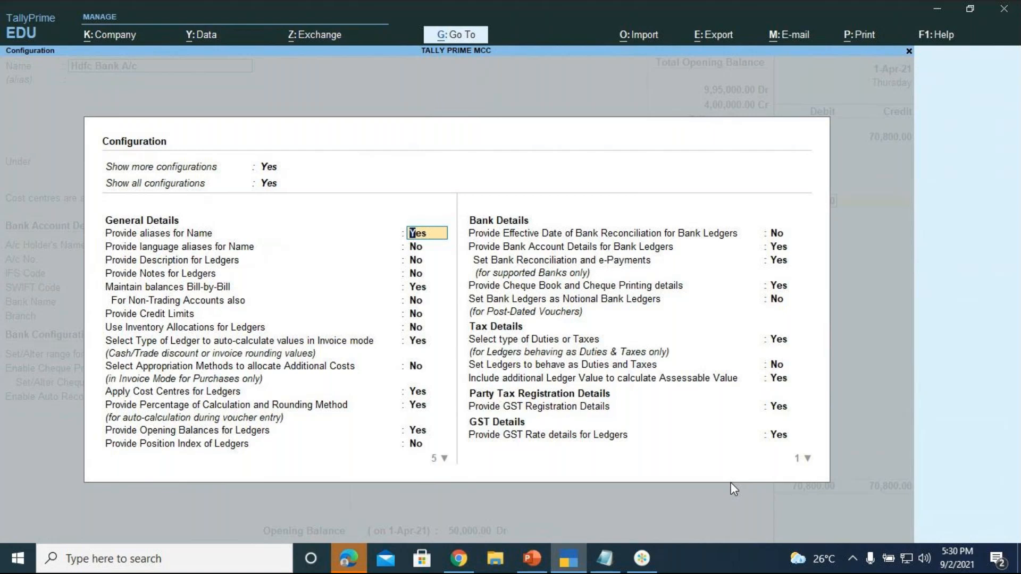
key(ctrl+a)
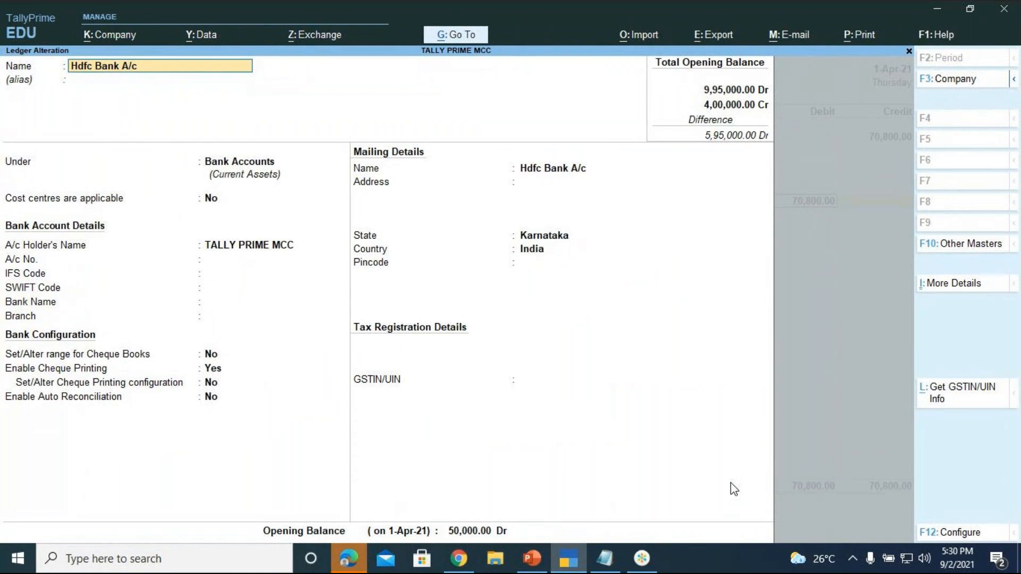
key(ctrl+i)
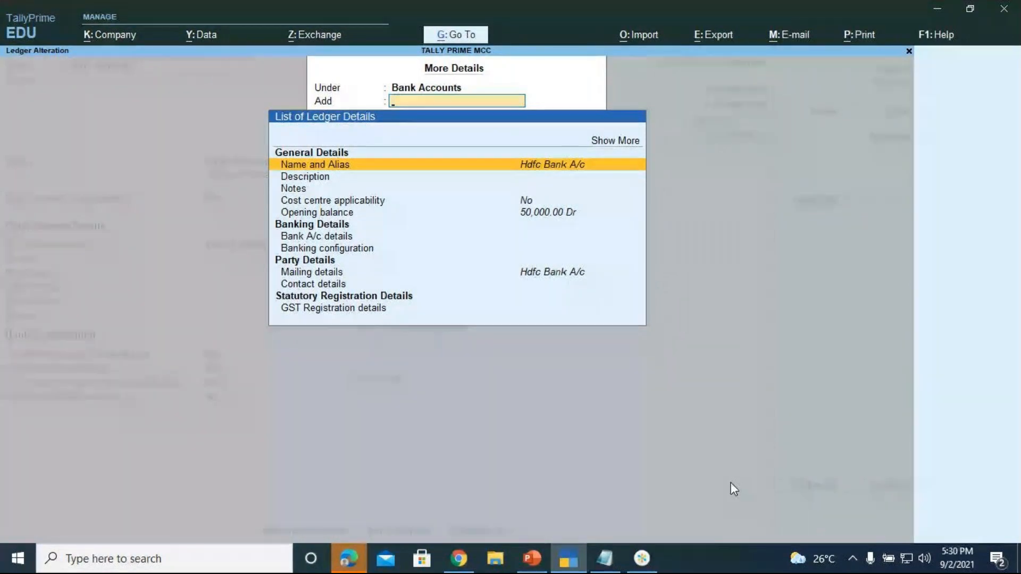
key(Return)
key(Escape)
key(Escape)
key(Escape)
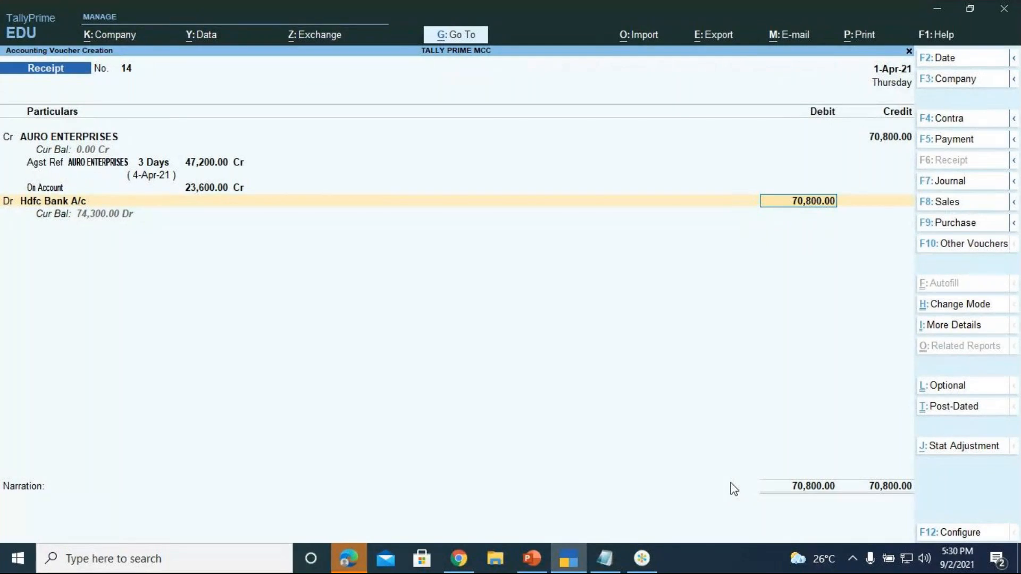
Split the Hdfc Bank A/c allocation into 47,200 by Cheque/DD and 23,600 by e-Fund Transfer
key(Return)
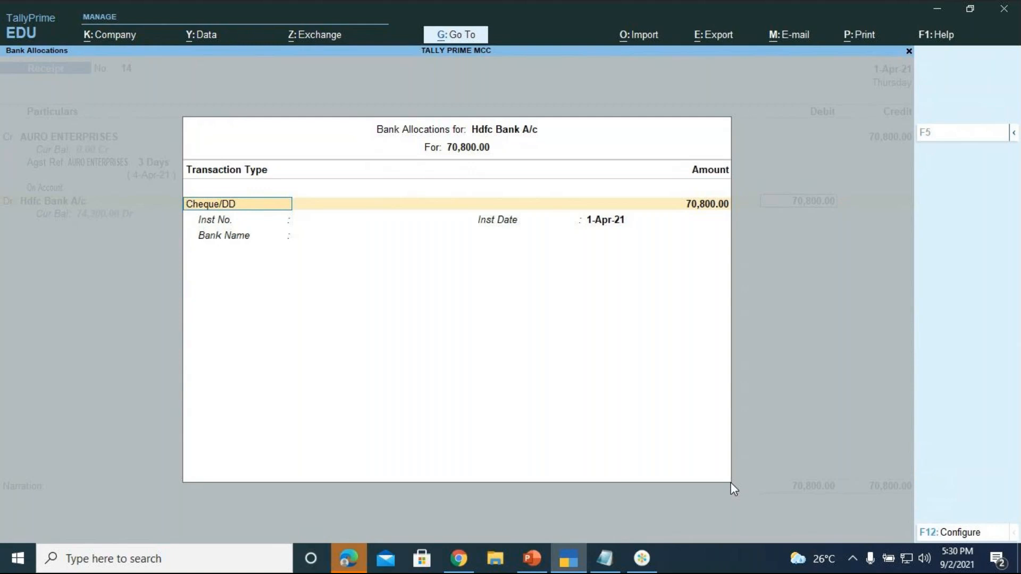
key(Return)
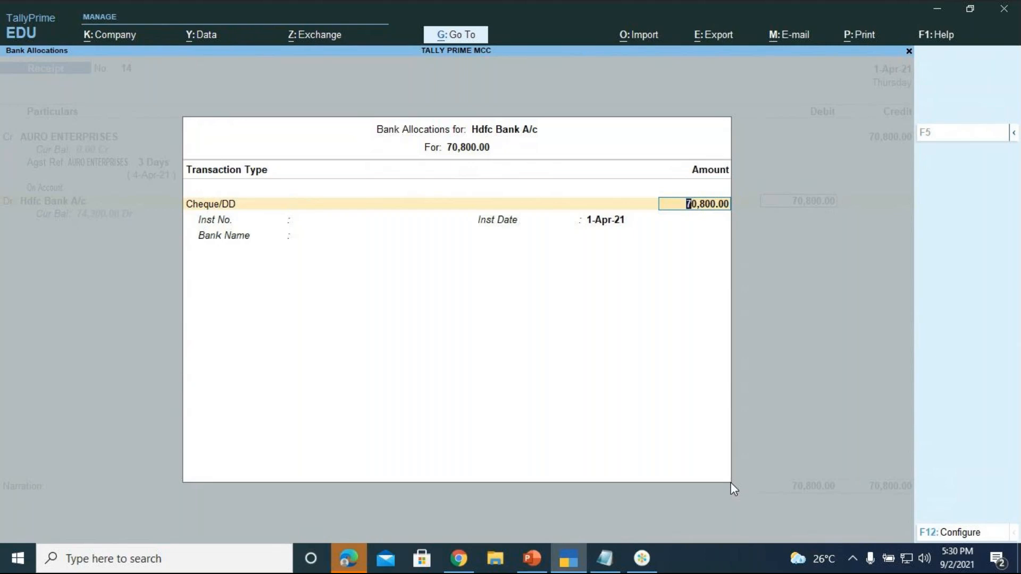
text(47200)
key(Return)
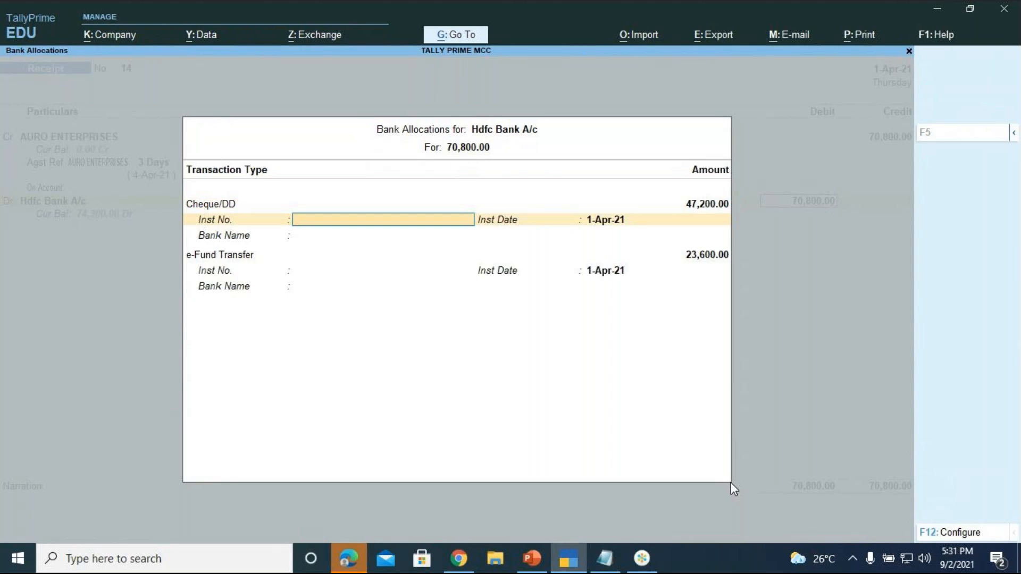
Give the Cheque/DD allocation instrument number 789065, keep the 1-Apr-21 instrument date and specify AXIS BANK as the bank
text(789065)
key(Return)
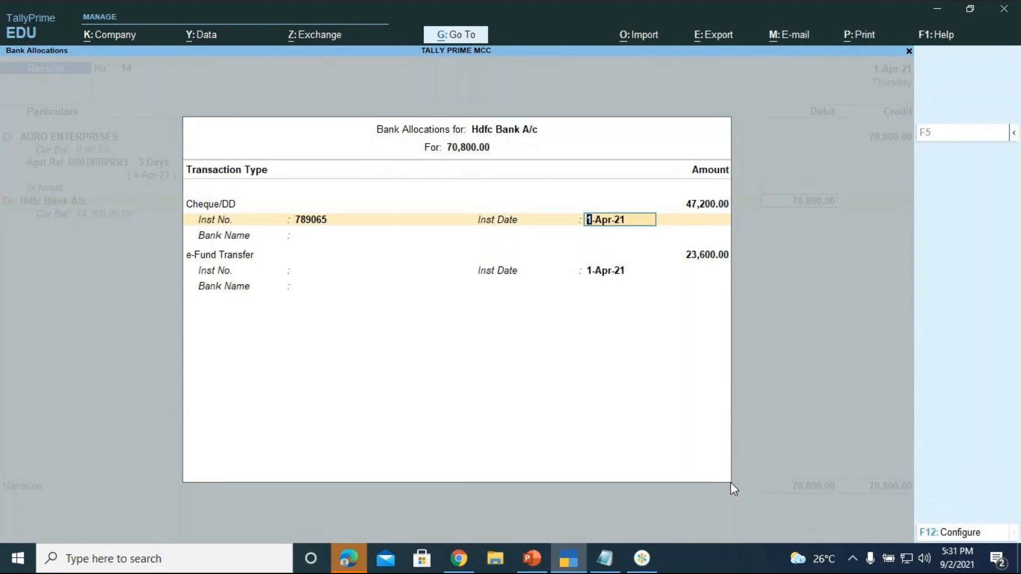
key(Return)
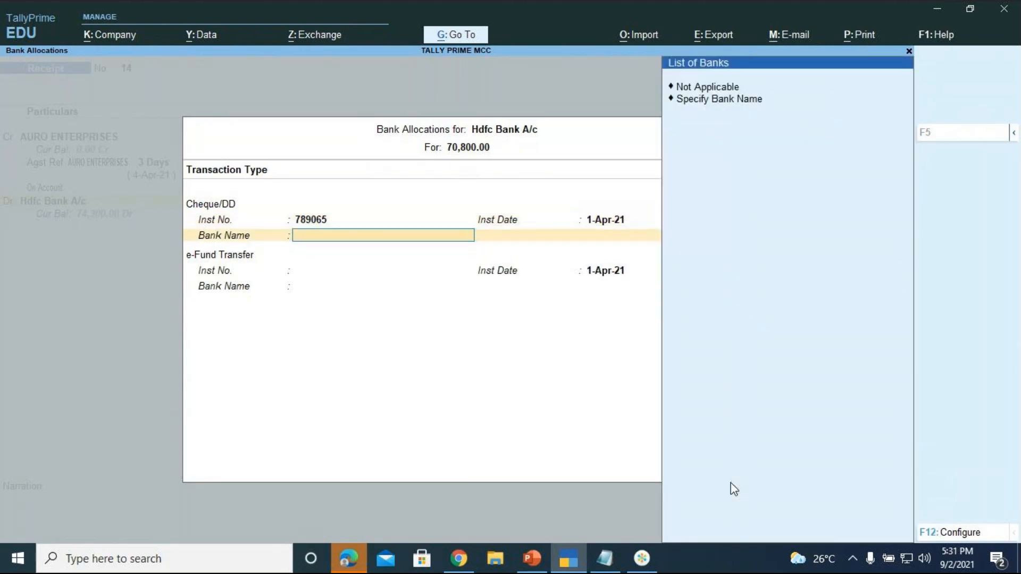
key(Down)
key(Return)
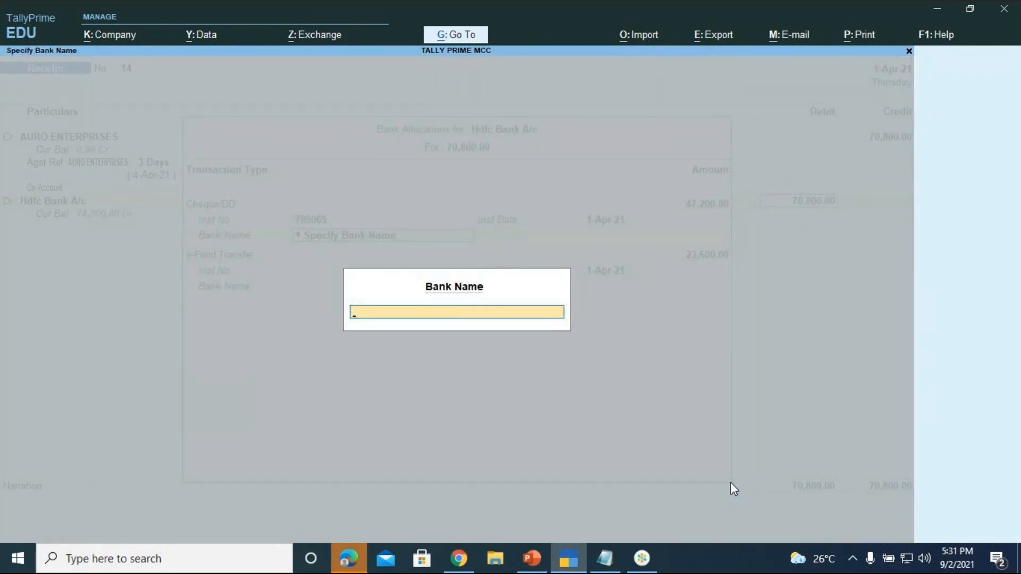
text(AXIS BANK)
key(Return)
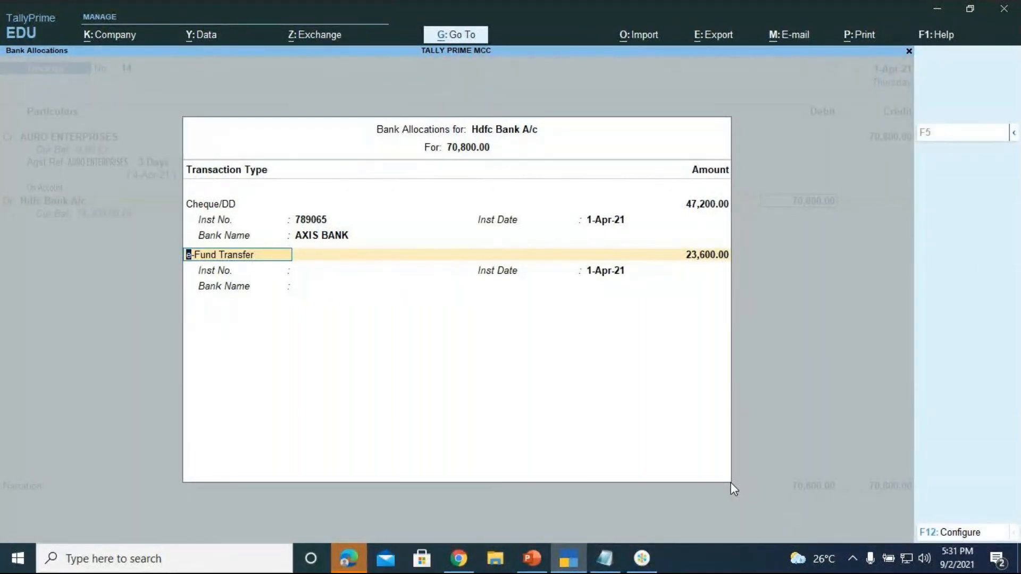
Give the e-Fund Transfer allocation instrument number 789066, keep the 1-Apr-21 instrument date and specify AXIS BANK as the bank
key(Return)
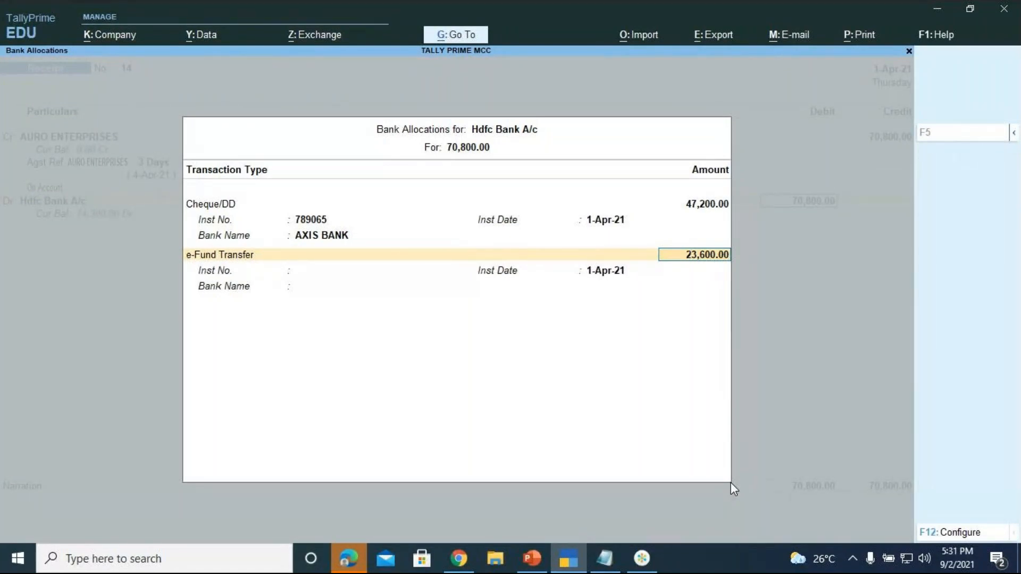
key(Return)
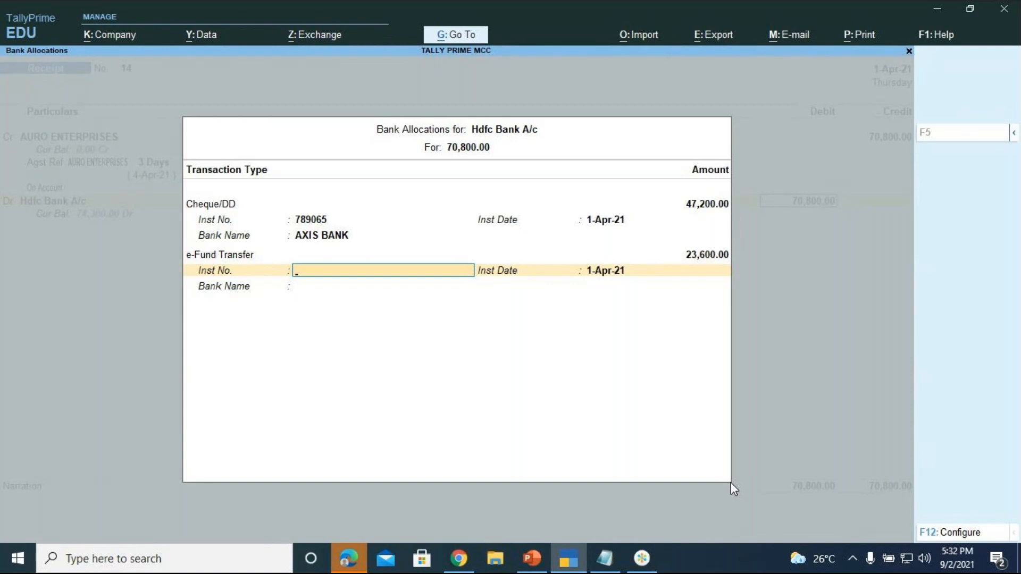
text(5)
key(BackSpace)
text(789066)
key(Return)
key(Return)
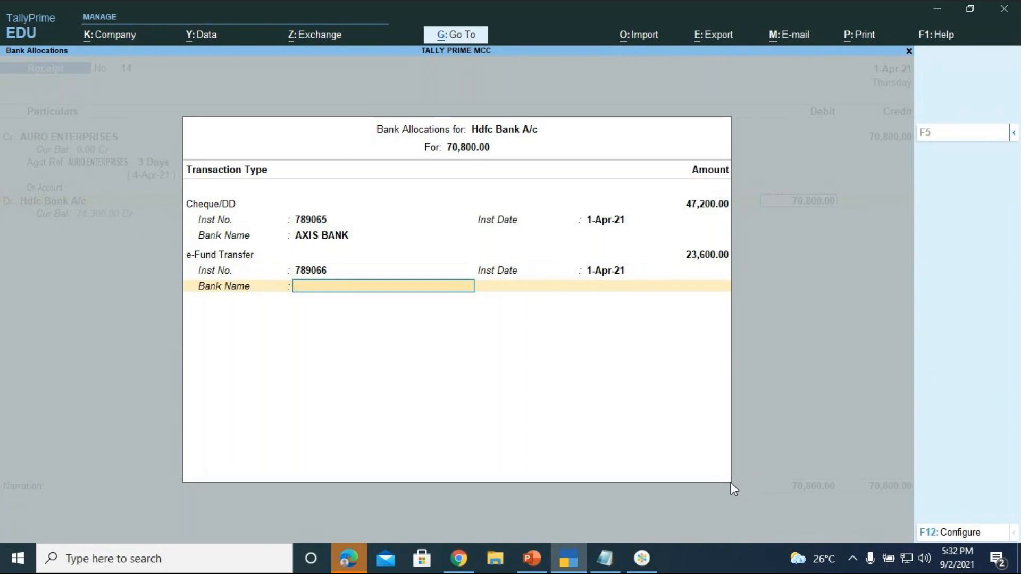
key(Down)
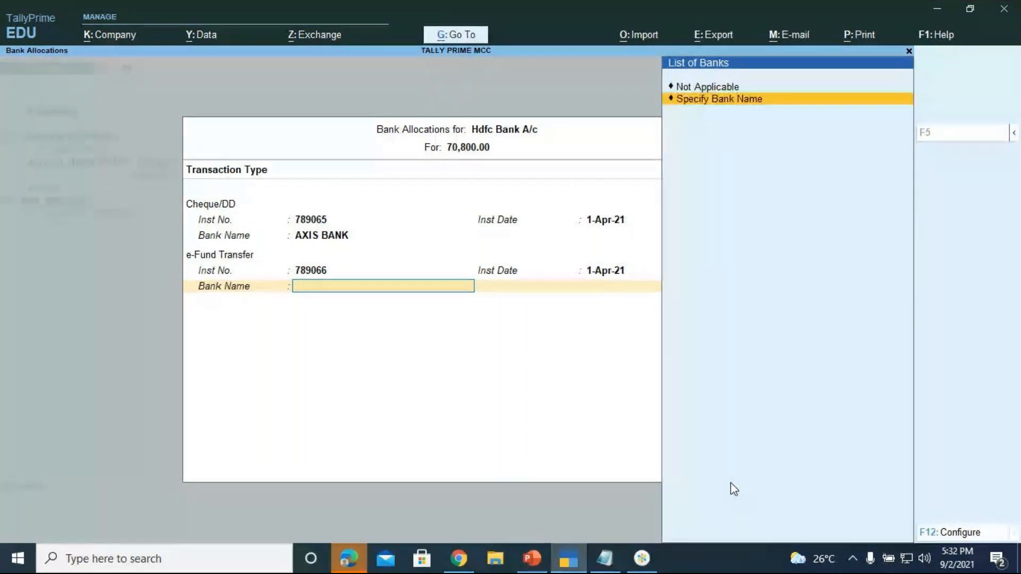
key(Return)
text(AX)
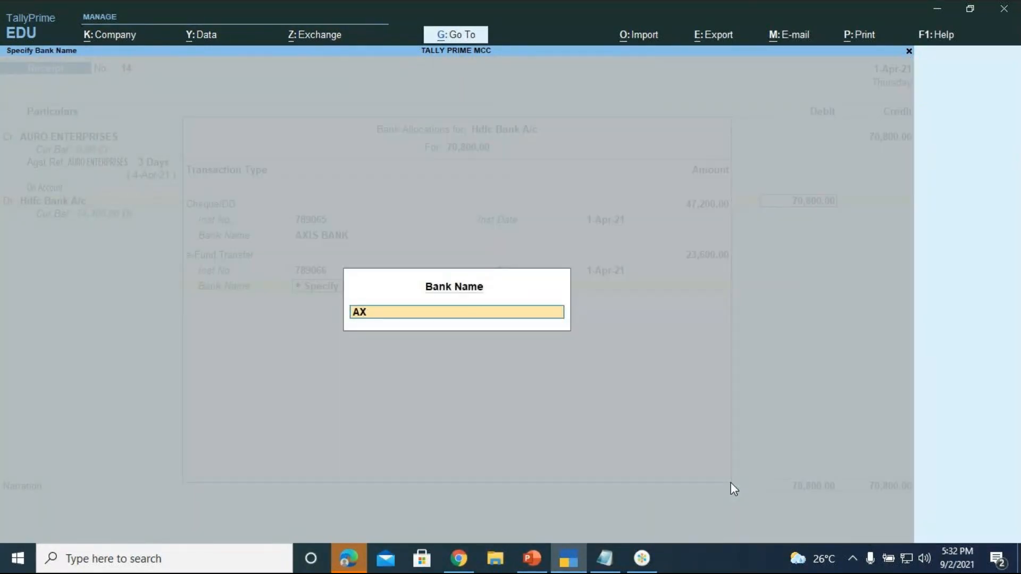
text(IS BANK)
key(Return)
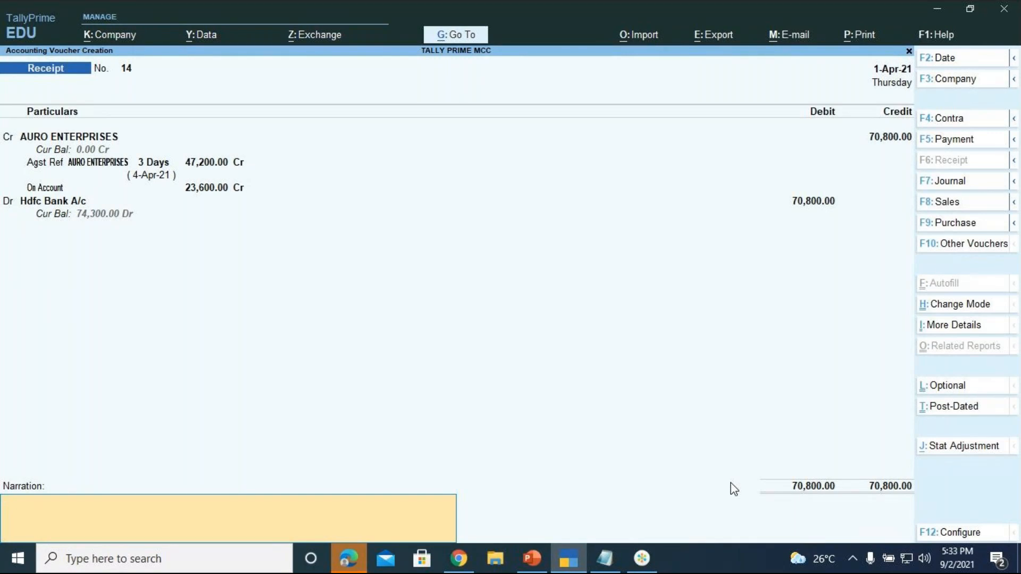
Add the narration "BEING PAYMENT RECEIVED FROM AURO ENTERPRISES TOWARDS THE SALE OF LOGITECH PRINTERS", save the receipt and leave receipt entry
text(BEING PAYMENT RECEIVED)
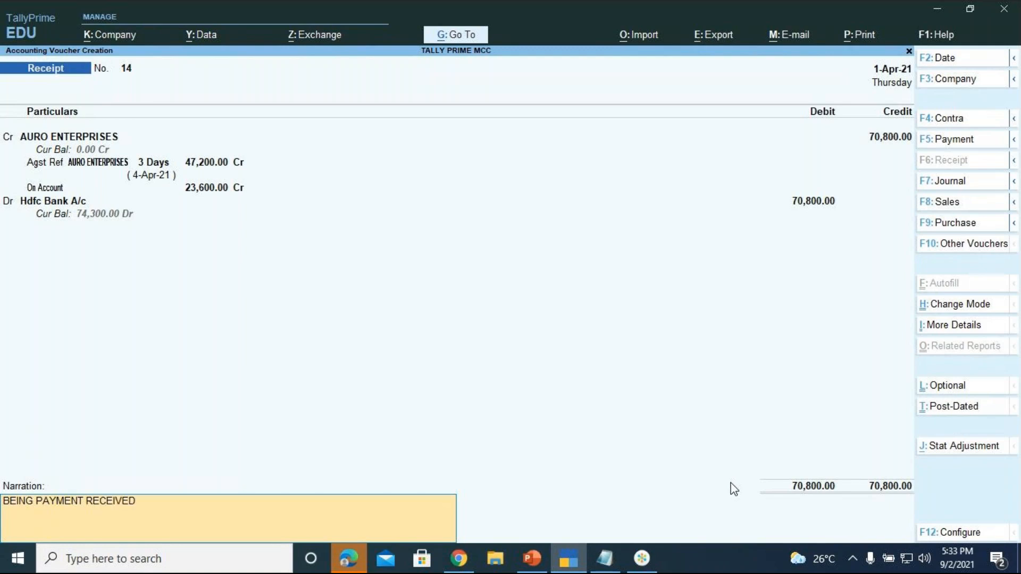
text( FROM AURO ENTERPRISES)
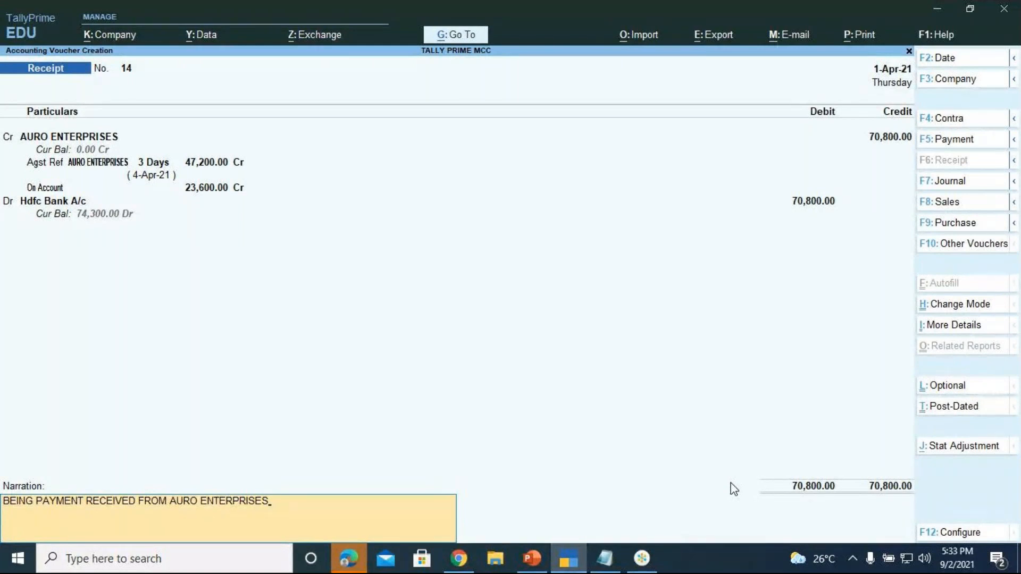
text( TOWARDS THE SALE)
text(OF)
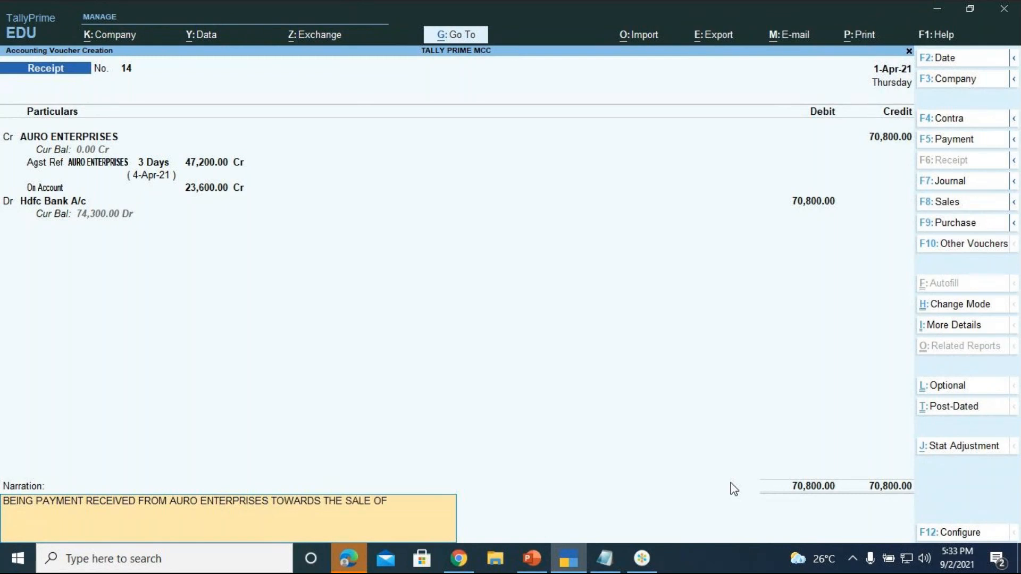
text( LOGITECH PRINTERS)
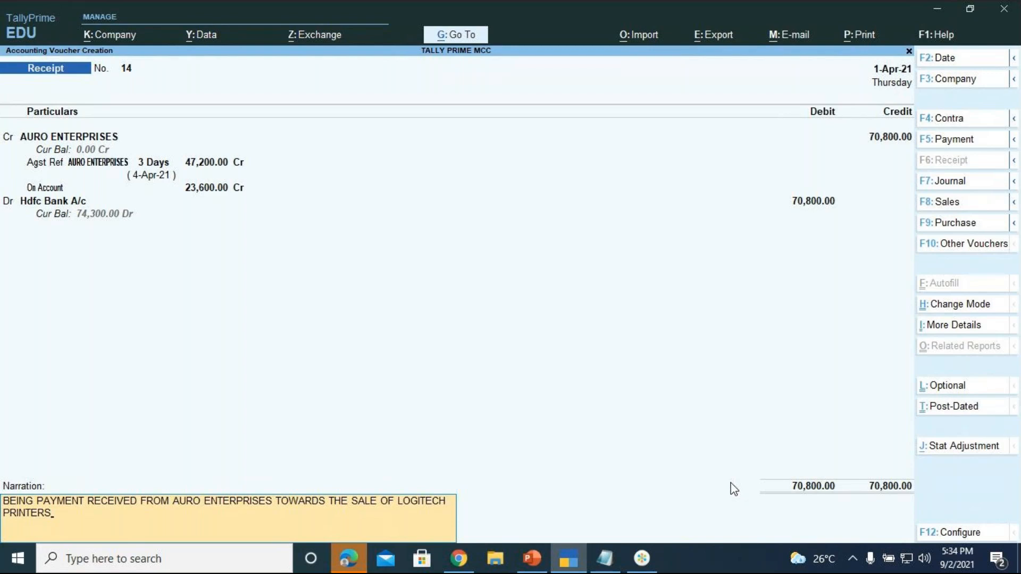
key(Return)
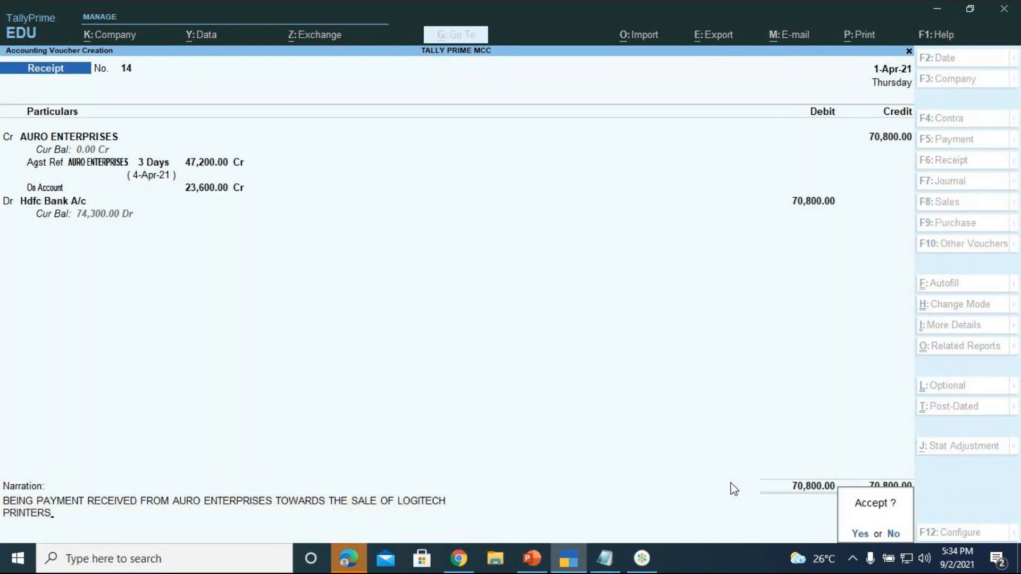
key(Return)
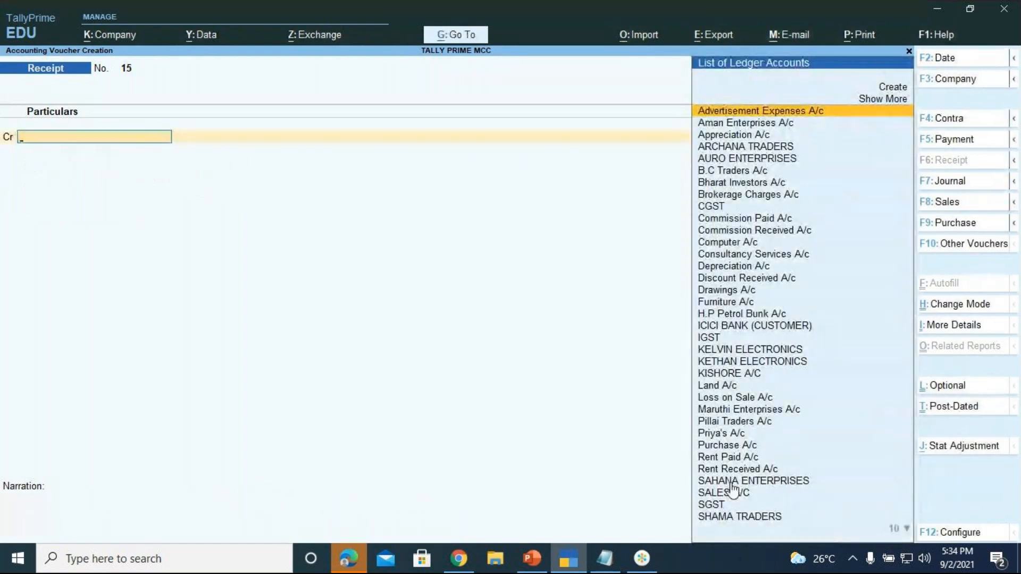
key(Escape)
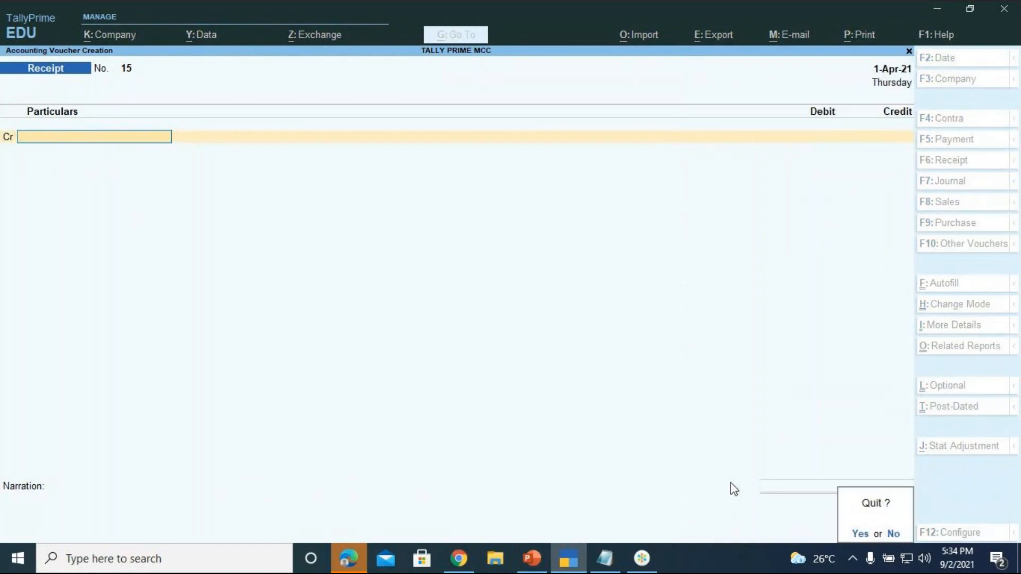
key(Return)
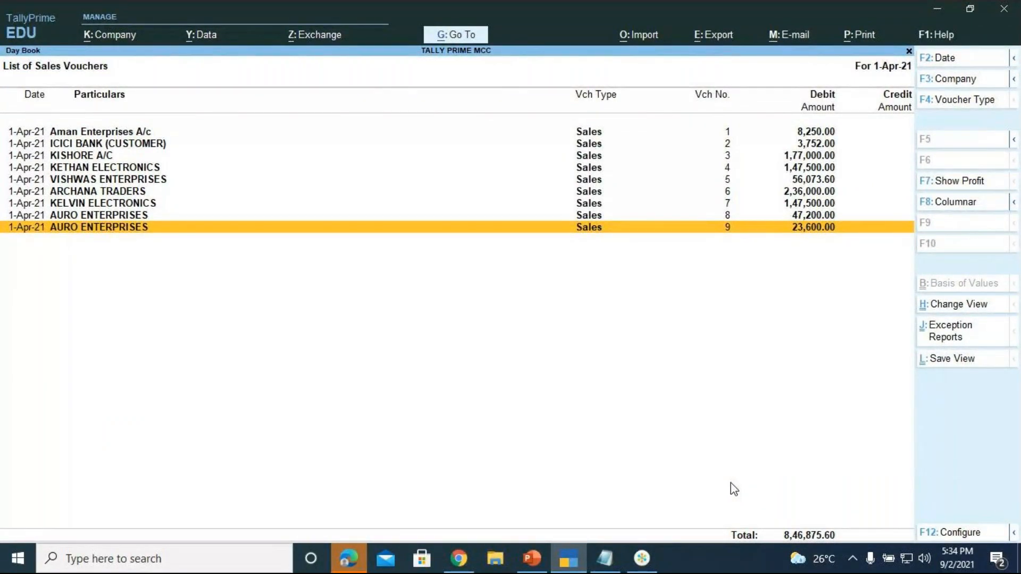
Display the Ledger Outstandings report for AURO ENTERPRISES from the receivables and payables reports
key(alt+g)
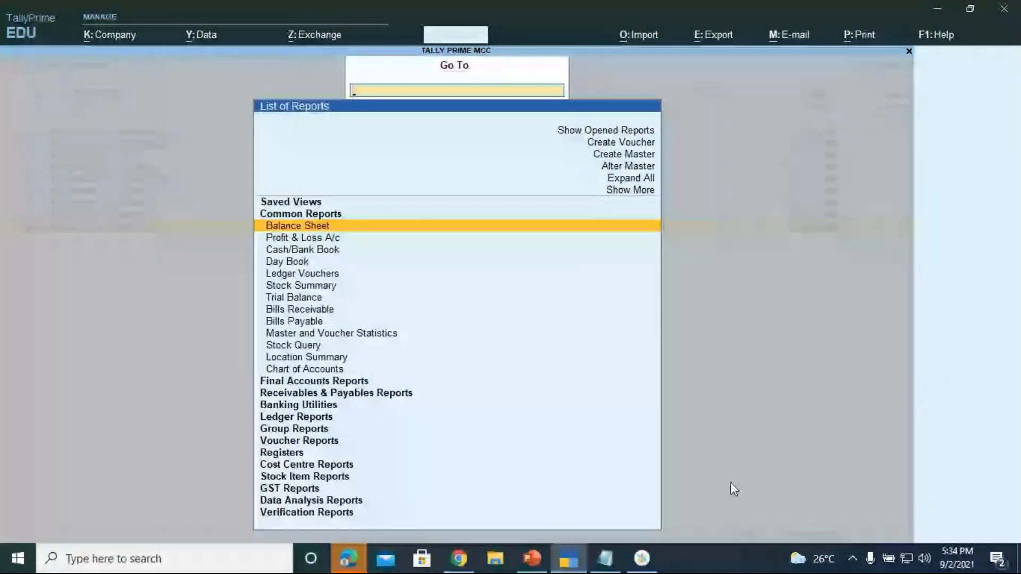
key(Down)
key(Down)
key(Down)
key(Down)
key(Down)
key(Down)
key(Down)
key(Down)
key(Down)
key(Down)
key(Down)
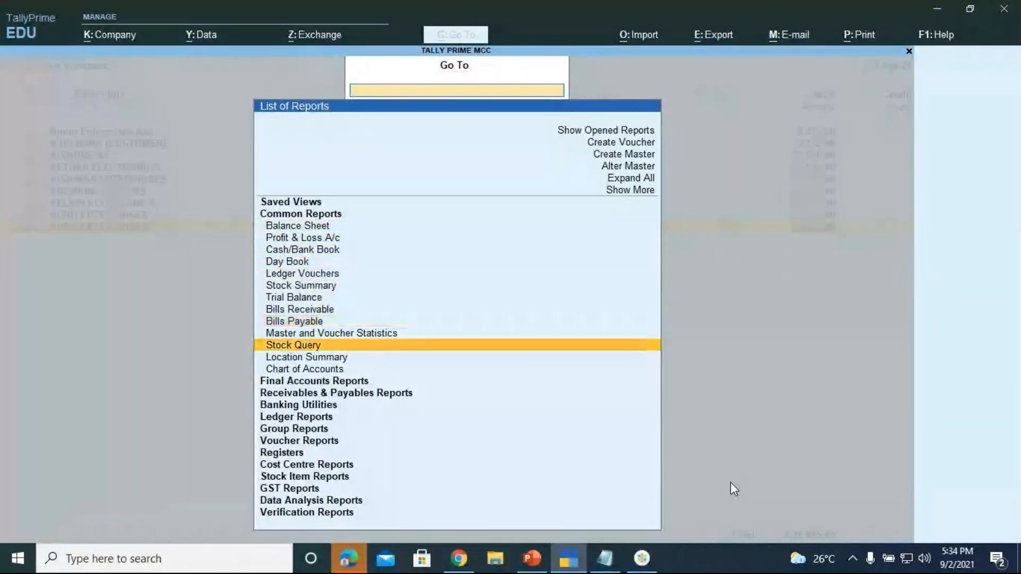
key(Down)
key(Down)
key(Down)
key(Return)
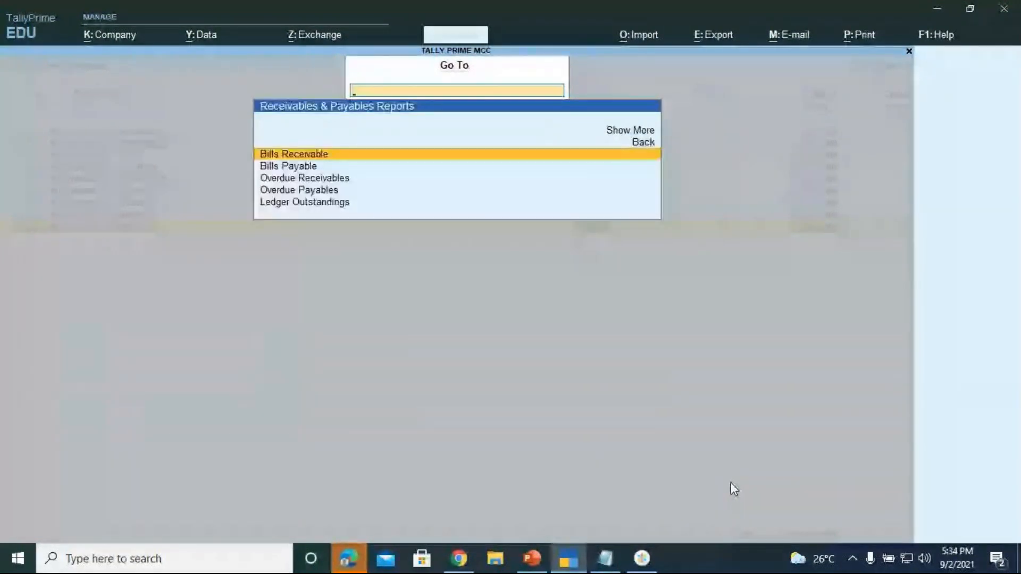
key(Down)
key(Down)
key(Down)
key(Down)
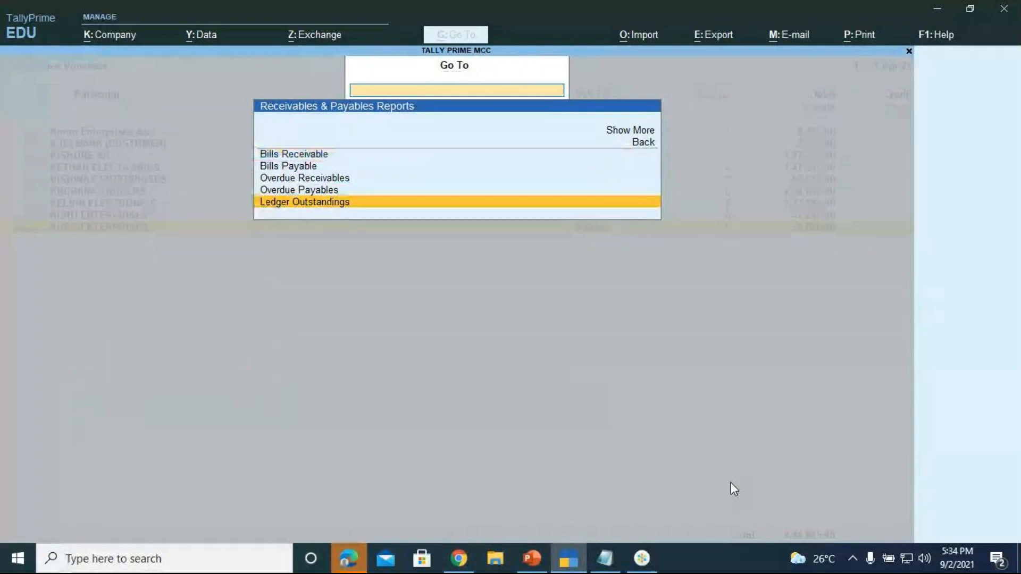
key(Return)
key(Down)
key(Down)
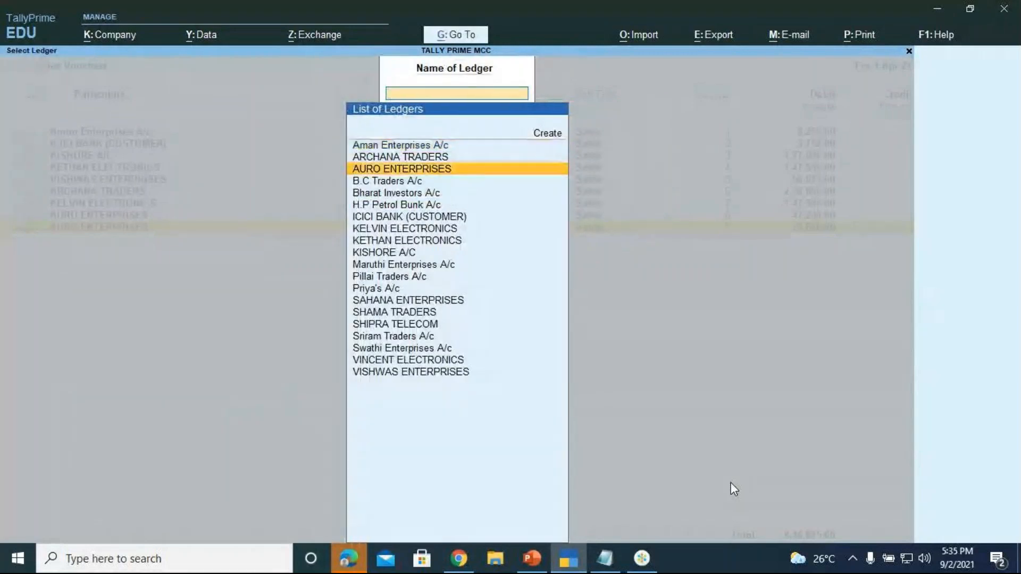
key(Return)
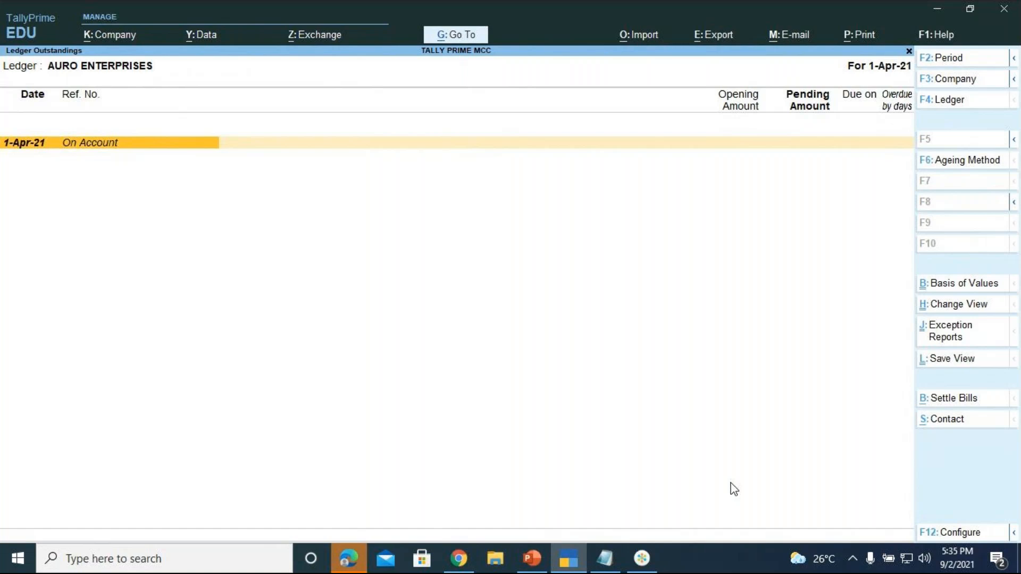
Review the interstate outward supply transactions on the PowerPoint sales voucher slide, and return to TallyPrime
click(544, 561)
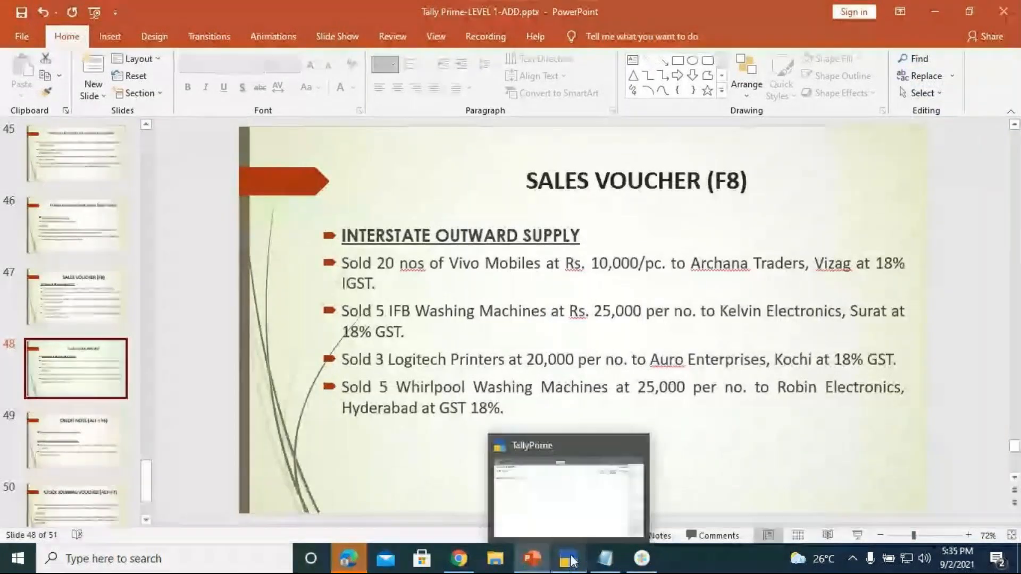
click(857, 536)
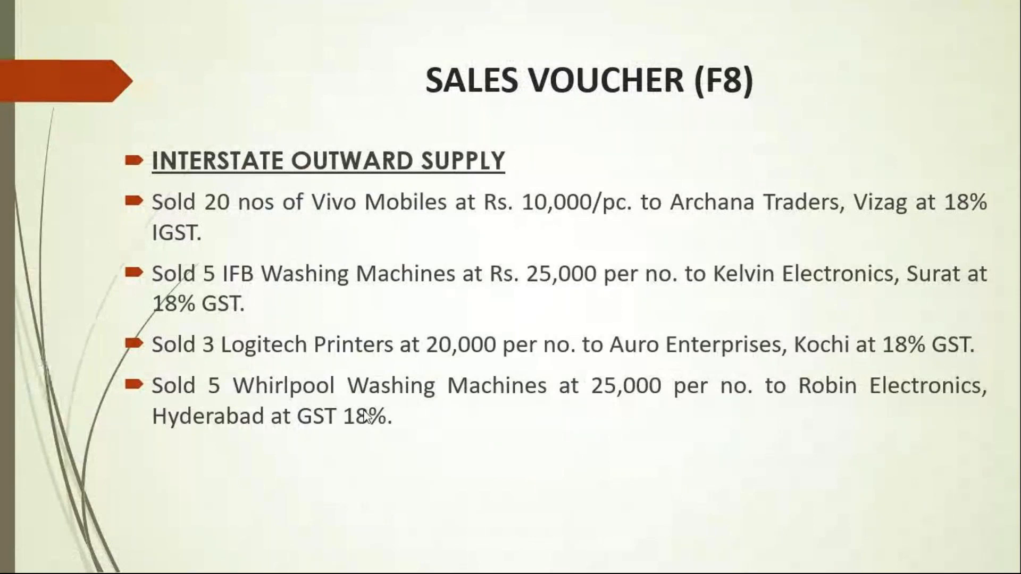
key(Escape)
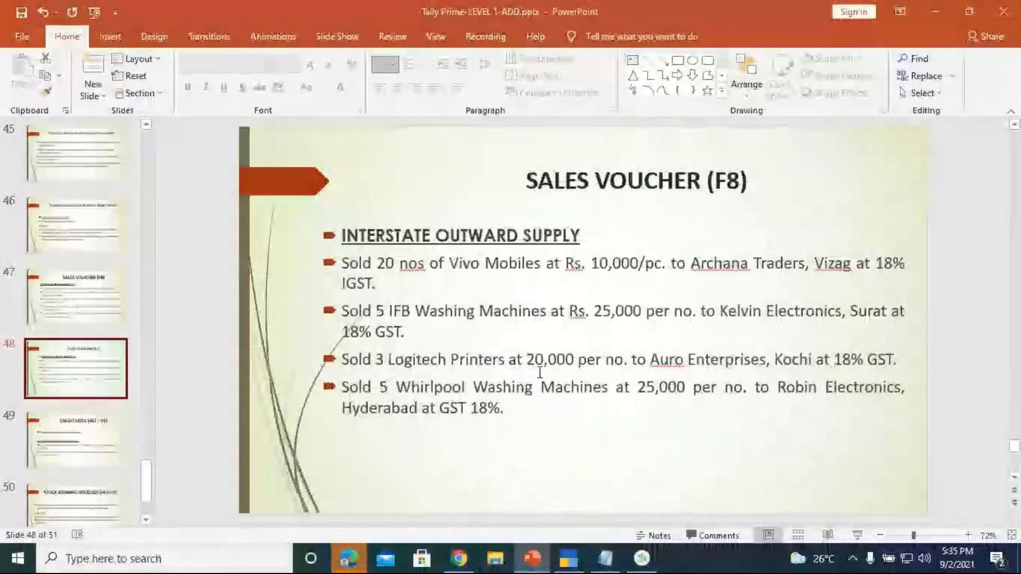
click(569, 559)
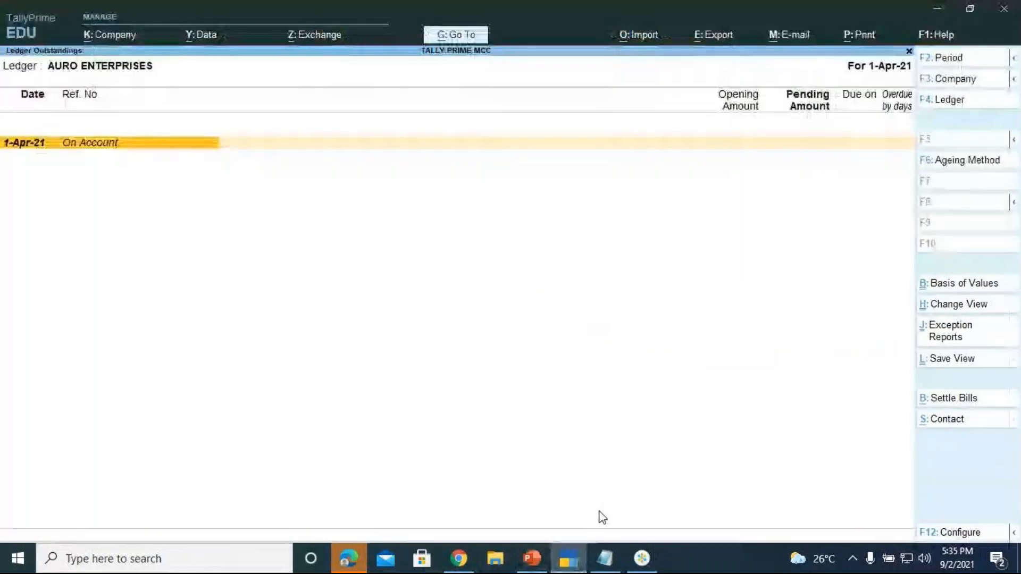
Close the ledger outstandings and sales voucher reports and return to the blank sales voucher
key(F4)
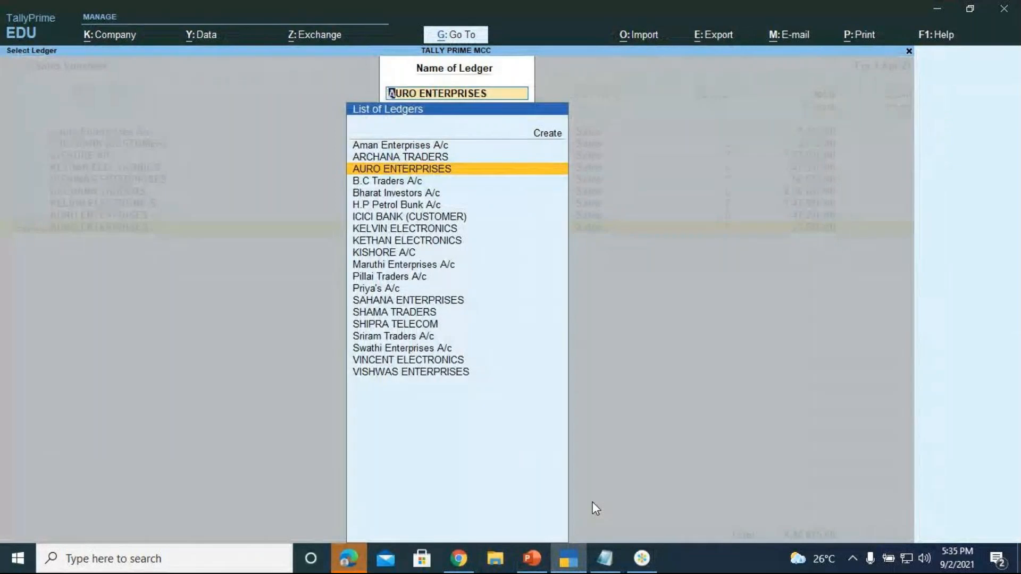
key(BackSpace)
key(Escape)
key(Escape)
key(Escape)
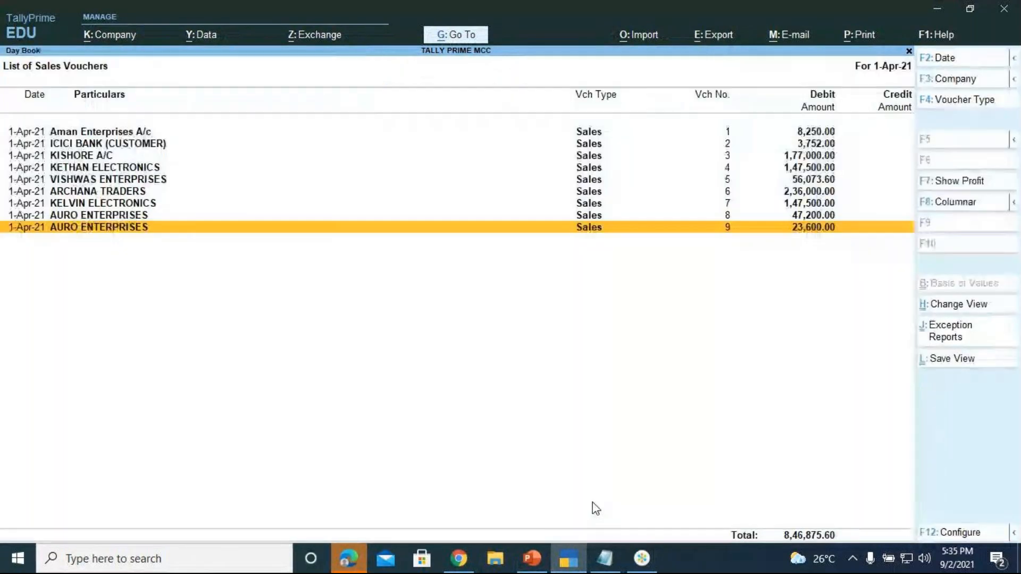
key(Escape)
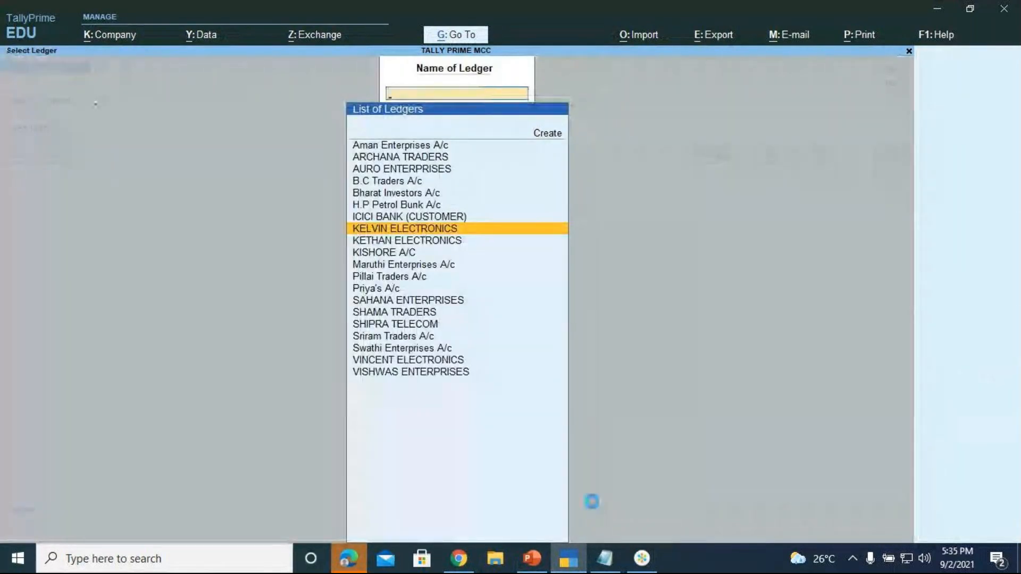
key(Escape)
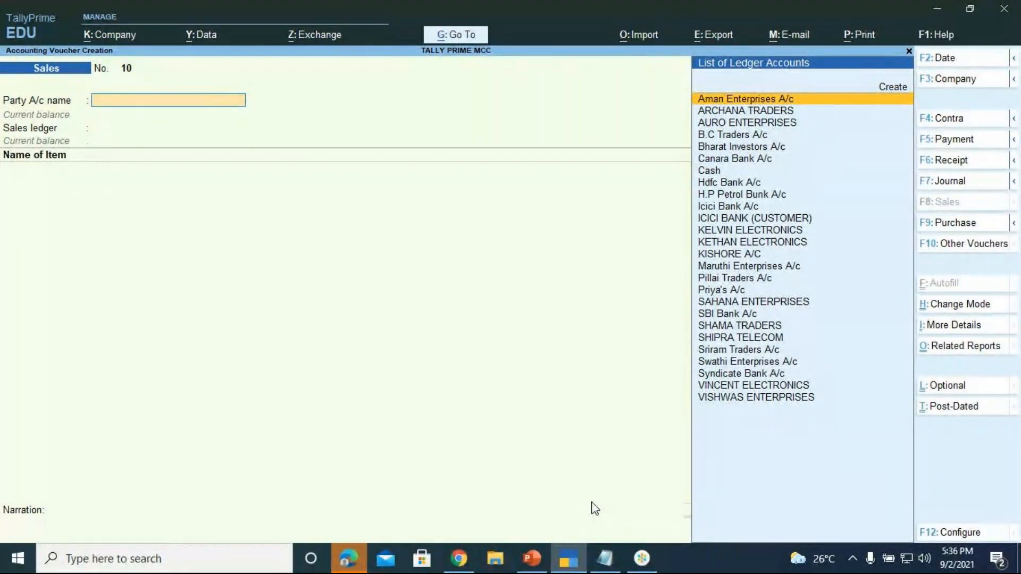
Start a new party ledger from the sales voucher and name it ROBIN ELECTRONICS
key(Up)
key(Return)
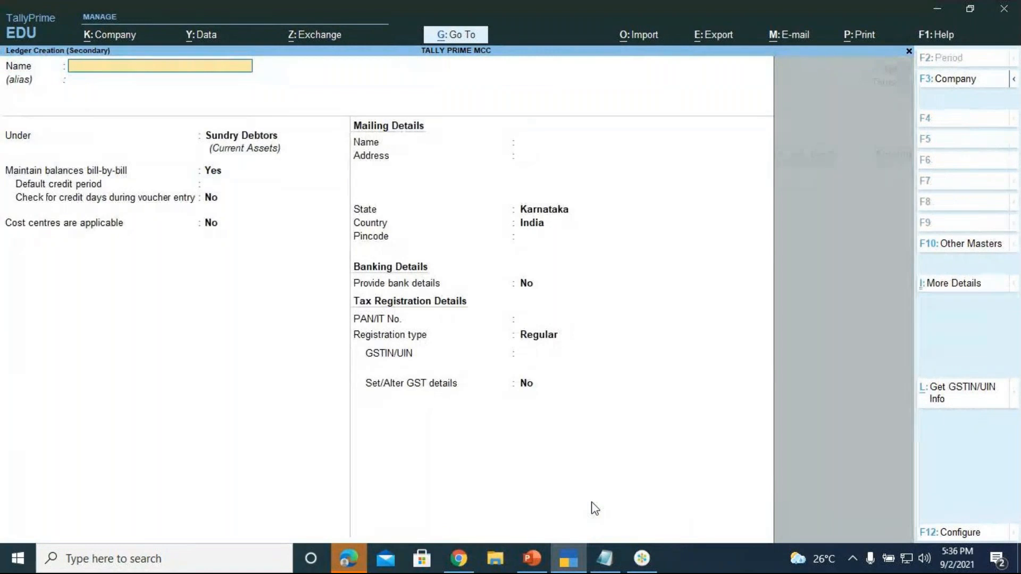
text(ROBIN ELECTRONICS)
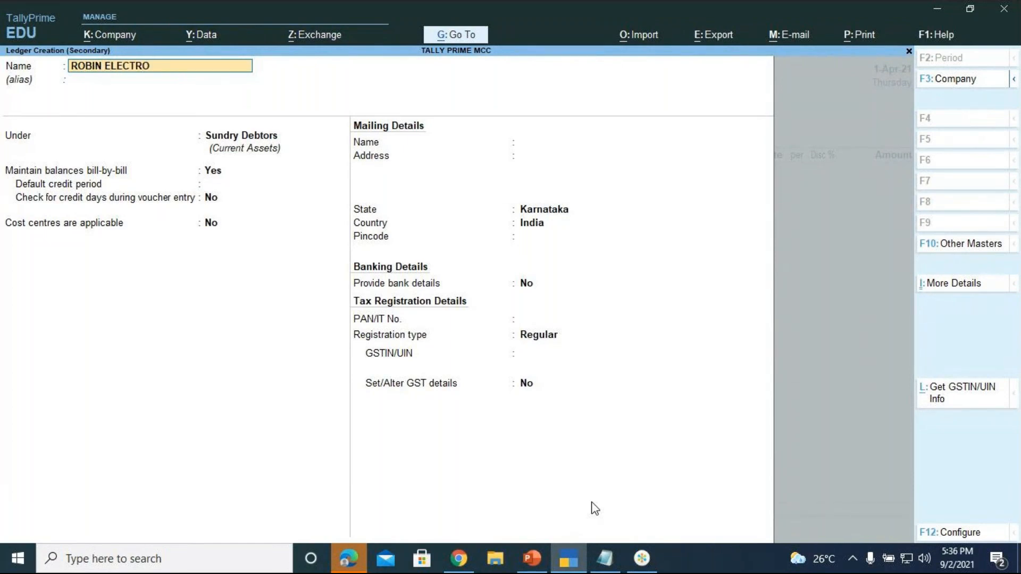
key(Return)
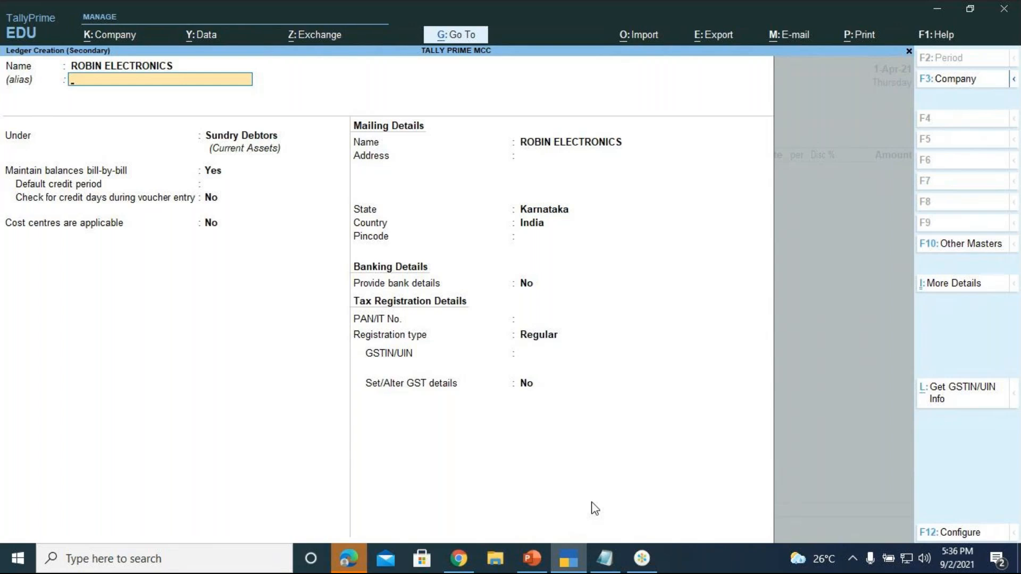
Keep ROBIN ELECTRONICS under Sundry Debtors with bill-by-bill balances maintained, leaving the alias, credit period and address blank
key(Return)
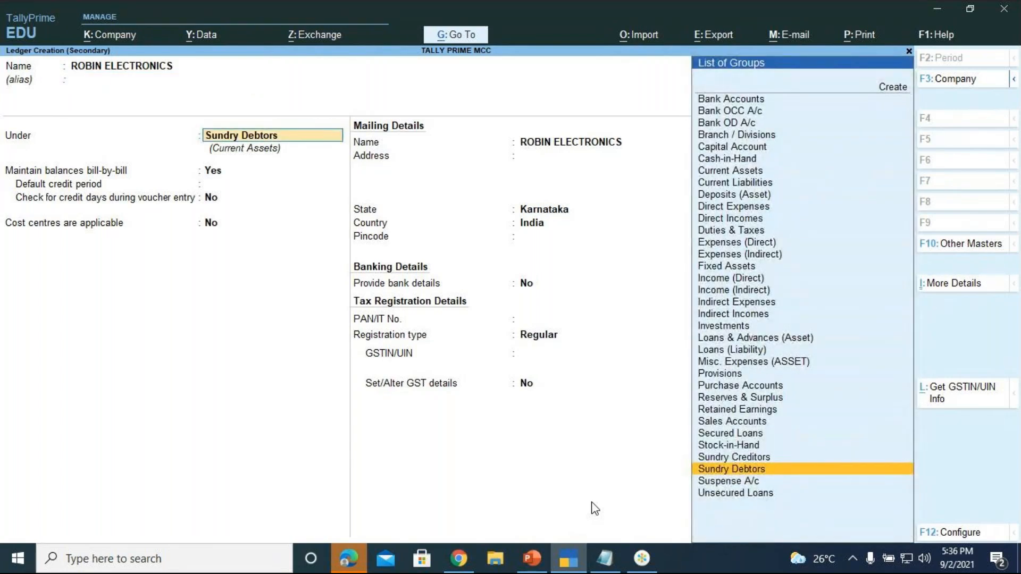
key(Return)
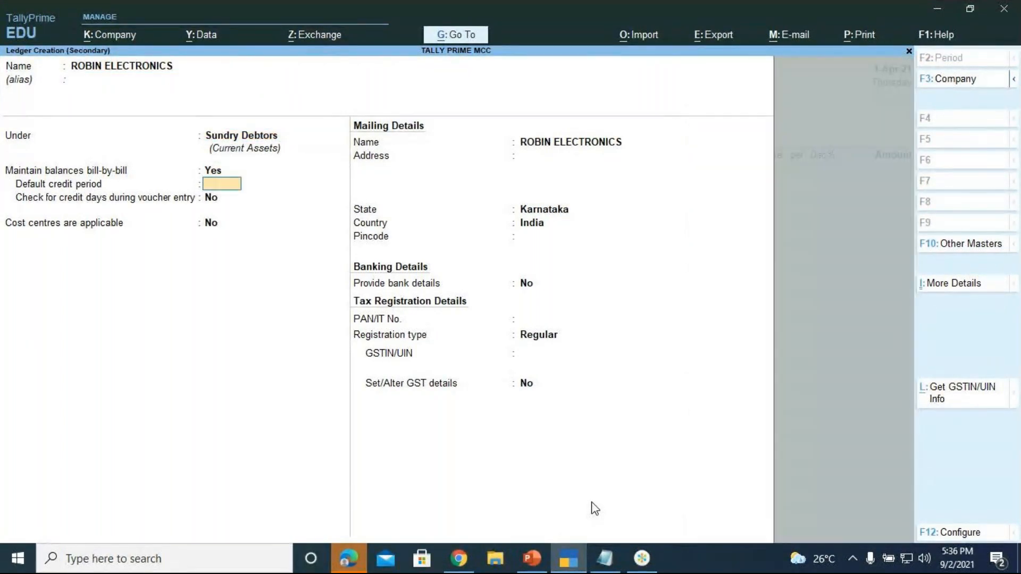
key(Return)
key(Return)
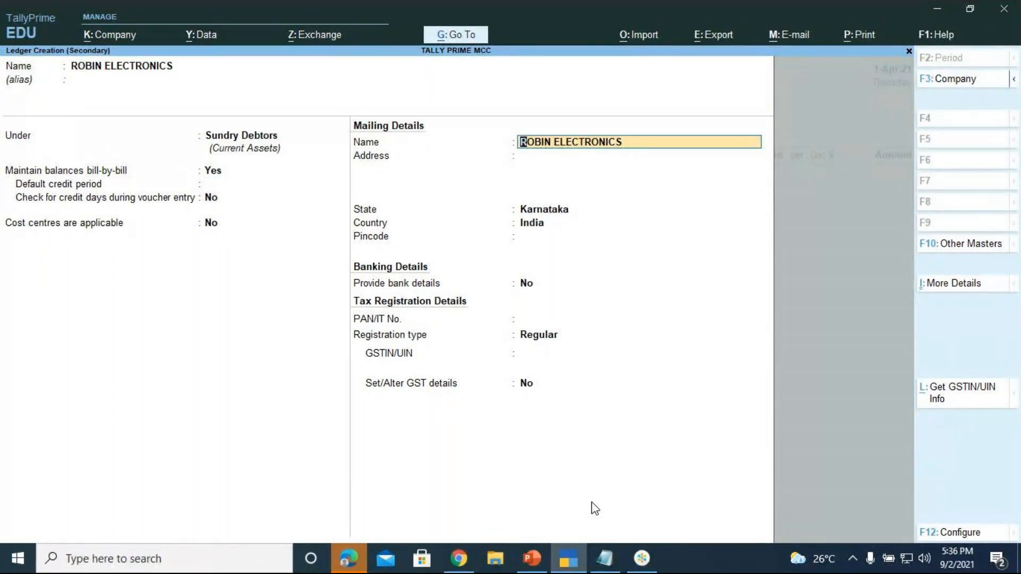
key(Return)
key(Return)
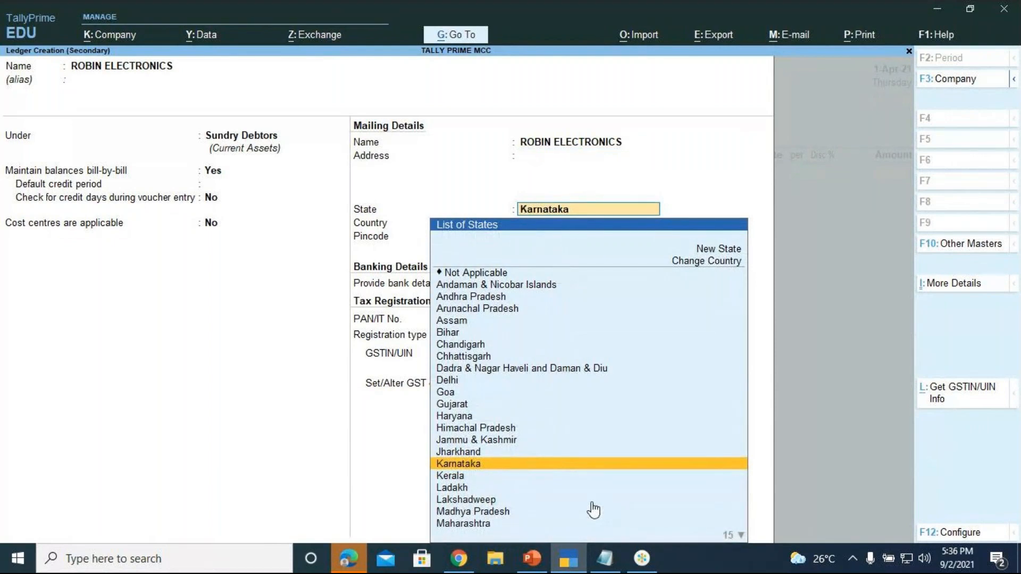
Set the state in the ledger's mailing details to Telangana
key(Down)
key(Down)
key(Down)
key(Down)
key(Down)
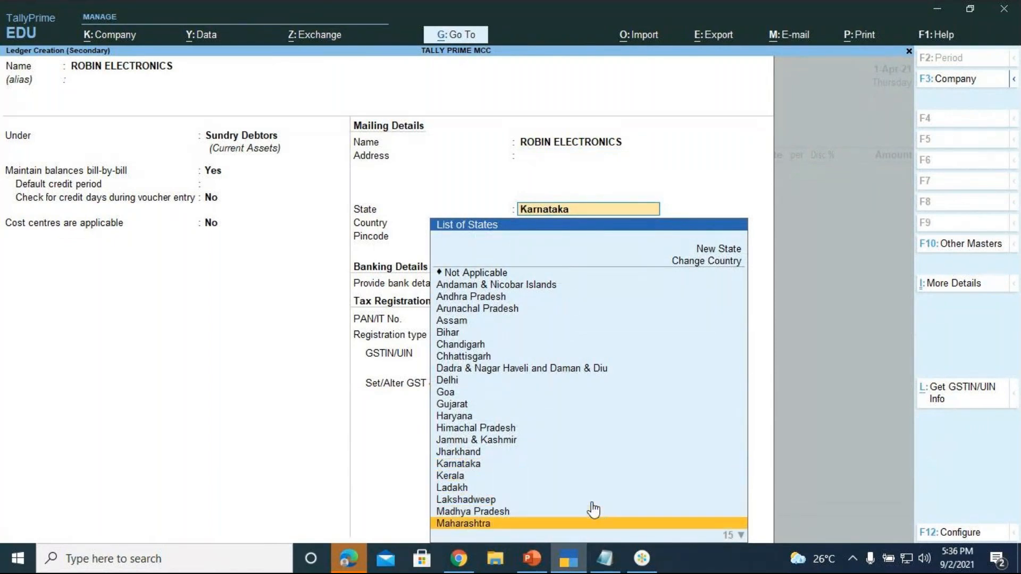
key(Down)
key(Down)
key(Down)
key(Down)
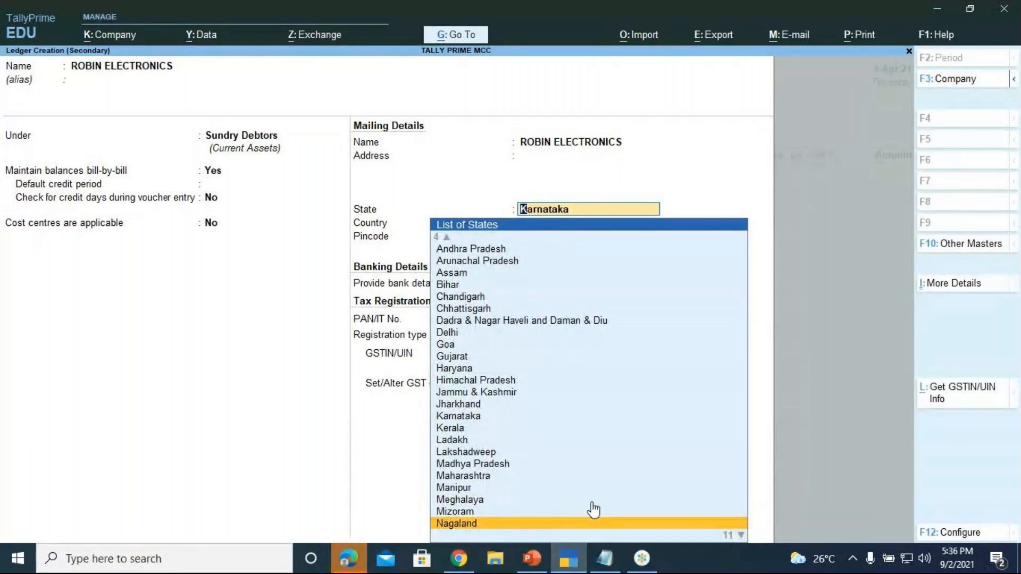
key(Down)
key(Down)
key(Down)
key(Down)
key(Down)
key(Down)
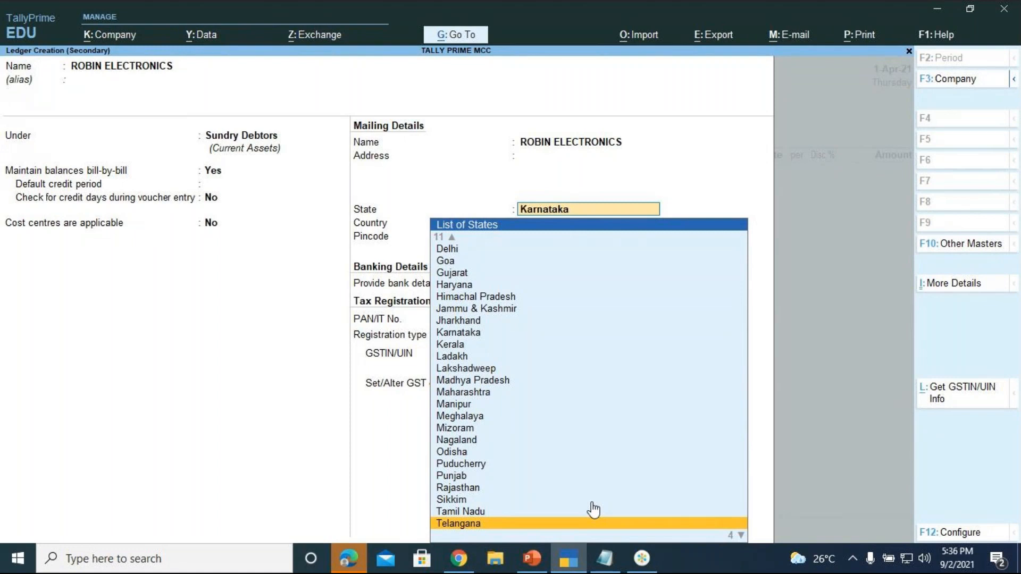
key(Return)
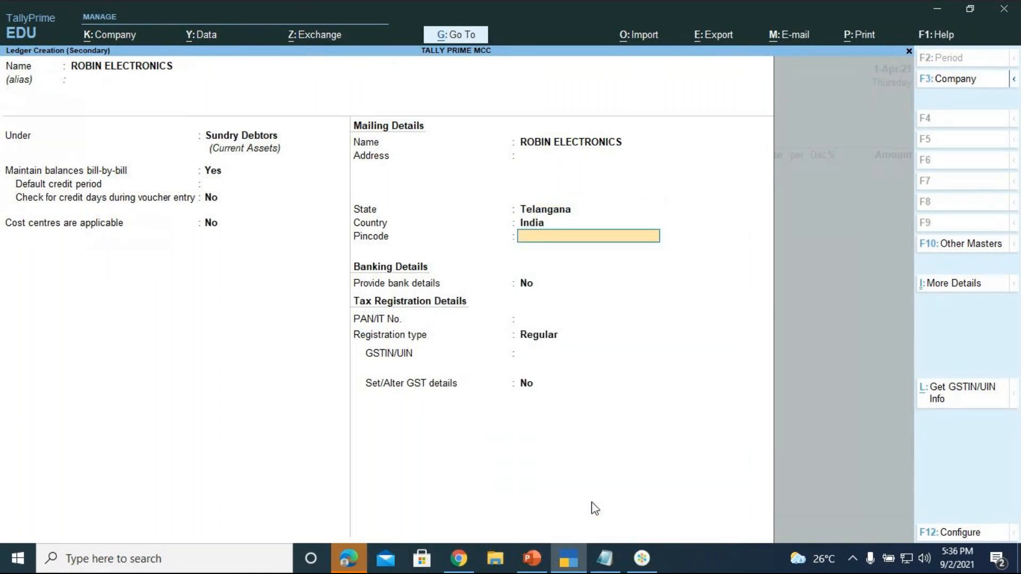
Keep the remaining banking and tax registration defaults and save the ROBIN ELECTRONICS ledger
key(Return)
key(Return)
key(Return)
key(Return)
key(Return)
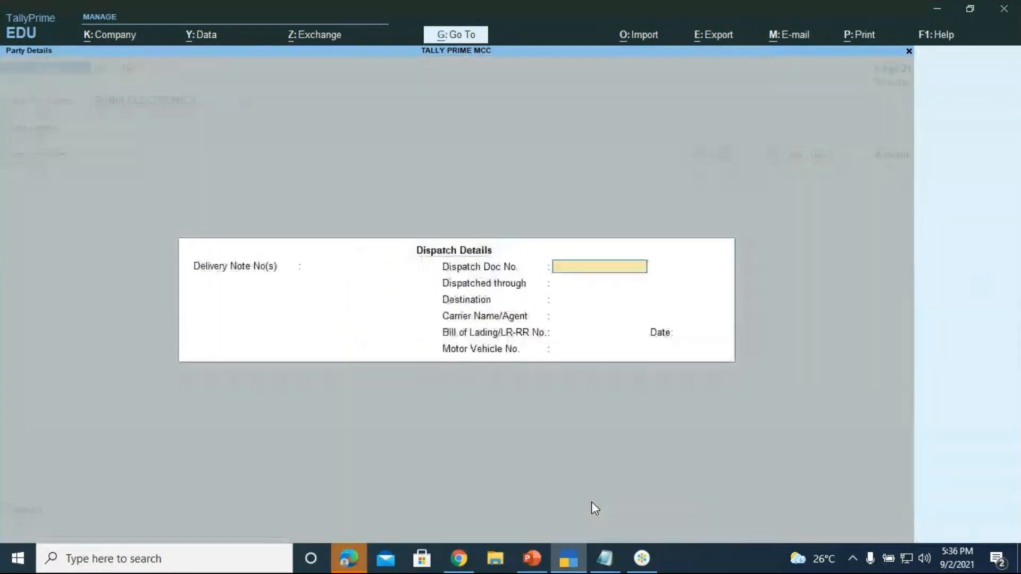
Leave the dispatch details blank and accept the default party details for ROBIN ELECTRONICS
key(Return)
key(Return)
key(Return)
key(Return)
key(Return)
key(Return)
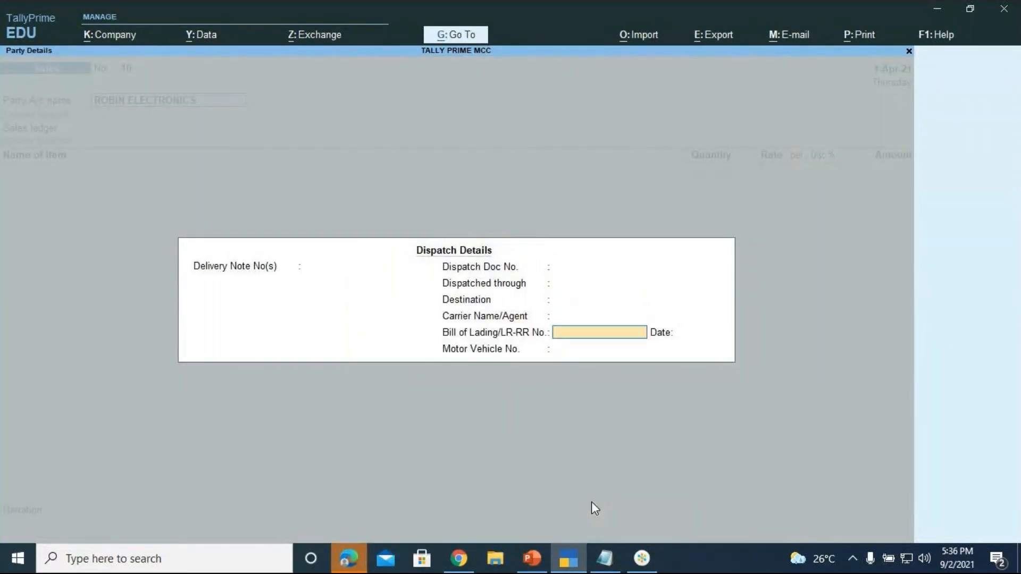
key(Return)
key(Return)
key(Return)
key(Return)
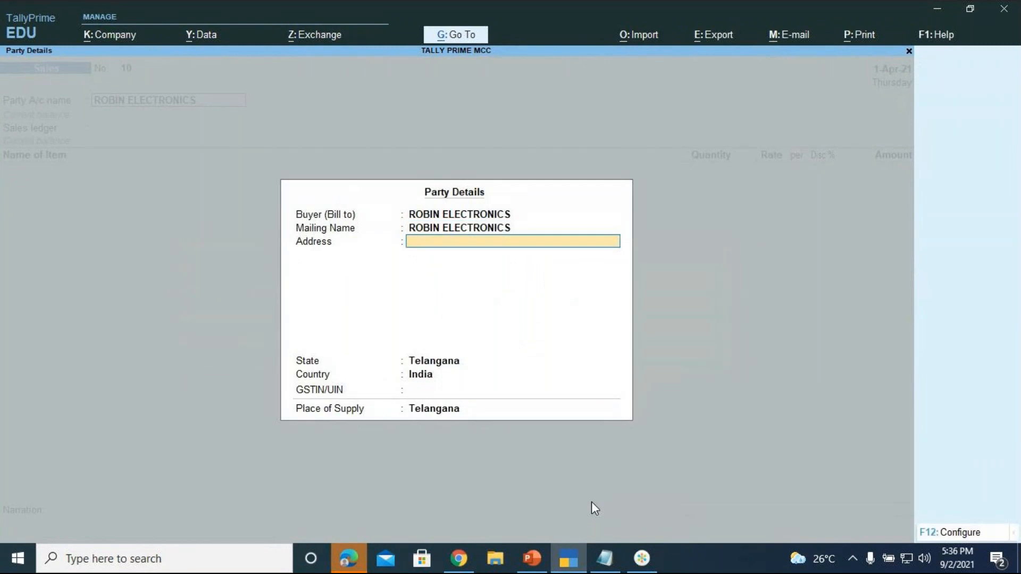
key(Return)
key(Return)
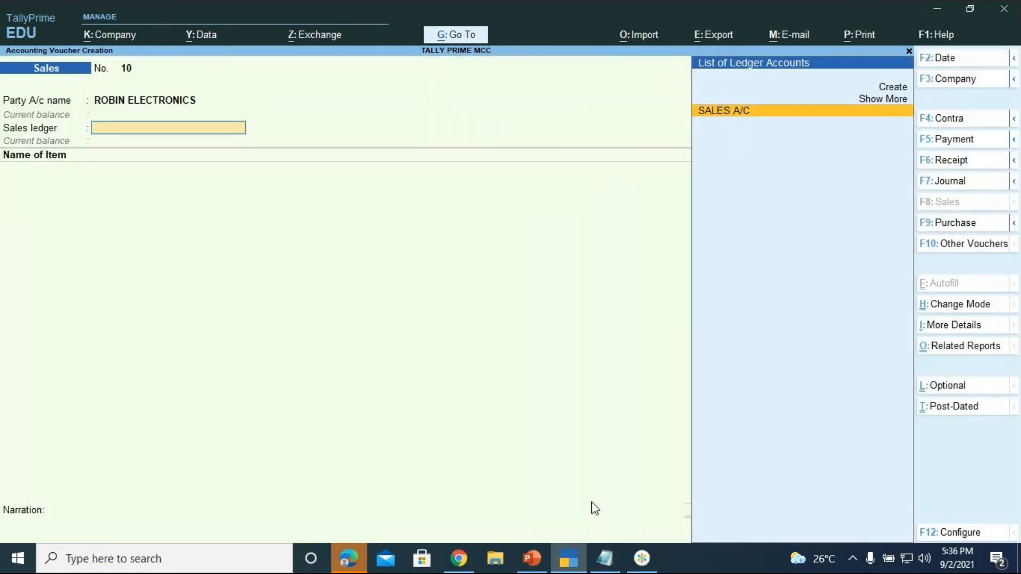
Choose SALES A/C as the sales ledger and classify the transaction as Interstate Sales Taxable
key(Return)
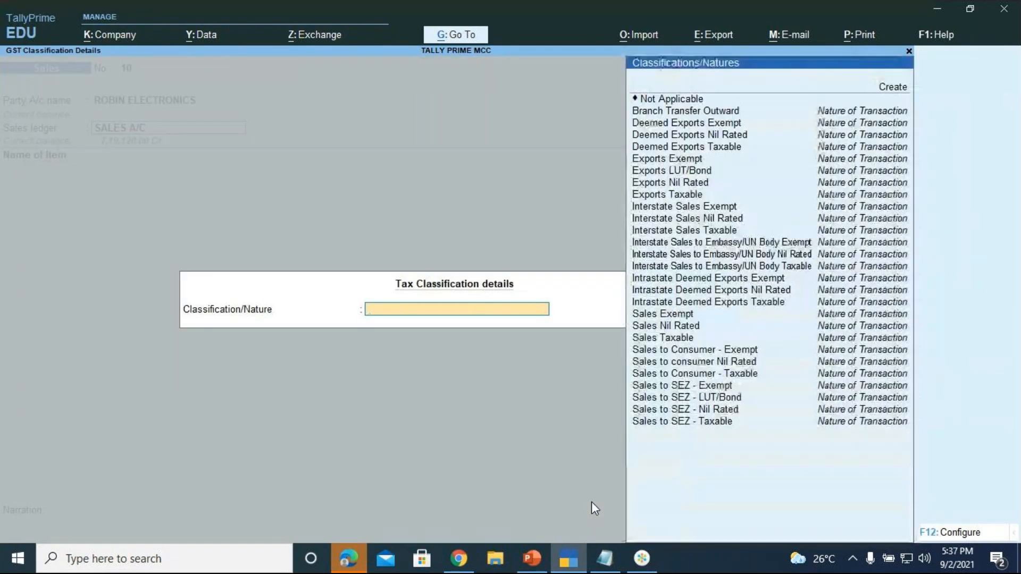
key(Down)
key(Down)
key(Down)
key(Down)
key(Down)
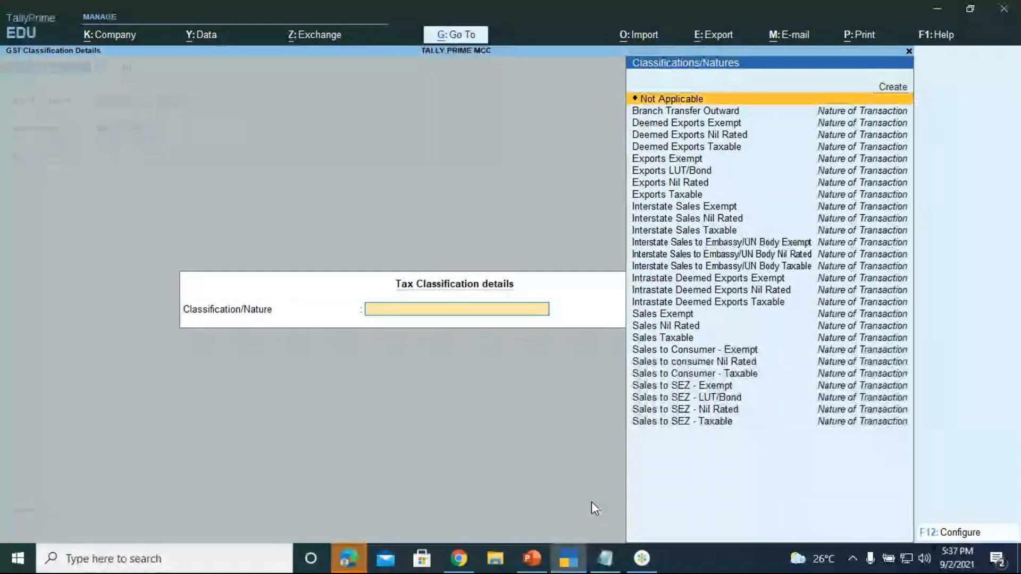
key(Down)
key(Down)
key(Down)
key(Down)
key(Down)
key(Down)
key(Down)
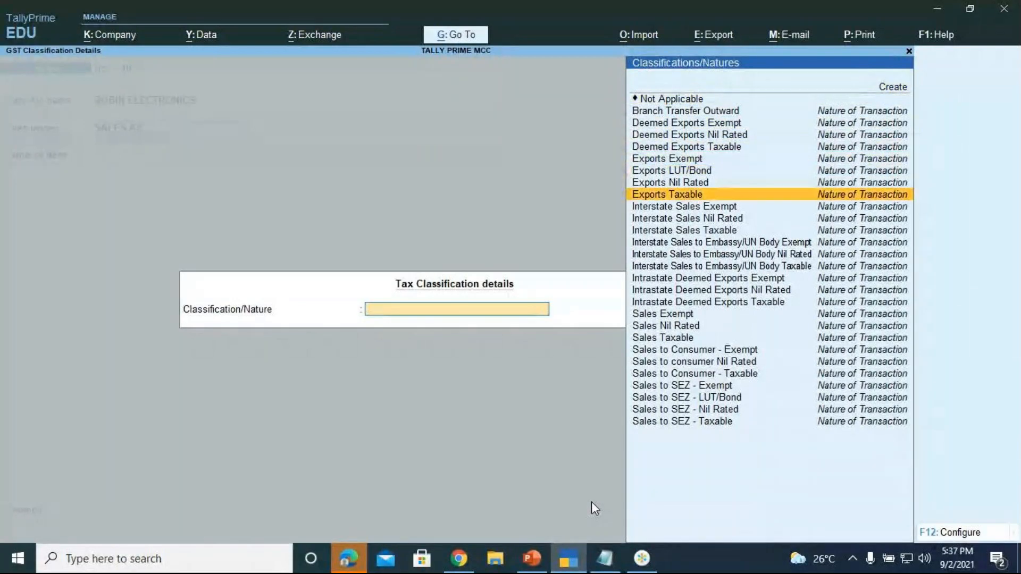
key(Return)
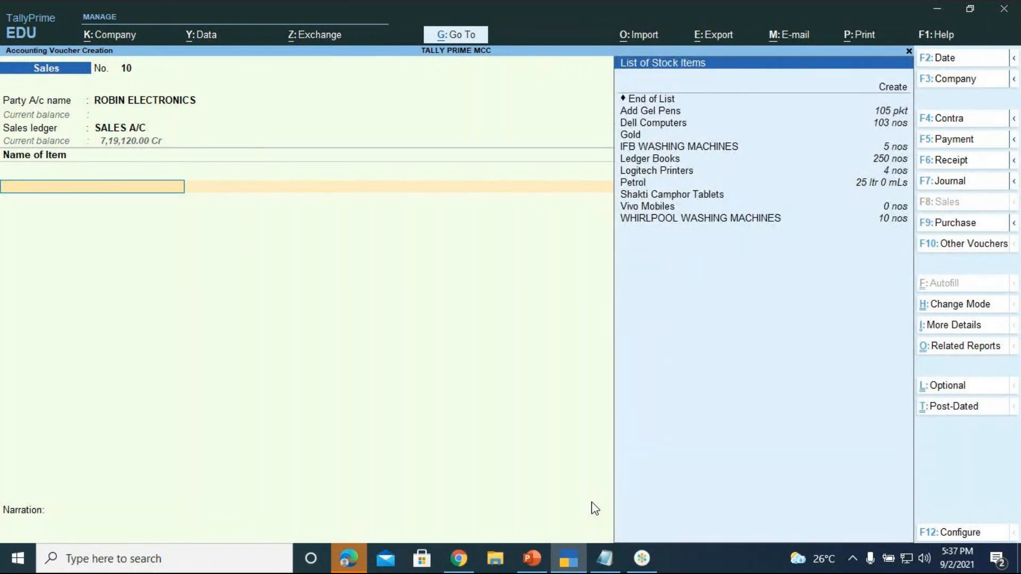
Select WHIRLPOOL WASHING MACHINES as the sold item, checking the sale details on the PowerPoint slide before returning to TallyPrime
key(Down)
key(Down)
key(Down)
key(Down)
key(Down)
key(Down)
key(Down)
key(Down)
key(Down)
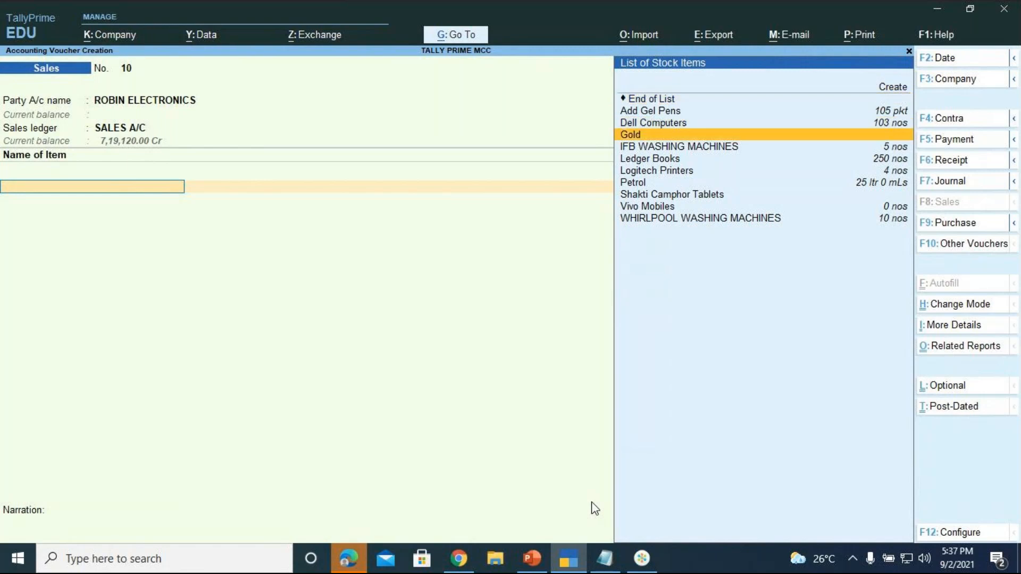
key(Down)
key(Down)
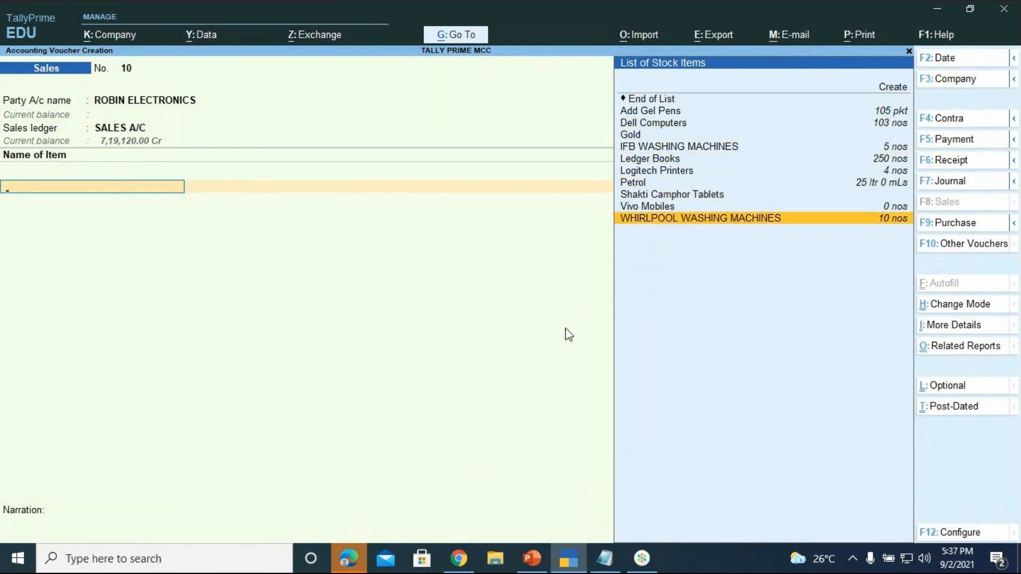
click(539, 562)
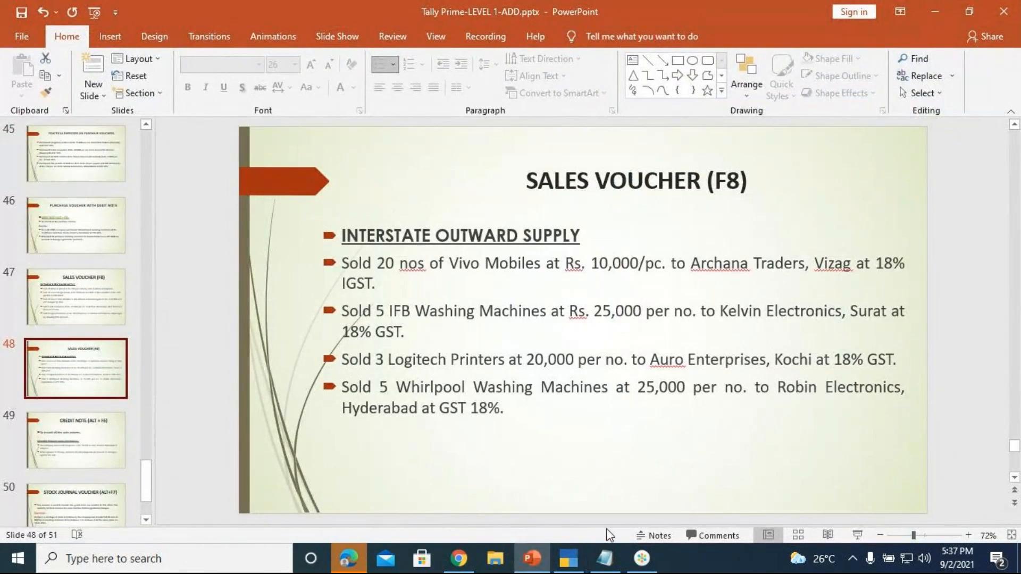
click(581, 557)
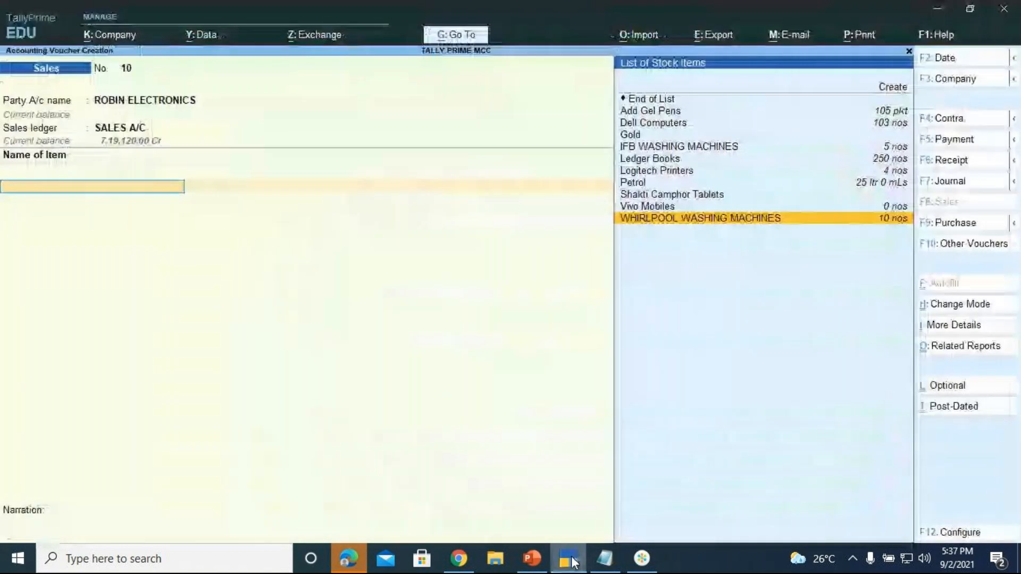
click(891, 222)
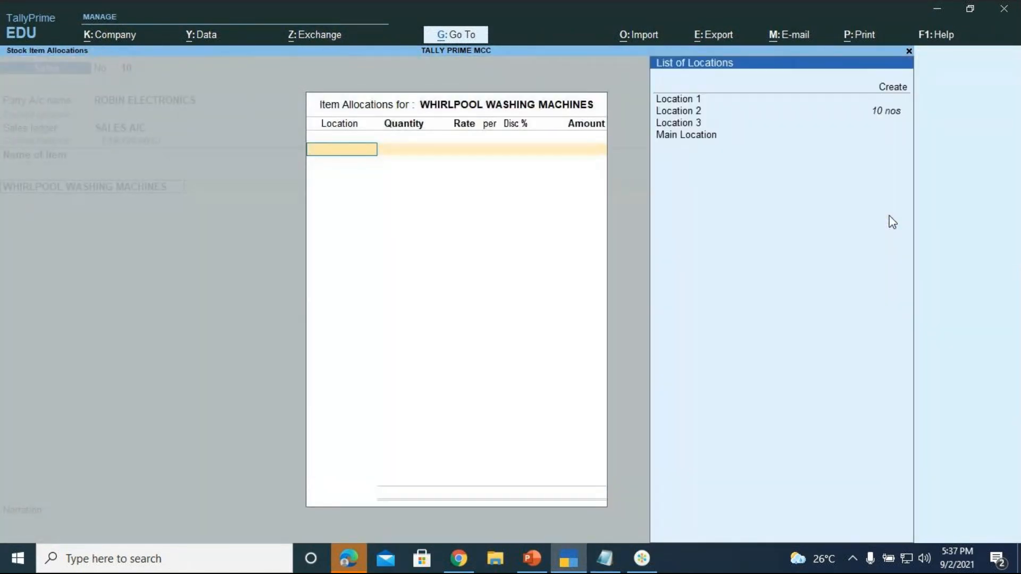
Allocate 5 nos of the washing machines from Location 2 at a rate of 25,000 and finish the item allocation
key(Down)
key(Down)
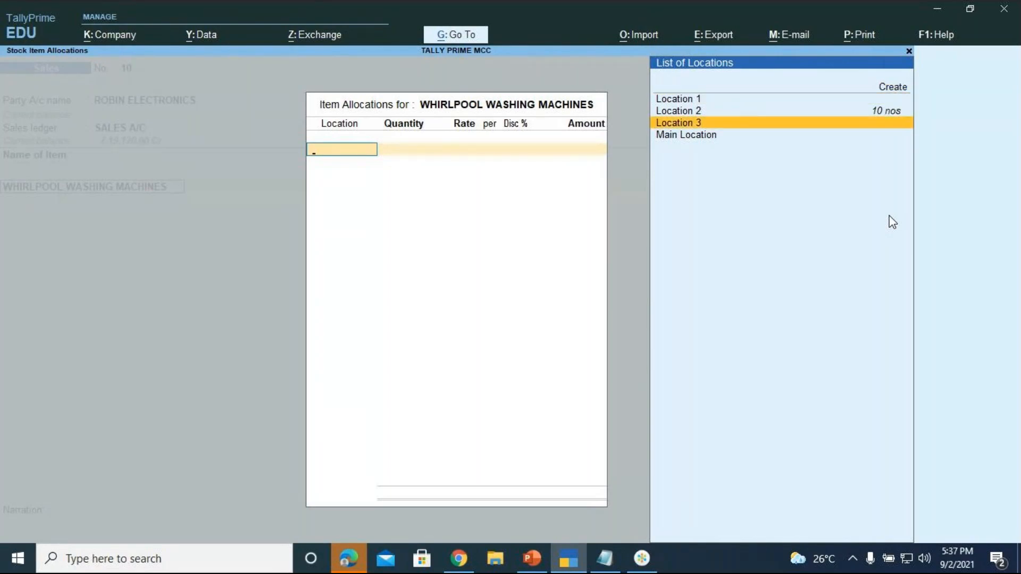
key(Up)
key(Return)
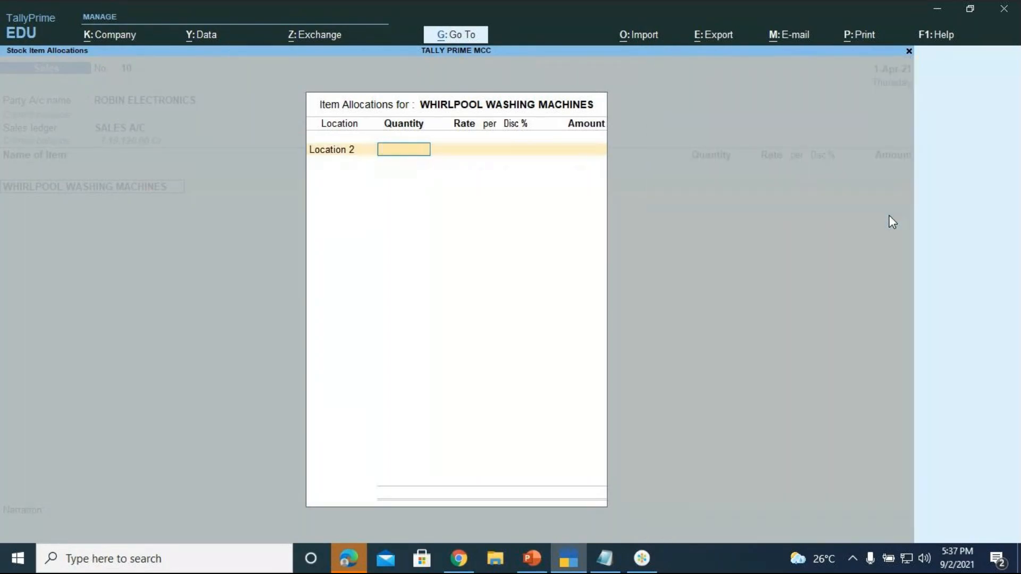
text(5)
key(Return)
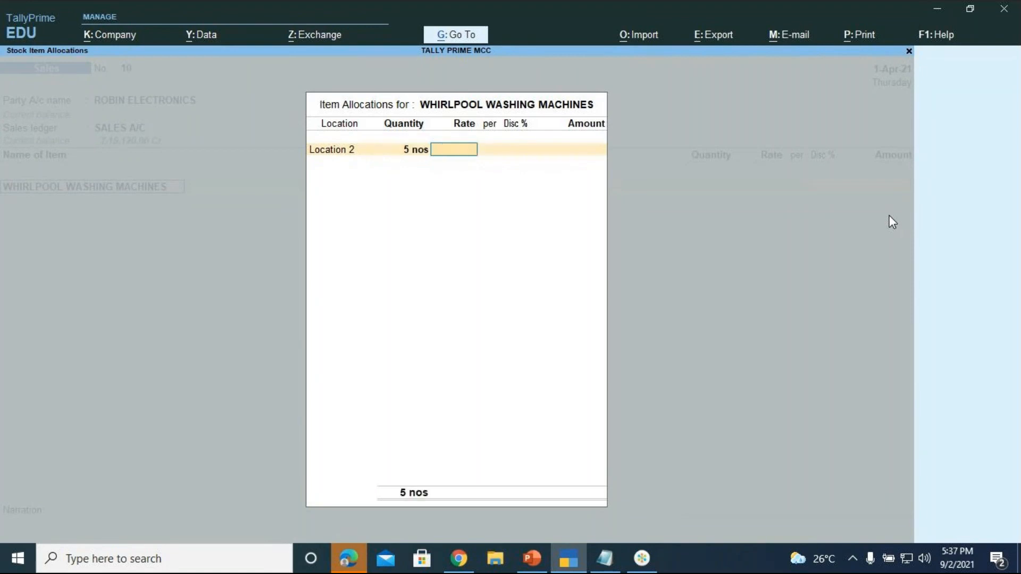
text(25000)
key(Return)
key(Return)
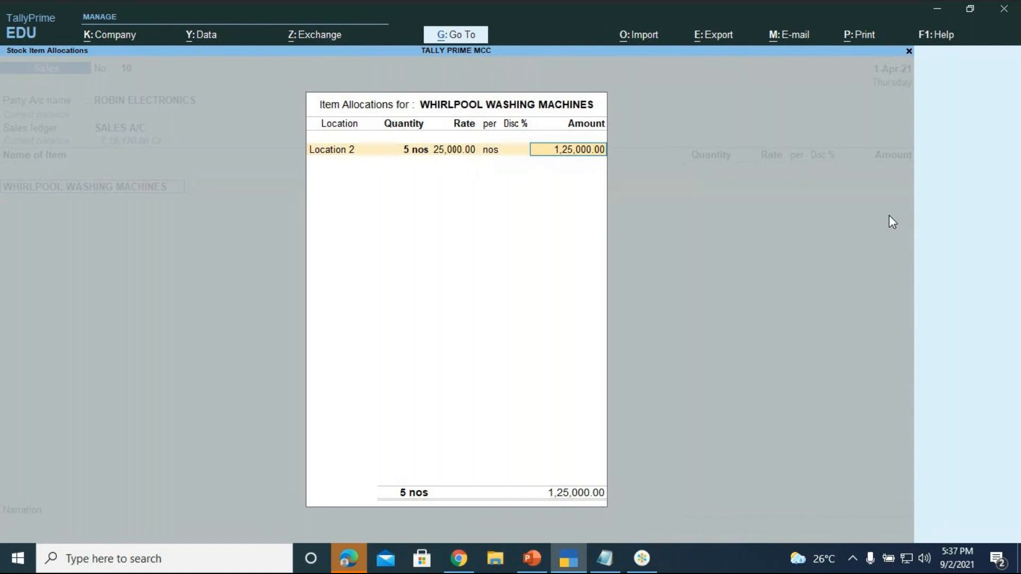
key(Return)
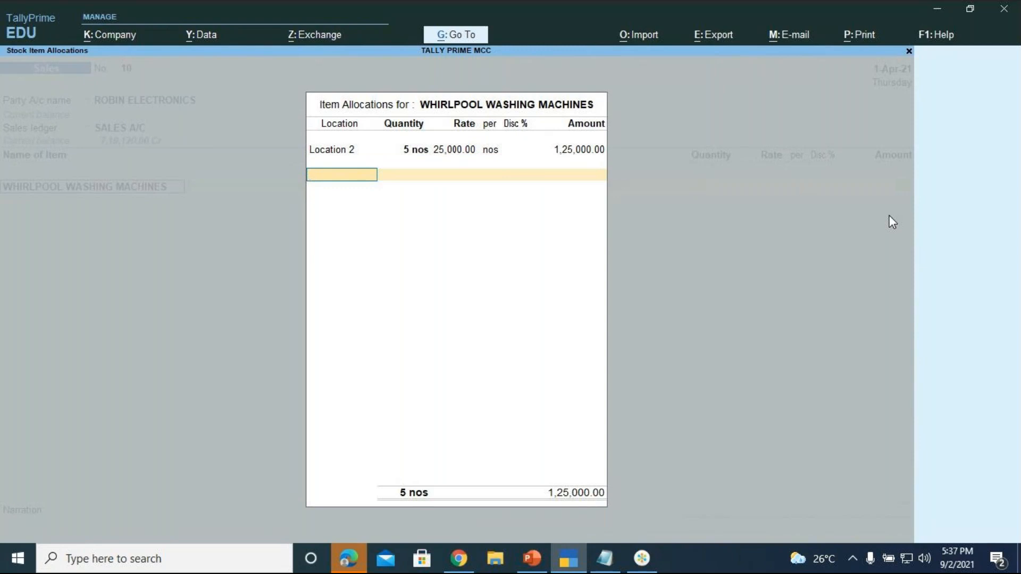
key(Return)
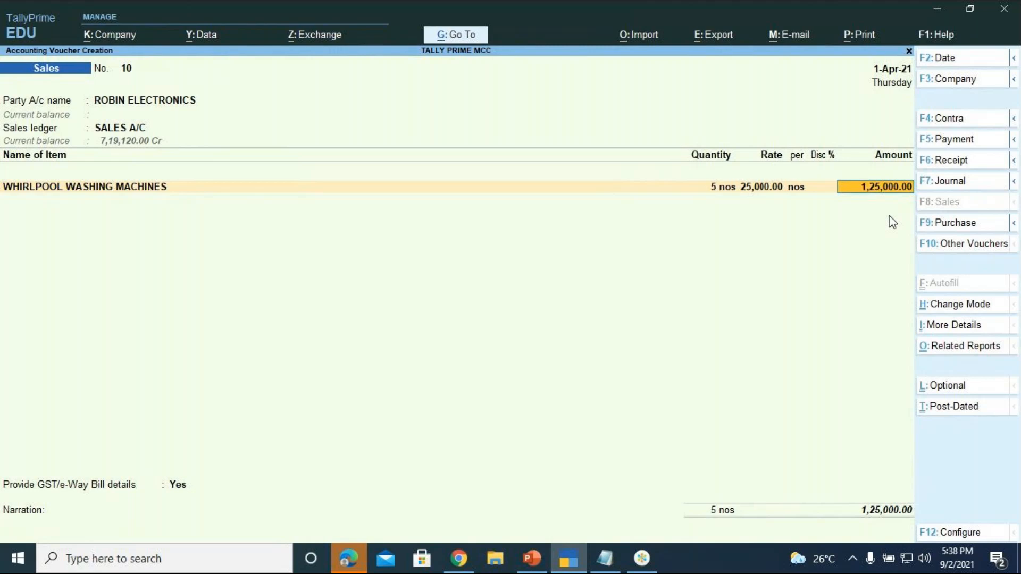
Add the IGST ledger below the item and set Provide GST/e-Way Bill details to No
key(Return)
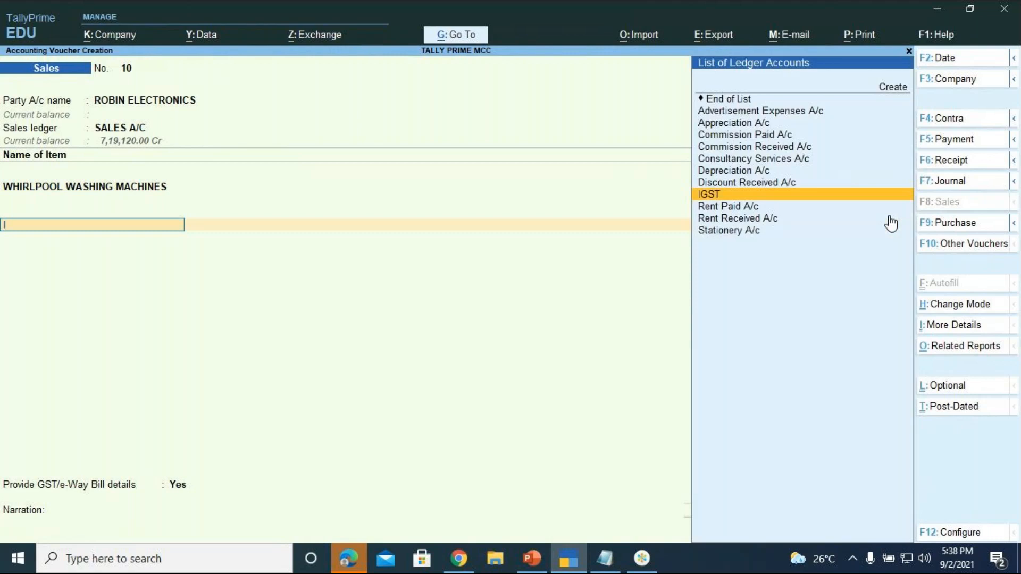
text(IGST)
key(Return)
key(Return)
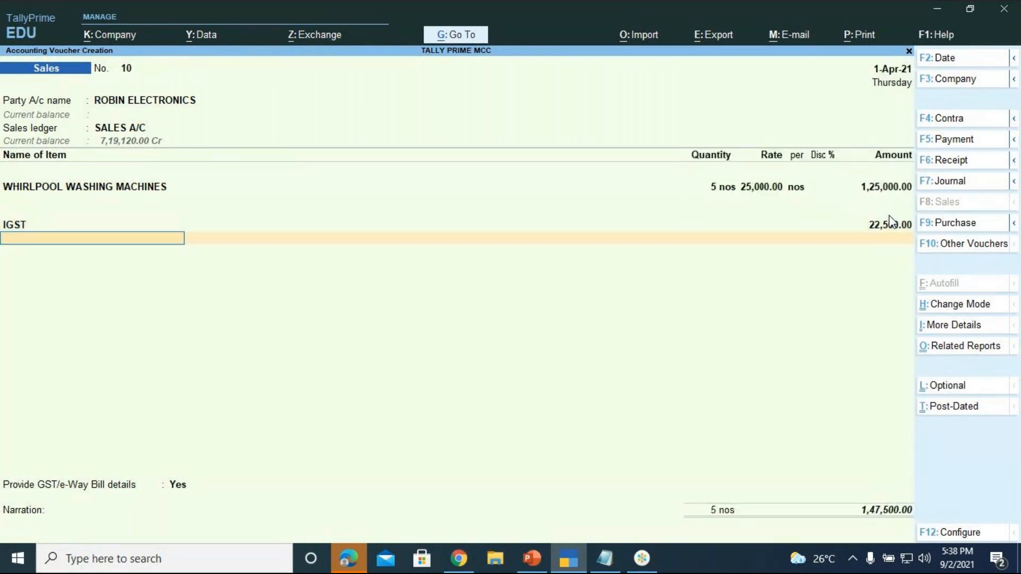
key(Return)
key(Up)
key(Return)
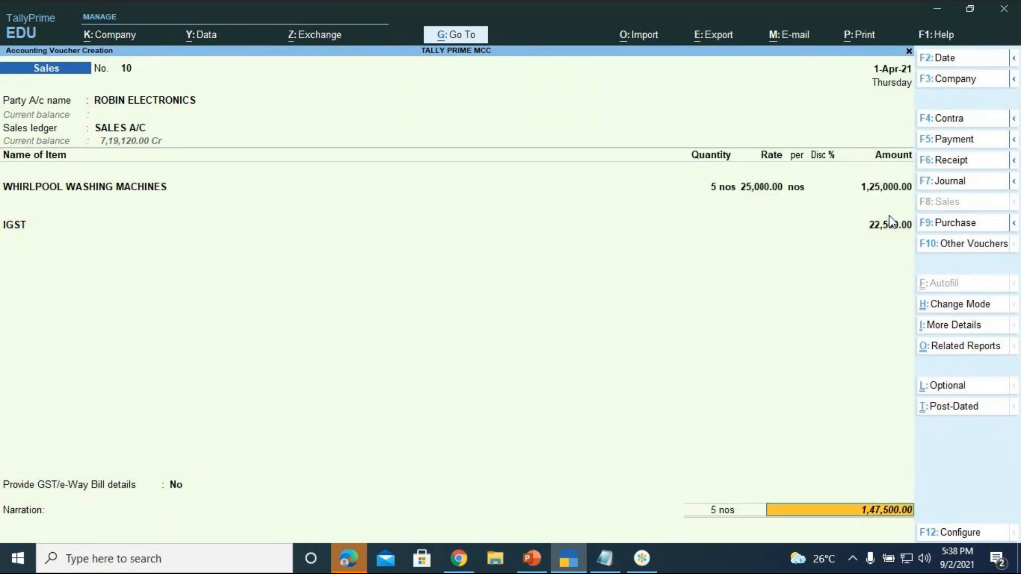
Enter the bill-wise details as a New Ref named ROBIN ELECTRONICS
key(Return)
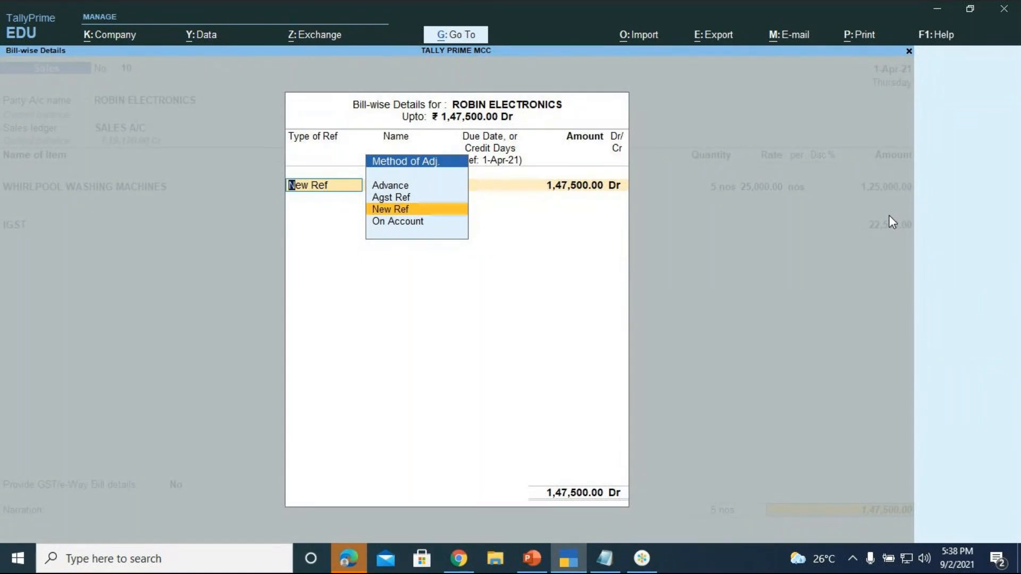
key(Return)
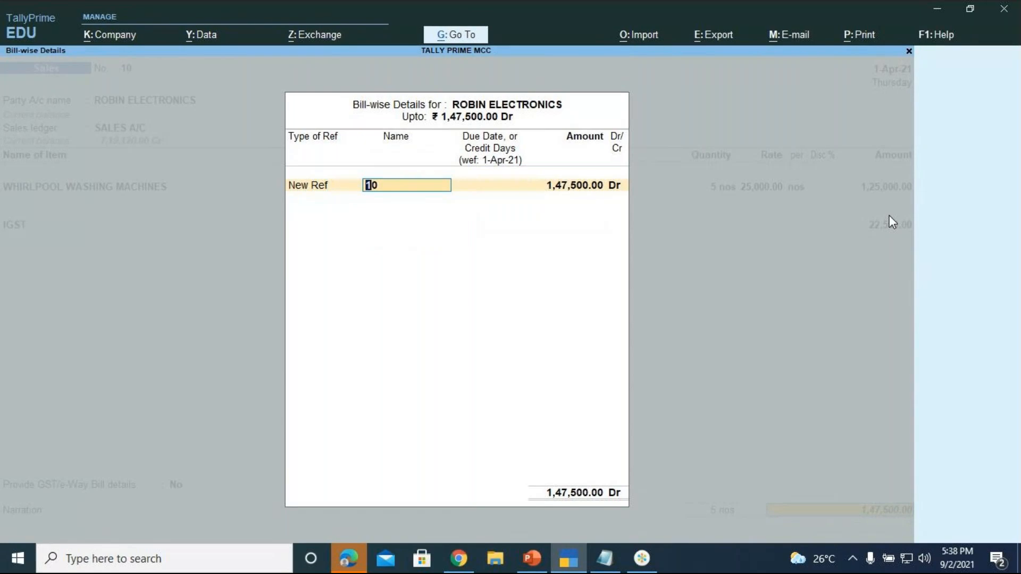
text(ROBIN ELEE)
key(BackSpace)
text(CTRONI)
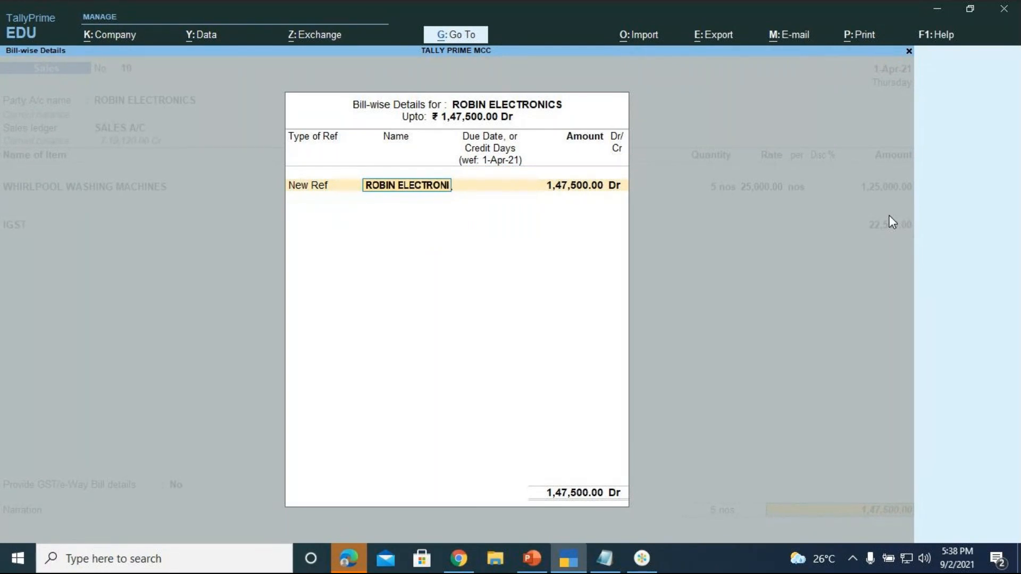
text(CS)
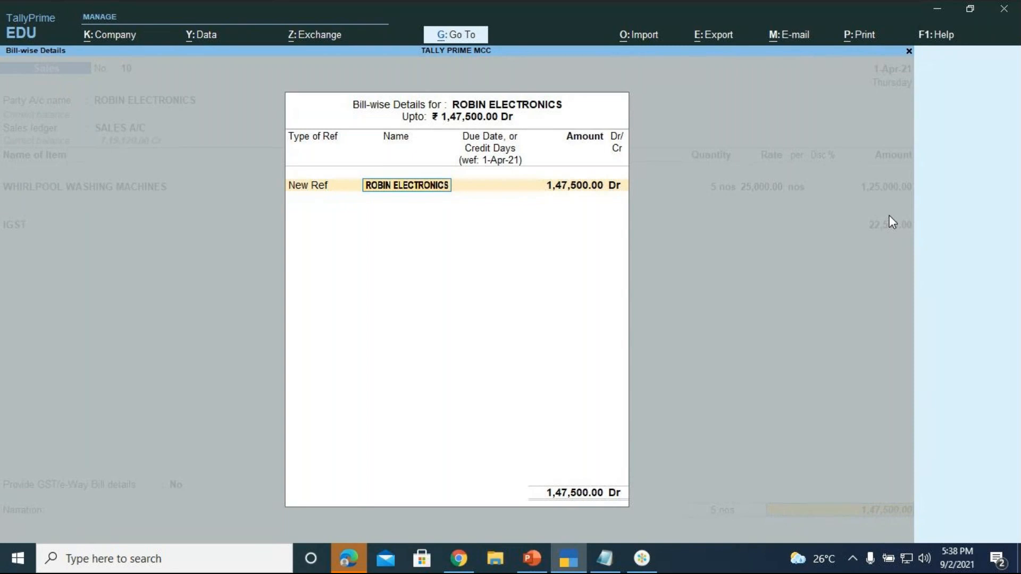
key(Return)
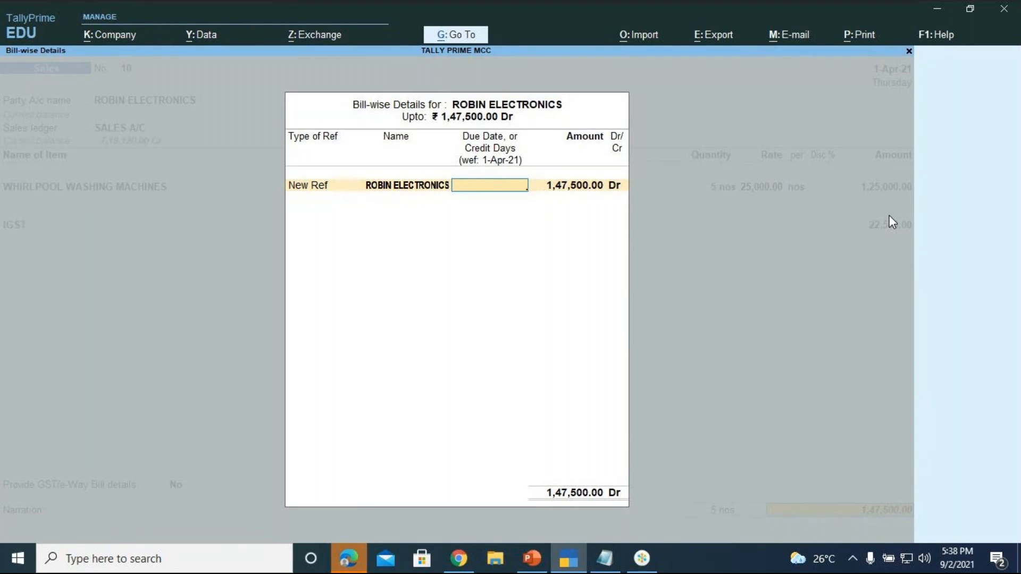
Set the credit period of the ROBIN ELECTRONICS bill reference to 7 days and finish the bill-wise details
text(7)
key(Return)
key(Return)
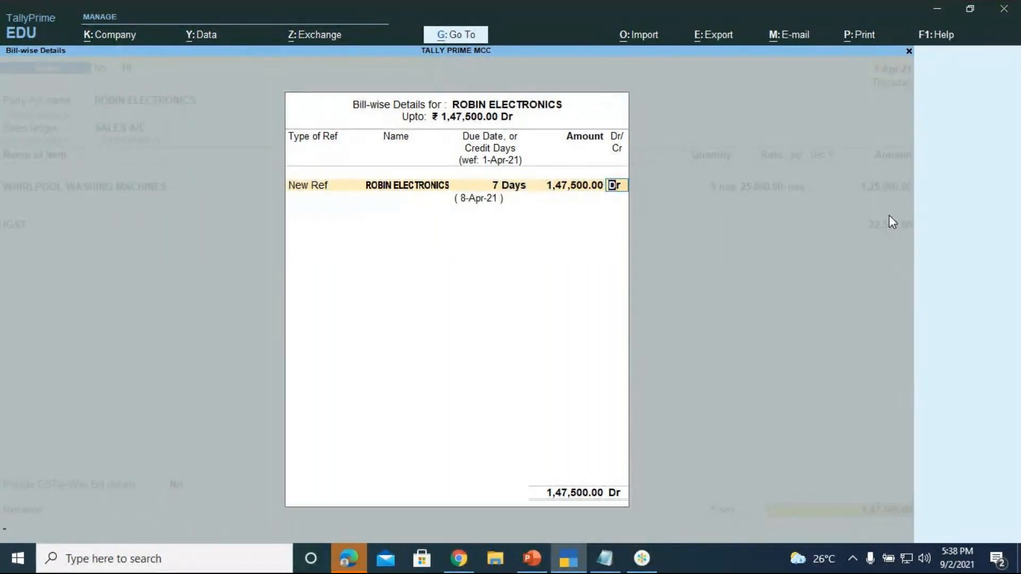
key(Return)
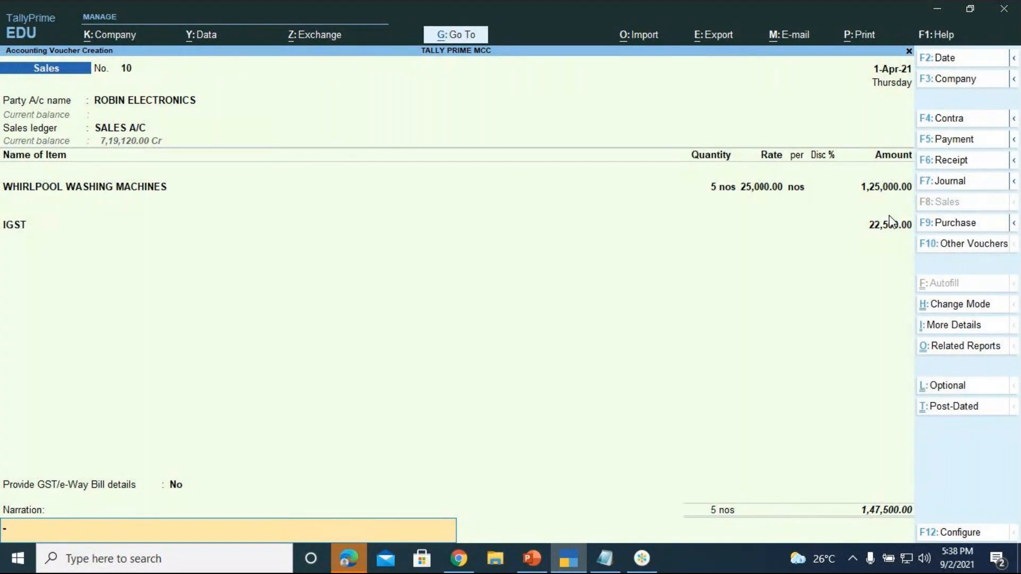
Enter the narration "BEING SALE OF WHIRLPOOL WASHING MACHINES MADE ON CREDIT" and save the sales voucher without sending details for e-Way Bill generation
text(BEING W)
key(BackSpace)
text(SALE OF)
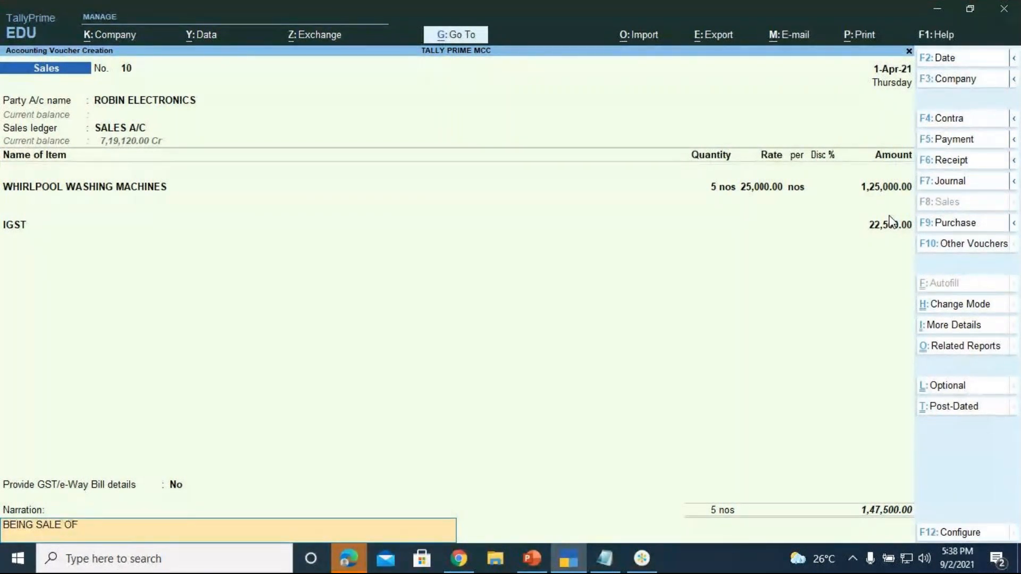
text( WHIRLPOOL WA)
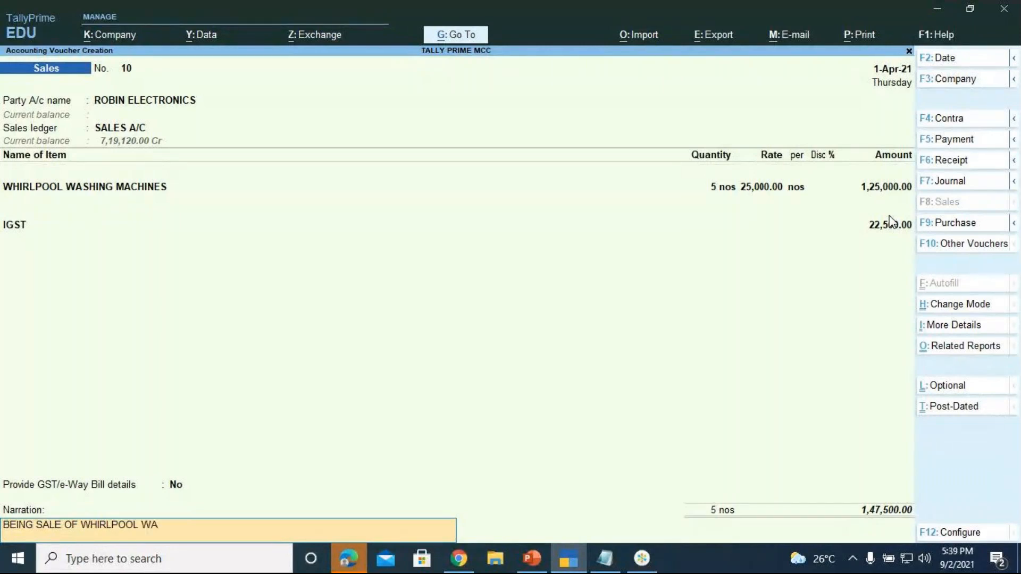
text(SHING MACHINES)
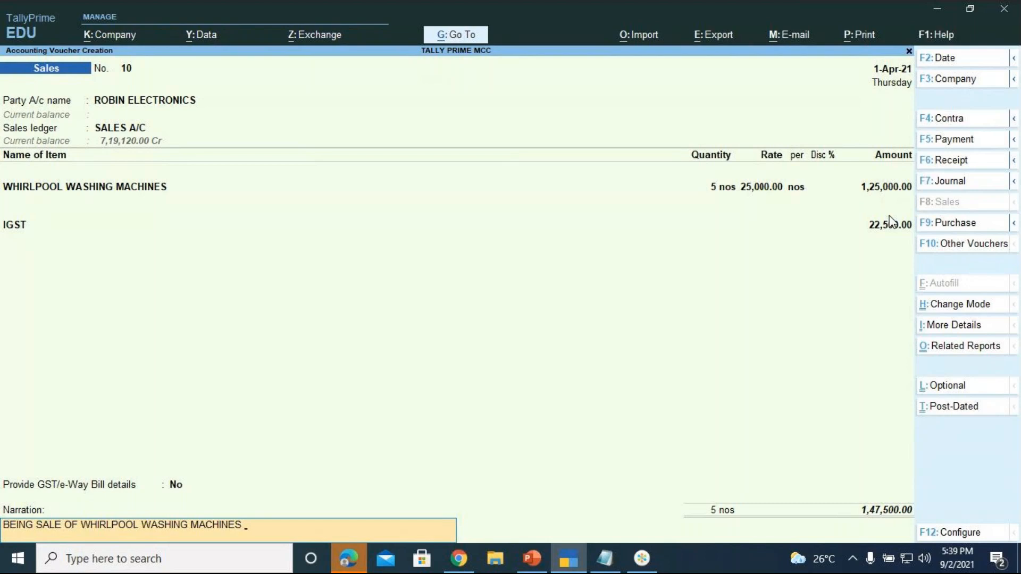
text( MADE ON CREDIT)
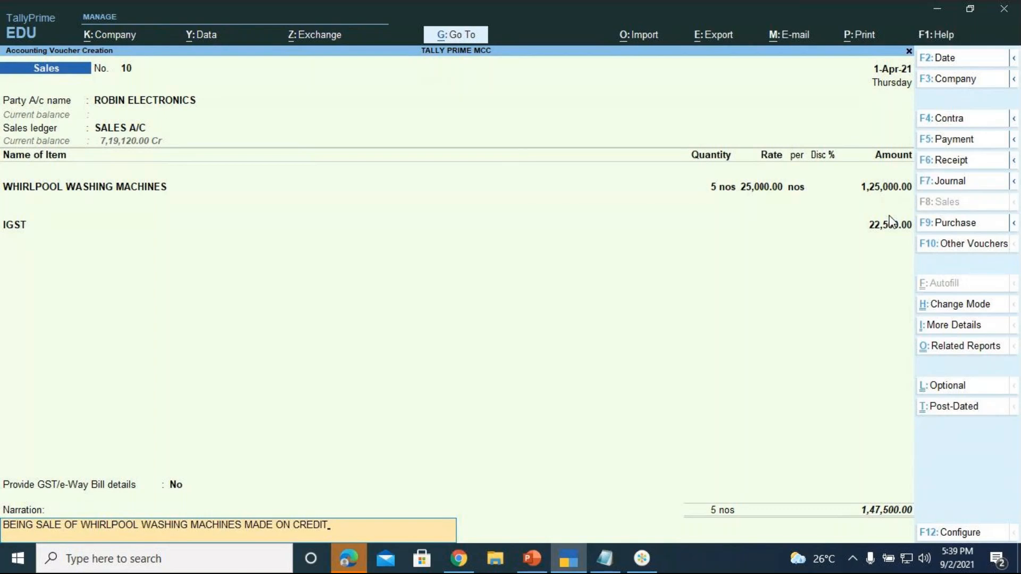
key(Return)
key(Return)
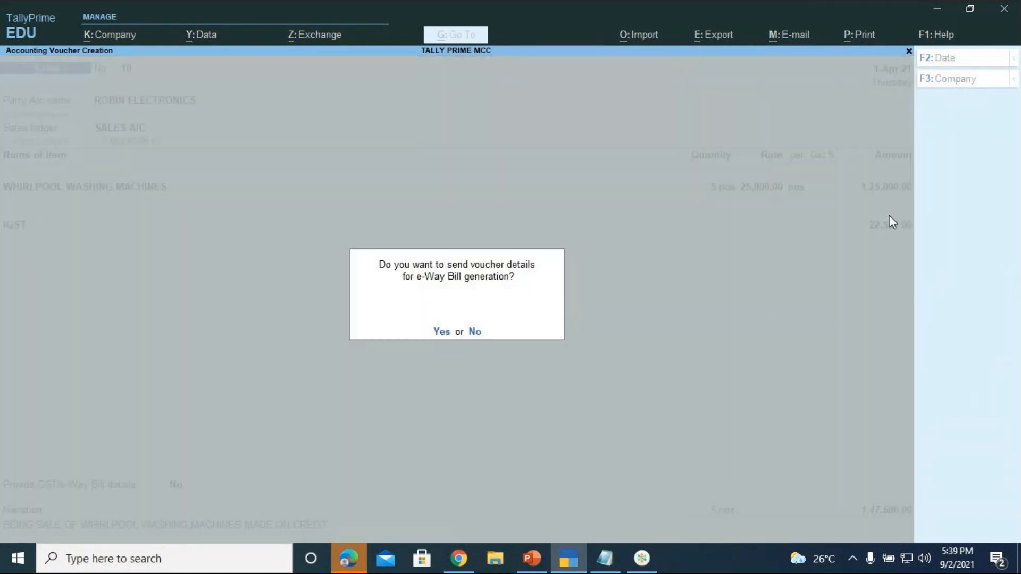
key(n)
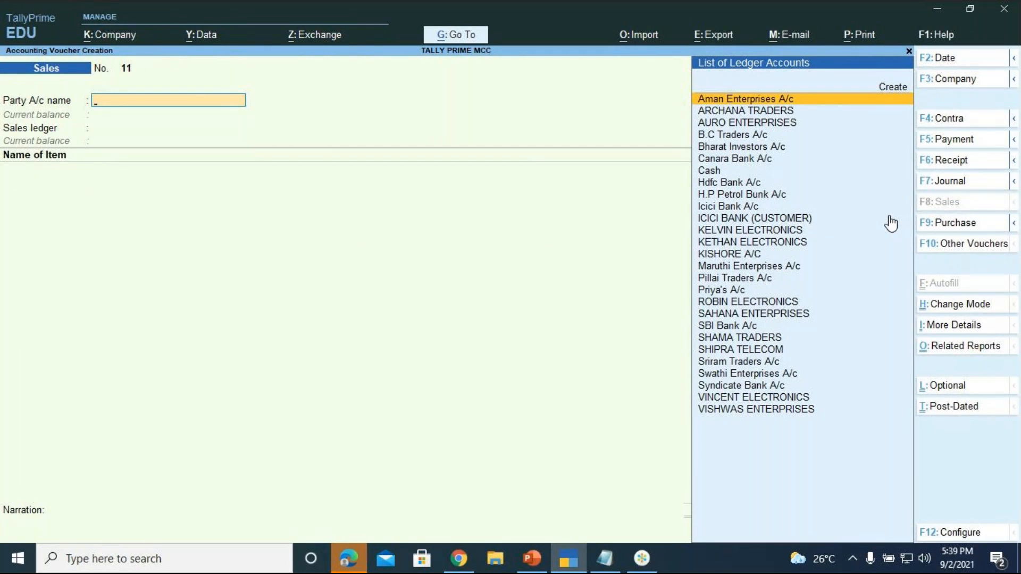
Open the Ledger Outstandings report from the Receivables & Payables Reports
key(alt+g)
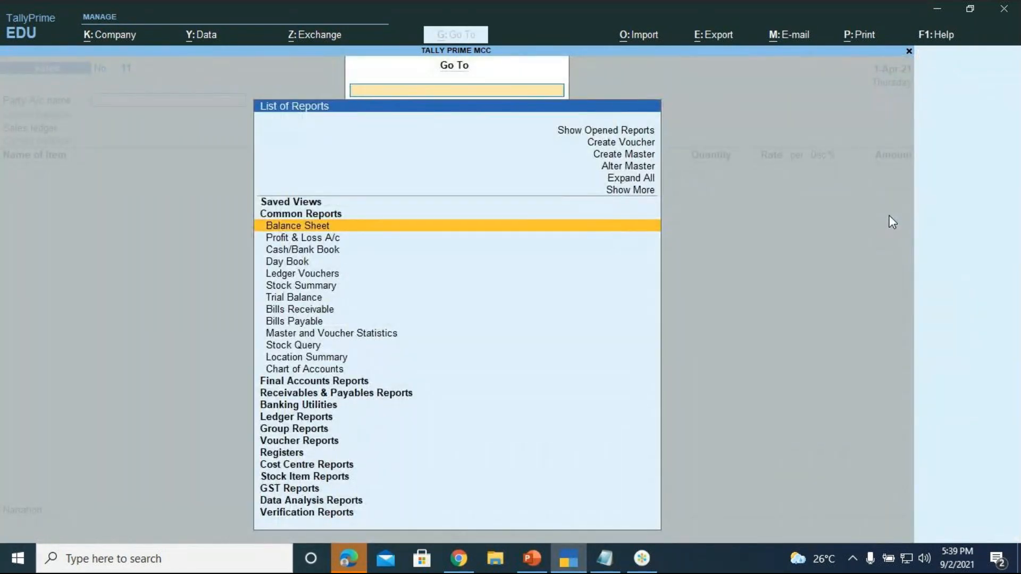
key(Down)
key(Down)
key(Down)
key(Down)
key(Down)
key(Down)
key(Down)
key(Down)
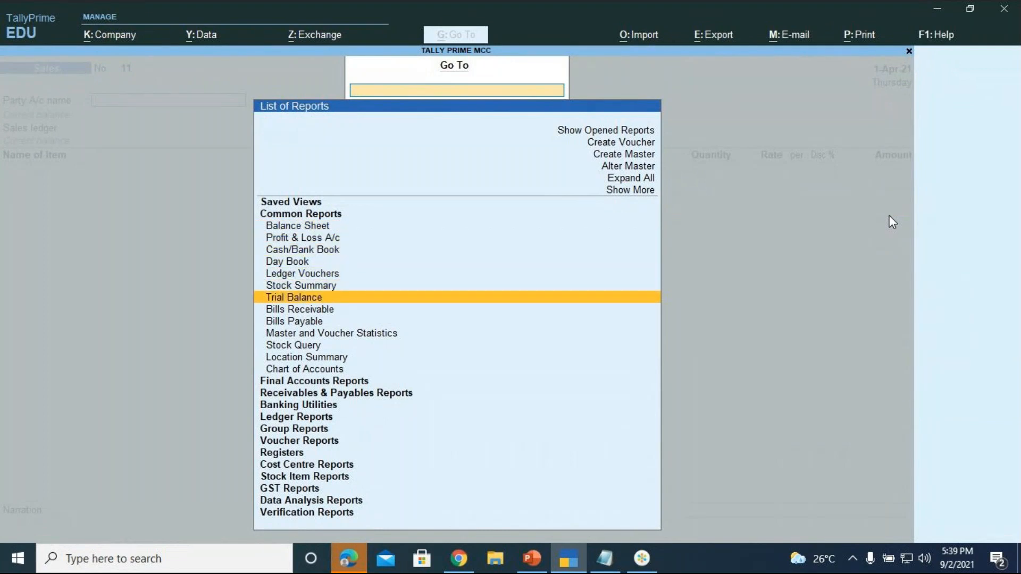
key(Down)
key(Down)
key(Down)
key(Down)
key(Down)
key(Down)
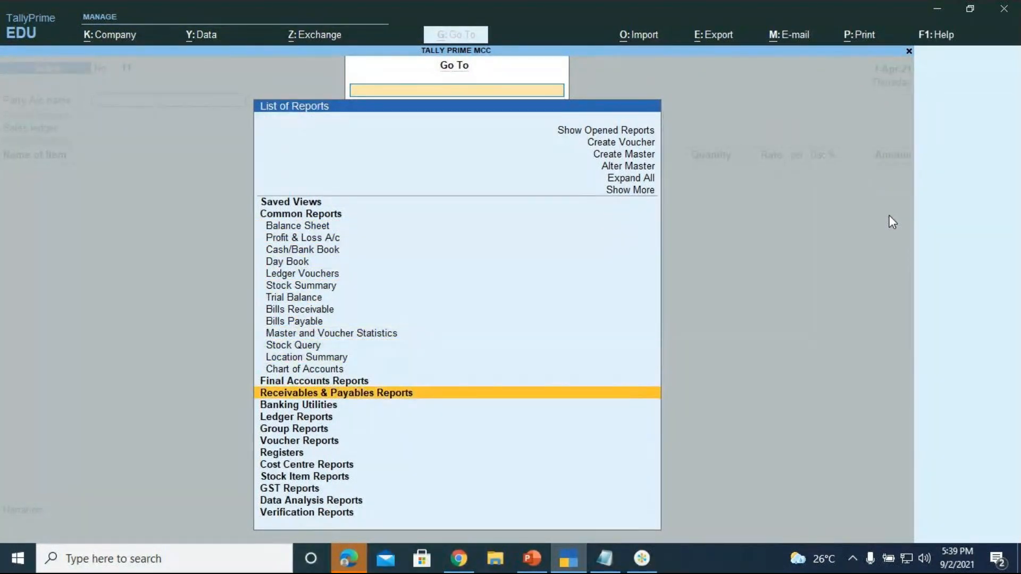
key(Return)
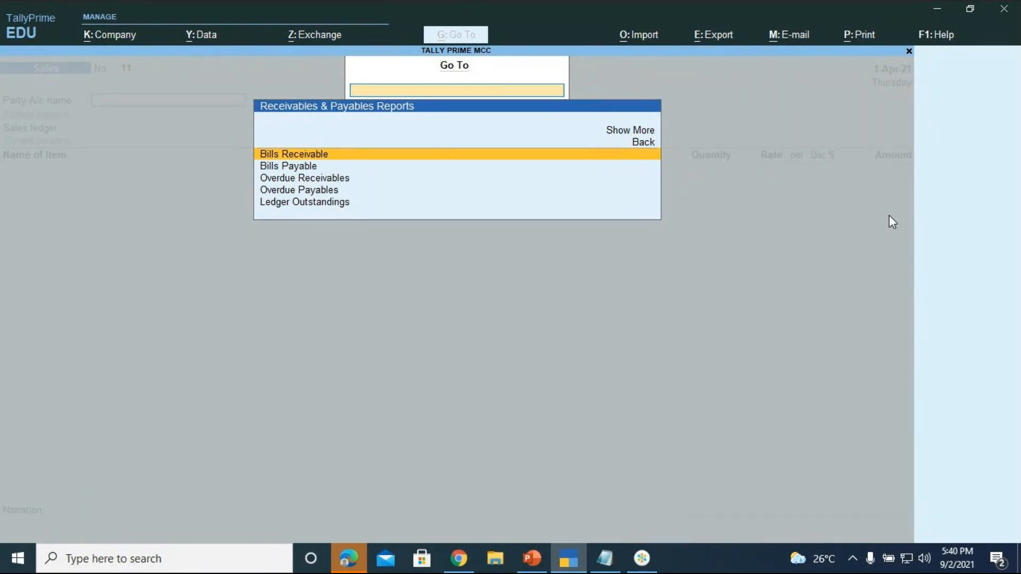
key(Down)
key(Down)
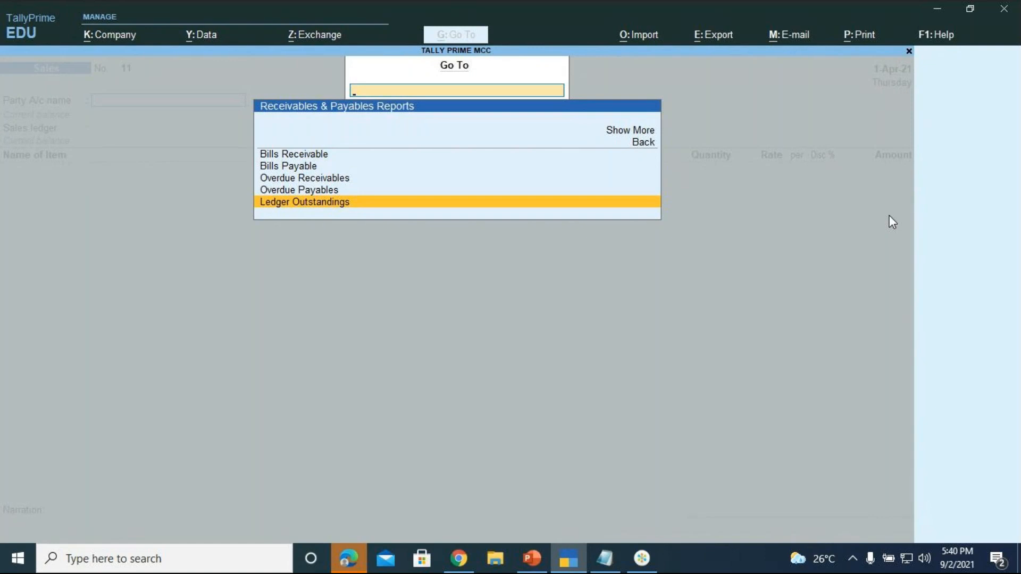
key(Return)
Choose ROBIN ELECTRONICS as the ledger and display its outstanding bills
key(Down)
key(Down)
key(Down)
key(Down)
key(Down)
key(Down)
key(Down)
key(Down)
key(Down)
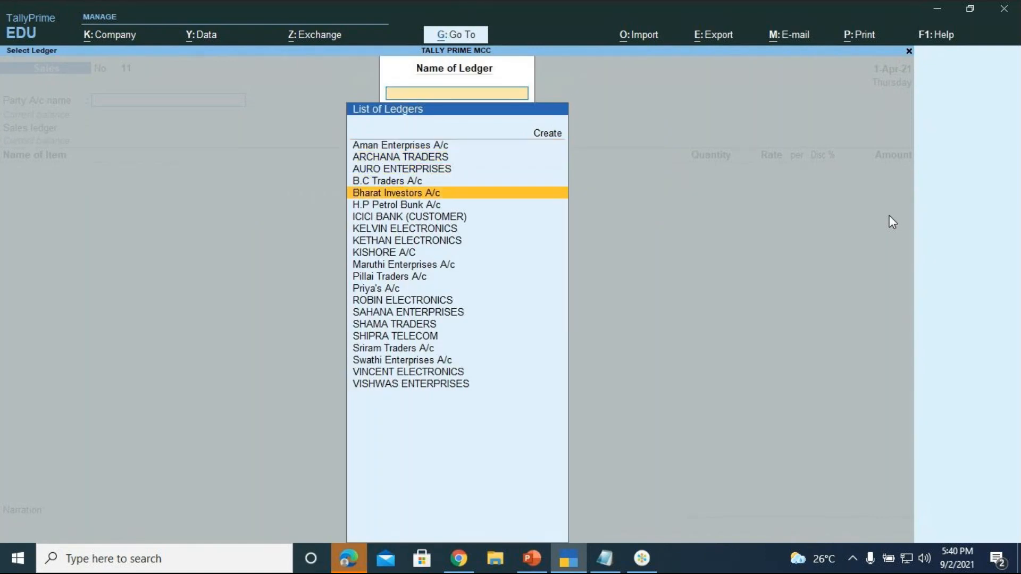
key(Down)
key(Down)
key(Down)
key(Down)
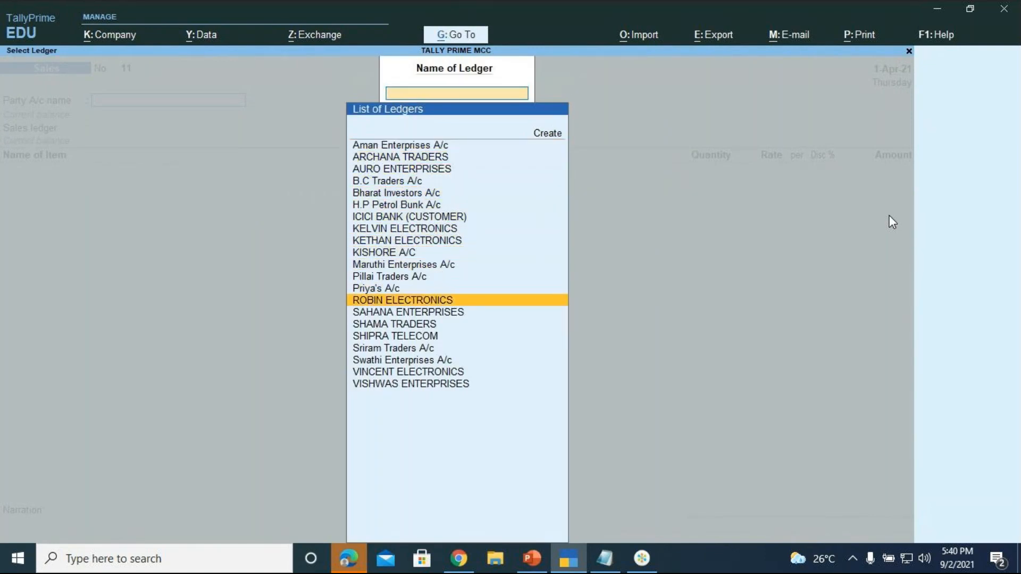
key(Return)
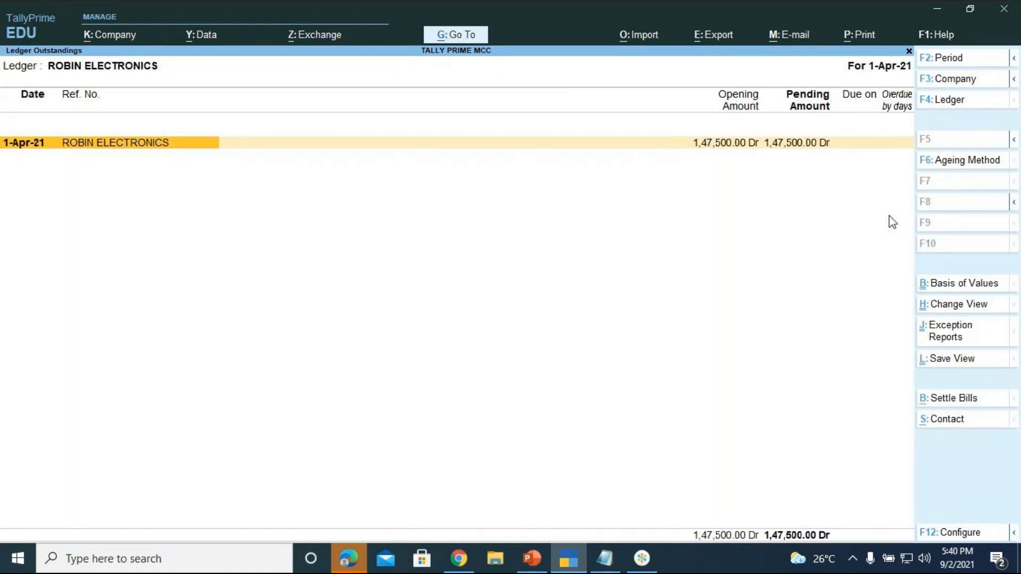
Start settling the outstanding ROBIN ELECTRONICS bill with a receipt dated 1-Apr-21 into SBI Bank A/c
key(h)
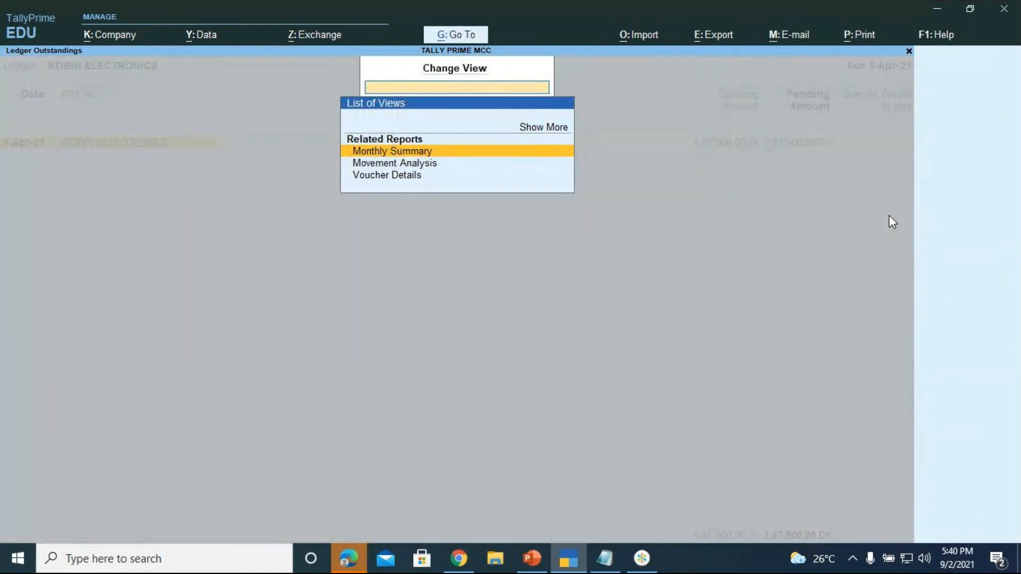
key(Escape)
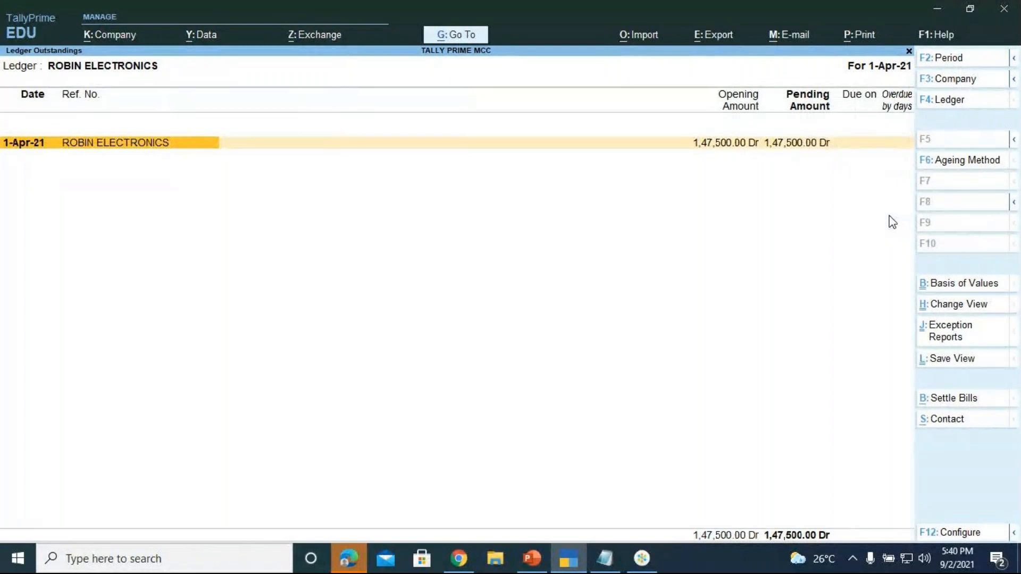
key(alt+b)
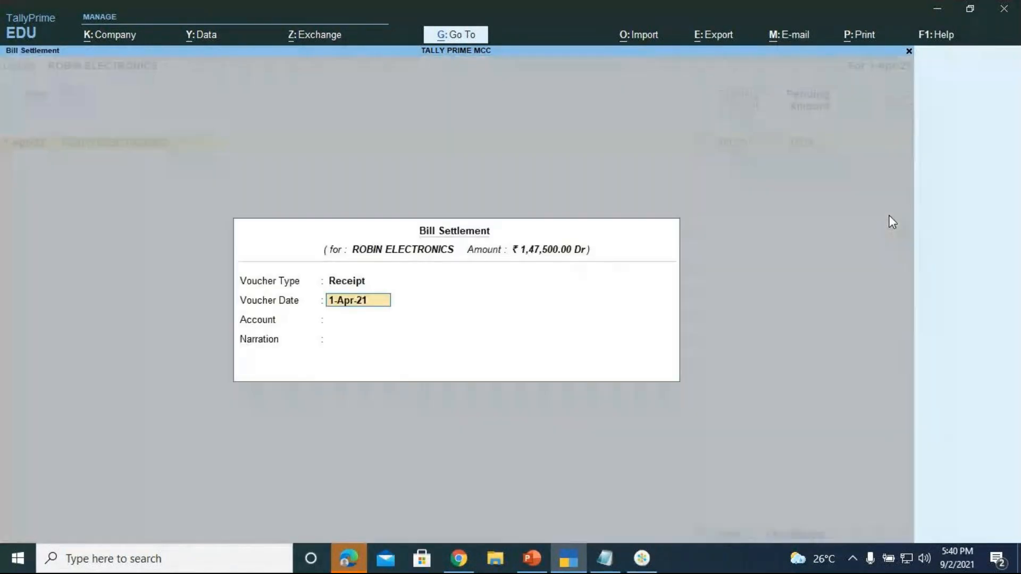
key(Return)
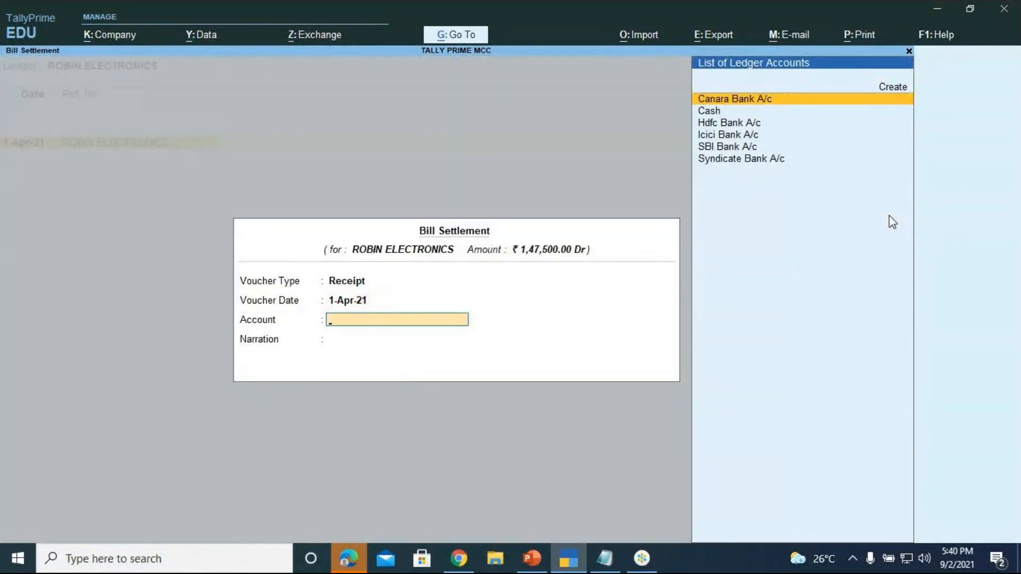
key(Down)
key(Down)
key(Down)
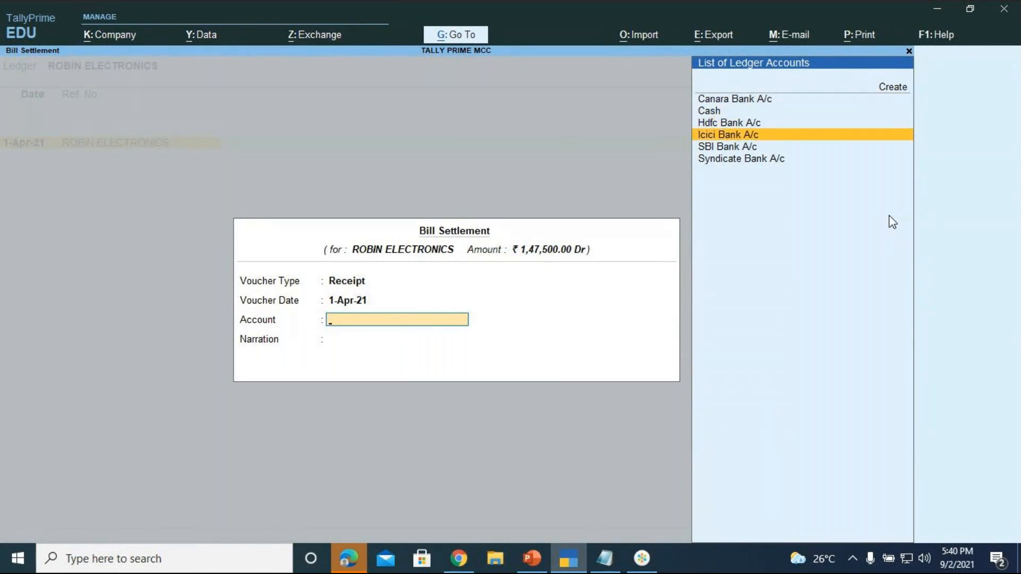
key(Down)
key(Return)
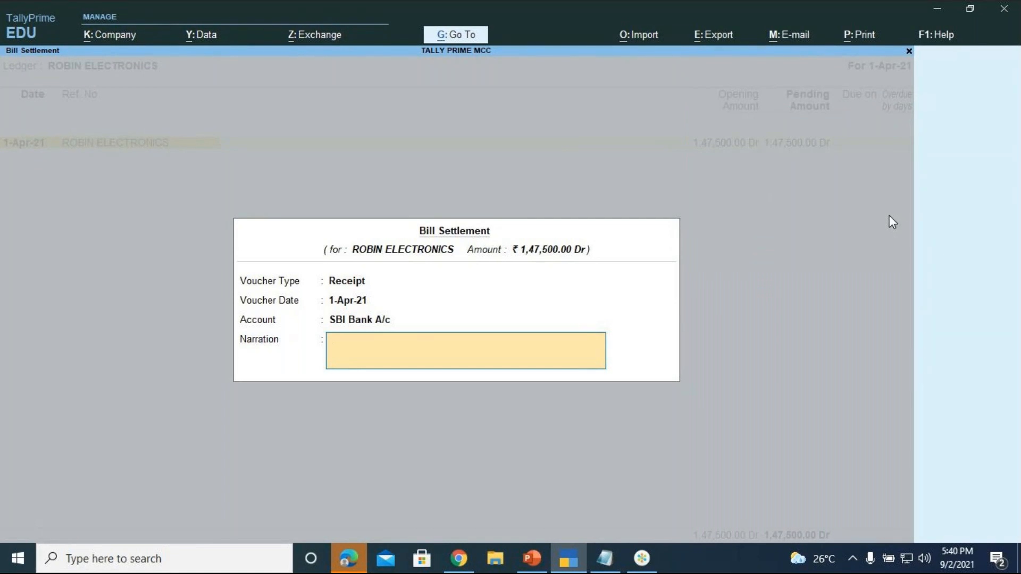
Enter the narration "BEING PAYMENT RECEIVED FROM ROBIN ELECTRONICS TOWARDS THE SALE OF WHIRLPOOL WASHING MACHINES" and accept the bill settlement
text(BEING PAYMENT RECEIVE)
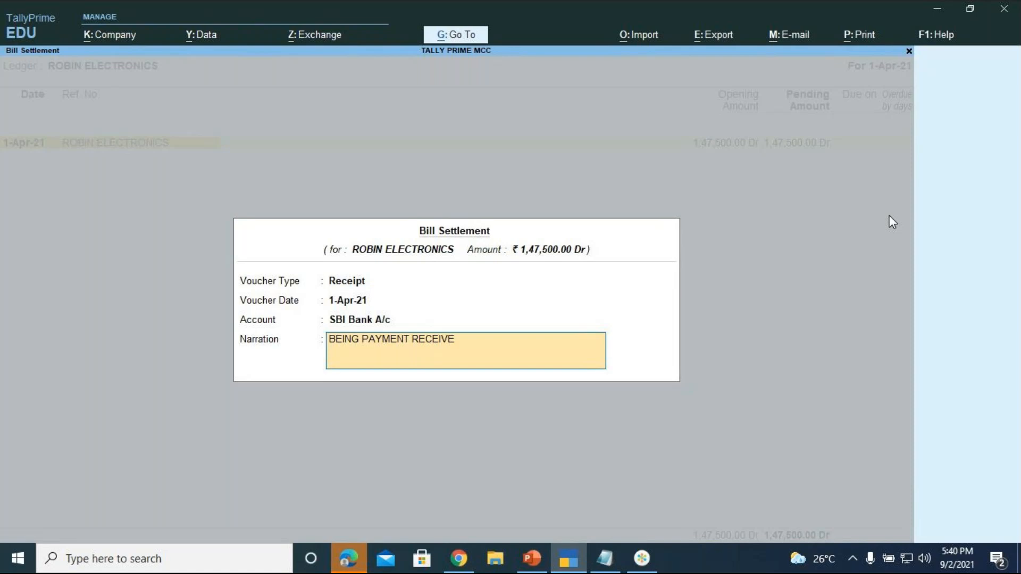
text(D FROM ROBIN ELECTRONICS TOWARDS)
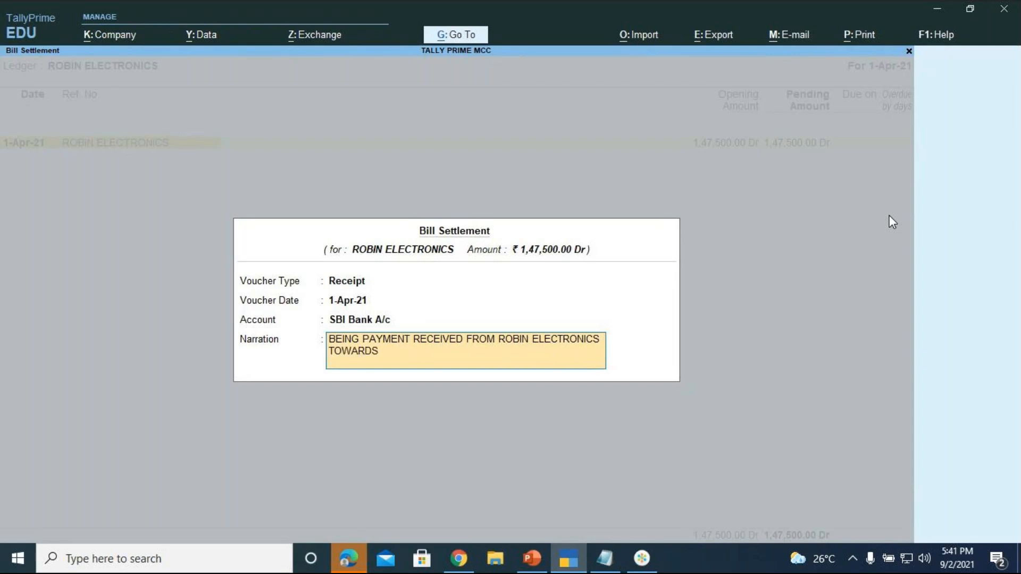
text( TH)
text(E)
key(BackSpace)
text(HE SALE OF WHIRLPOOL)
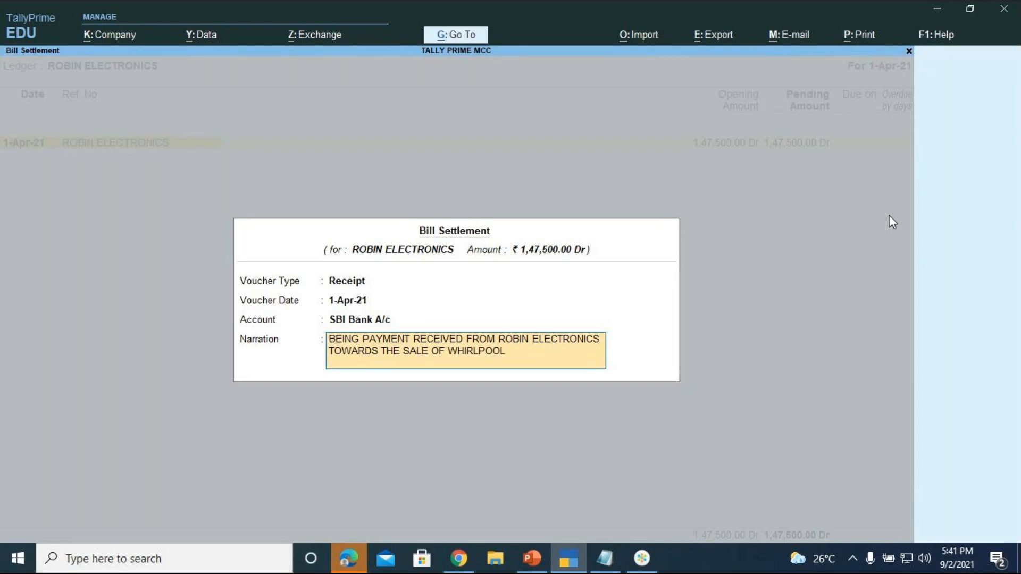
text( WASHING MACHINES)
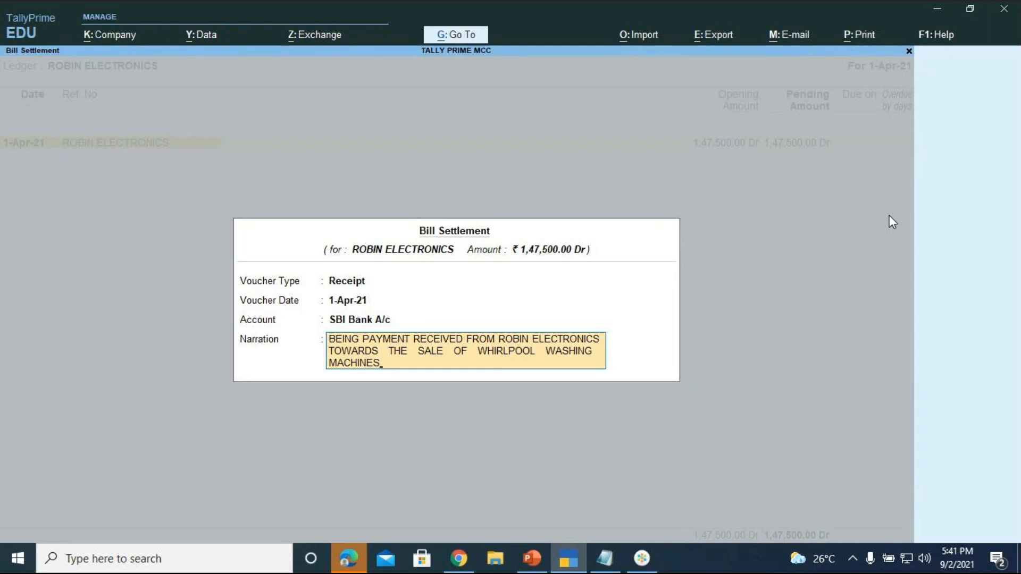
key(Return)
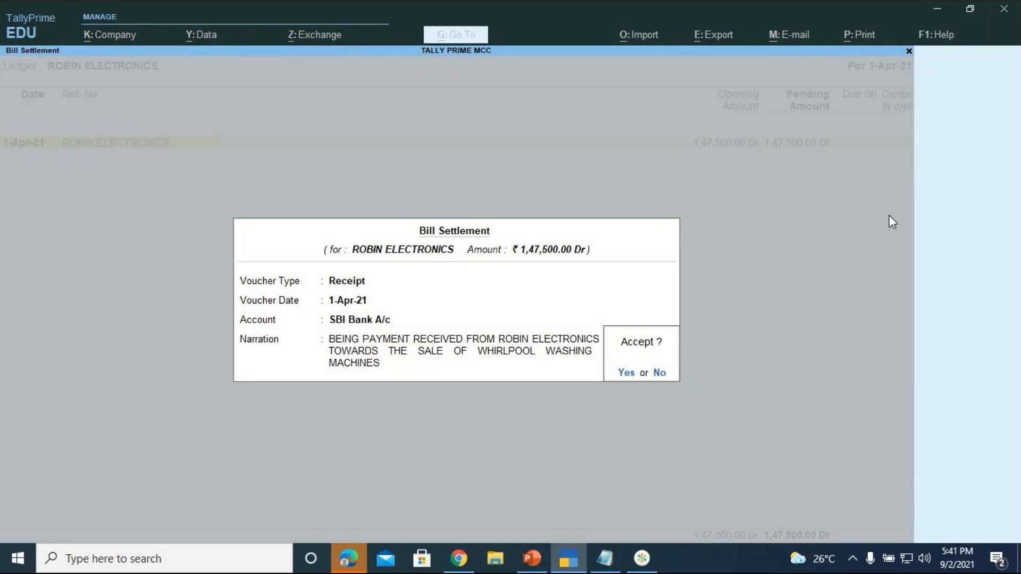
key(Return)
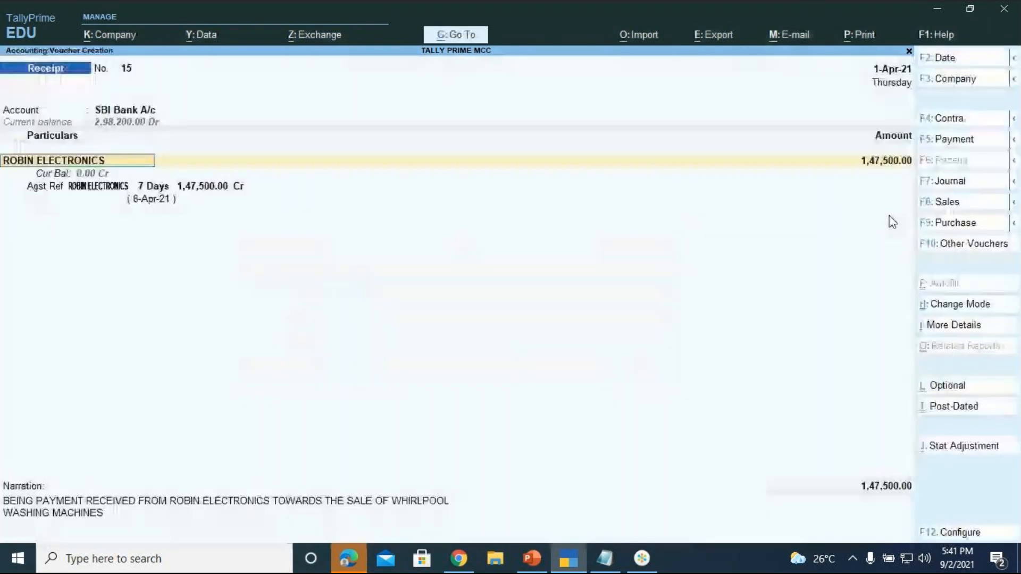
Accept the prefilled ROBIN ELECTRONICS line of the receipt voucher and proceed to the bank allocations for SBI Bank A/c
key(Return)
key(Return)
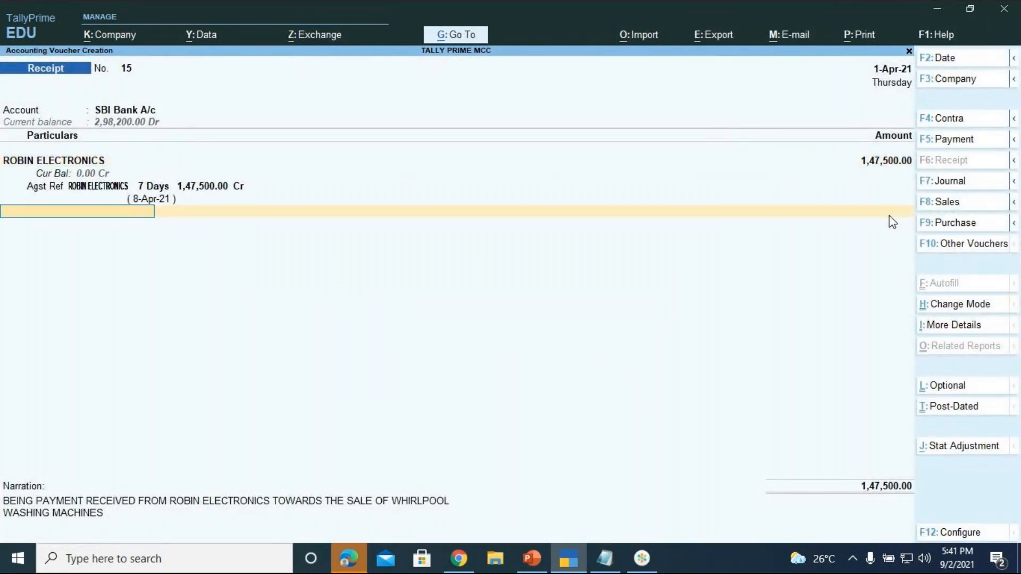
key(Return)
key(Return)
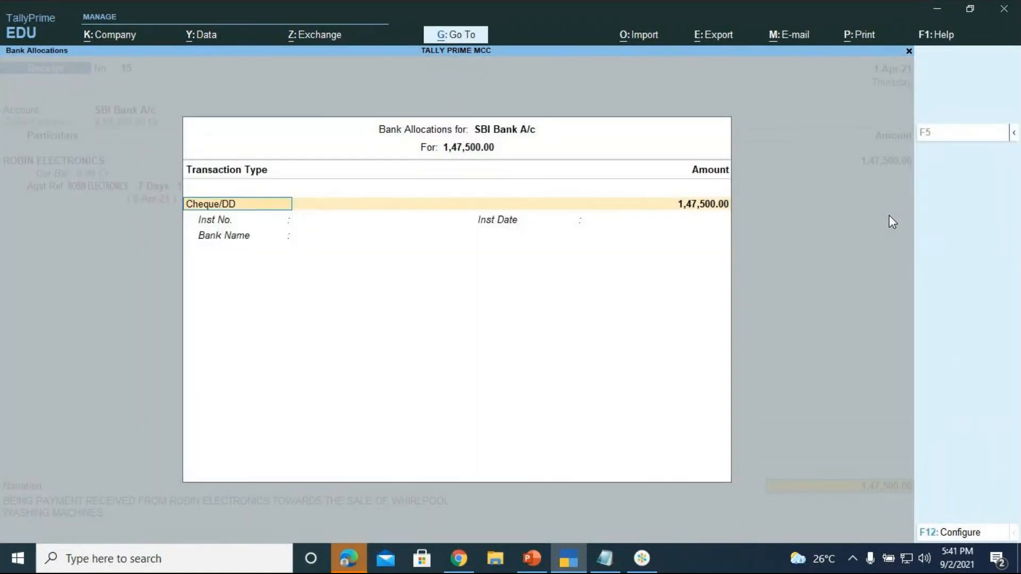
Allocate the receipt as Cheque/DD with instrument number 123665 and instrument date 1-Apr-21
key(Return)
key(Return)
text(789)
key(BackSpace)
key(BackSpace)
key(BackSpace)
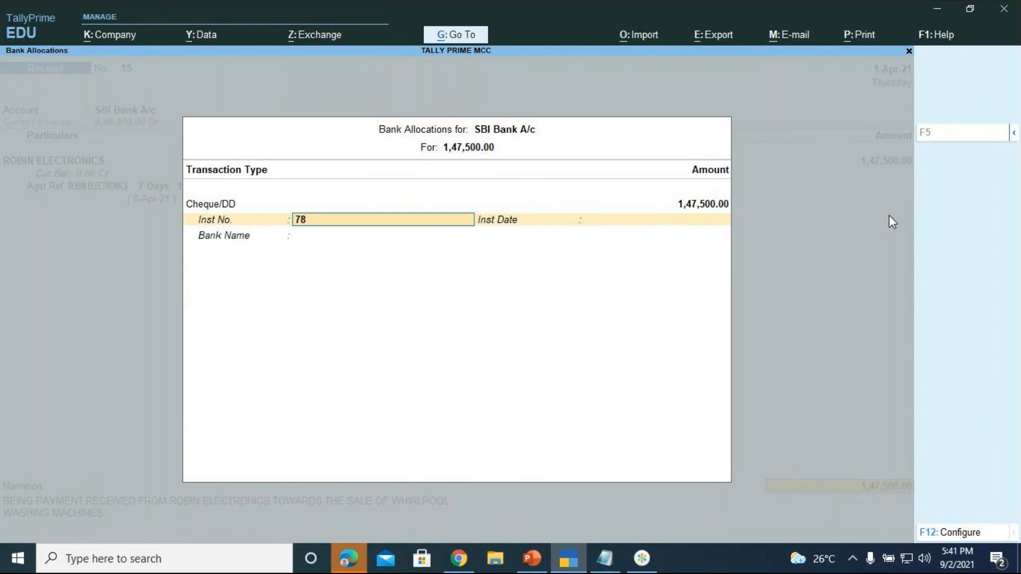
text(123665)
key(Return)
text(1-4)
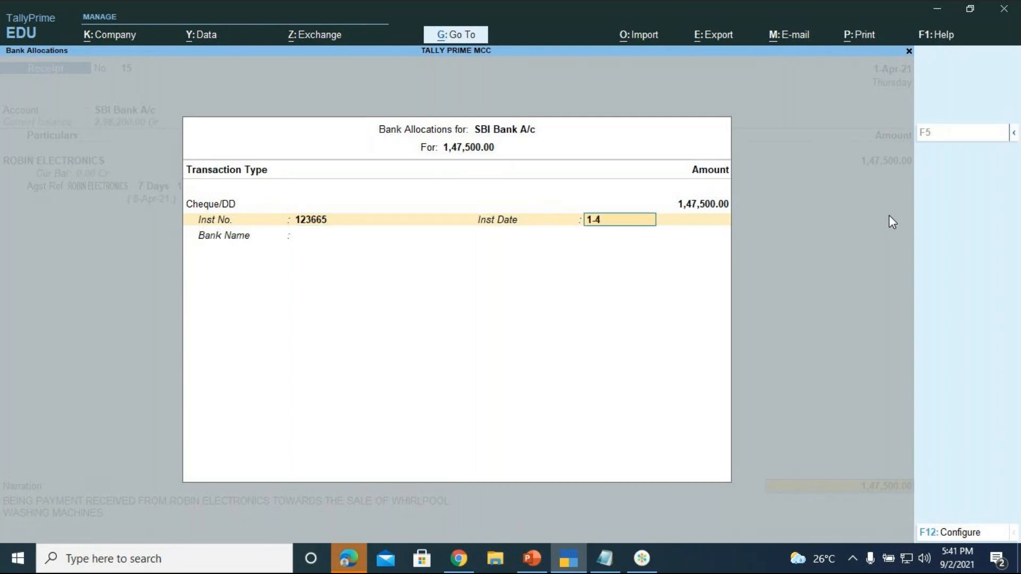
key(Return)
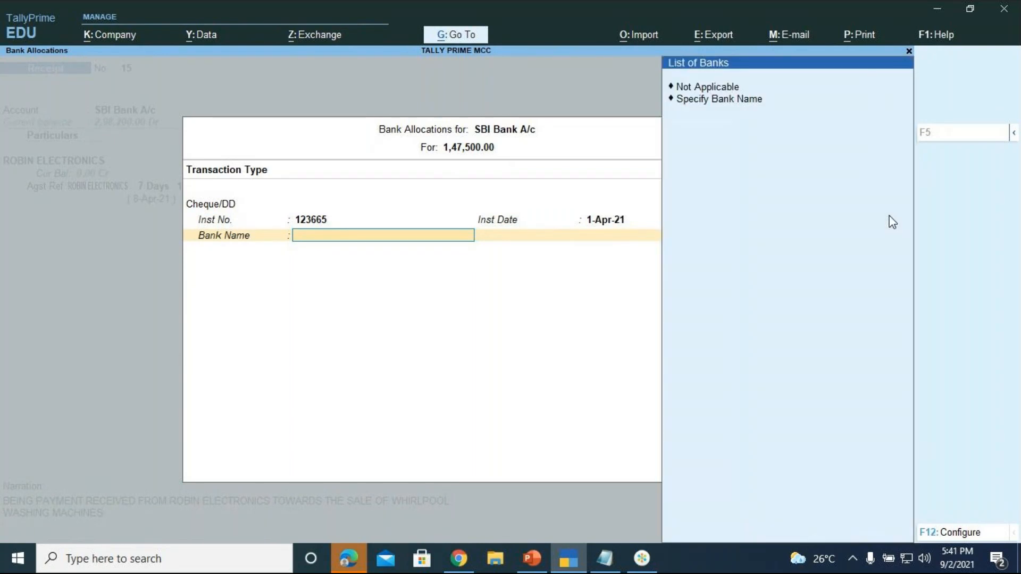
Specify HDFC BANK as the bank name of the cheque and finish the bank allocation
key(Down)
key(Down)
key(Return)
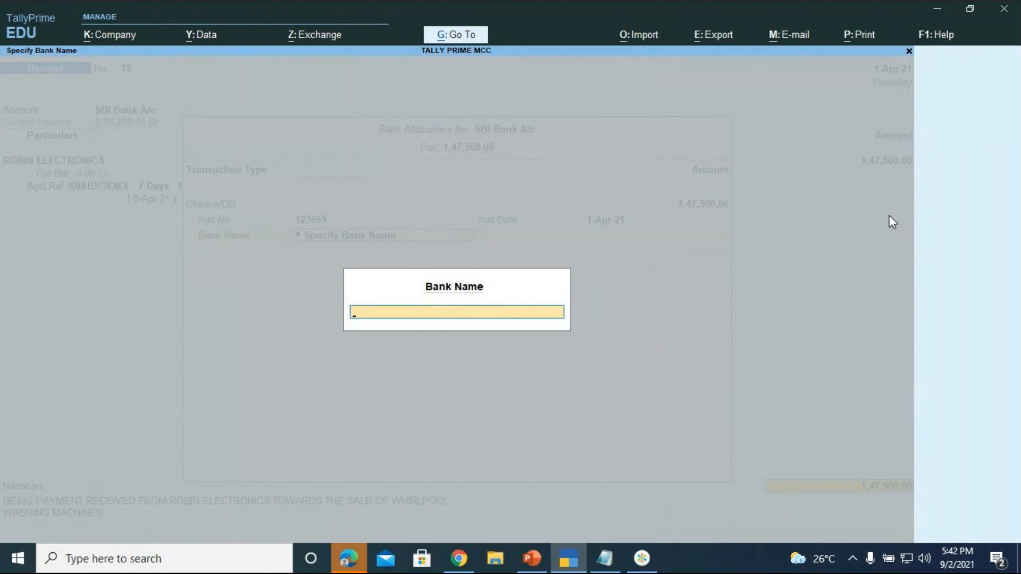
text(HDFC BNK)
key(BackSpace)
key(BackSpace)
text(ANK)
key(Return)
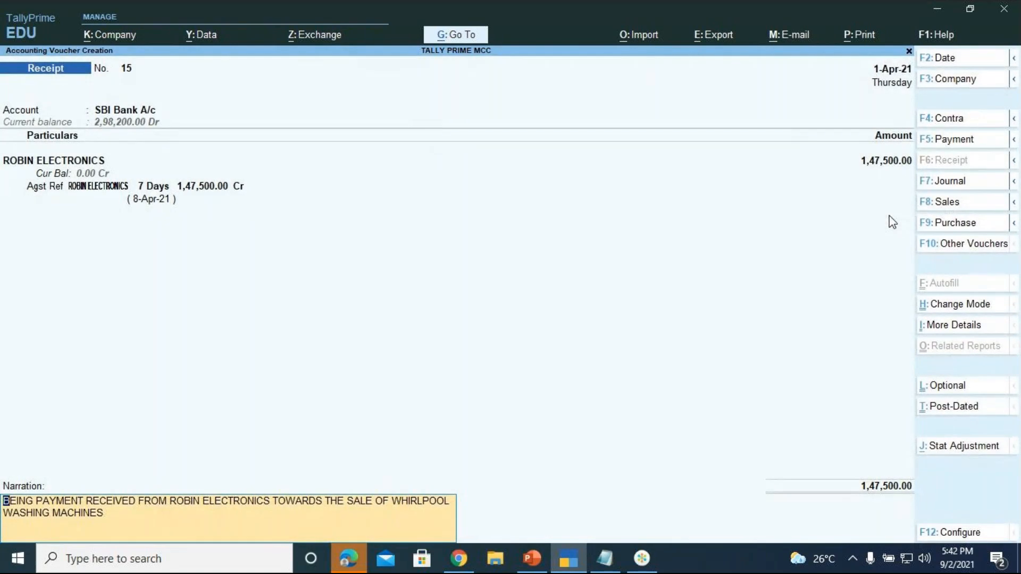
Accept the narration and save the ROBIN ELECTRONICS receipt voucher
key(Return)
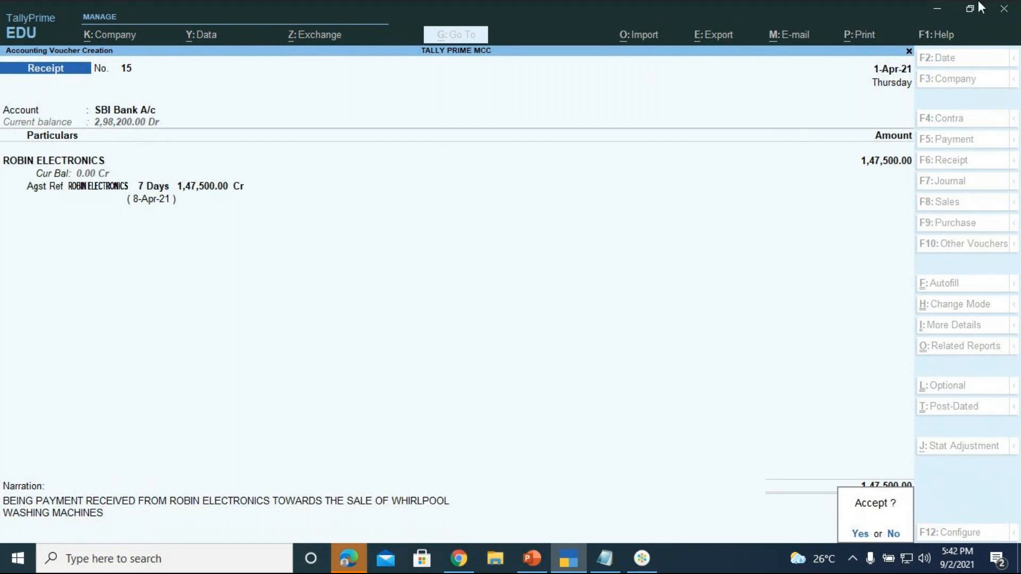
click(642, 563)
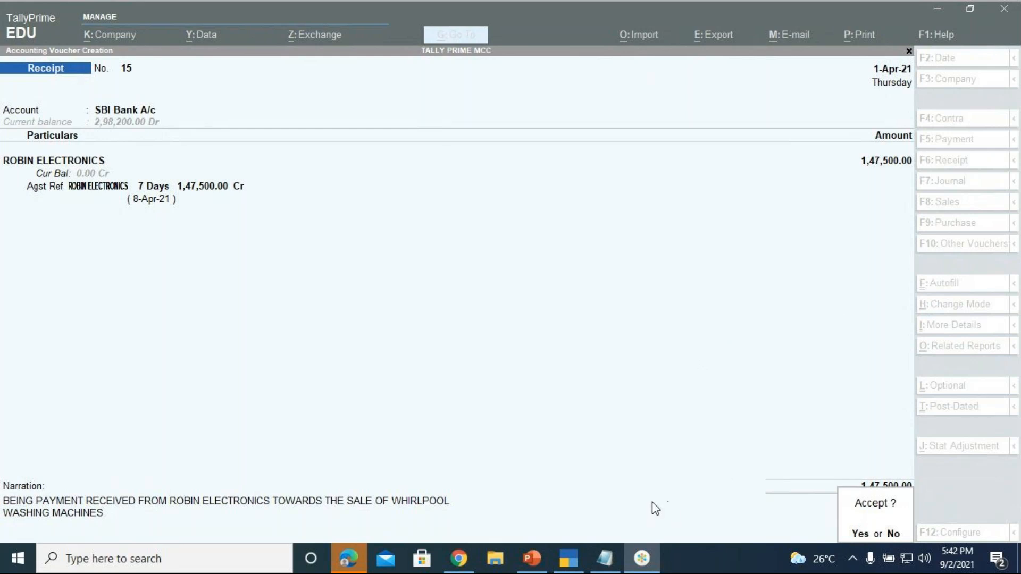
mouse_move(569, 557)
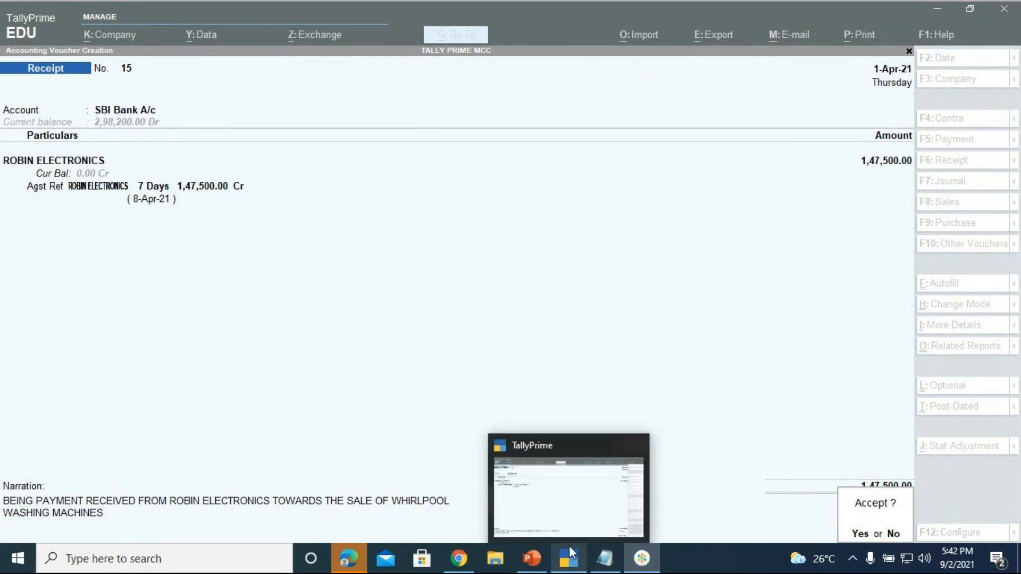
click(597, 511)
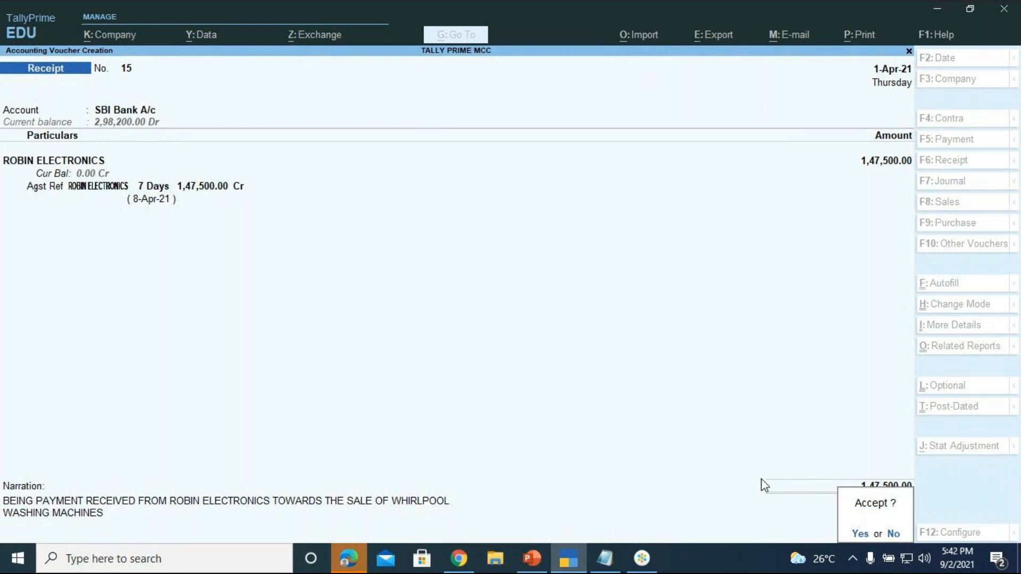
key(Return)
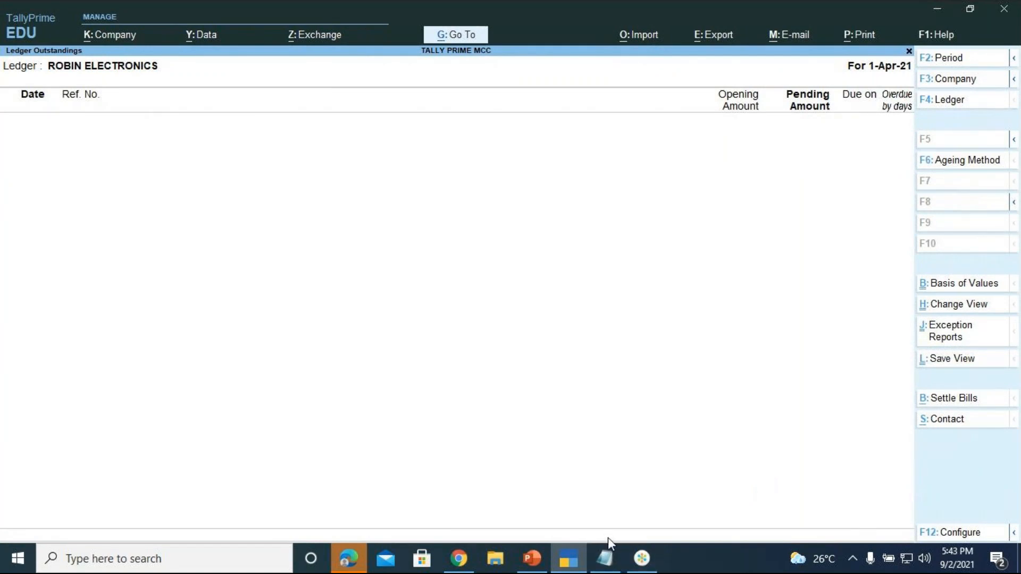
Switch to the PowerPoint presentation, start the slide show and go to the Credit Note exercise slide
click(532, 561)
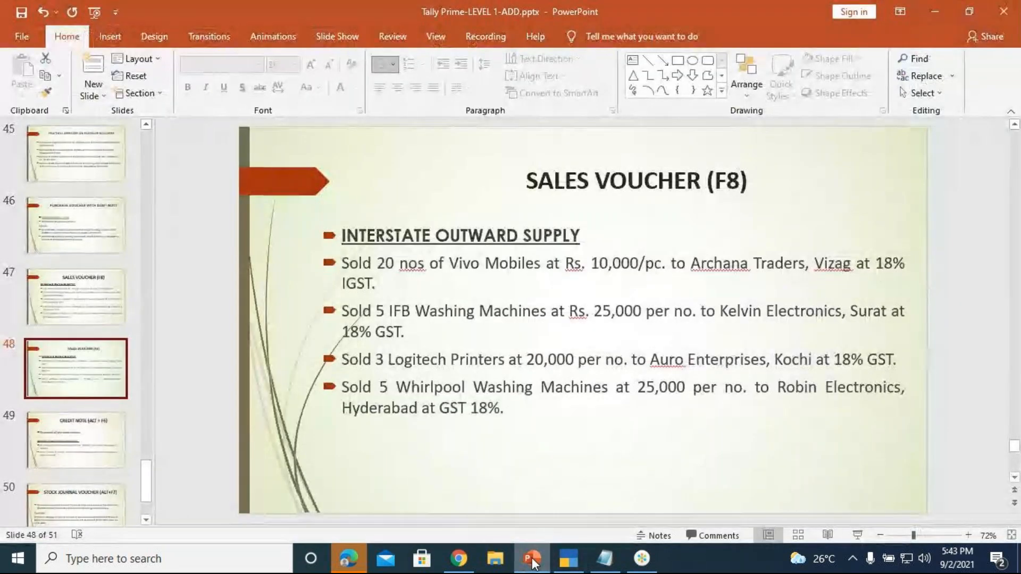
click(858, 537)
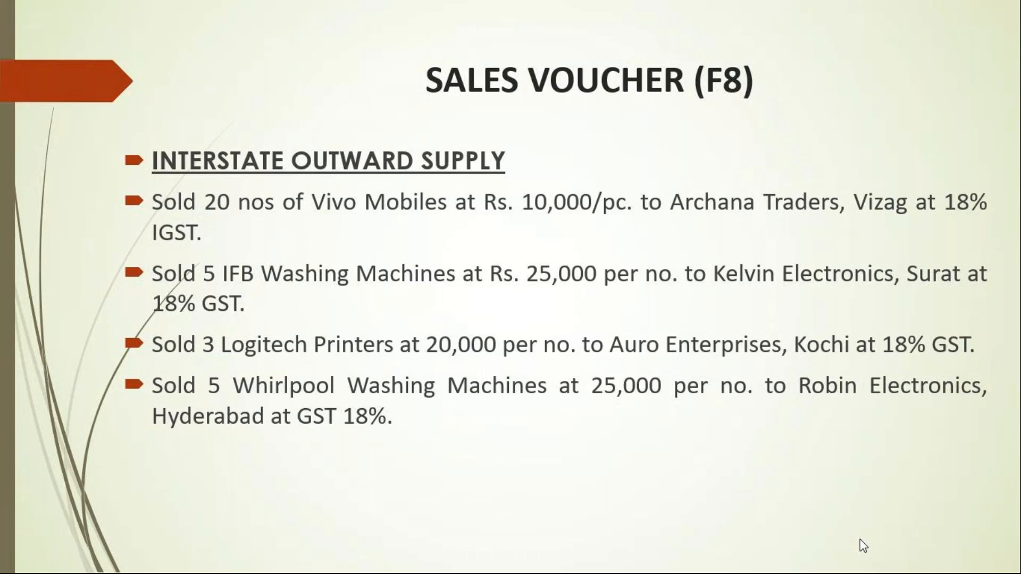
key(Right)
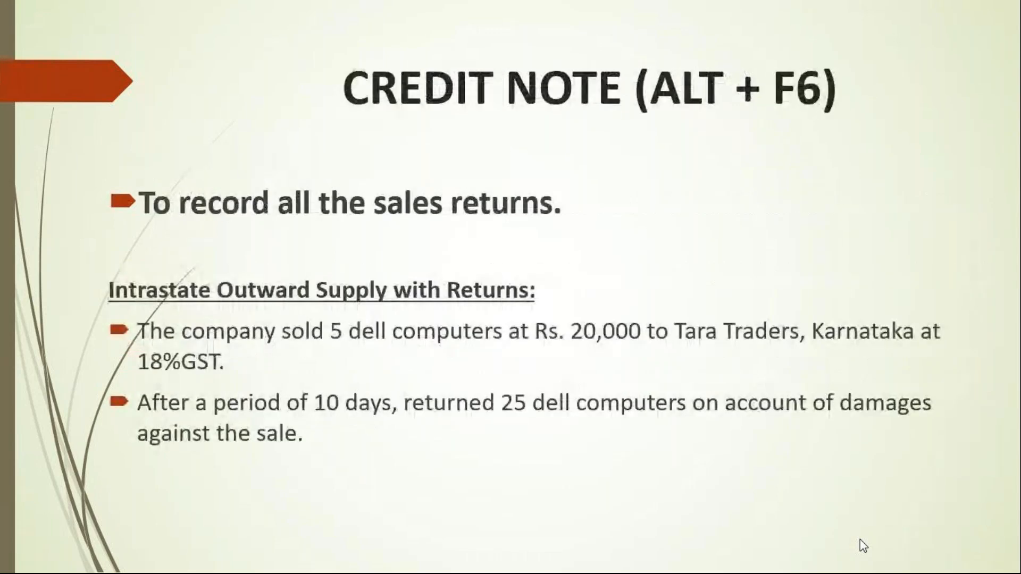
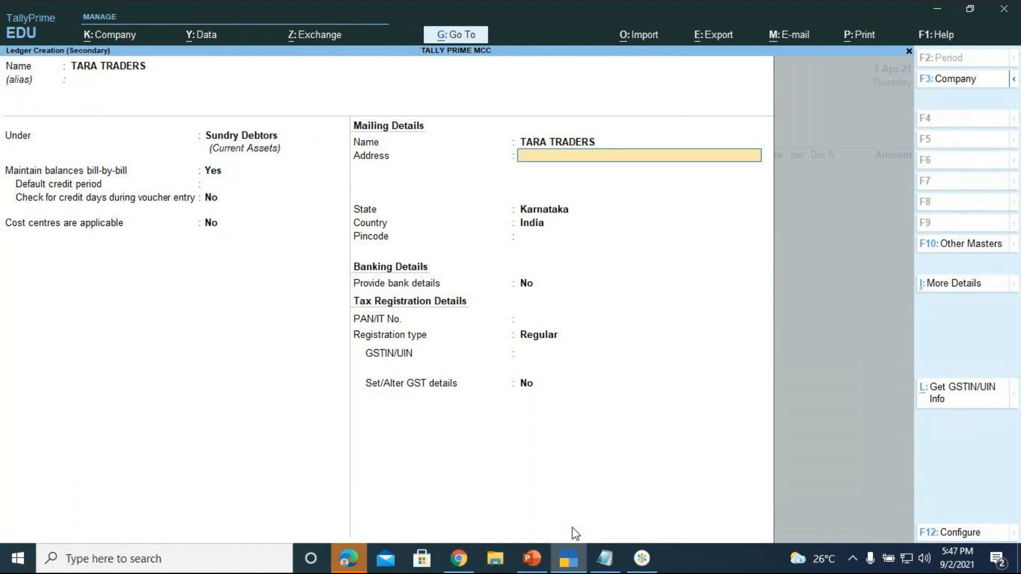
Complete and save the TARA TRADERS ledger with state Karnataka, country India and Regular registration, leaving address, PAN and GSTIN blank
key(Return)
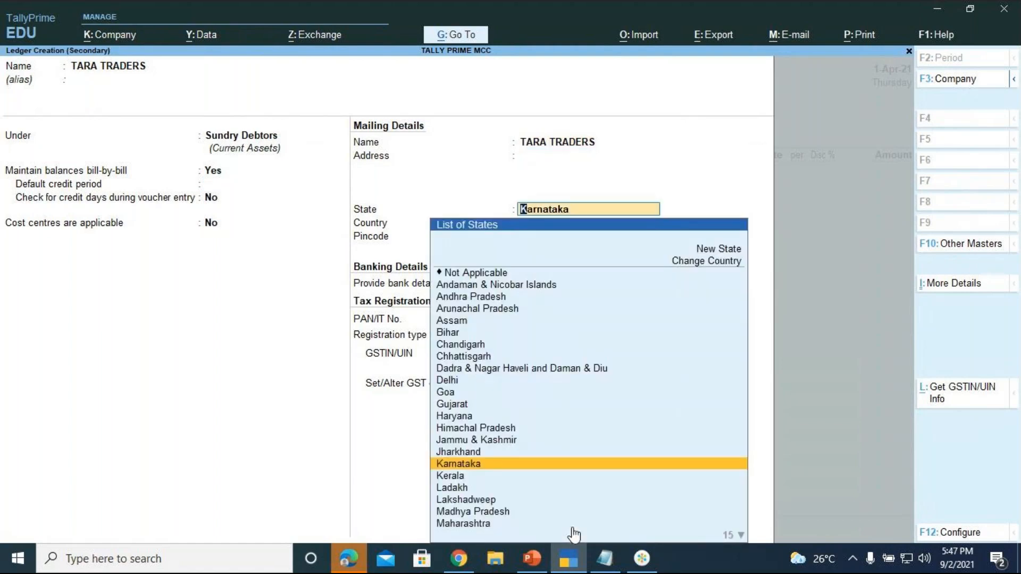
key(Return)
key(Return)
key(Return)
key(Return)
key(Return)
key(Return)
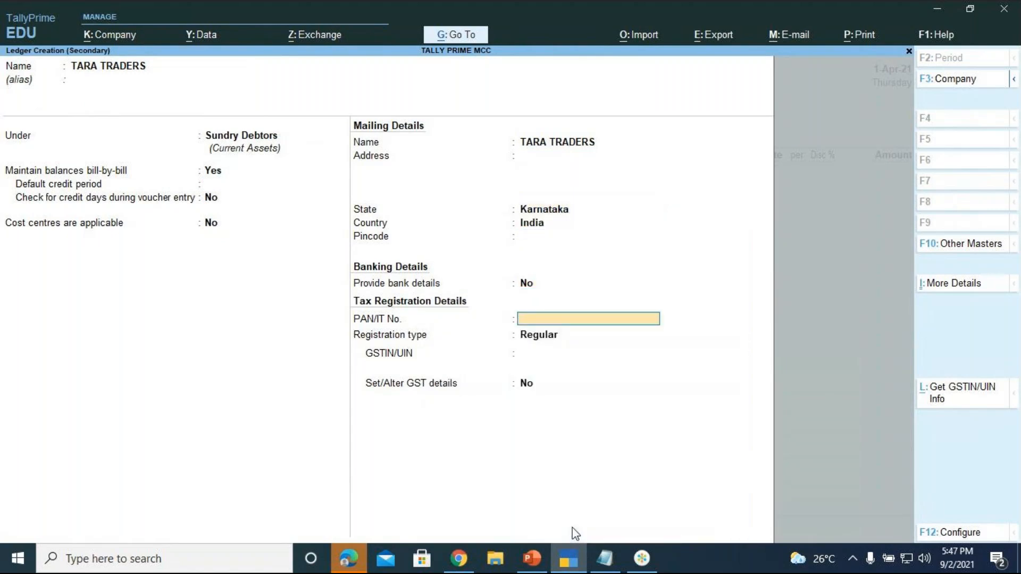
key(Return)
key(Return)
key(Return)
key(Return)
key(Return)
Leave the dispatch details blank and accept the TARA TRADERS party details with Karnataka as the place of supply
key(Return)
key(Return)
key(Return)
key(Return)
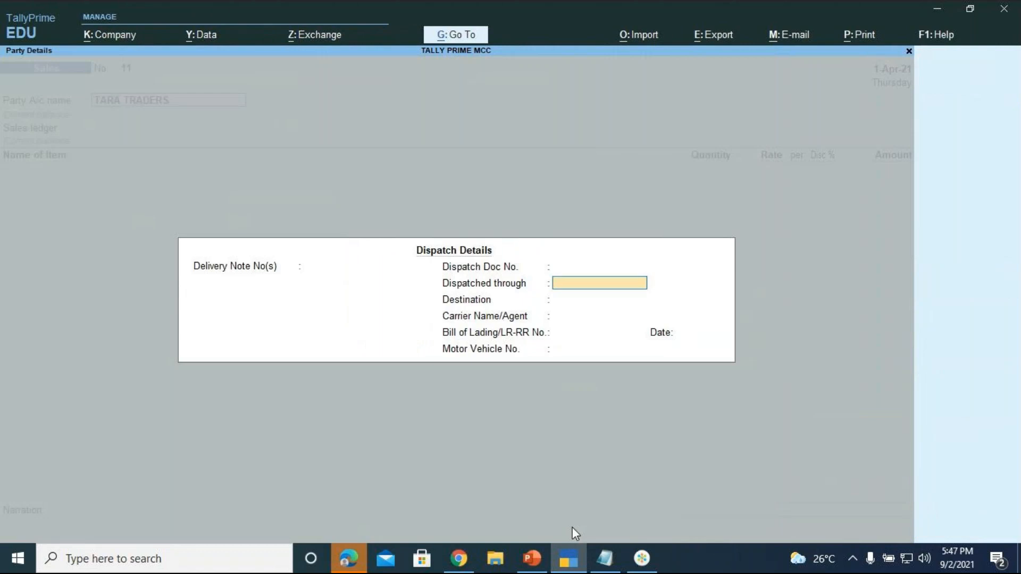
key(Return)
key(Return)
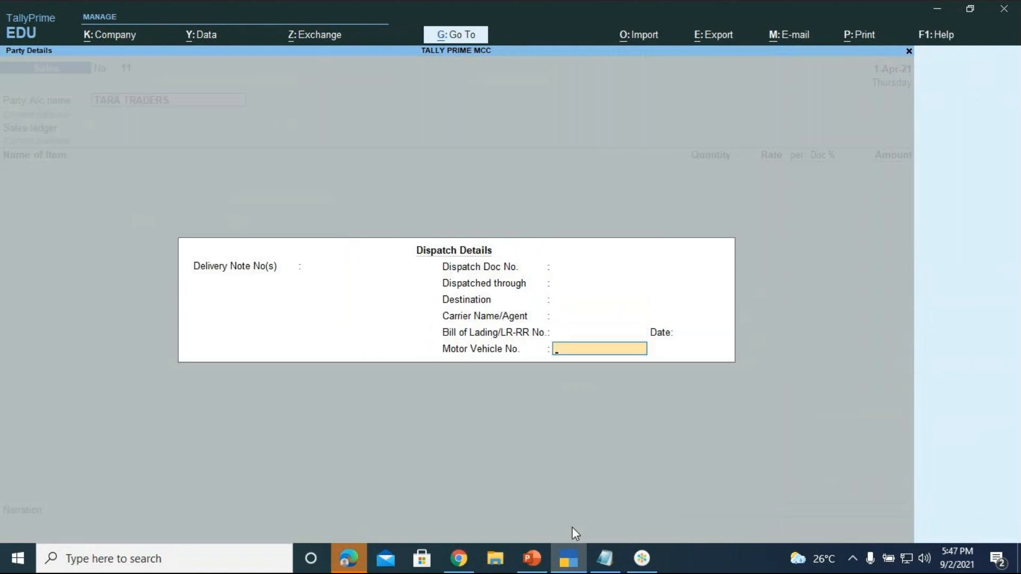
key(Return)
key(Return)
key(Return)
key(Return)
key(Return)
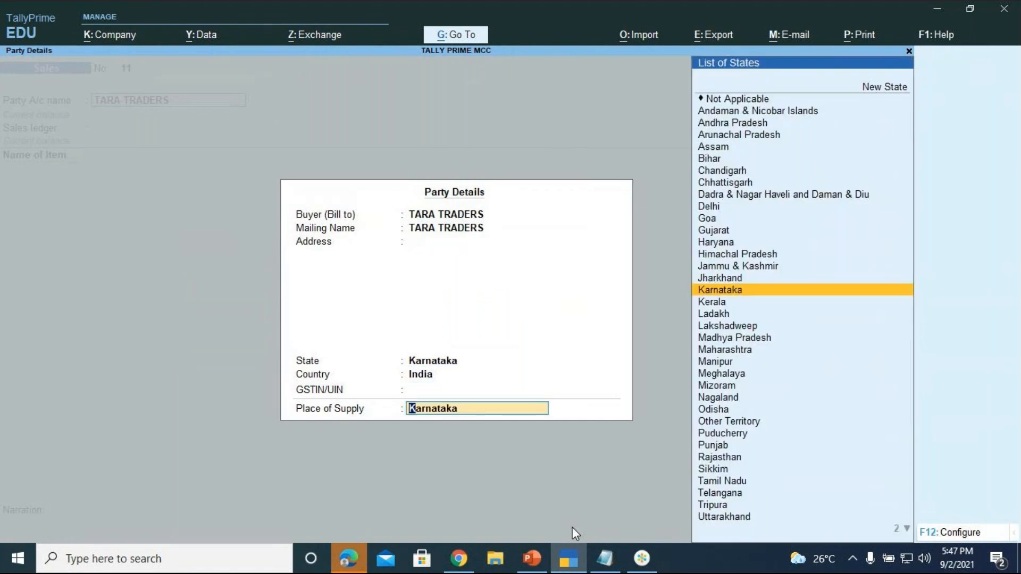
key(Return)
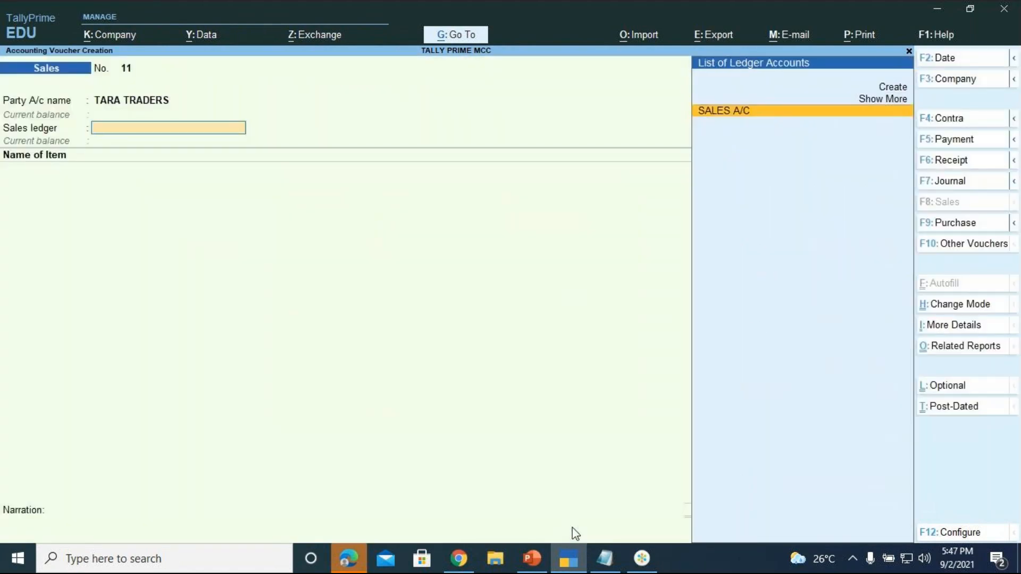
Choose SALES A/C as the sales ledger and classify the transaction as Sales Taxable
key(Return)
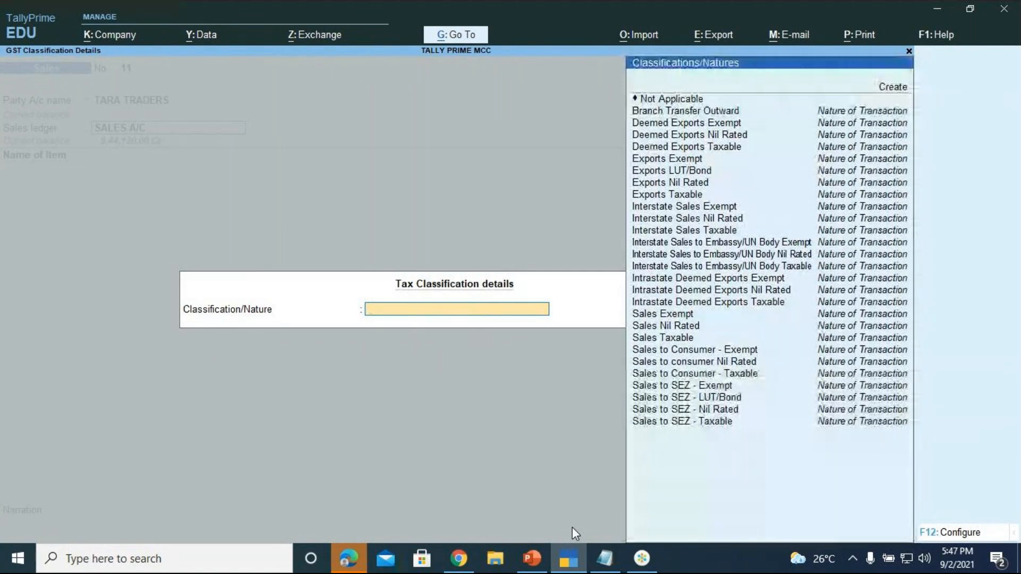
key(Down)
key(Down)
key(Down)
key(Down)
key(Down)
key(Down)
key(Down)
key(Down)
key(Down)
key(Down)
key(Down)
key(Down)
key(Down)
key(Down)
key(Down)
key(Down)
key(Down)
key(Down)
key(Down)
key(Down)
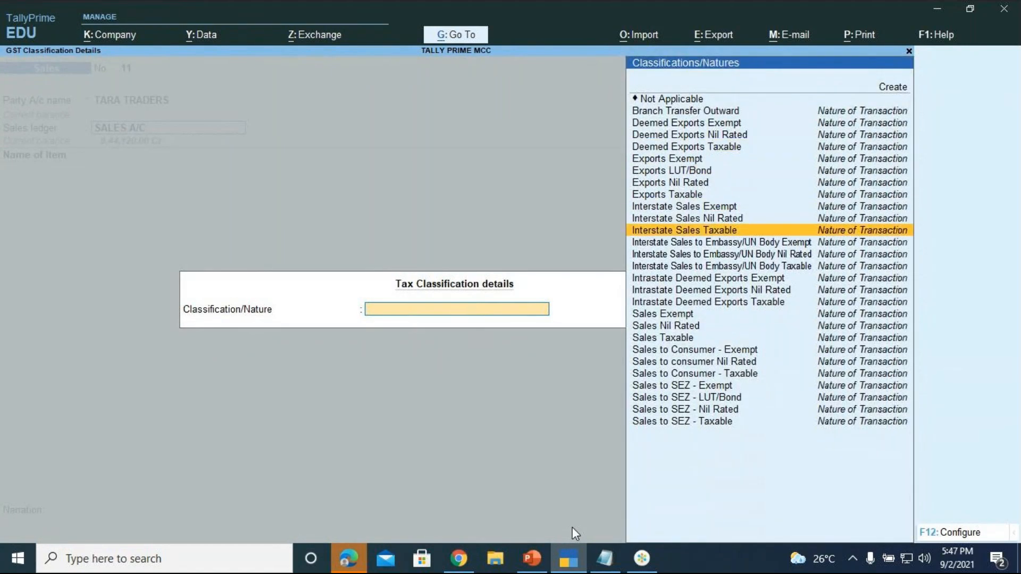
key(Down)
key(Down)
key(Down)
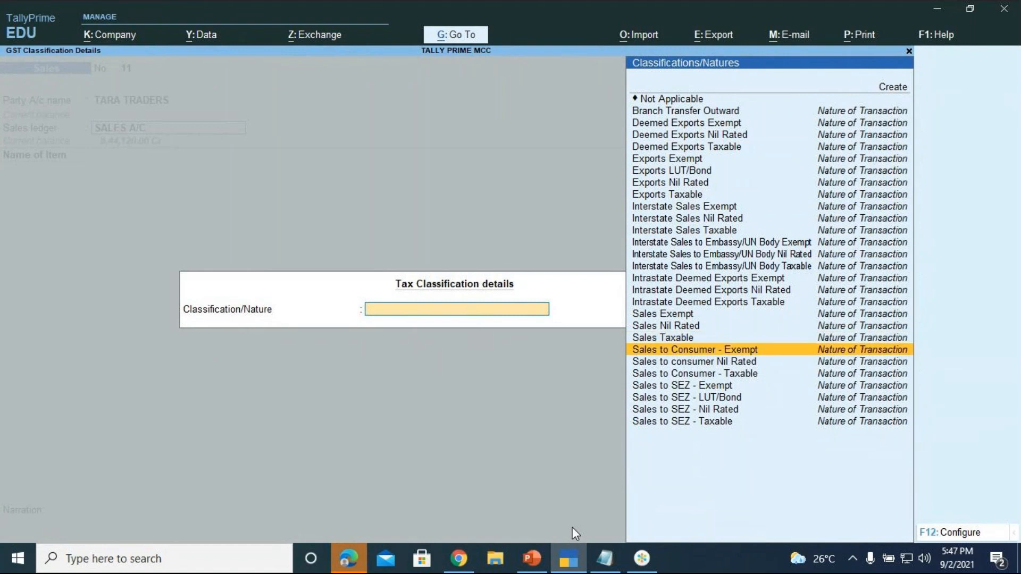
key(Up)
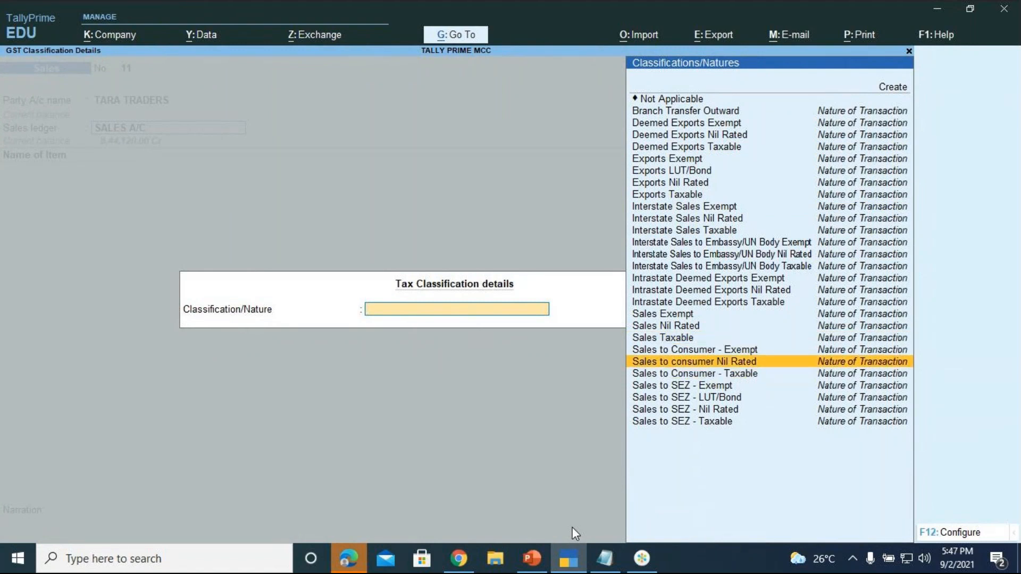
key(Up)
key(Up)
key(Return)
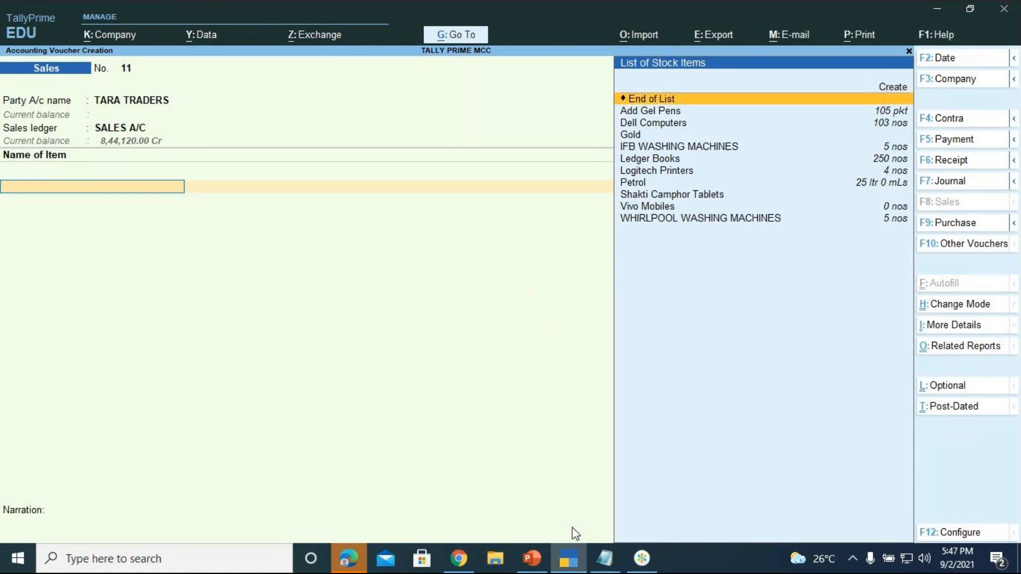
Add the stock item Dell Computers, allocating 5 nos from Location 2
key(Down)
key(Down)
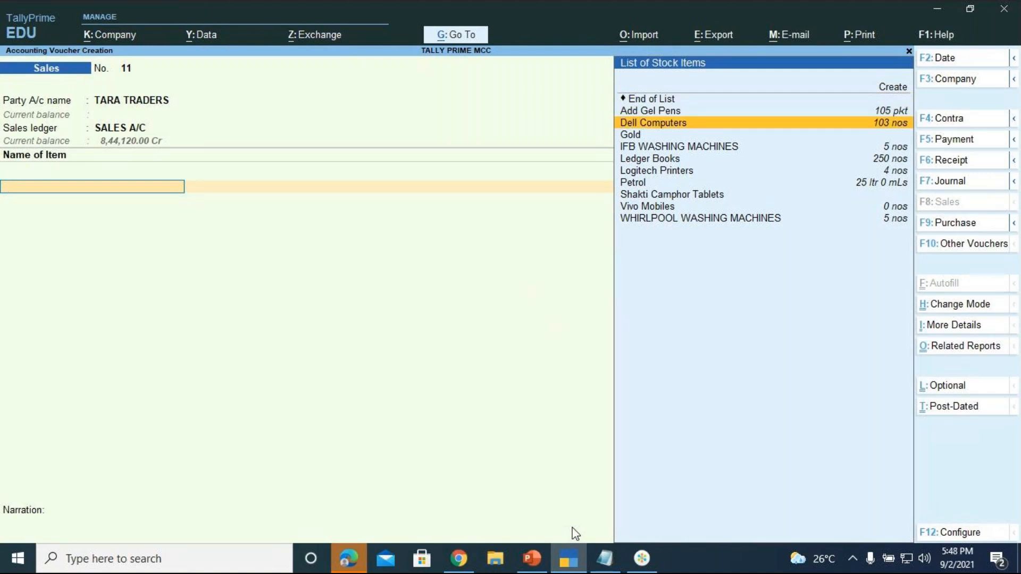
key(Return)
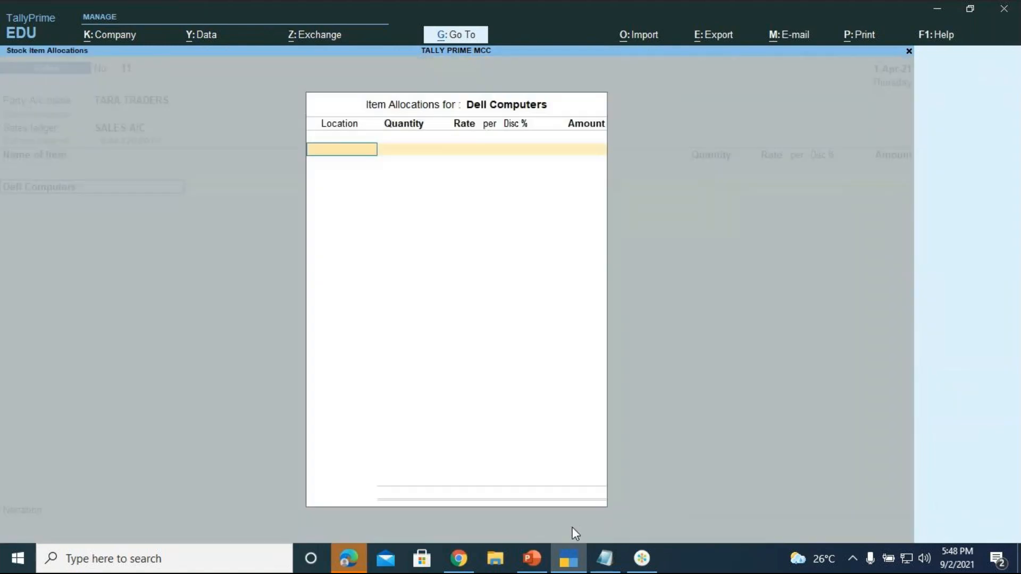
key(Down)
key(Down)
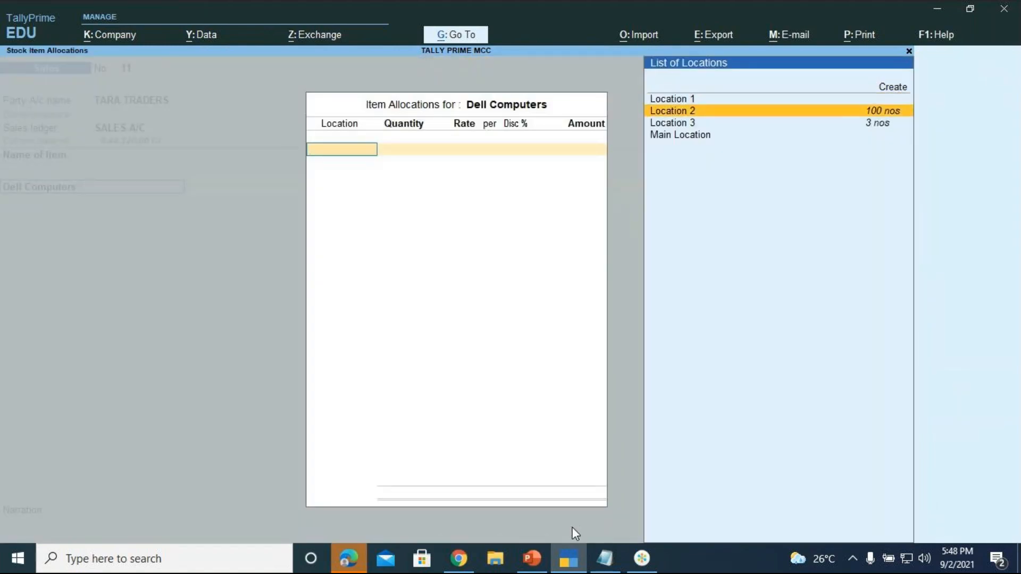
key(Down)
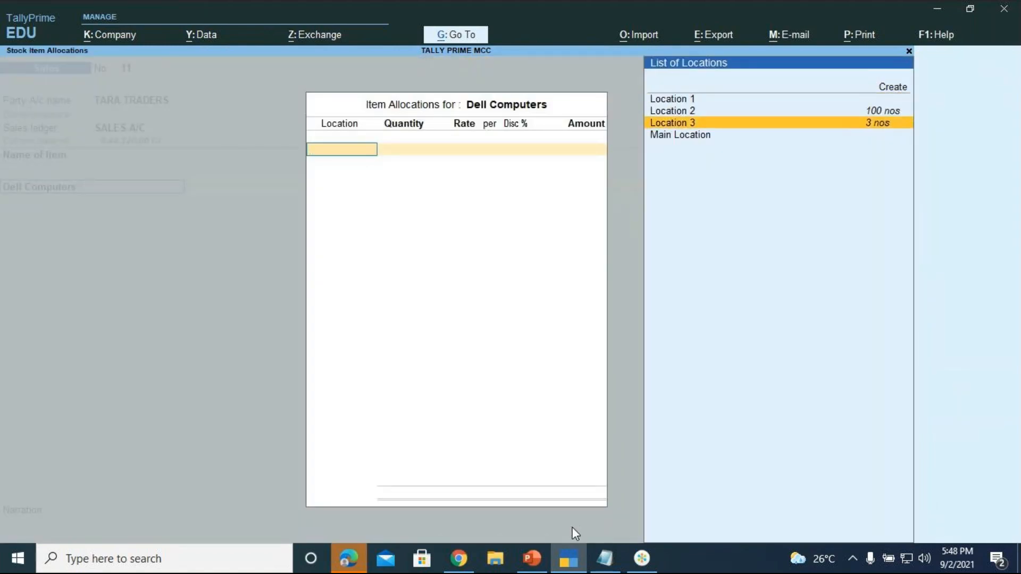
key(Up)
key(Return)
text(5)
key(Return)
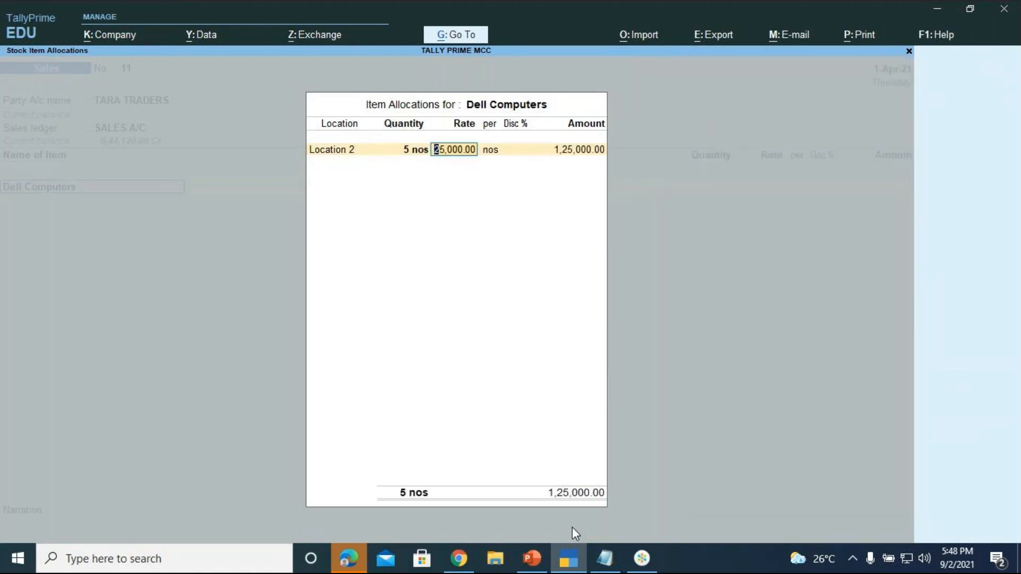
Set the Dell Computers rate to 20,000 per nos and accept the item allocation into the sales voucher
text(20000)
key(Return)
key(Return)
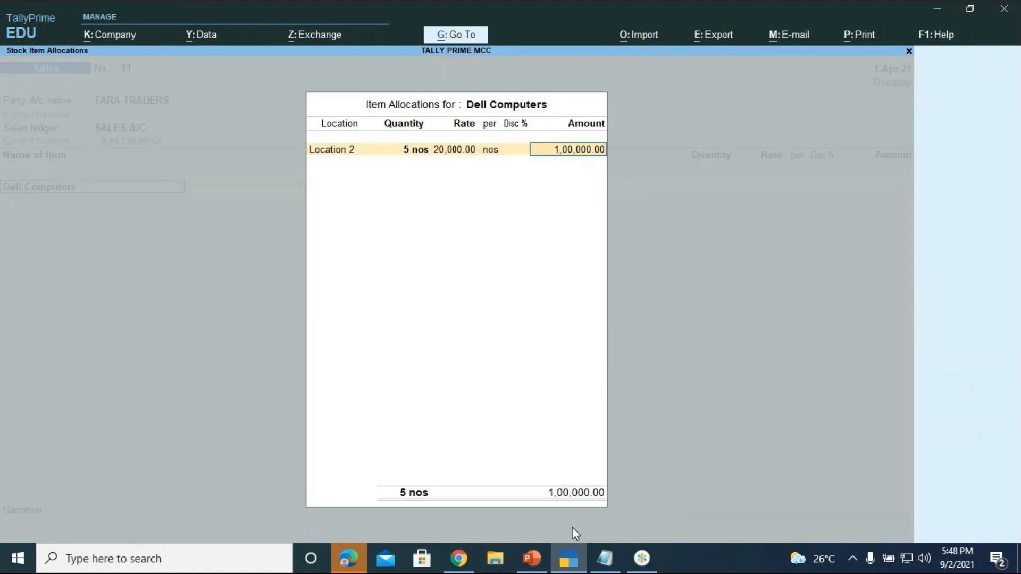
key(Return)
key(Return)
key(Return)
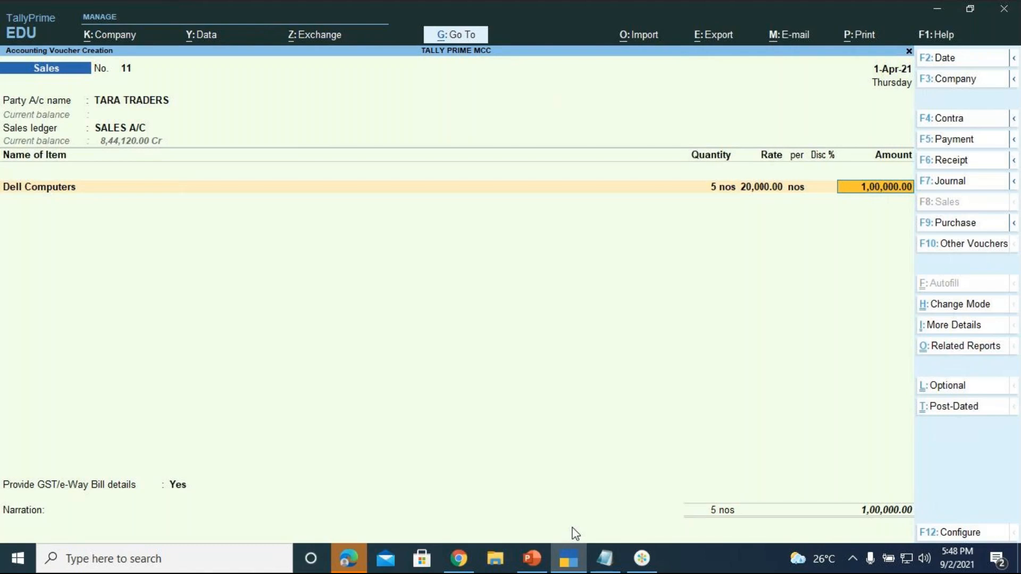
key(Return)
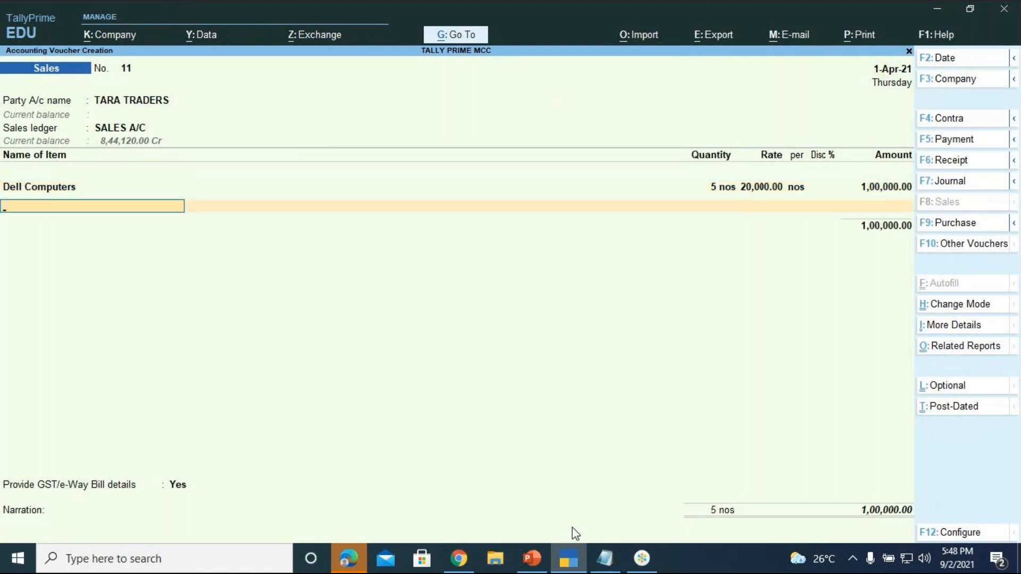
End the item list and add the CGST and SGST ledgers with their calculated amounts to the sales voucher
key(Return)
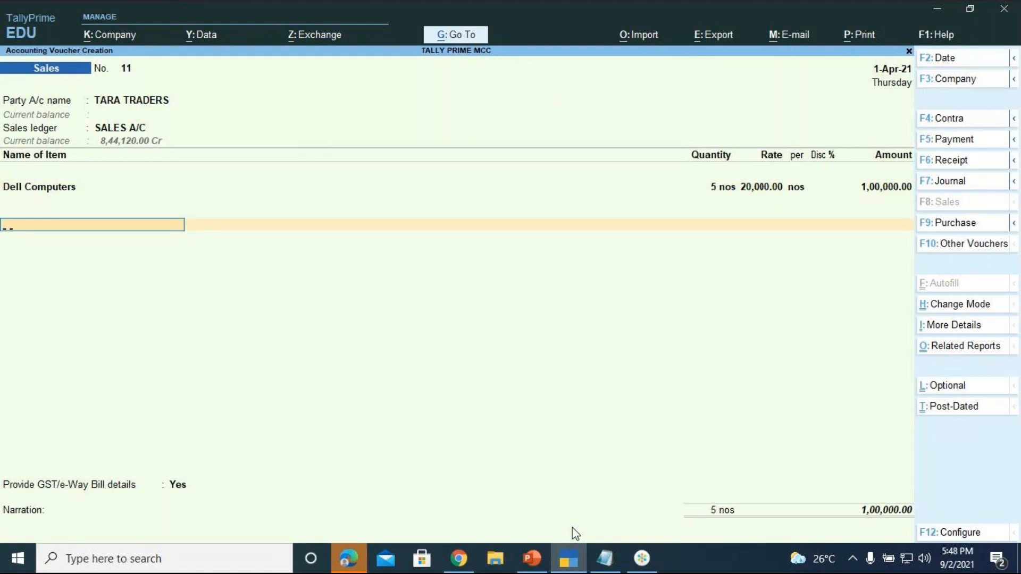
text(CGST)
key(Return)
key(Return)
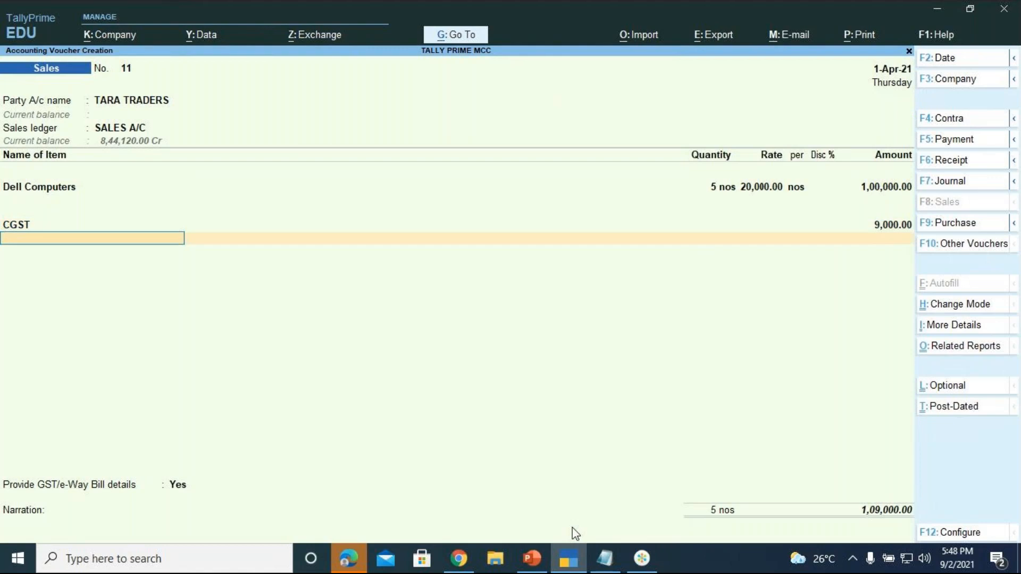
text(SGST)
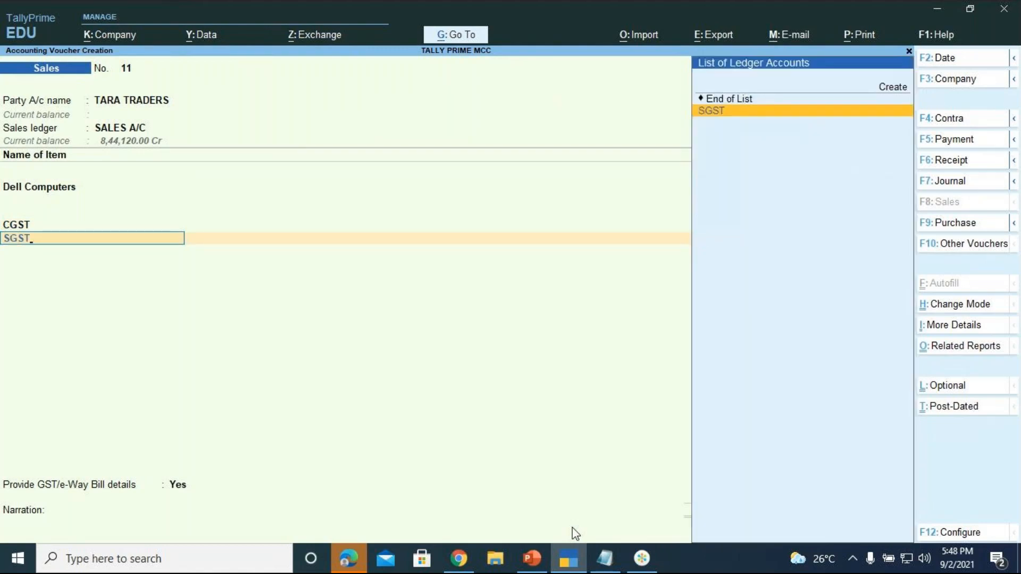
key(Return)
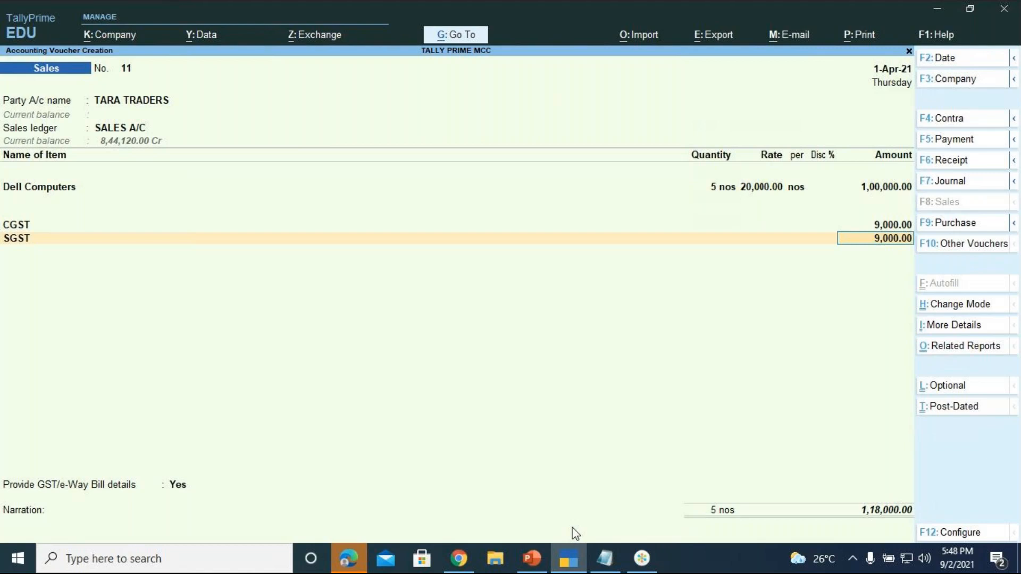
key(Return)
End the tax ledger list and set Provide GST/e-Way Bill details to No
key(Return)
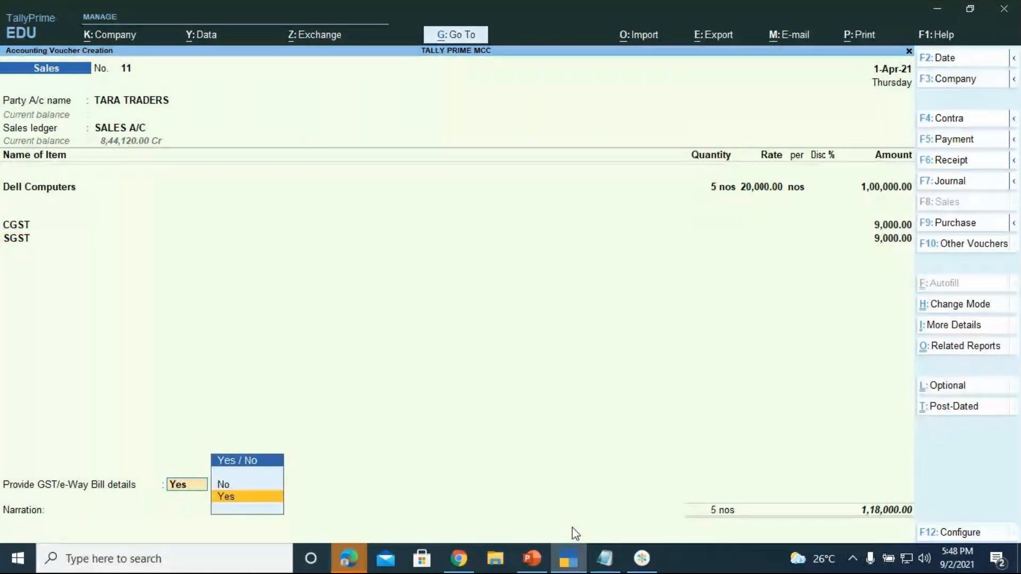
key(Up)
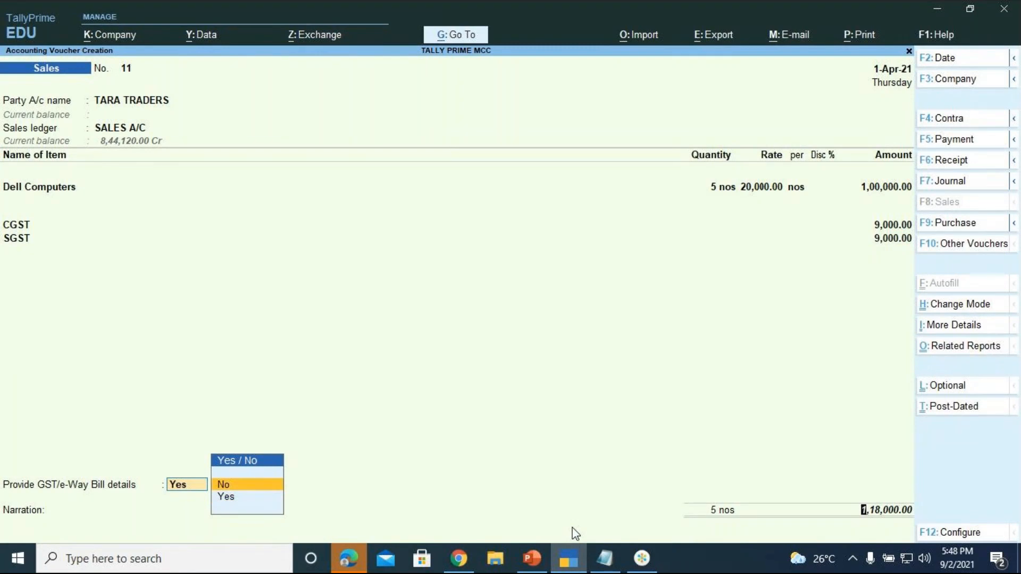
key(Return)
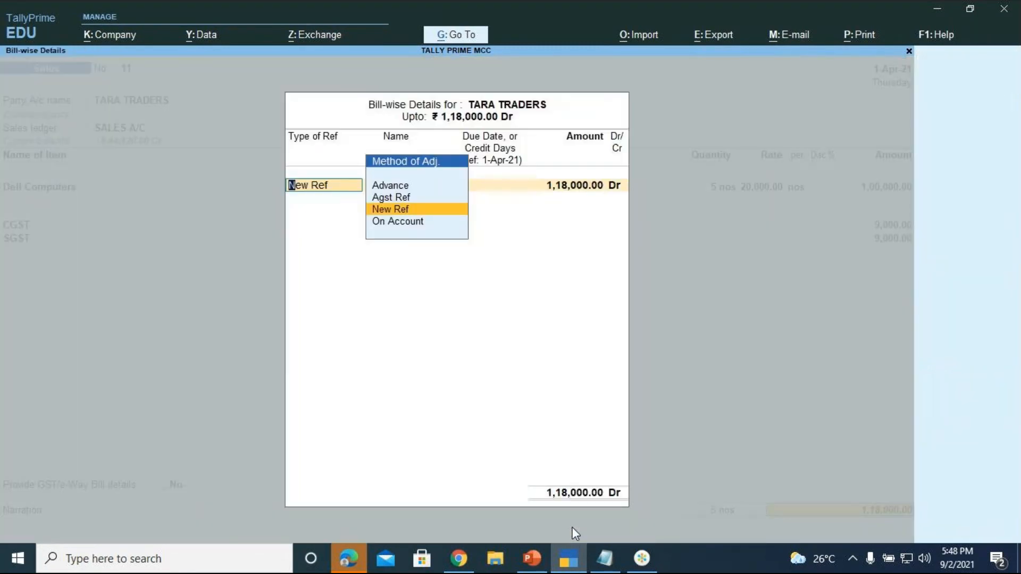
Record the bill-wise details as New Ref named TARA TRADERS with 6 days' credit for the full amount
key(Return)
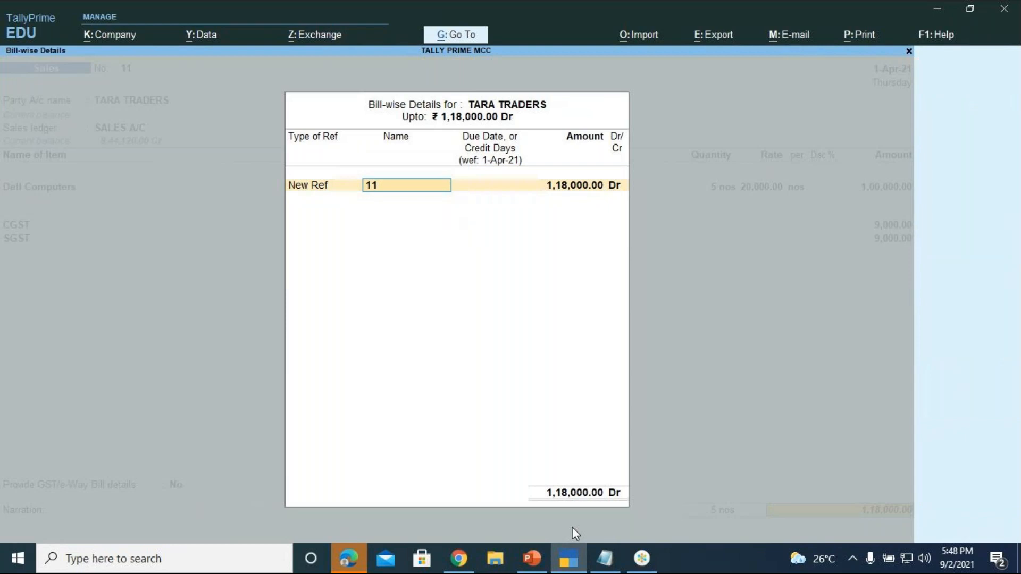
text(TARAB)
key(BackSpace)
text(TRADERS)
key(Return)
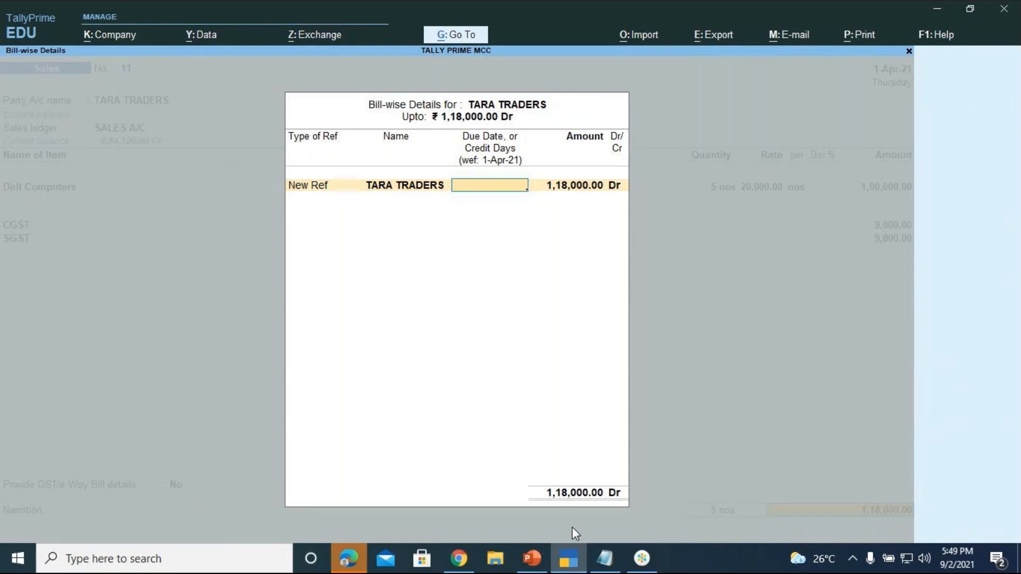
text(6)
key(Return)
key(Return)
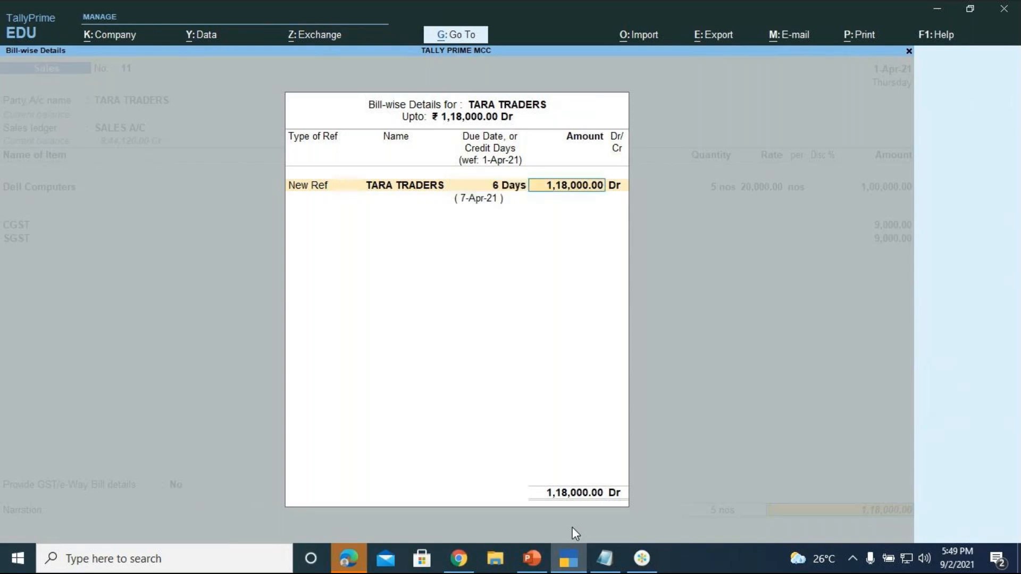
key(Return)
Enter the narration BEING DELL COMPUTERS SOLD ON CREDIT TO TARA TRADERS and save the sales voucher without sending e-Way Bill details
text(BEING DELL COMPUTERS SOLD ON CRED)
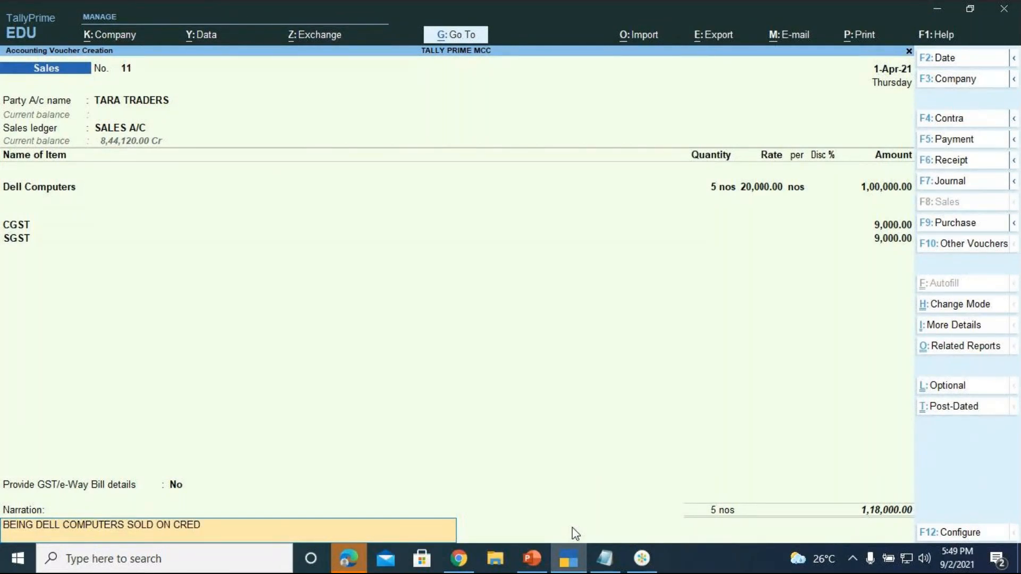
text(IT TO TARA TRADERS)
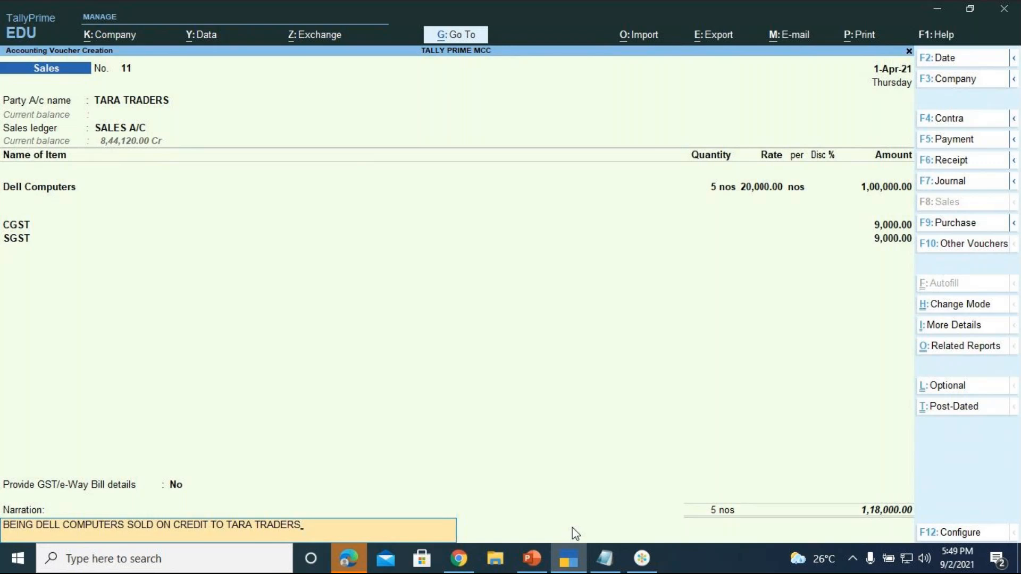
key(Return)
key(Return)
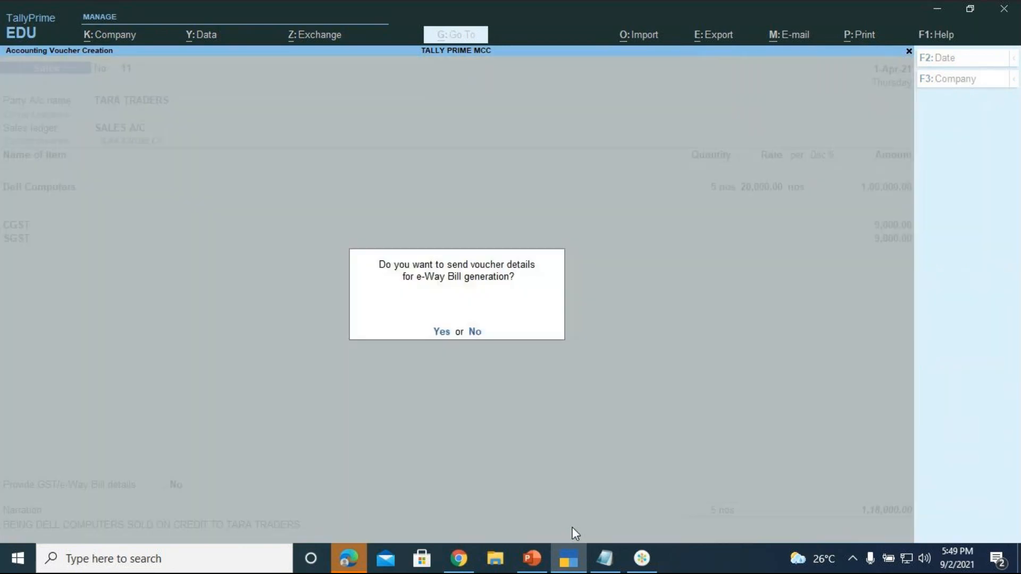
key(n)
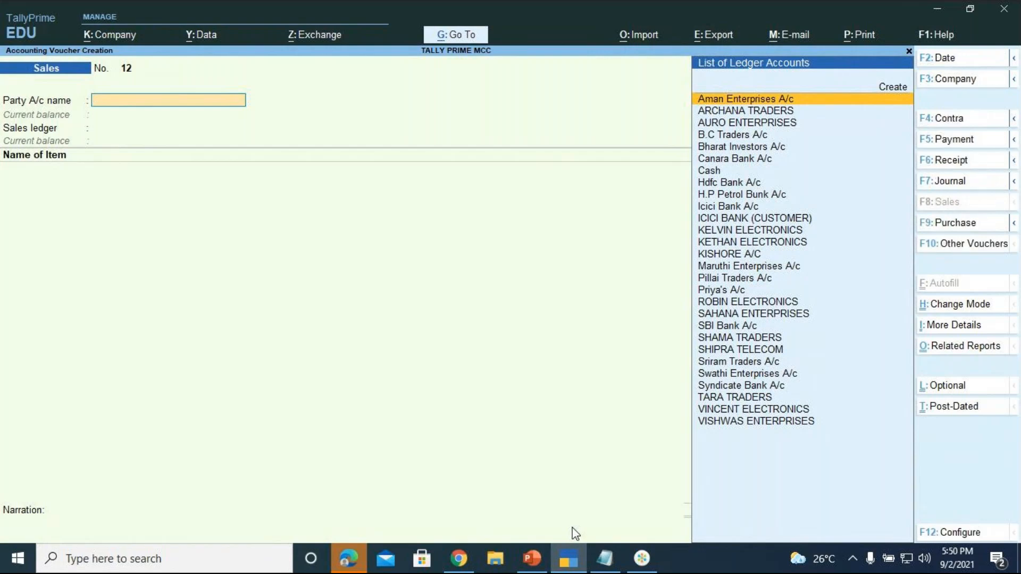
key(F6)
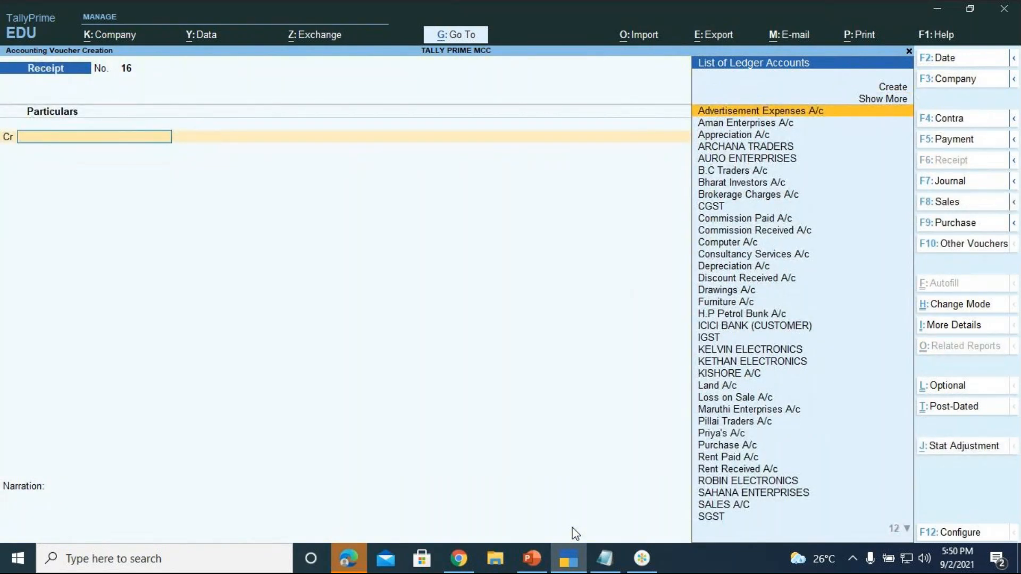
key(ctrl+F8)
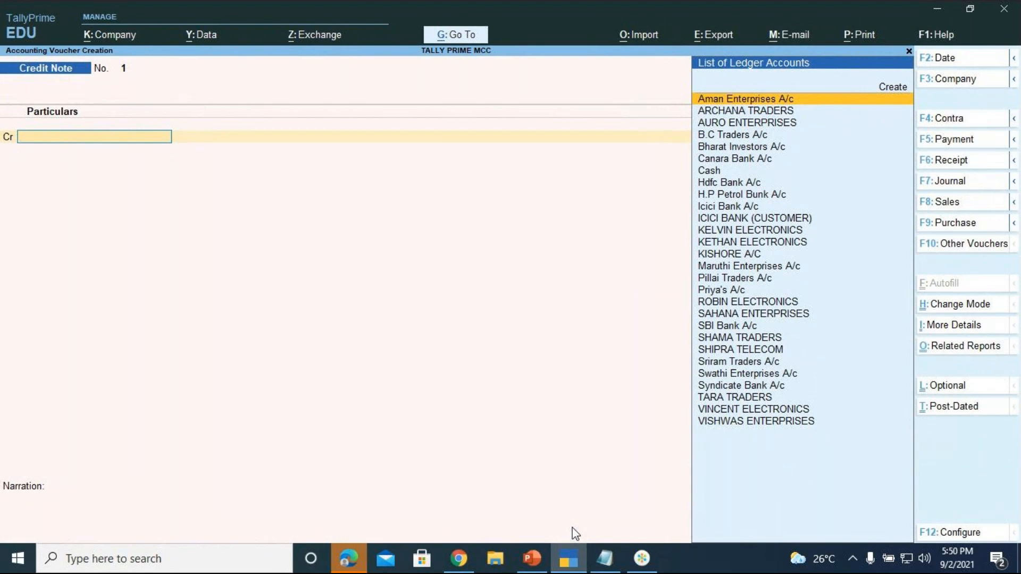
key(F8)
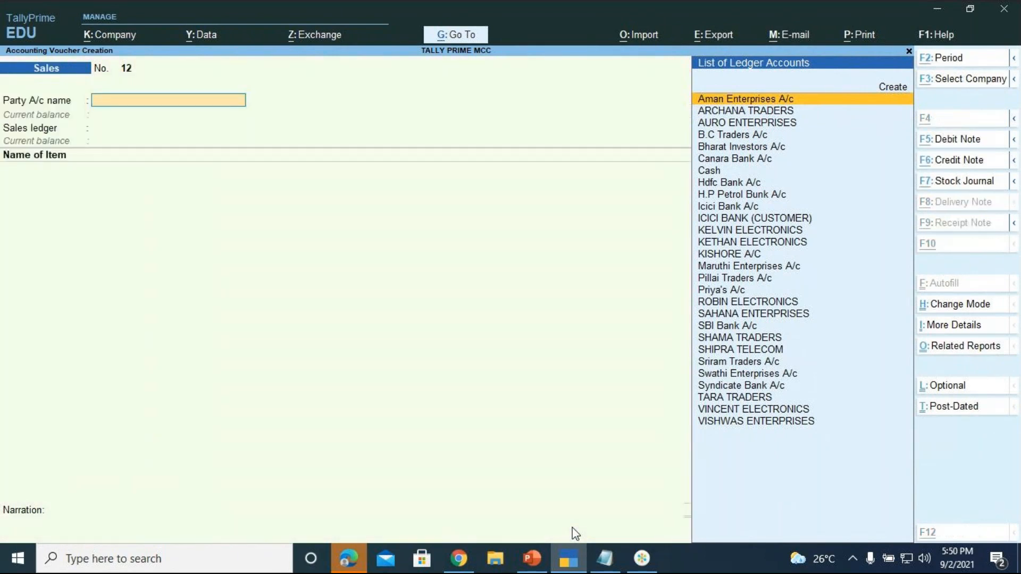
Start an item-based credit note and choose TARA TRADERS as the party account
key(ctrl+F8)
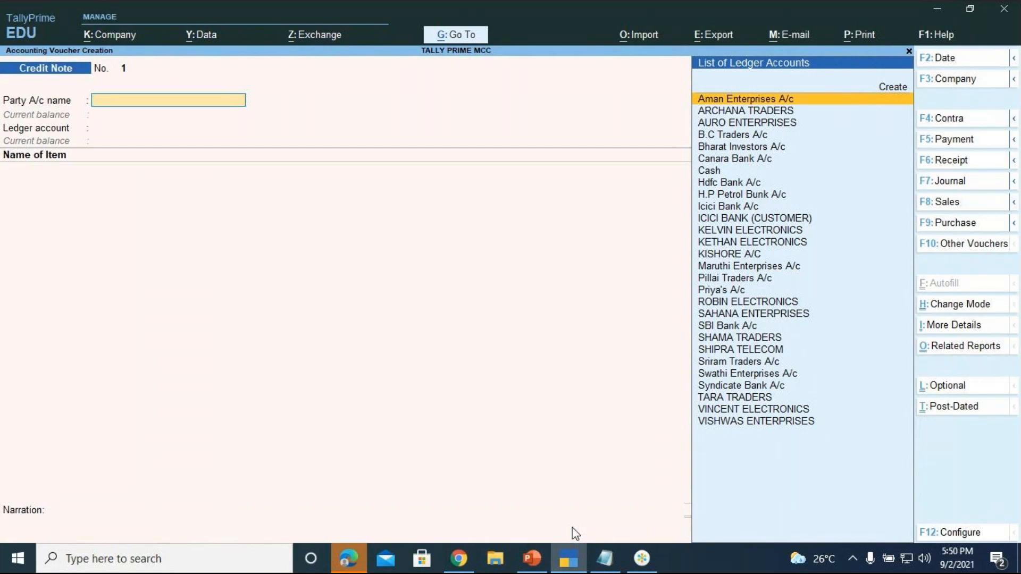
key(Down)
key(Down)
key(Down)
key(Down)
key(Down)
key(Down)
key(Down)
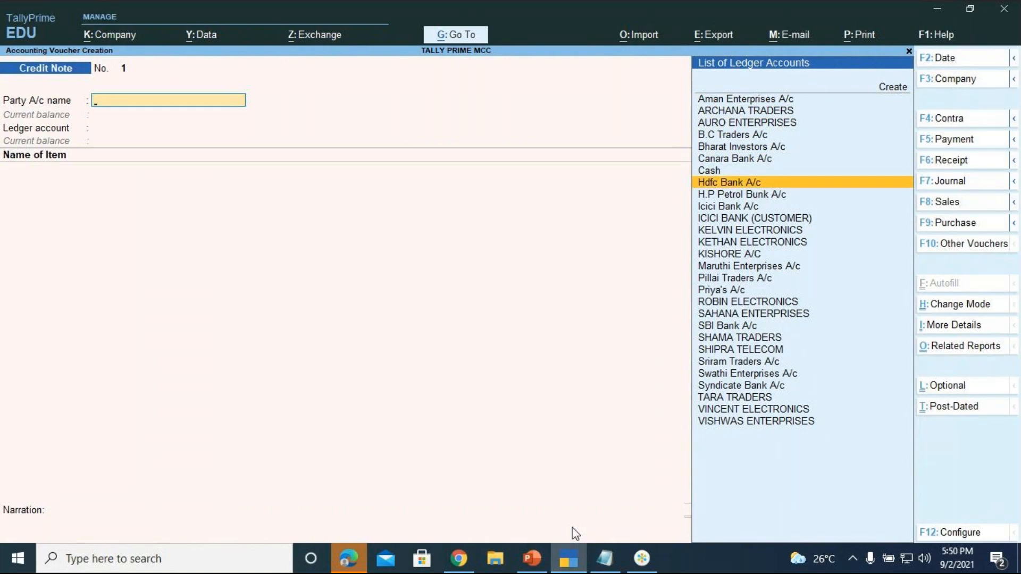
key(Down)
key(Down)
key(Down)
key(Down)
key(Down)
key(Down)
key(Down)
key(Down)
key(Down)
key(Down)
key(Down)
key(Down)
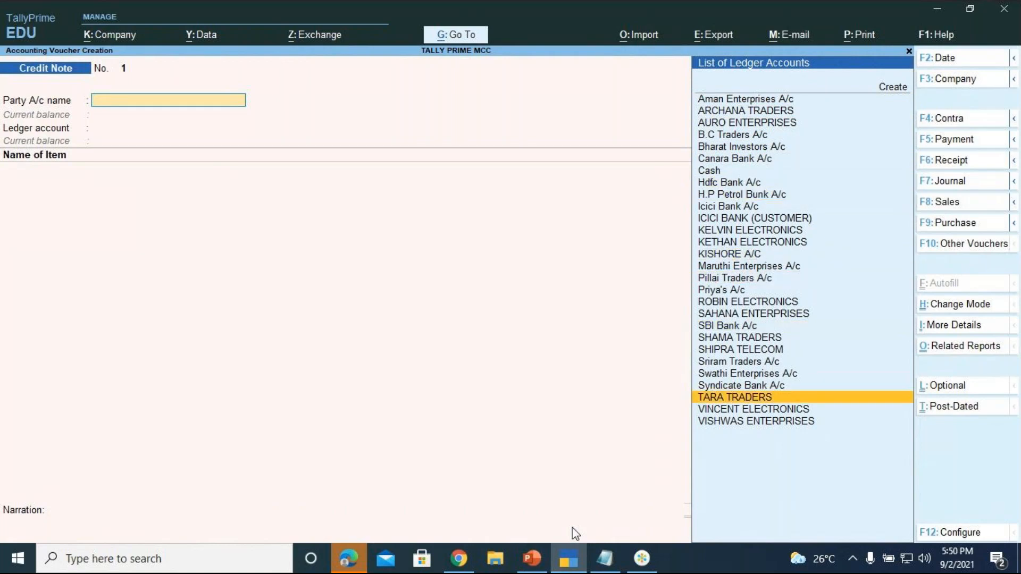
key(Return)
Leave the receipt and original invoice details blank and accept the party details with state Karnataka
key(Return)
key(Return)
key(Return)
key(Return)
key(Return)
key(Return)
key(Return)
key(Return)
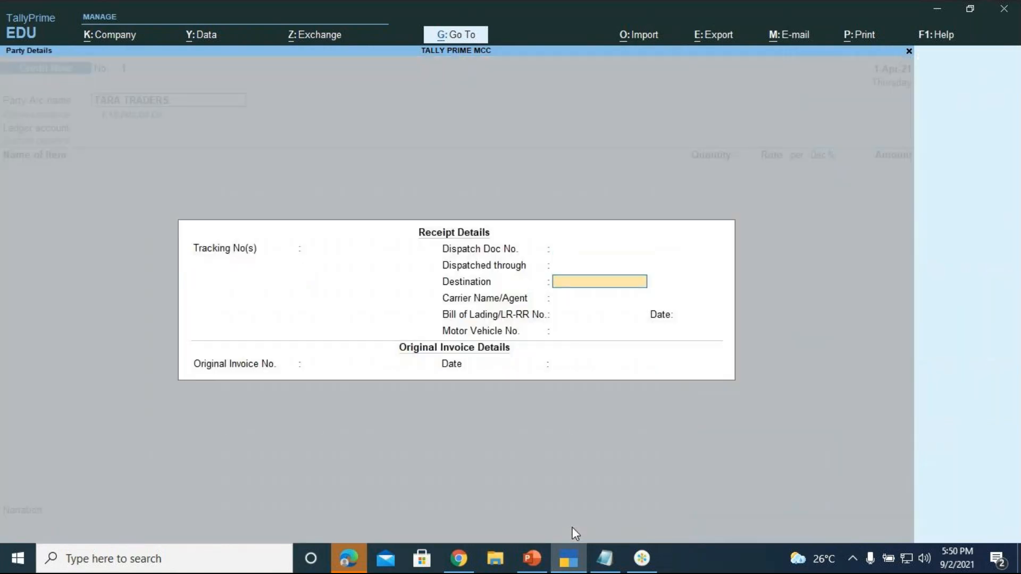
key(Return)
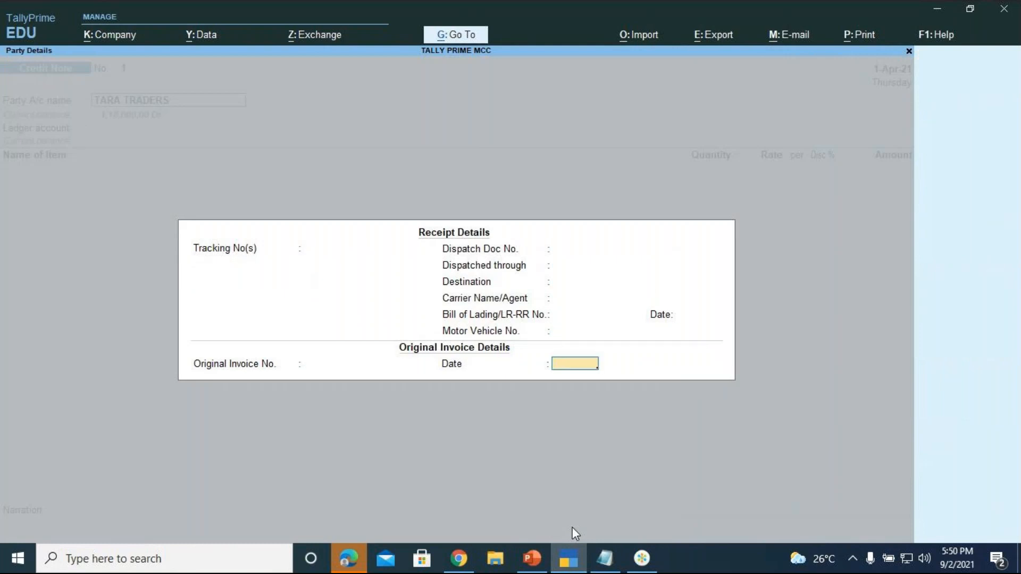
key(Return)
key(Return)
key(Return)
key(Return)
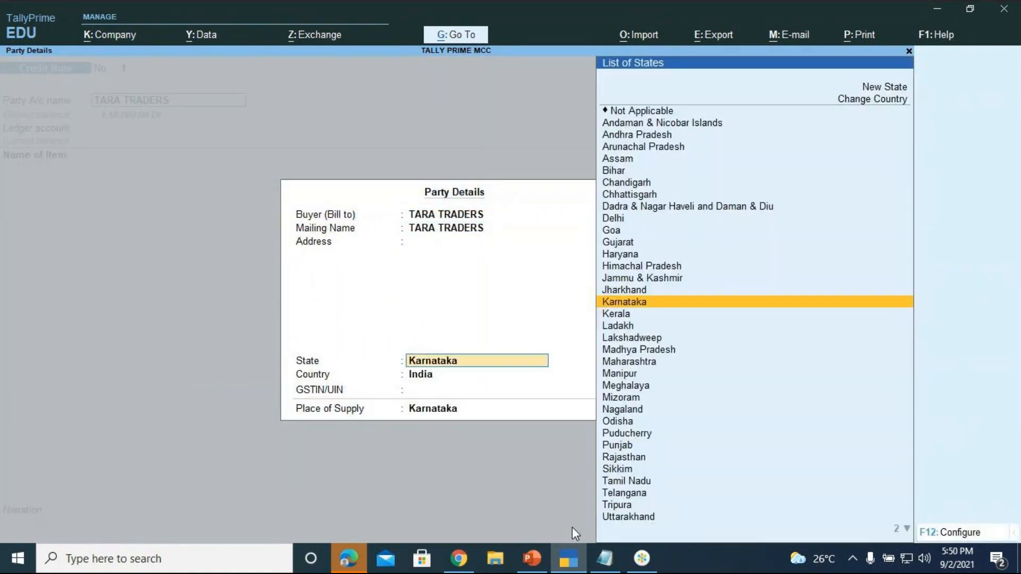
key(Return)
key(Return)
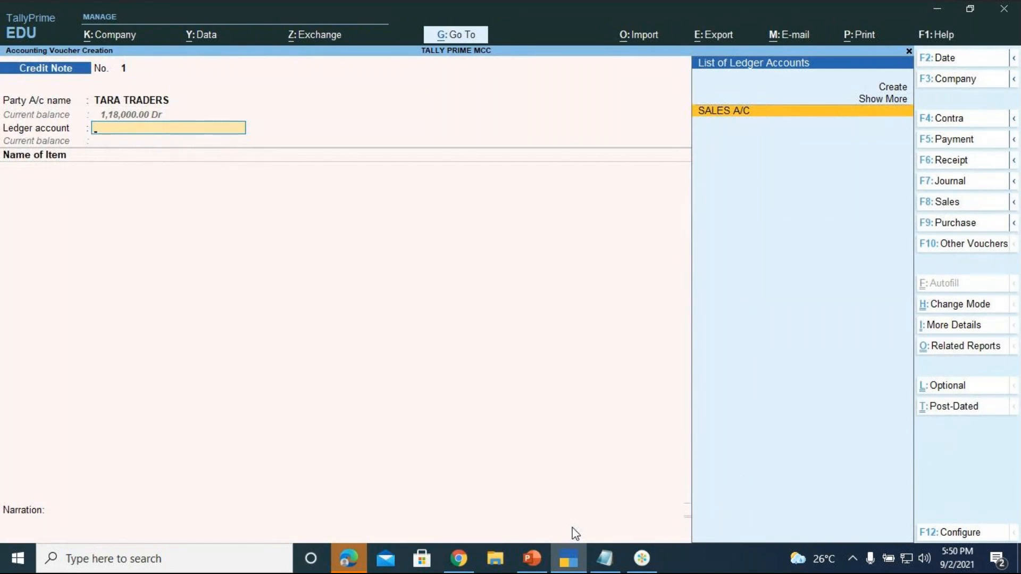
Choose SALES A/C as the ledger account and set its tax classification to Sales Taxable
key(Return)
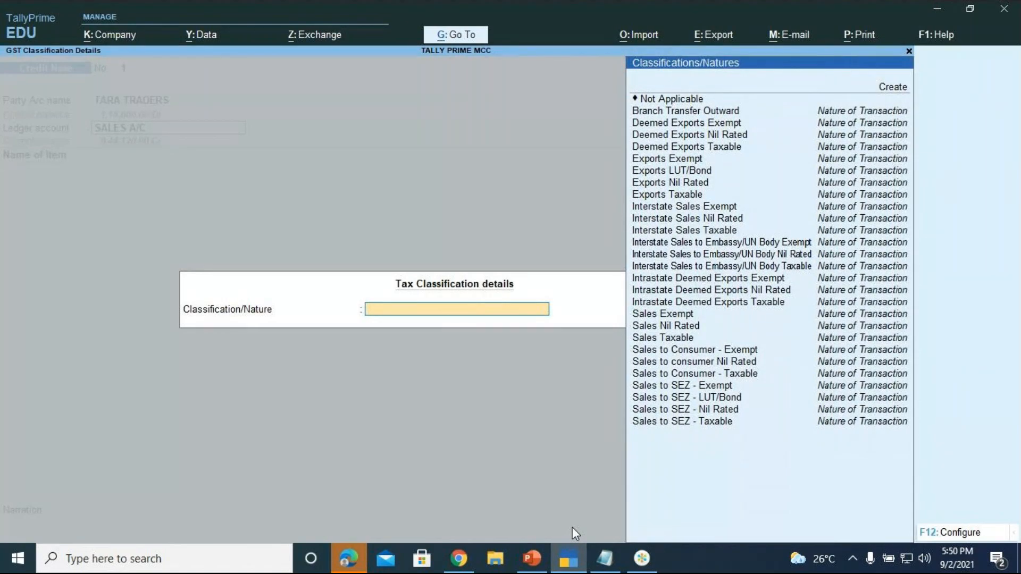
key(Down)
key(Down)
key(Down)
key(Down)
key(Down)
key(Down)
key(Down)
key(Down)
key(Down)
key(Down)
key(Down)
key(Down)
key(Down)
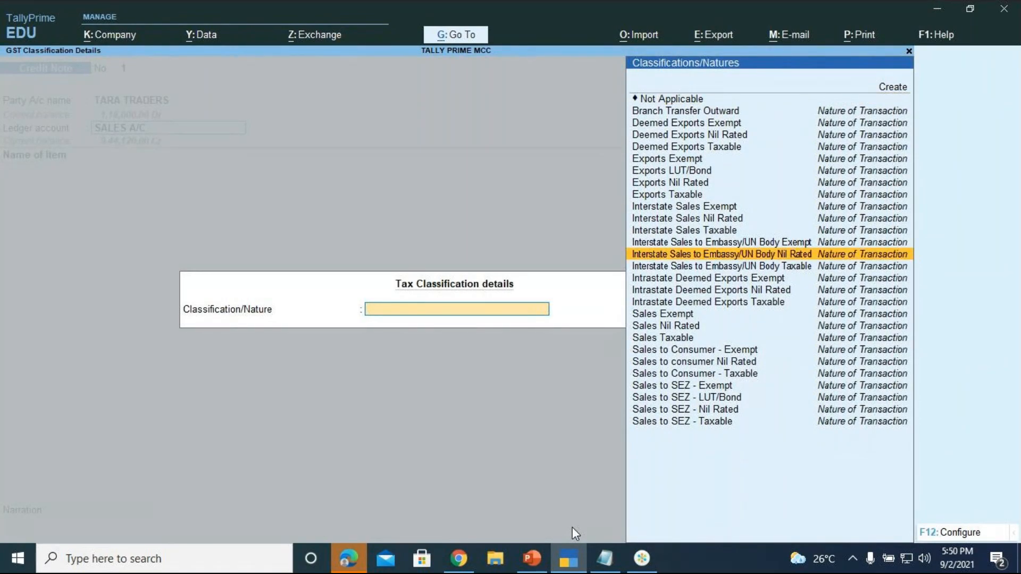
key(Down)
key(Down)
key(Down)
key(Down)
key(Down)
key(Down)
key(Down)
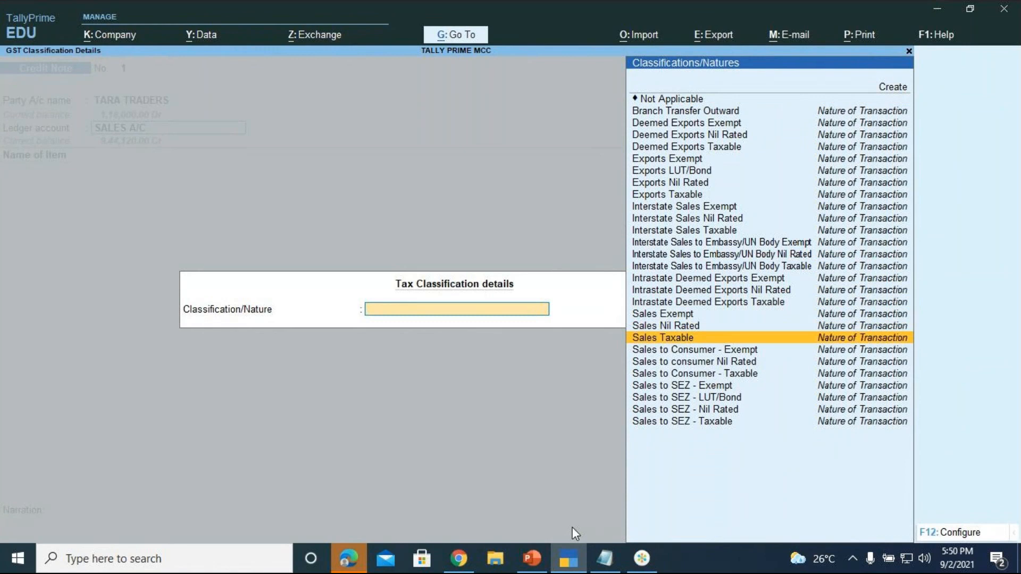
key(Return)
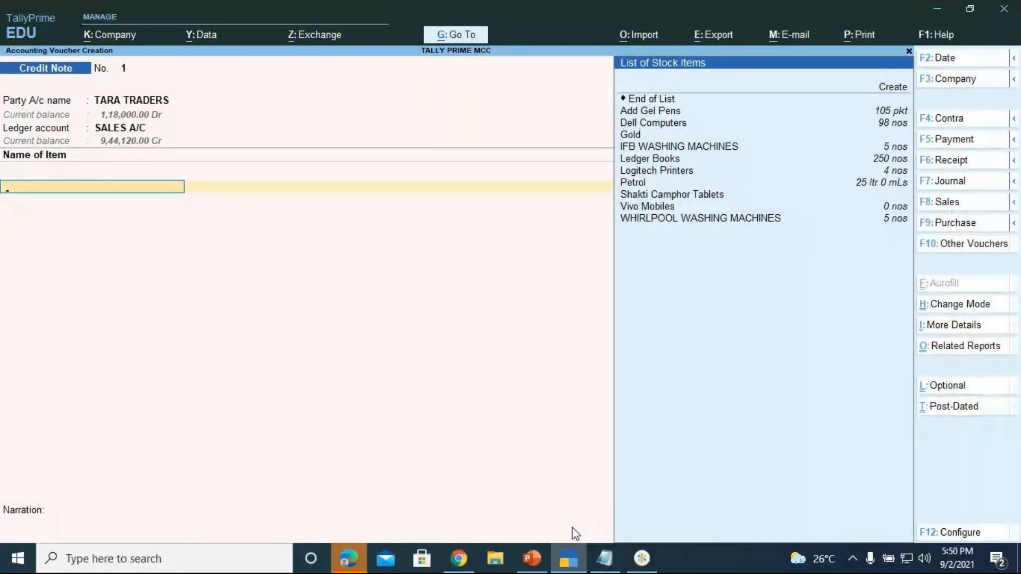
Add the stock item Dell Computers to the credit note, allocating 2 nos to Location 3
key(Down)
key(Down)
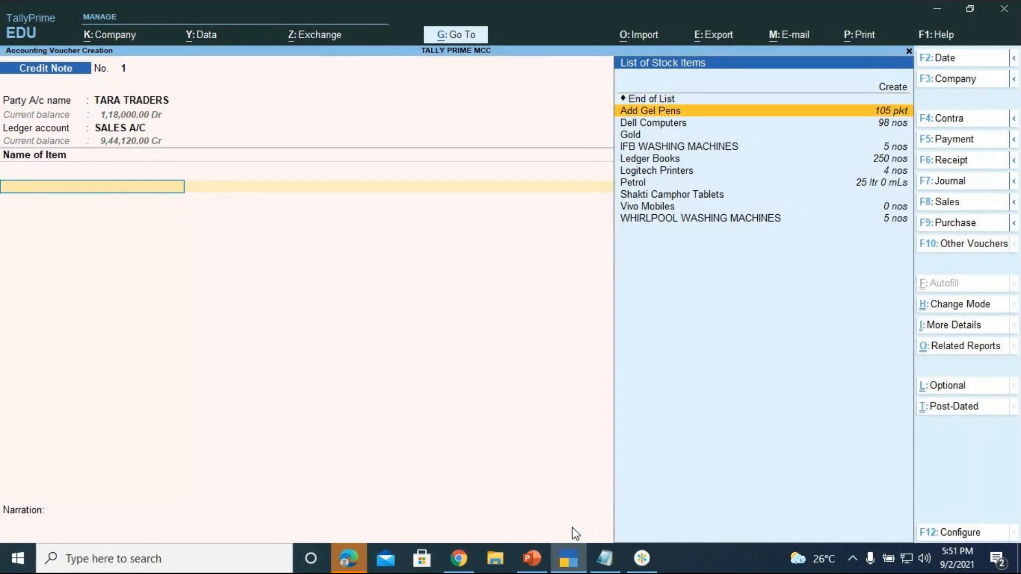
key(Return)
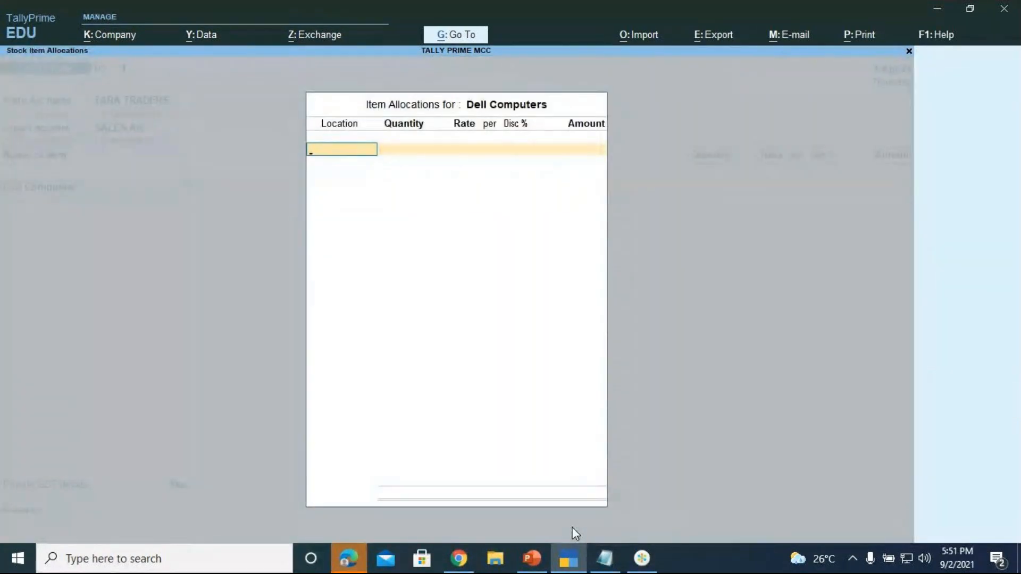
key(Escape)
key(y)
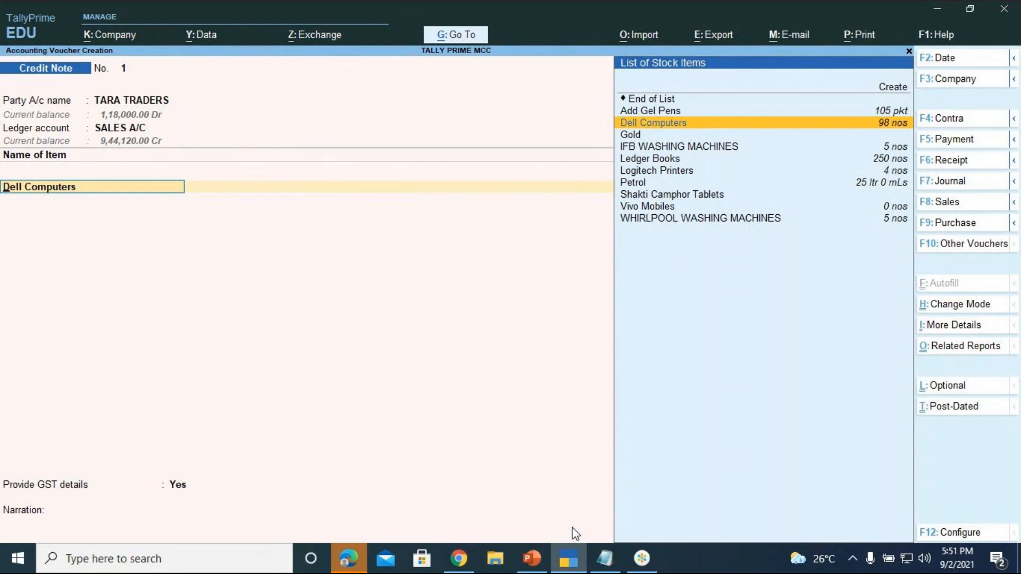
key(Return)
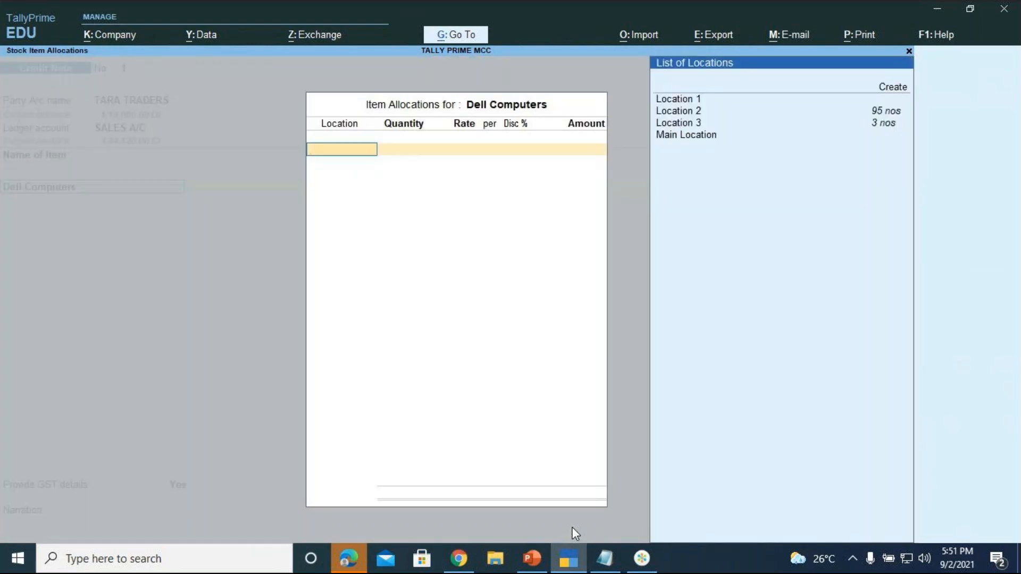
key(Down)
key(Down)
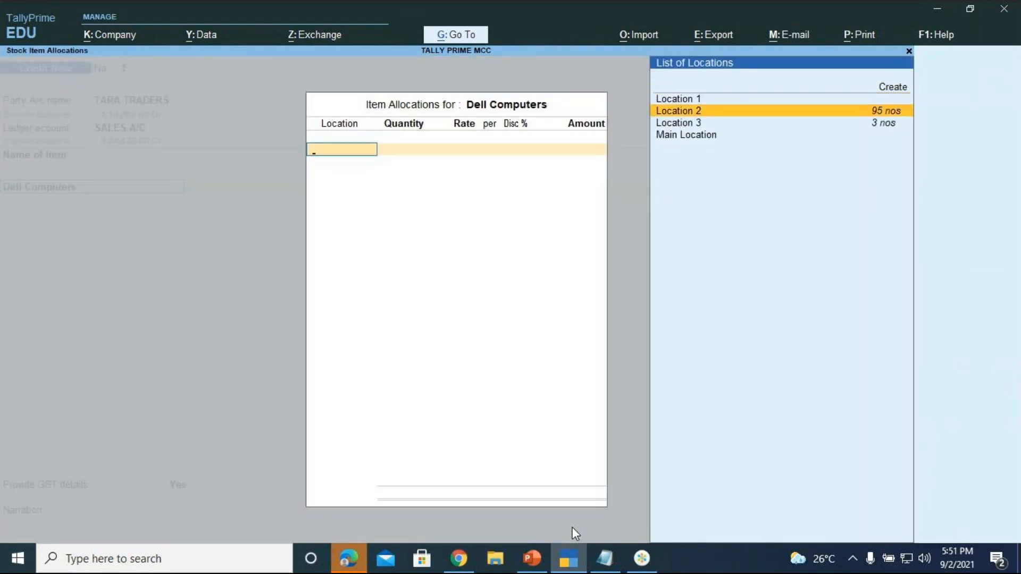
key(Down)
key(Return)
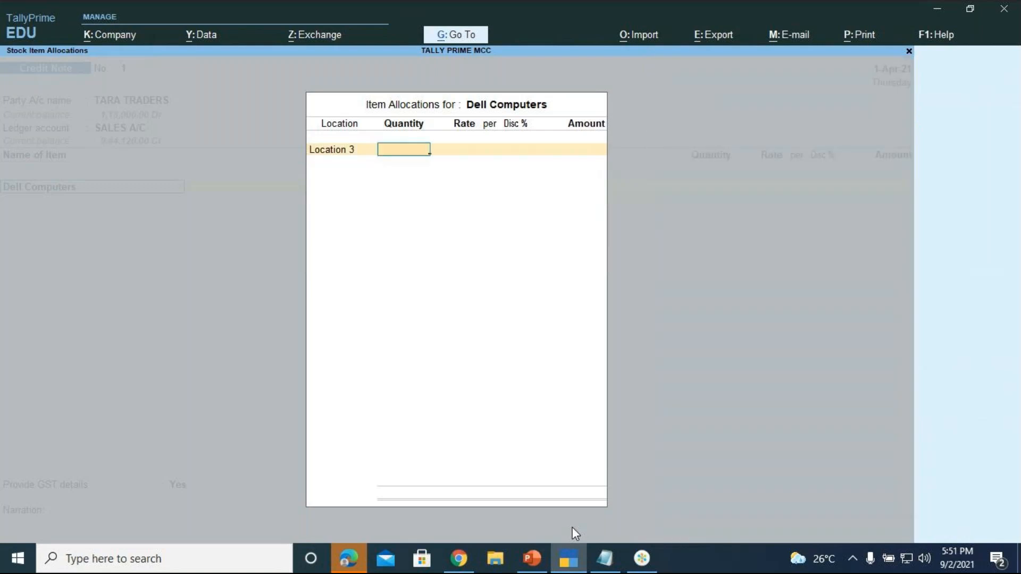
text(2)
key(Return)
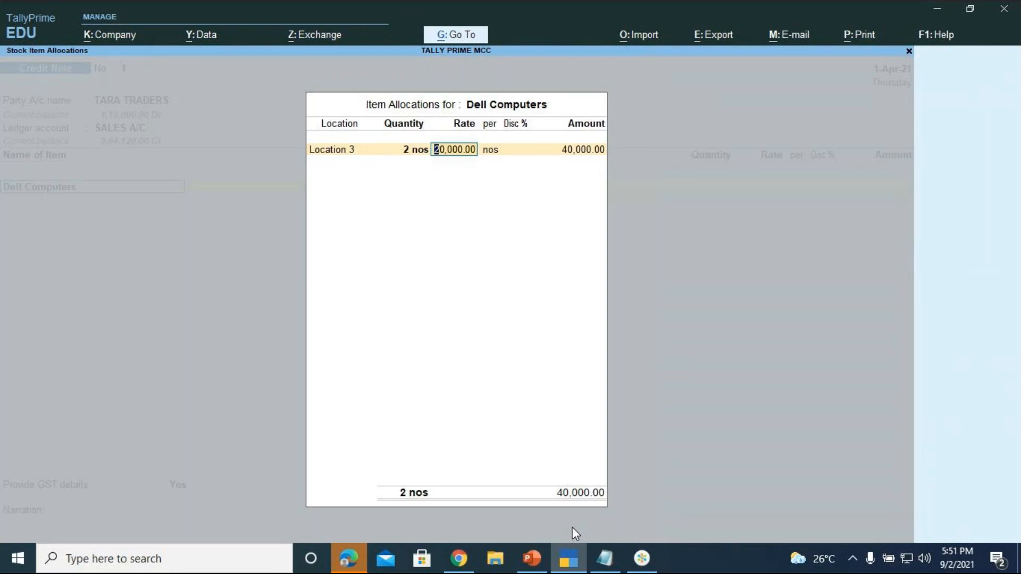
Accept the Dell Computers rate of 20,000 per nos, finish the item allocation and end the item list
key(Return)
key(Return)
key(Return)
key(Return)
key(Return)
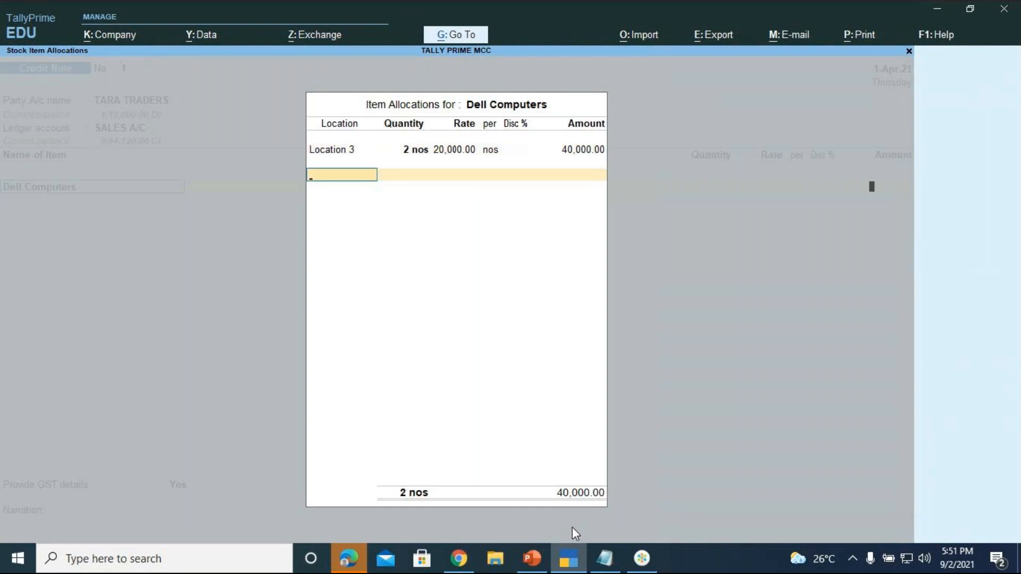
key(Return)
key(Return)
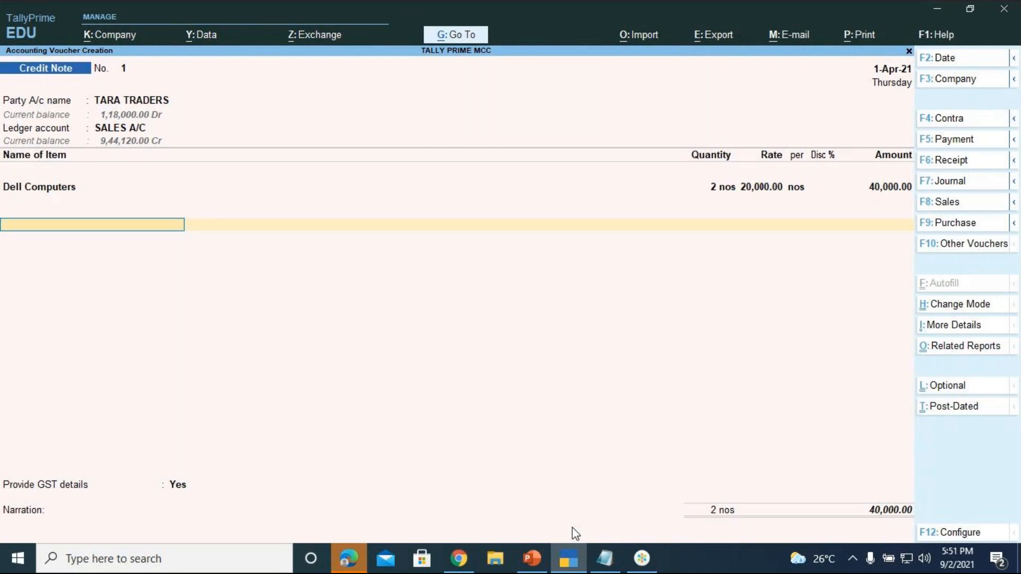
Add the CGST and SGST ledgers with their calculated amounts to the credit note and end the ledger list
text(GS)
key(Down)
key(Up)
key(Return)
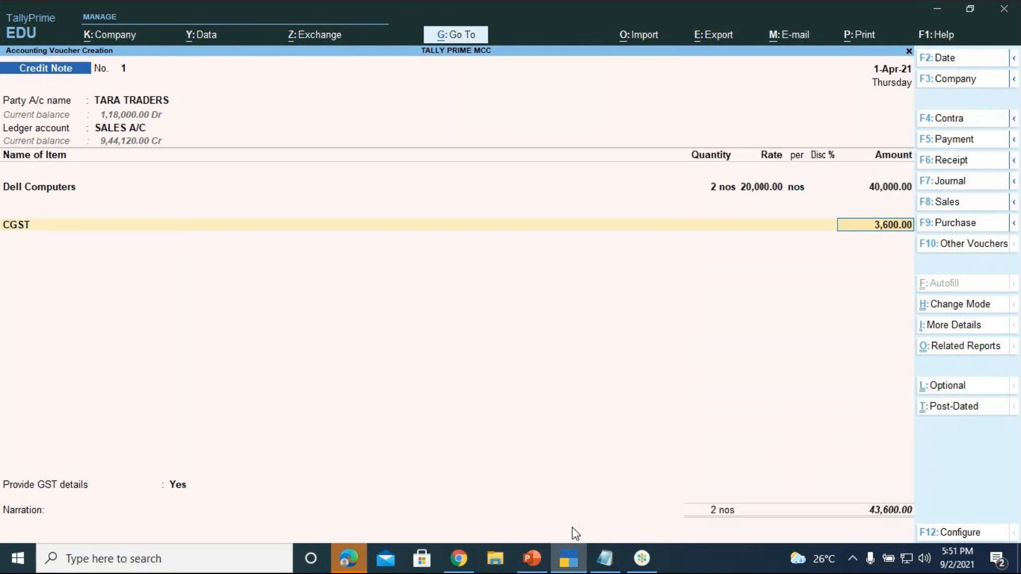
key(Return)
text(SGST)
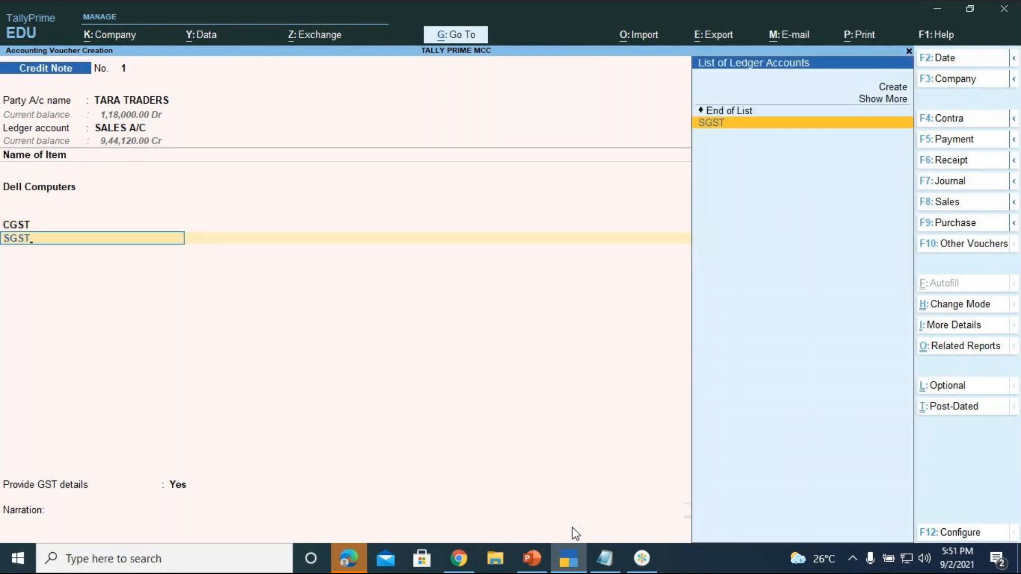
key(Return)
key(Return)
key(Return)
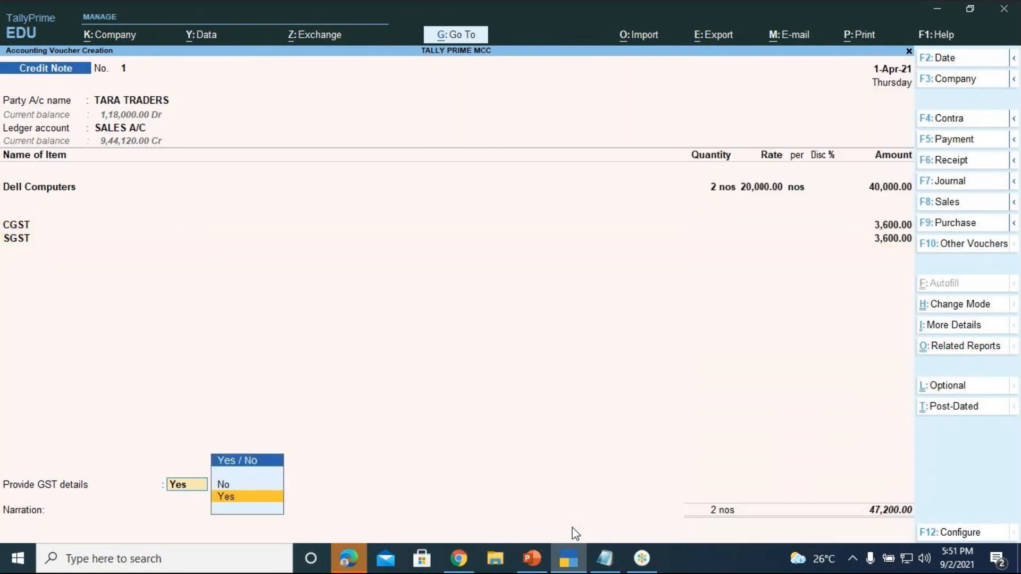
Set Provide GST details to No and accept the credit note total to reach the bill-wise details
key(Up)
key(Return)
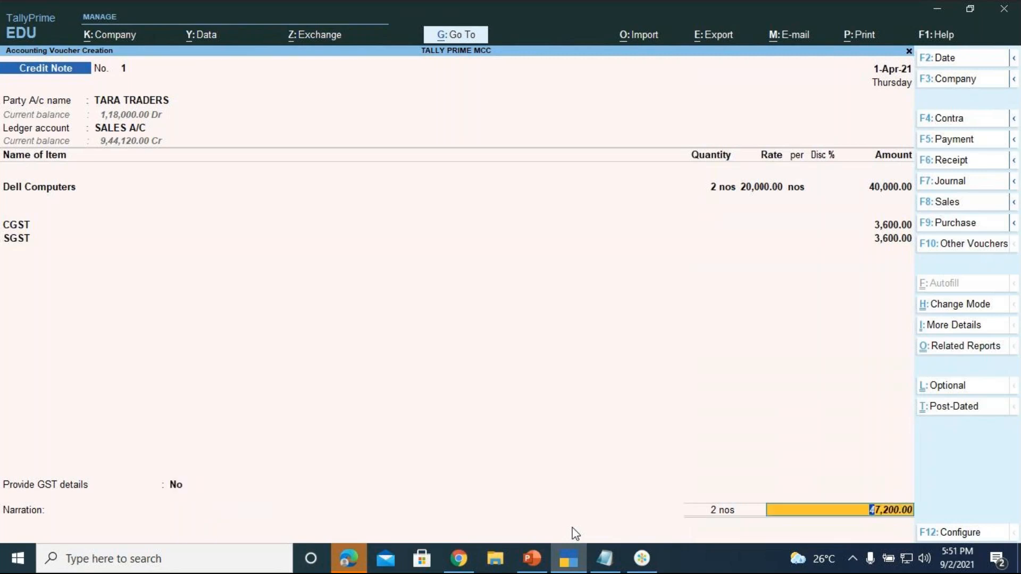
key(Return)
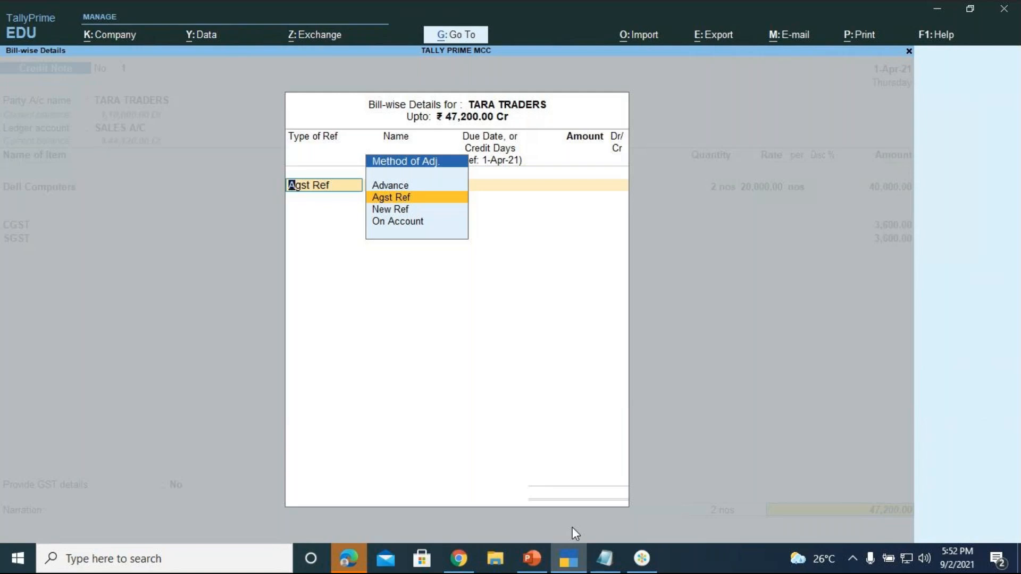
Allocate the 47,200.00 credit as Agst Ref to the pending TARA TRADERS bill and accept the bill-wise details
key(Return)
key(Return)
key(Return)
key(Return)
Enter the narration "BEING DAMAGED PCS OF DELL COMPUTERS RECEIVED BACK FROM TARA TRADERS" and save the credit note
text(BEING)
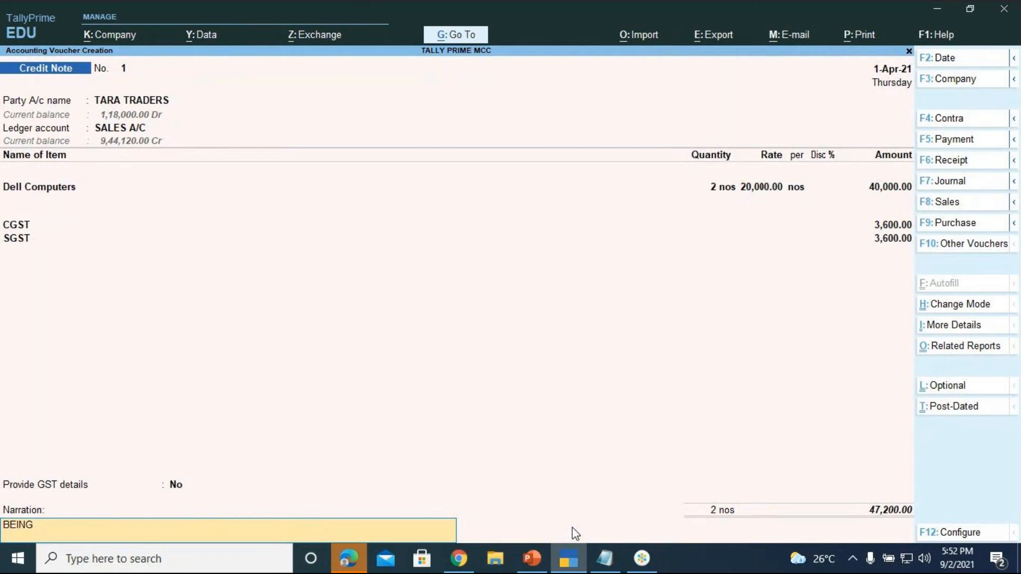
text(DAMAGED PCS)
text(OF DELL COMPUTERS)
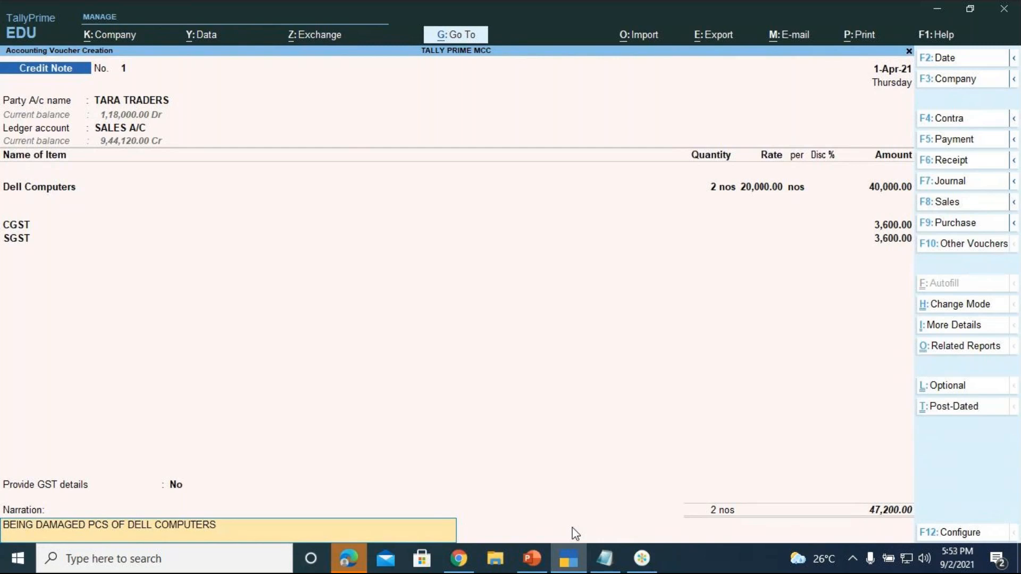
text(REC)
text(EIVED)
text( BAVK)
key(BackSpace)
key(BackSpace)
text(CK)
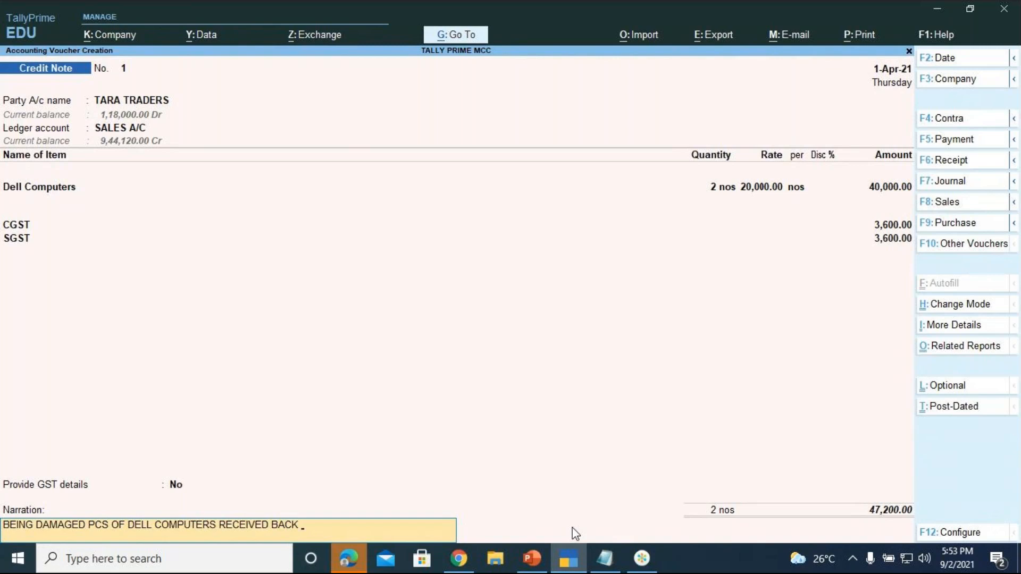
text(  FROM TARA TRADERS)
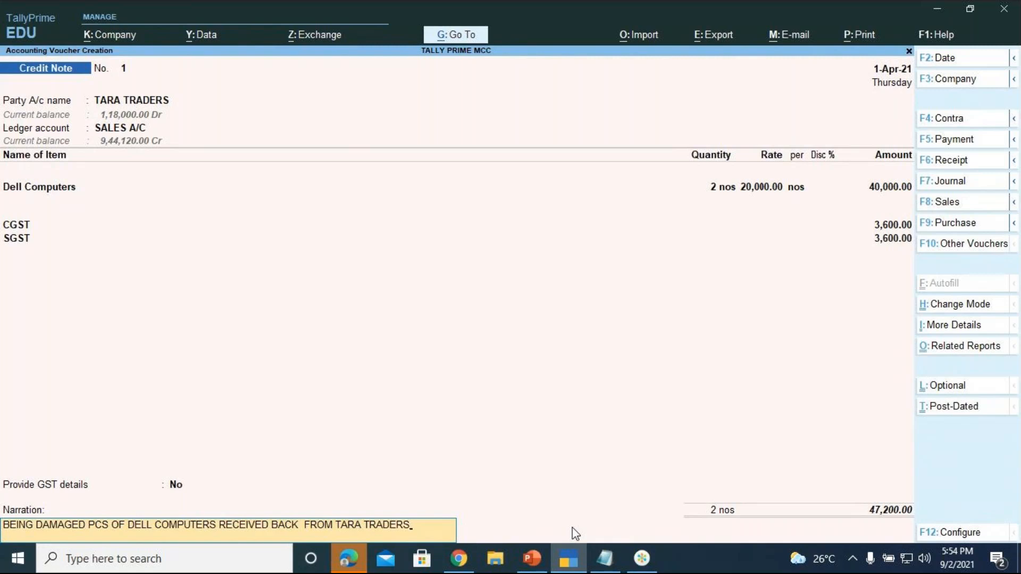
key(Return)
key(Return)
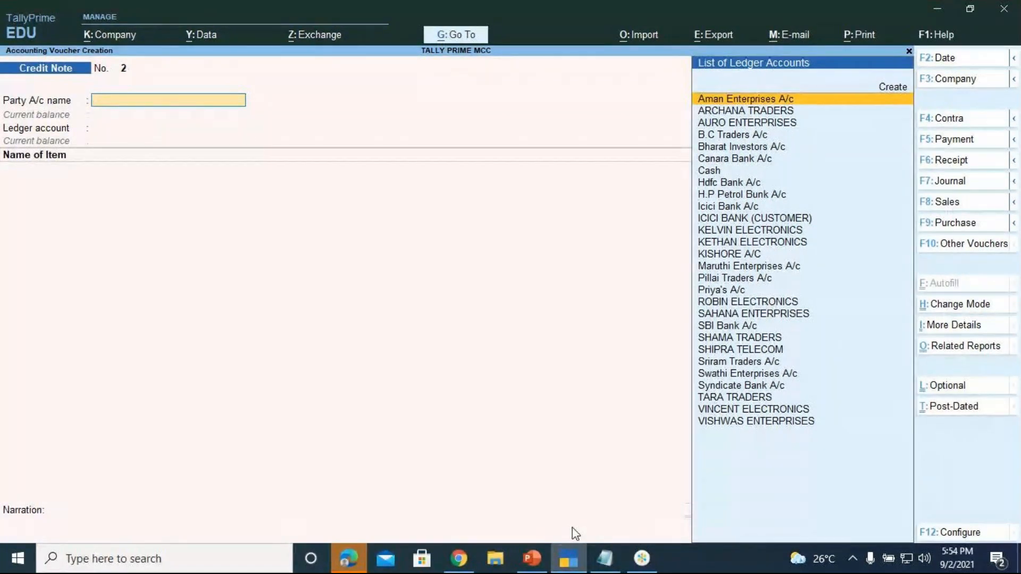
Open the Stock Summary report and expand it to the detailed view with the items under each stock group
key(alt+g)
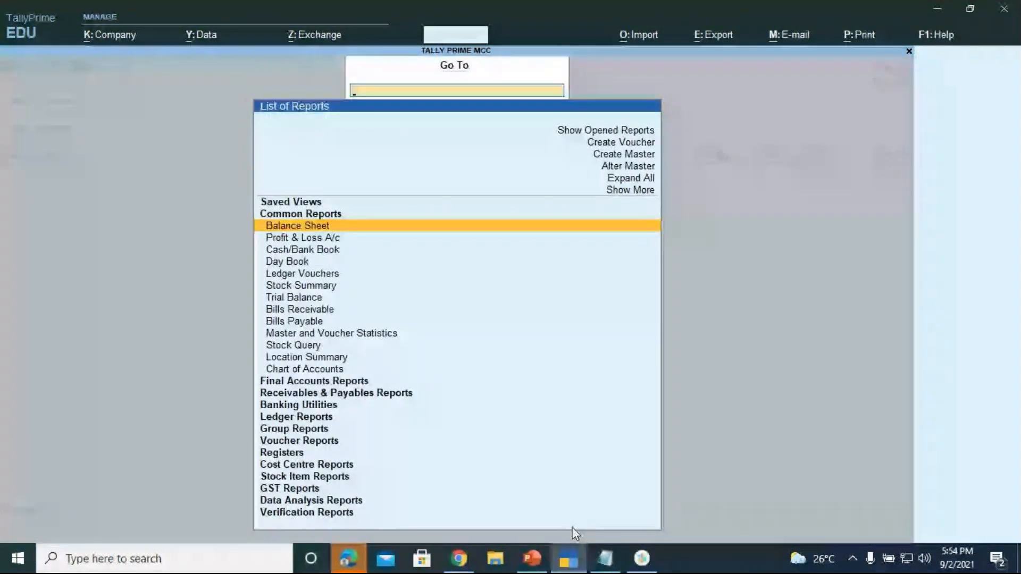
key(Down)
key(Down)
key(Down)
key(Down)
key(Down)
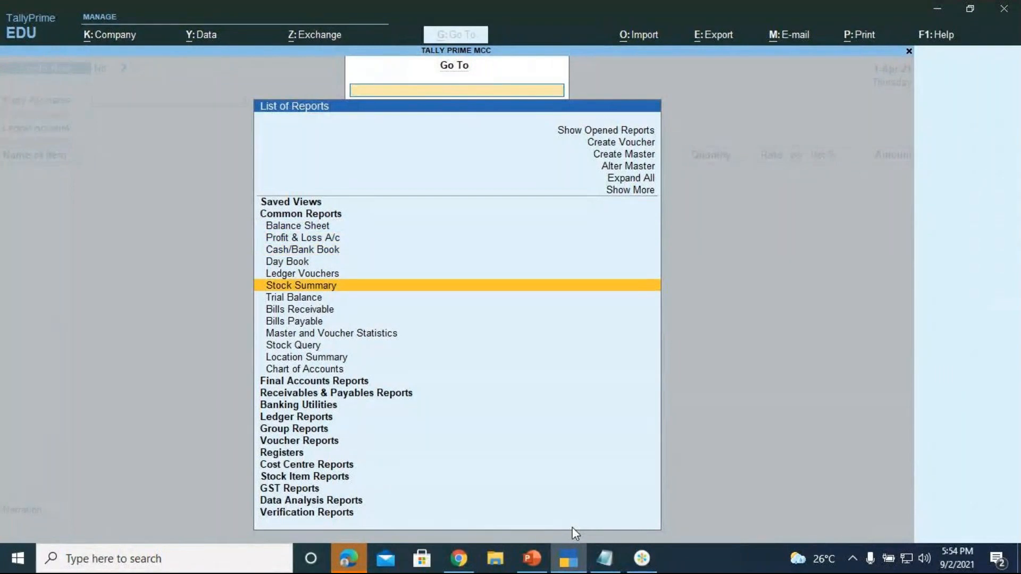
key(Return)
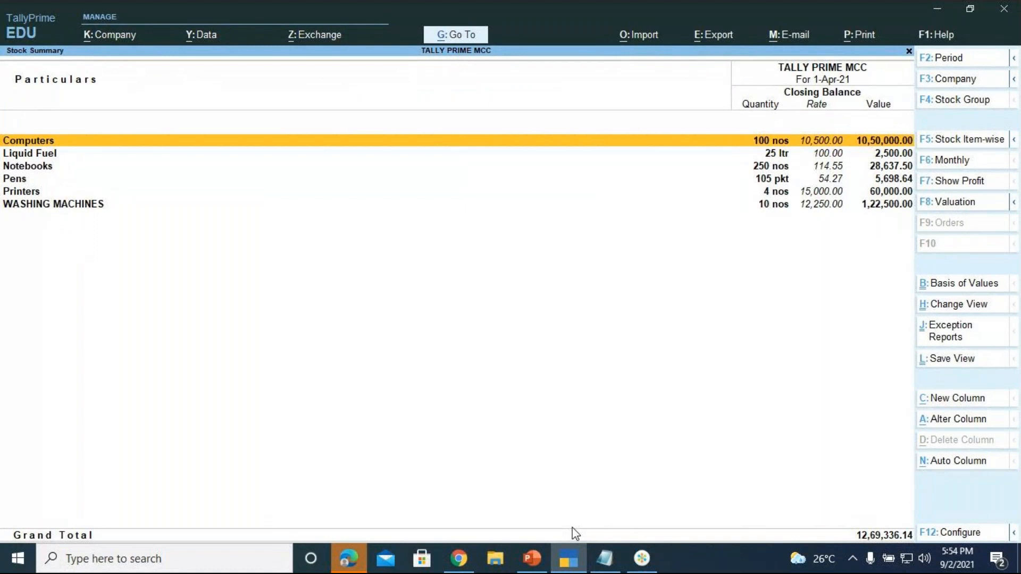
key(Down)
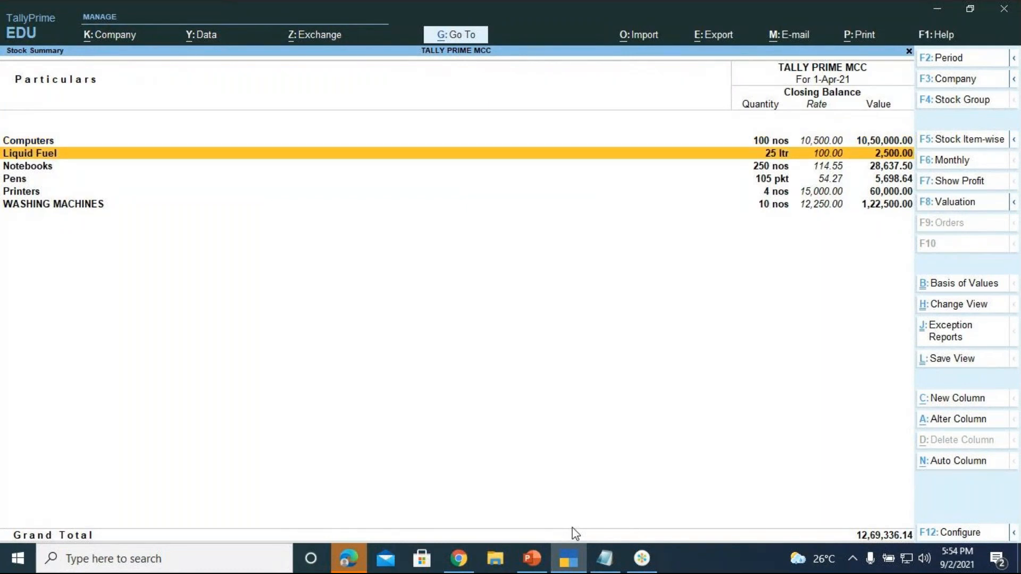
key(Up)
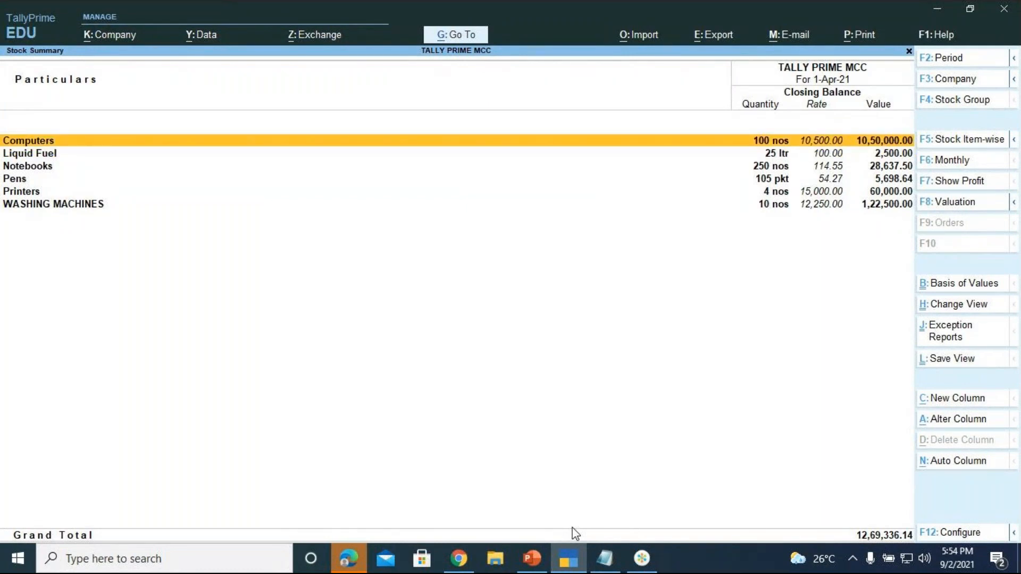
key(alt)
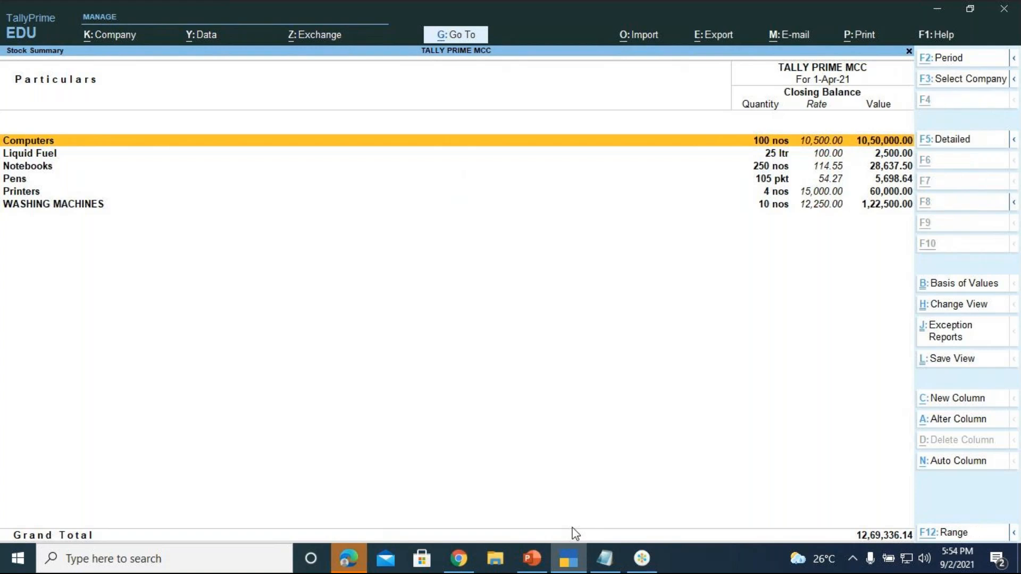
key(alt+F5)
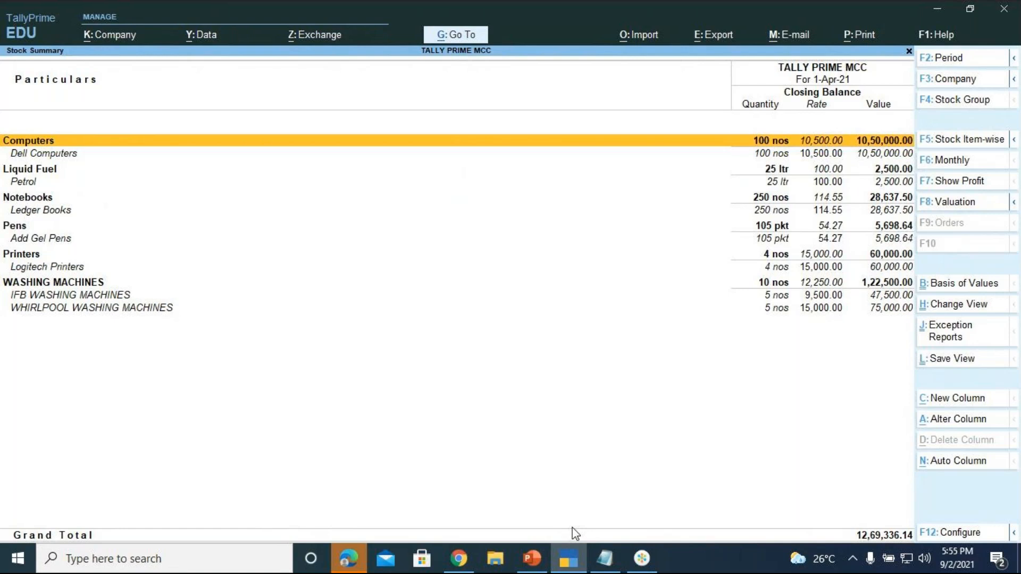
Examine the April vouchers of Dell Computers in detailed view, then return to the Stock Summary
key(Return)
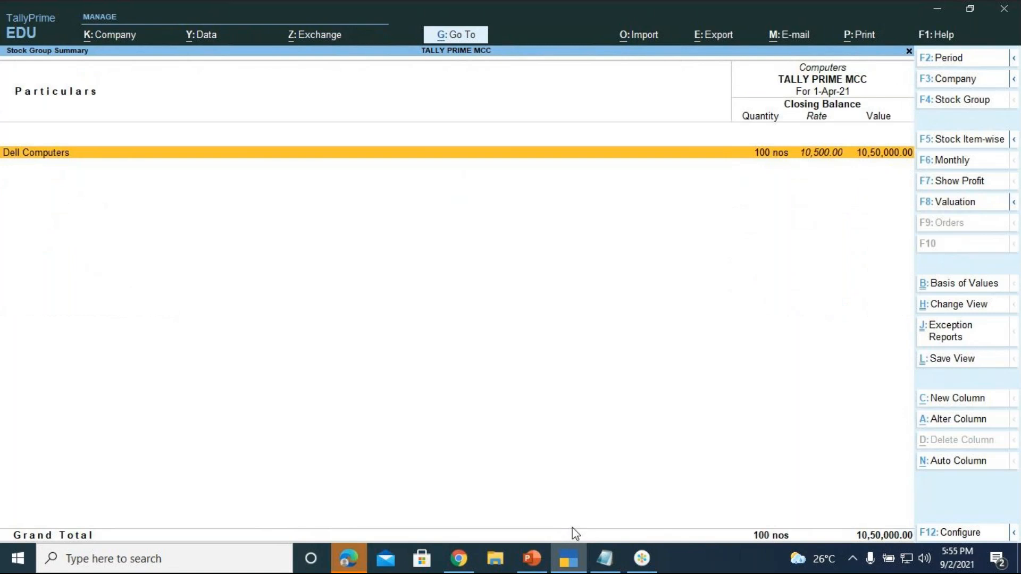
key(Return)
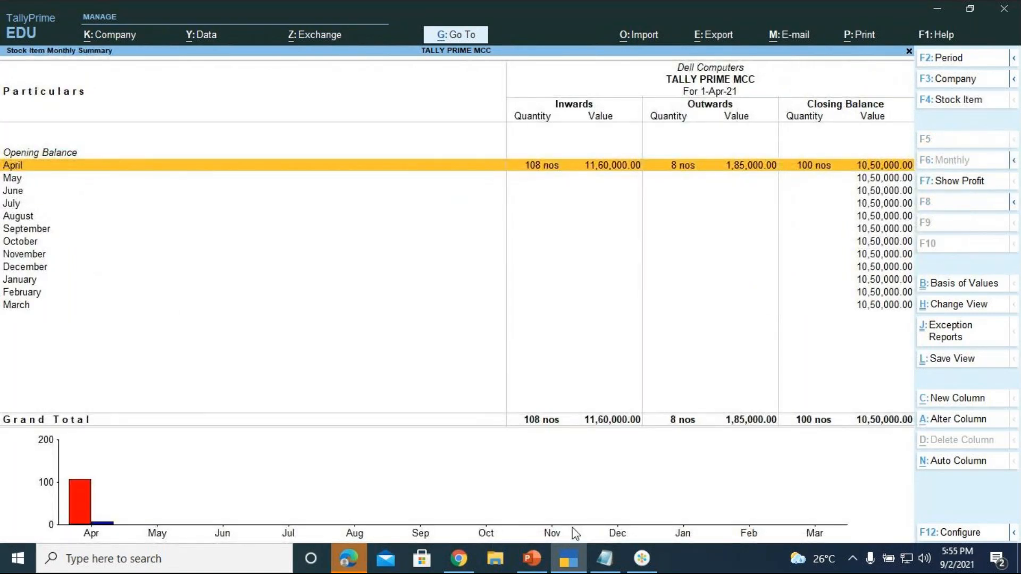
key(Return)
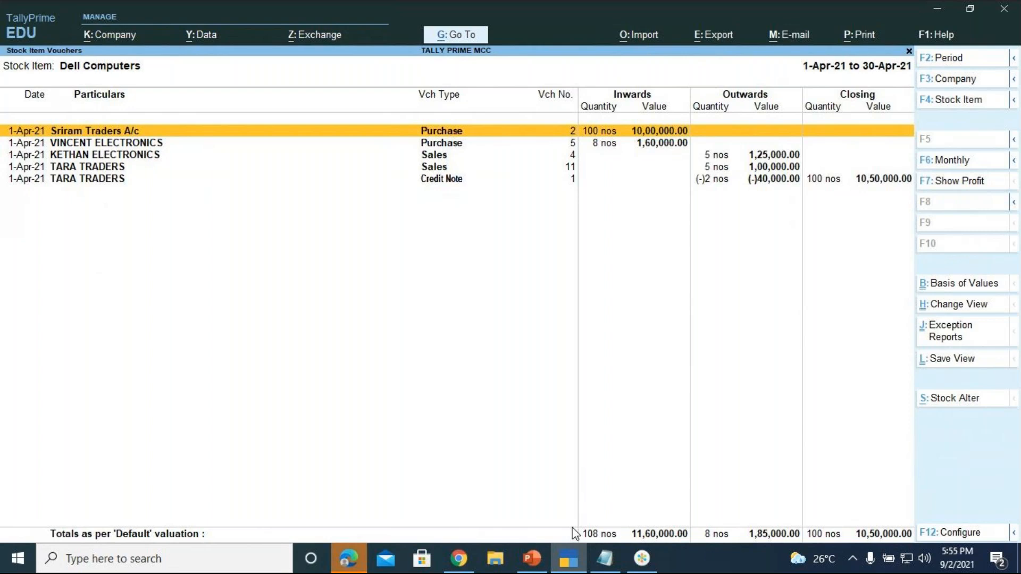
key(alt+F1)
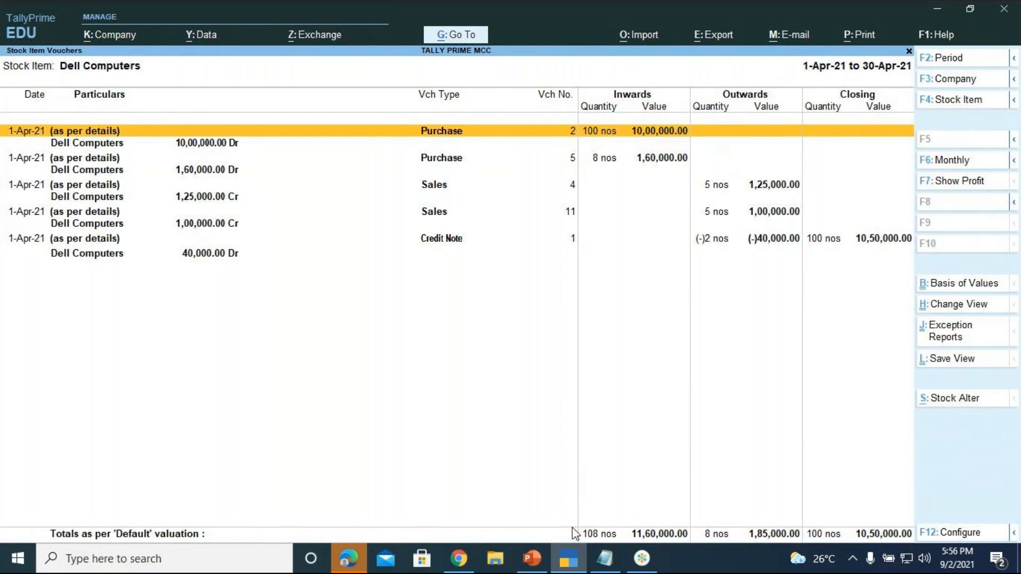
key(Escape)
key(Escape)
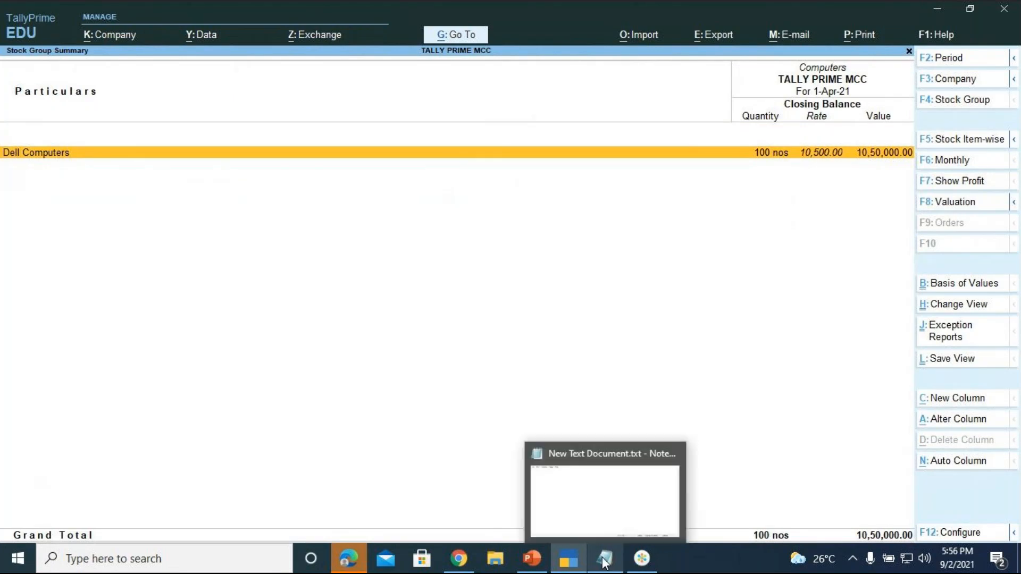
key(Escape)
Switch to PowerPoint to review the Credit Note example slide full screen, and return to TallyPrime
mouse_move(643, 558)
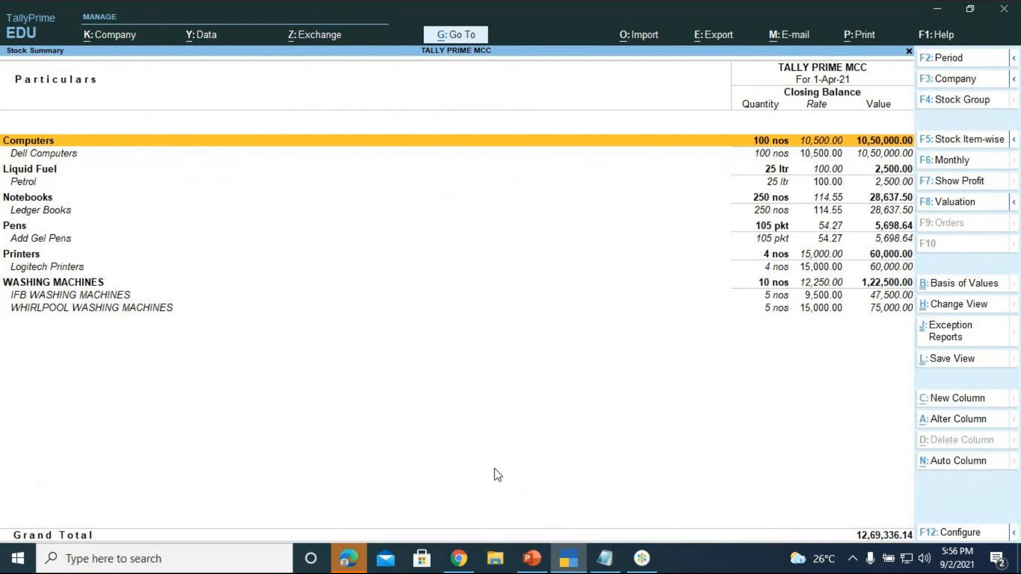
click(533, 558)
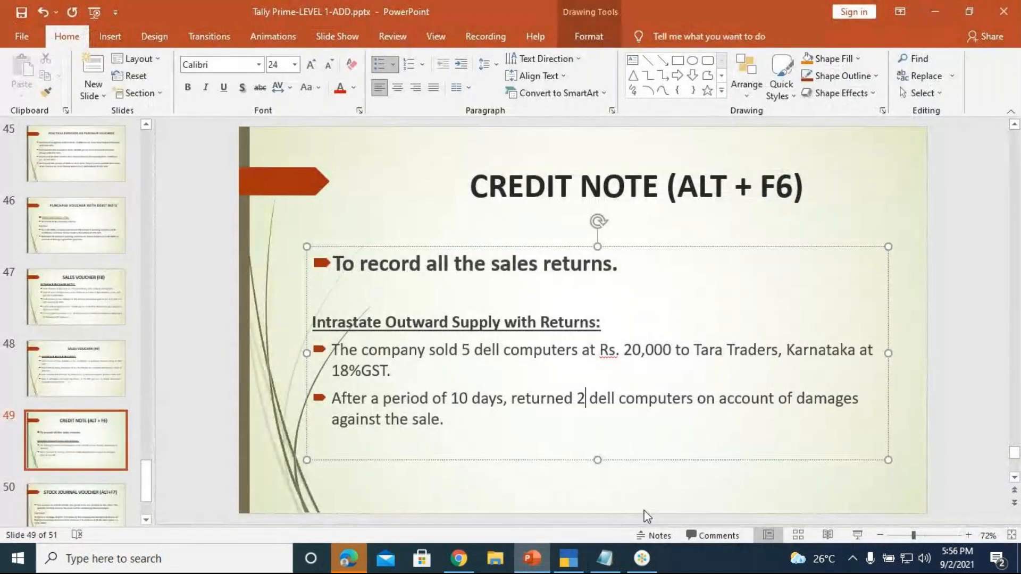
click(858, 534)
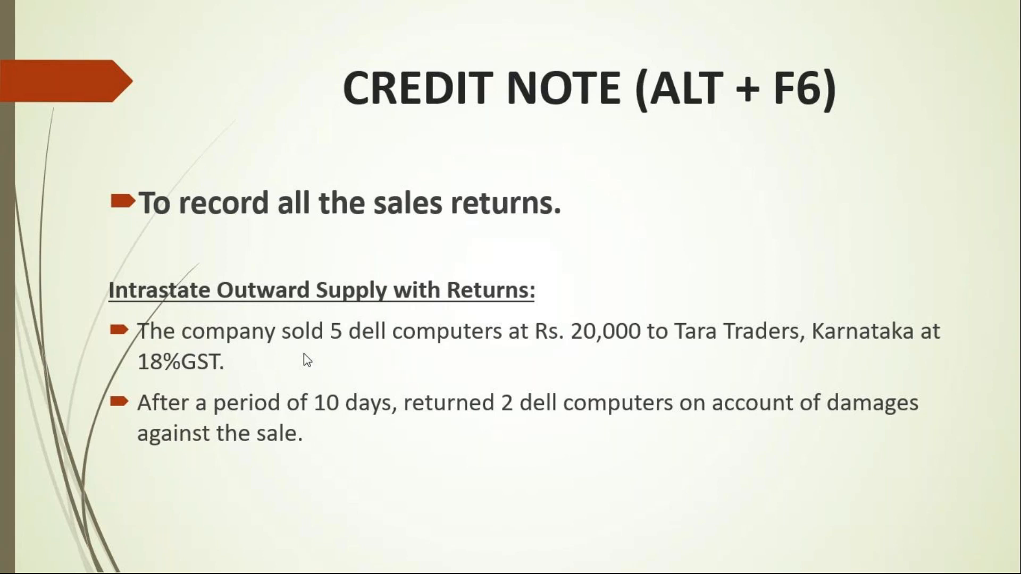
key(Escape)
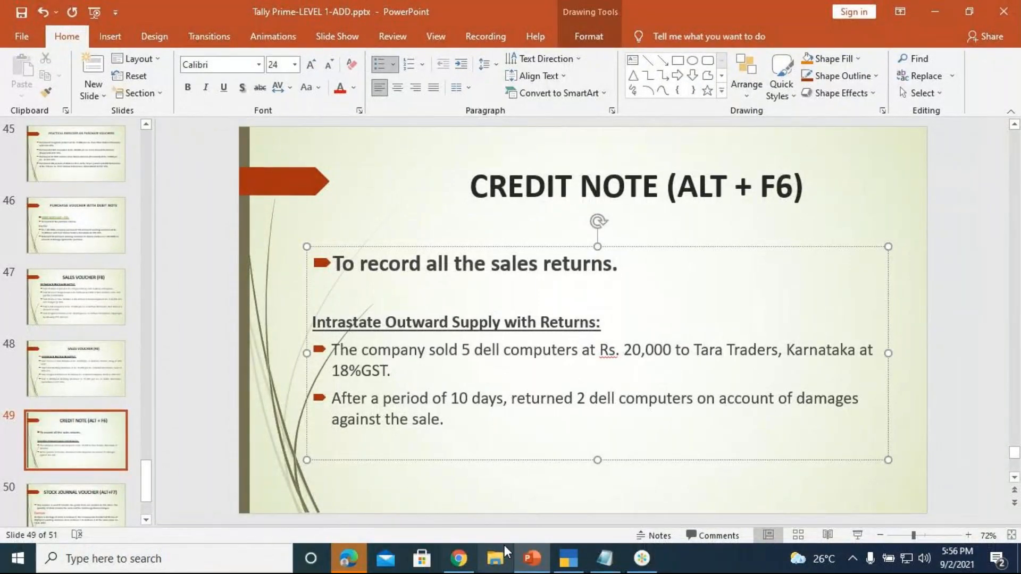
click(567, 558)
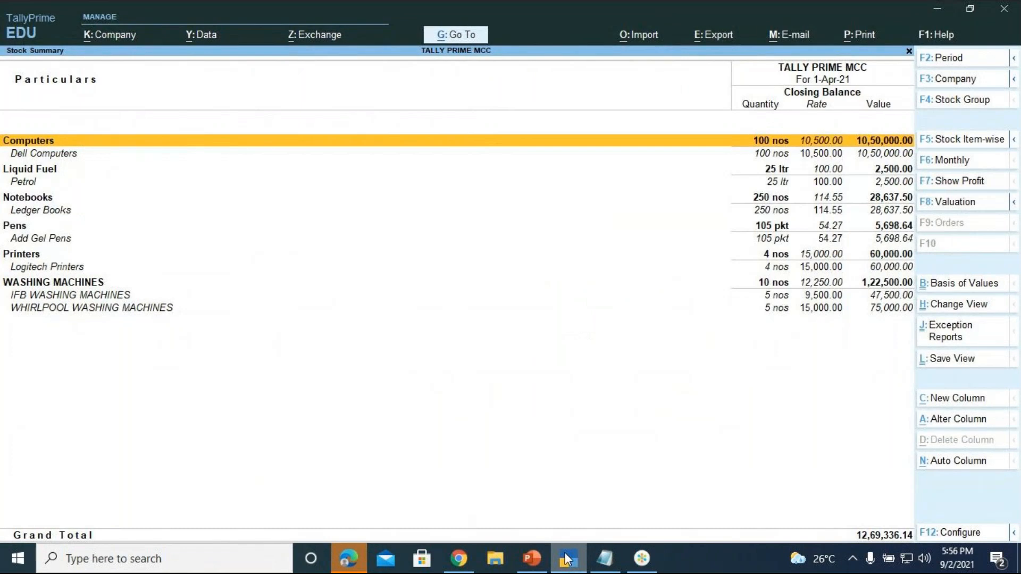
Open the Ledger Outstandings report from the Receivables & Payables reports
key(alt+g)
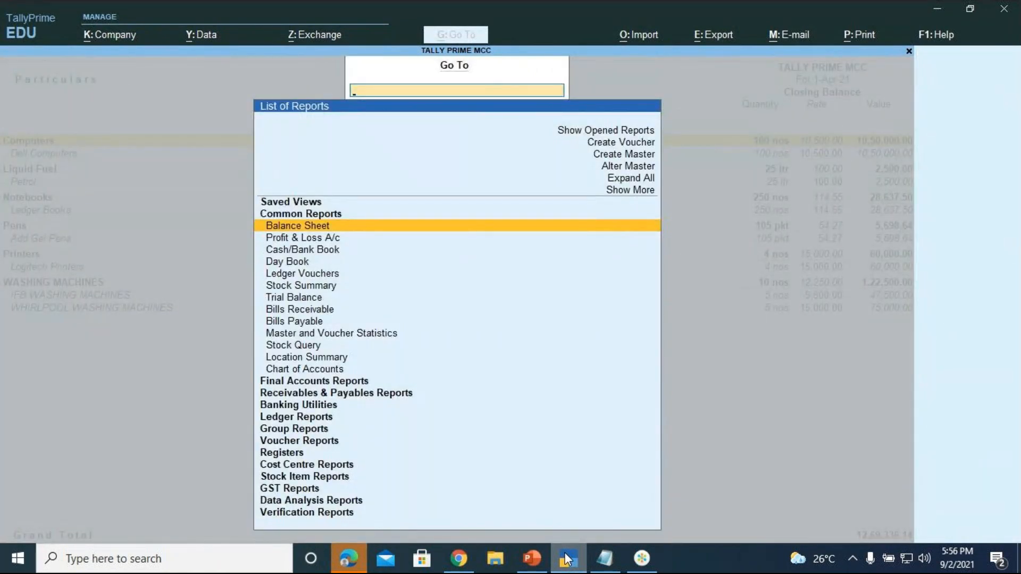
key(Down)
key(Down)
key(Down)
key(Down)
key(Down)
key(Down)
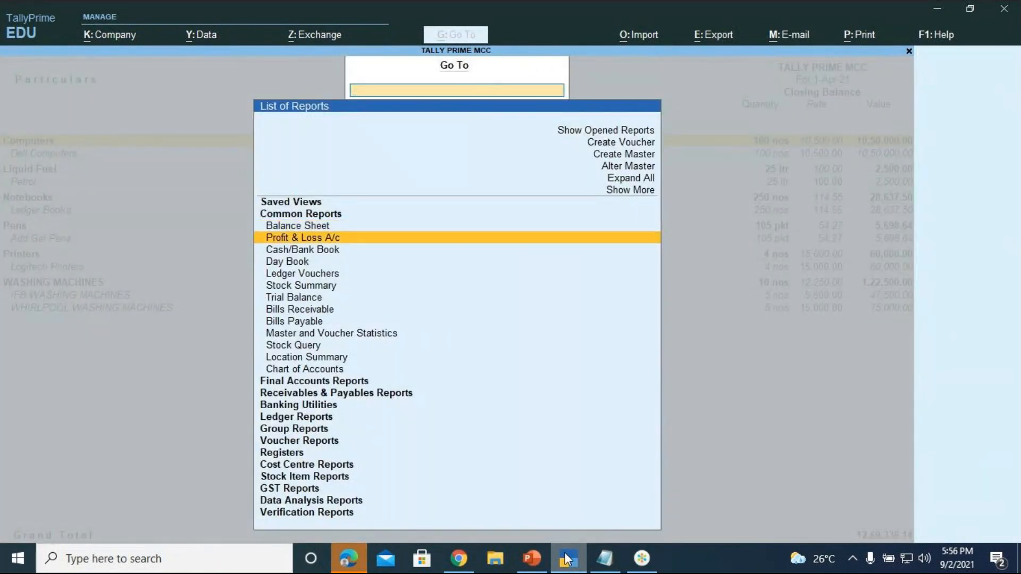
key(Down)
key(Down)
key(Down)
key(Down)
key(Down)
key(Down)
key(Down)
key(Down)
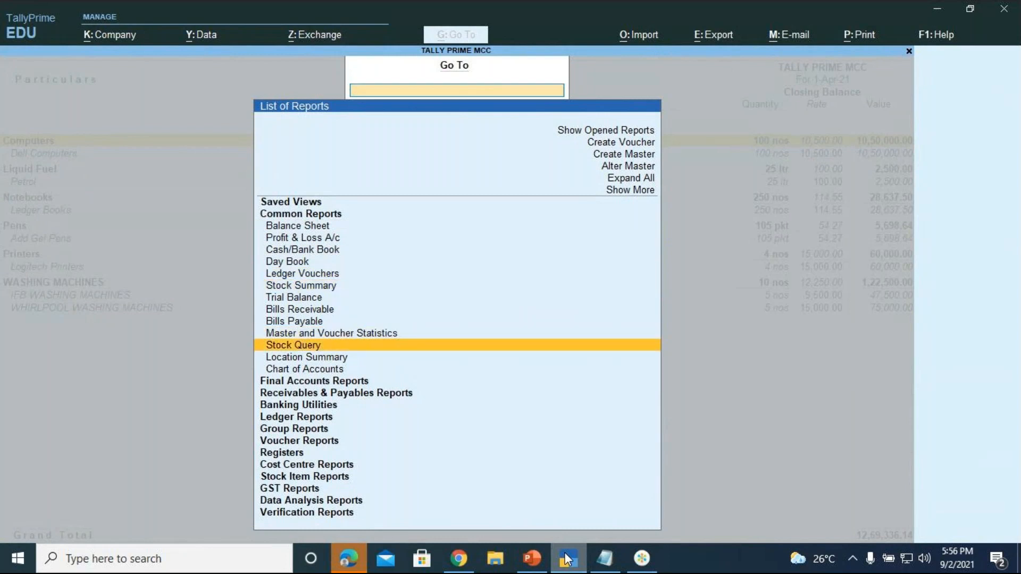
key(Return)
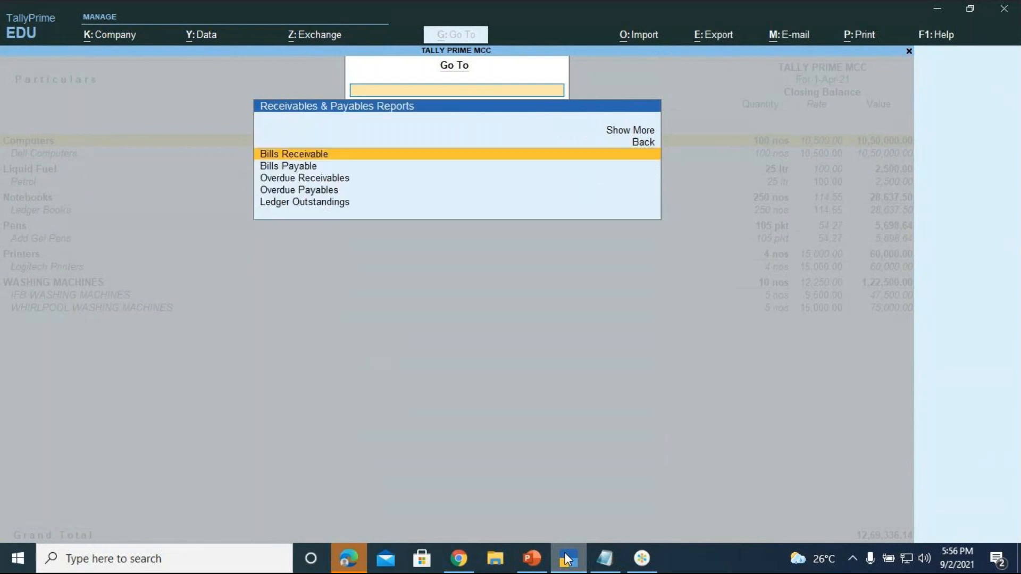
key(Down)
key(Down)
key(Down)
key(Down)
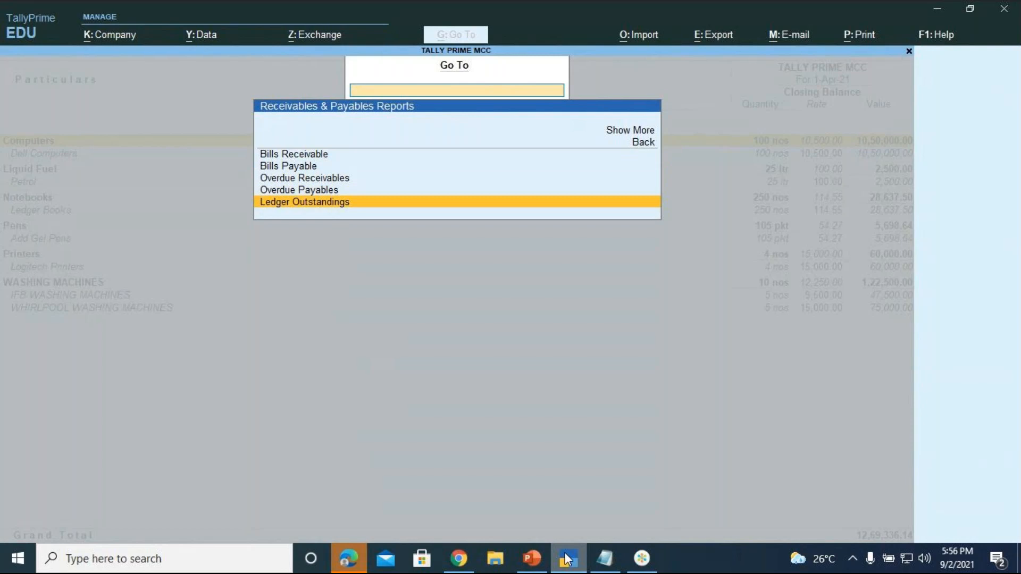
key(Return)
Select the TARA TRADERS ledger to display its outstanding bills
key(Down)
key(Down)
key(Down)
key(Down)
key(Down)
key(Down)
key(Down)
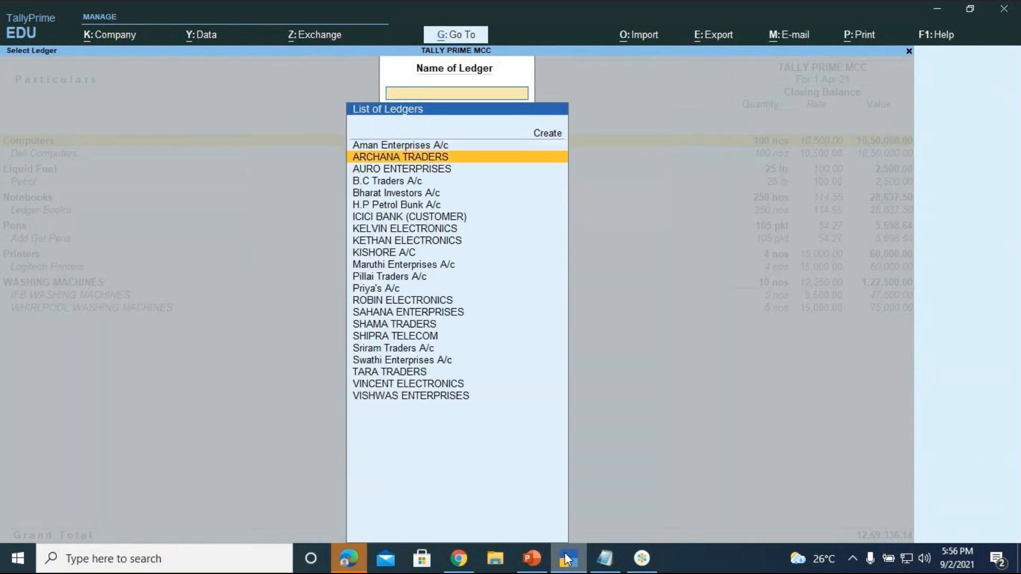
key(Down)
key(Down)
key(Down)
key(Down)
key(Down)
key(Down)
key(Down)
key(Down)
key(Down)
key(Down)
key(Down)
key(Down)
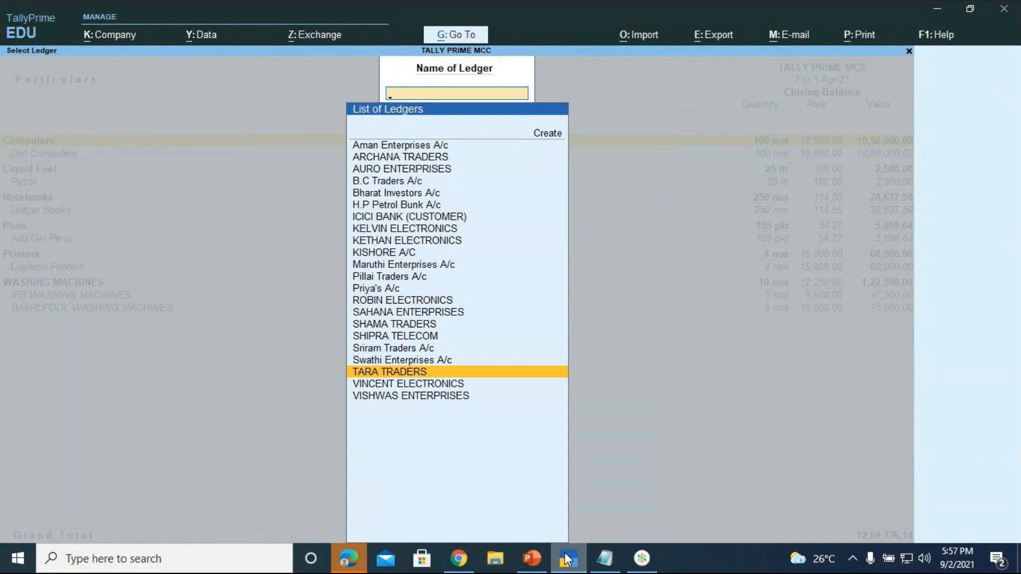
key(Return)
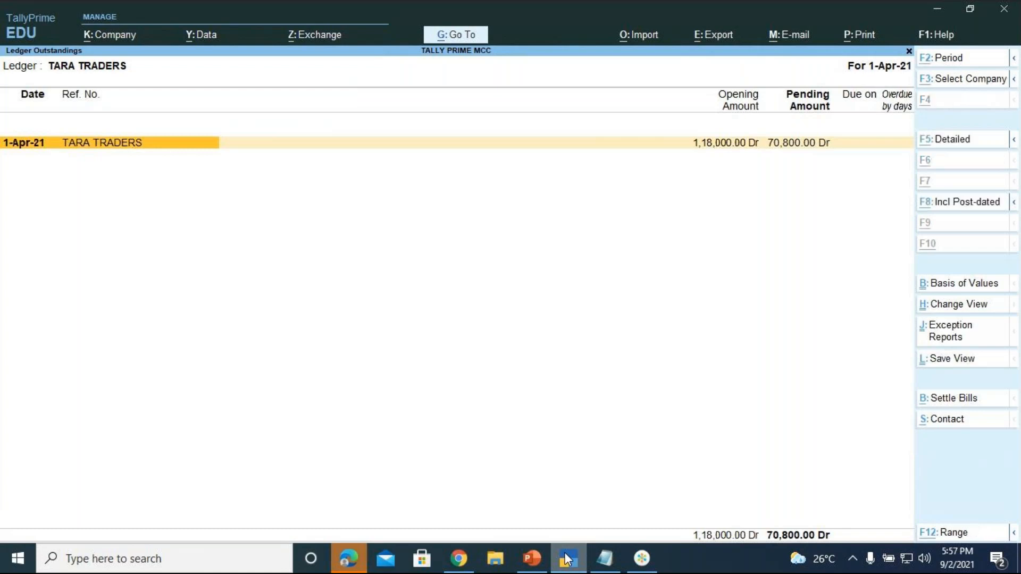
Start settling the pending TARA TRADERS bill with voucher date 1-Apr-21 and the account Hdfc Bank A/c
key(alt+b)
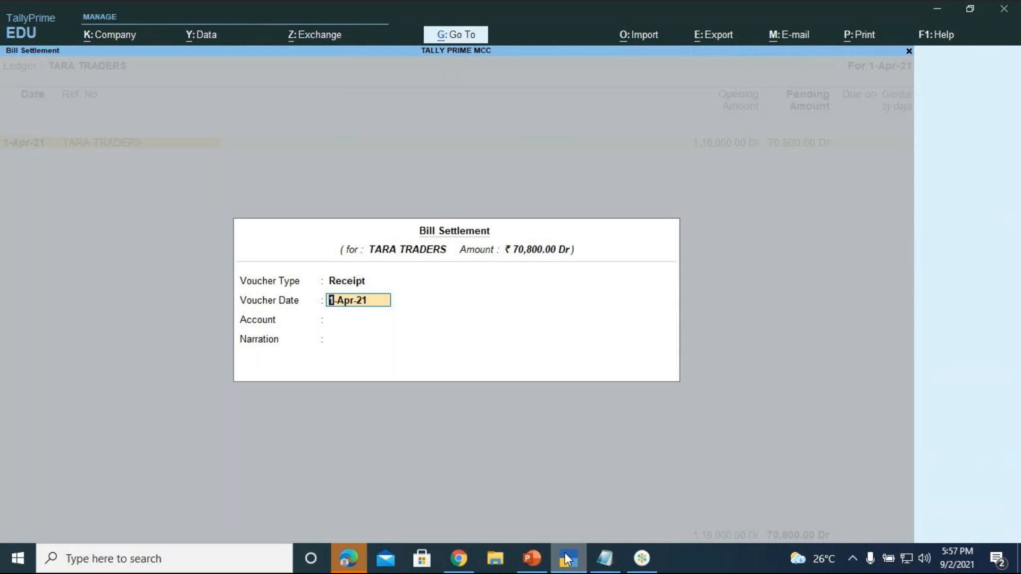
key(Return)
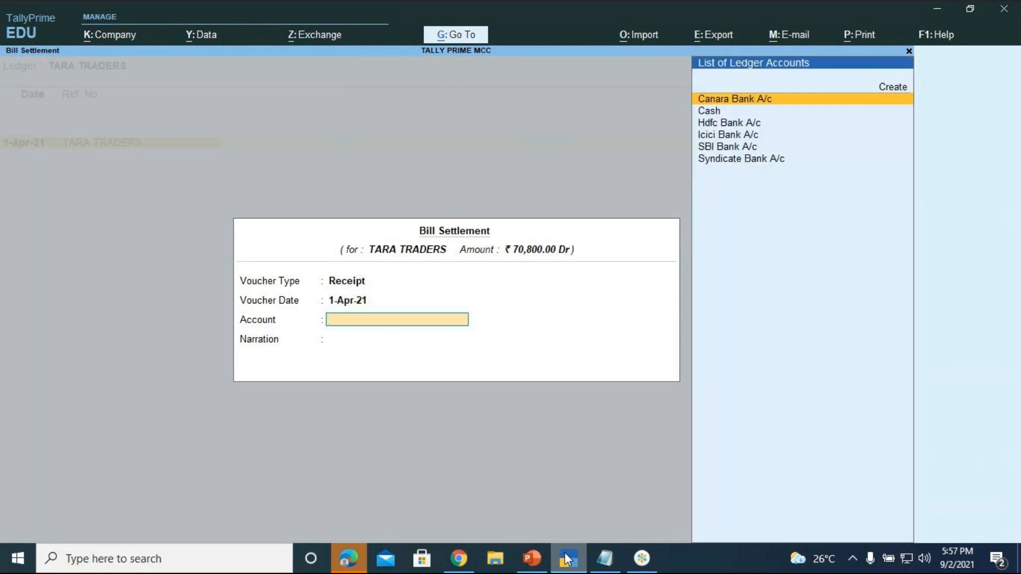
key(Down)
key(Down)
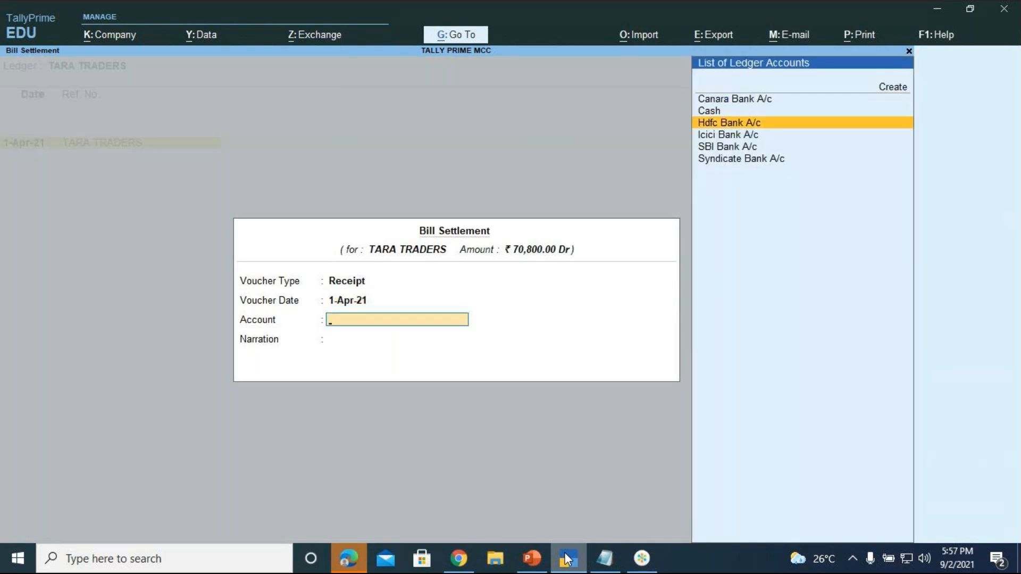
key(Return)
Enter the bill settlement narration "BEING PAYMENT RECEIVED FOR THE REMAINING PCS OF DELL COMPUTERS SOLD (3)" and accept the settlement
text(BEING)
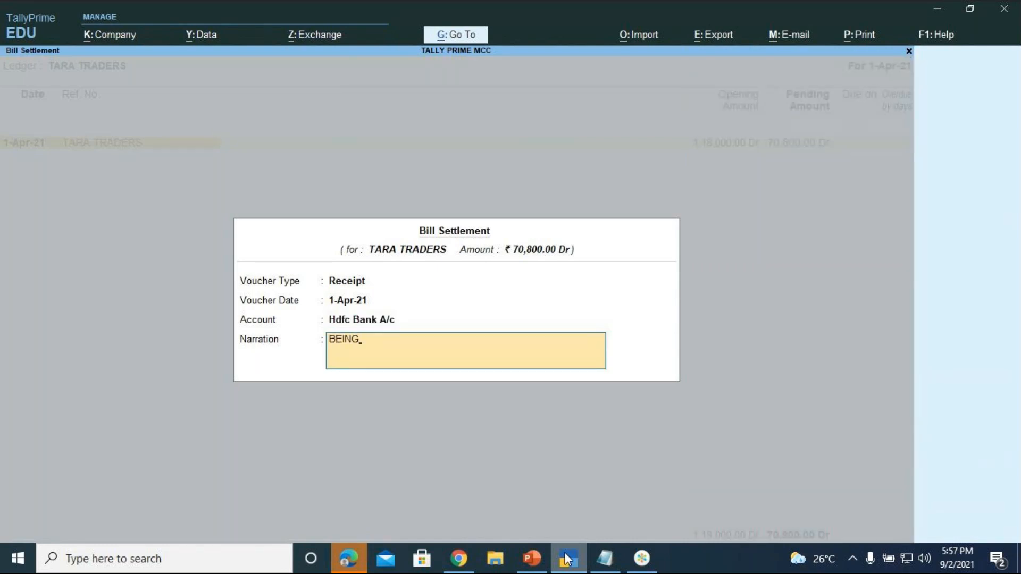
text( PAYMENT RECEIVED FR)
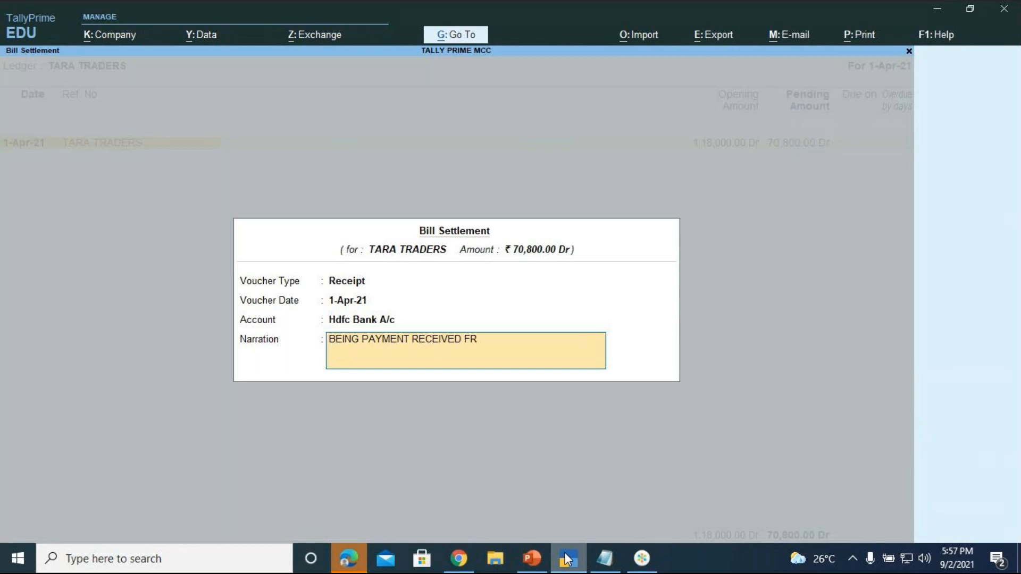
key(BackSpace)
text(OR THE REMAINING)
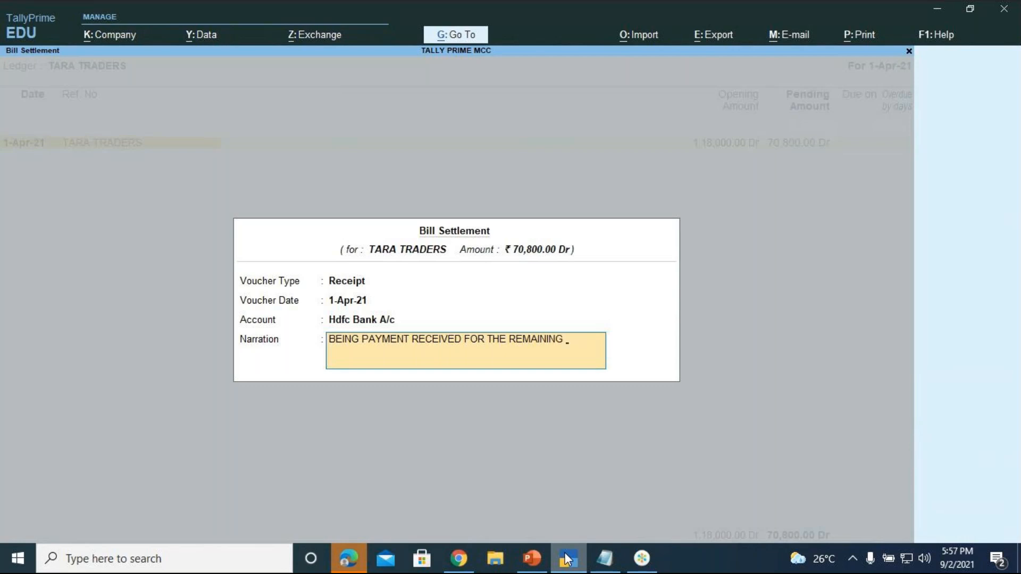
text( PCS OF DELL COMPU)
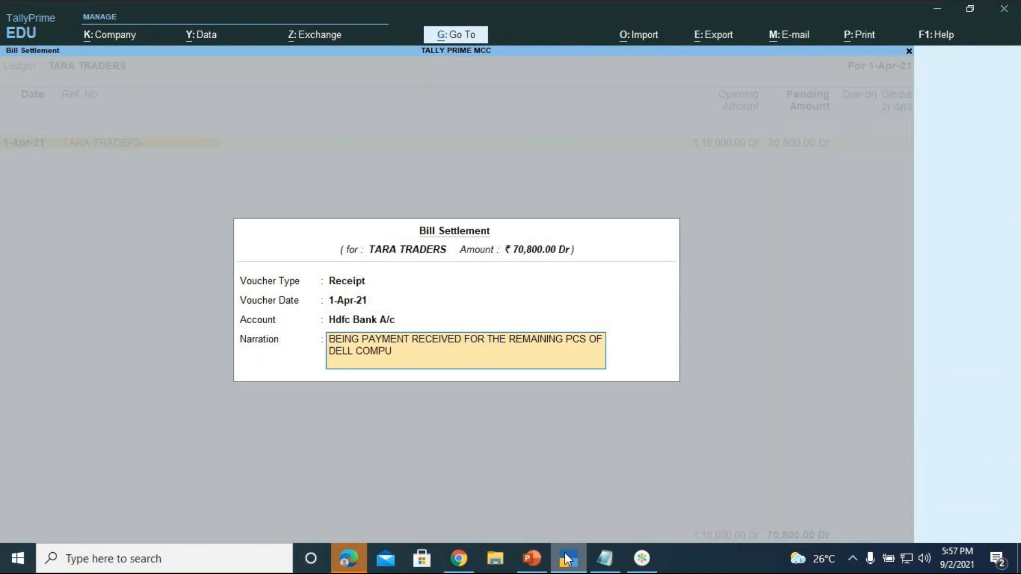
text(TERS SOLD)
text(()
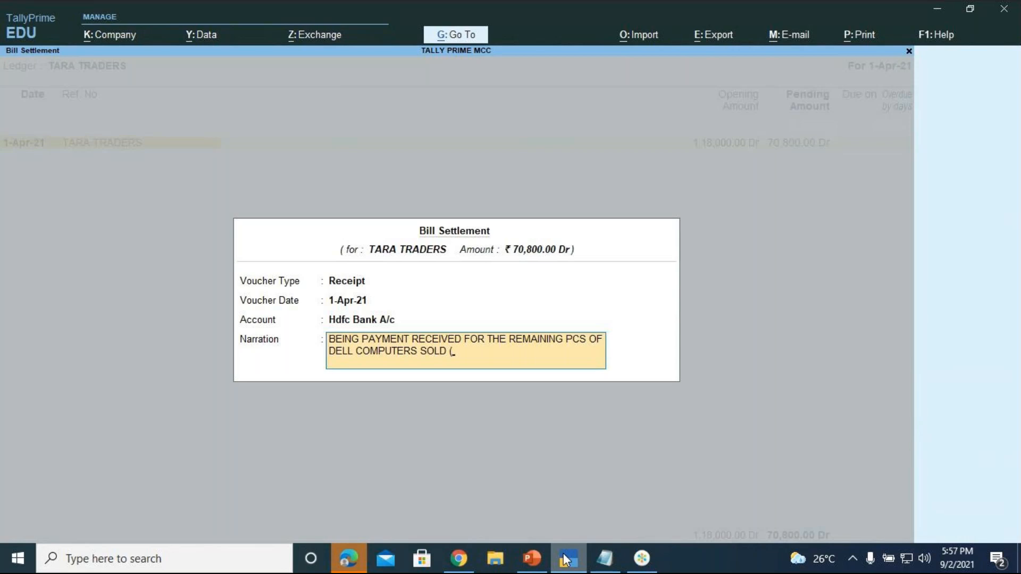
text(3)
key(Return)
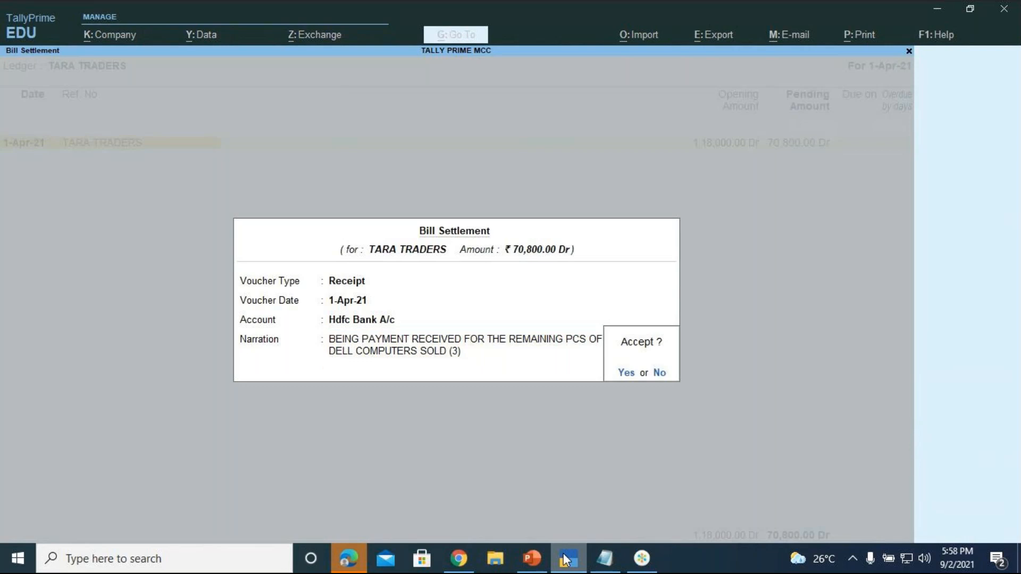
key(Return)
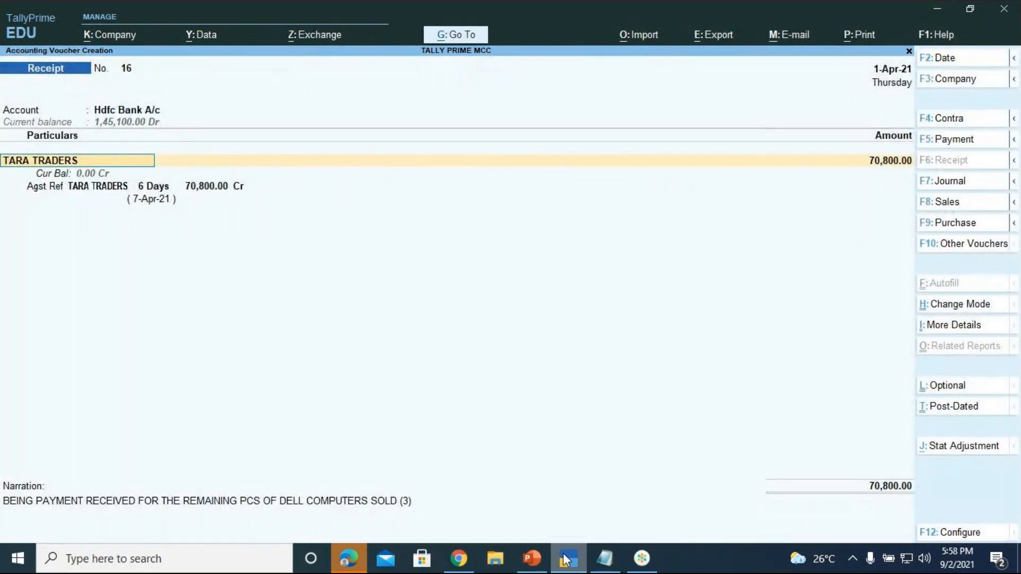
Keep the TARA TRADERS receipt entry and fill in its Cheque/DD bank allocation with instrument number 453216 and instrument date 1-Apr-21
key(Return)
key(Return)
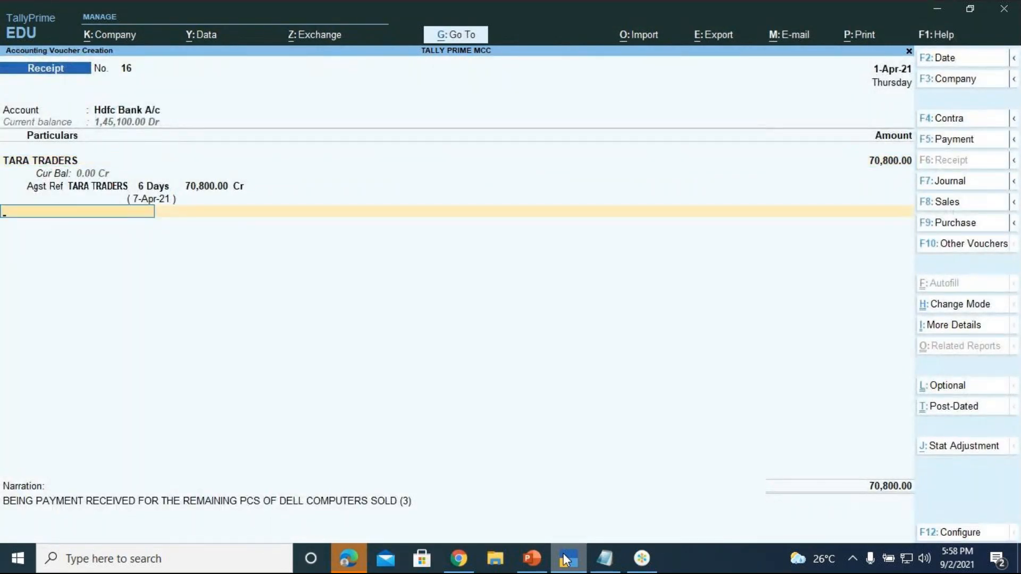
key(Return)
key(Return)
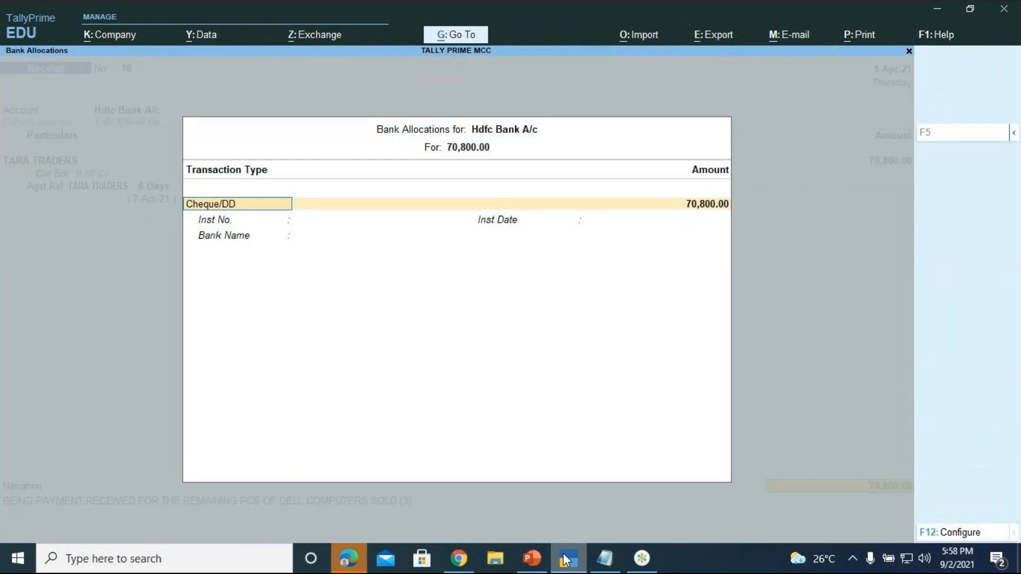
key(Return)
key(Return)
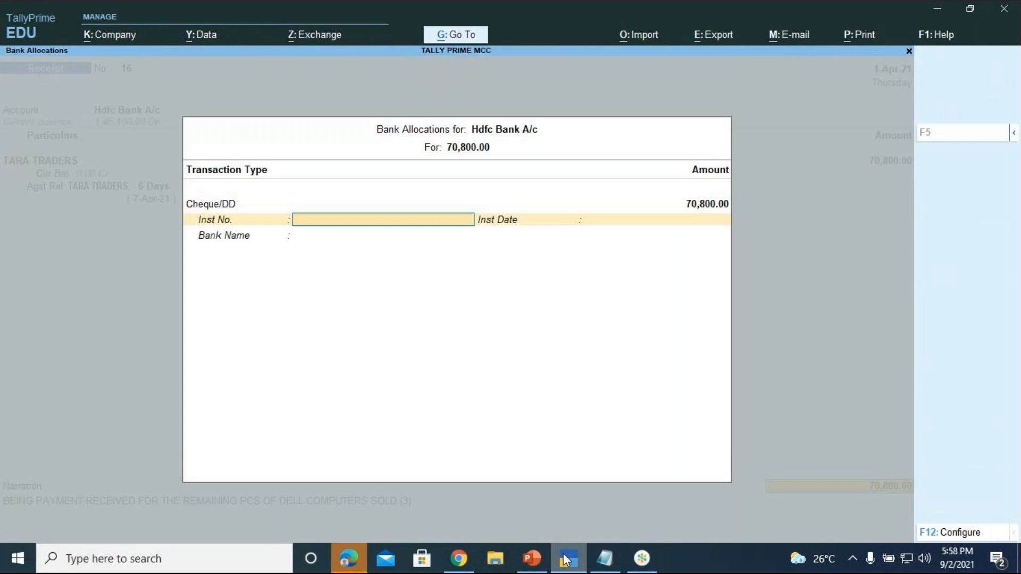
text(453216)
key(Return)
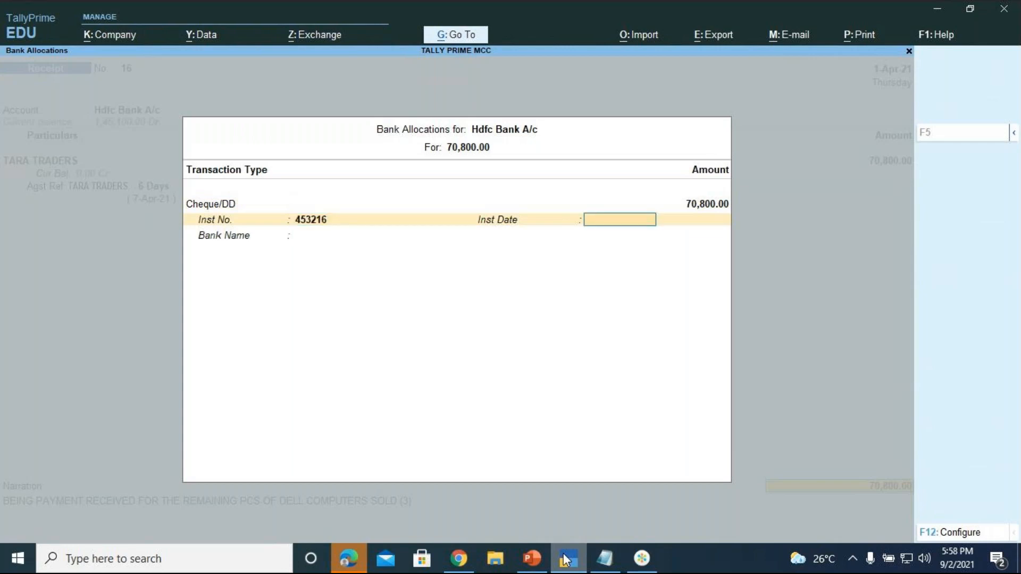
text(1-4)
key(Return)
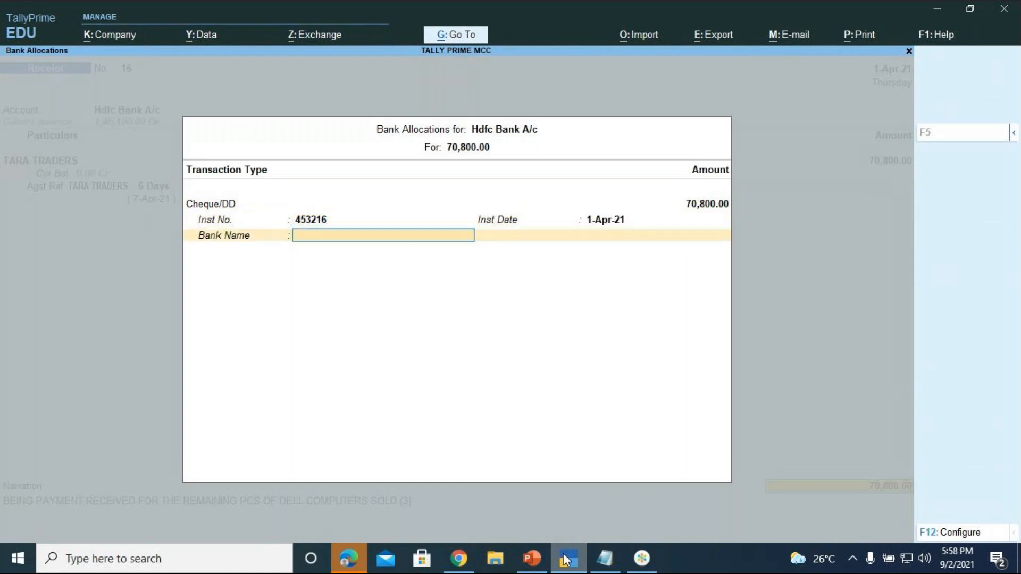
key(Return)
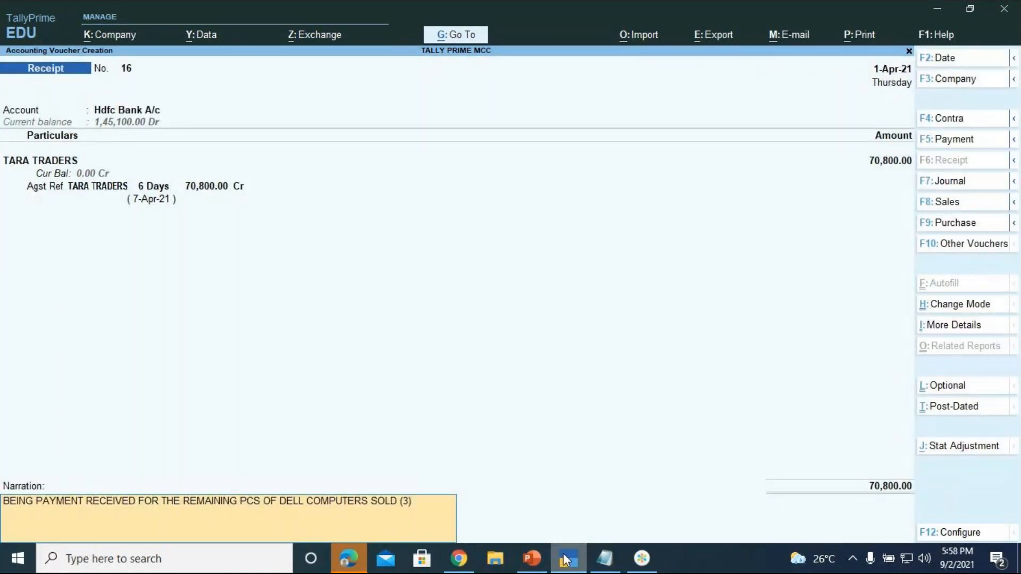
Reopen the receipt's bank allocation, specify AXIS BANK as the bank name, and save the receipt voucher
key(BackSpace)
key(Return)
key(Return)
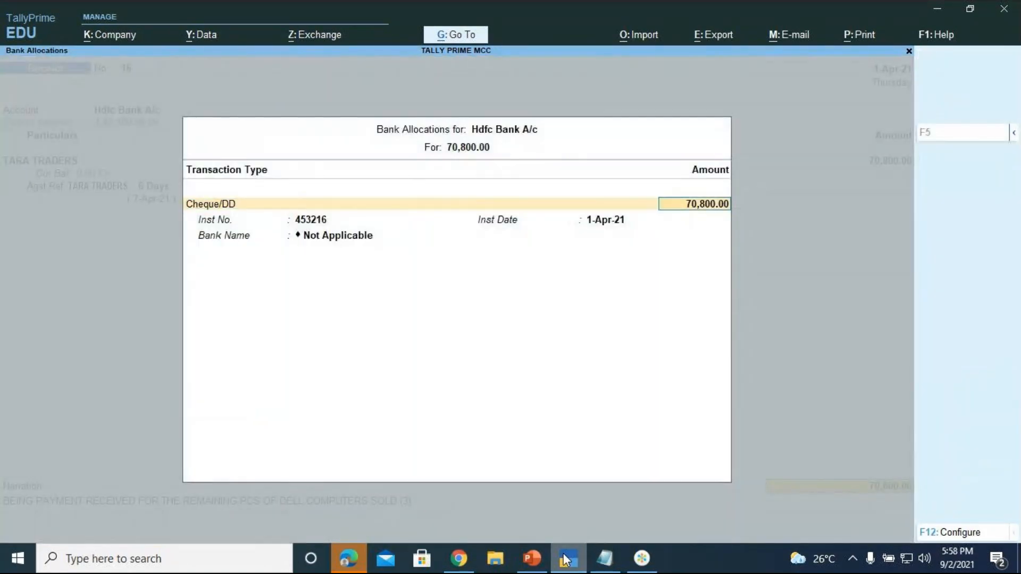
key(Return)
key(Return)
key(Return)
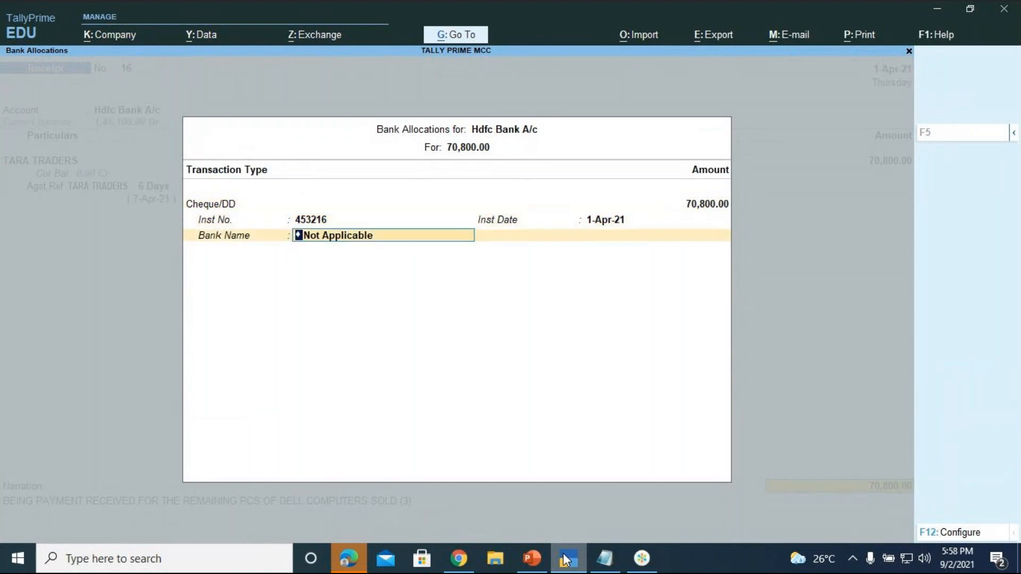
key(Return)
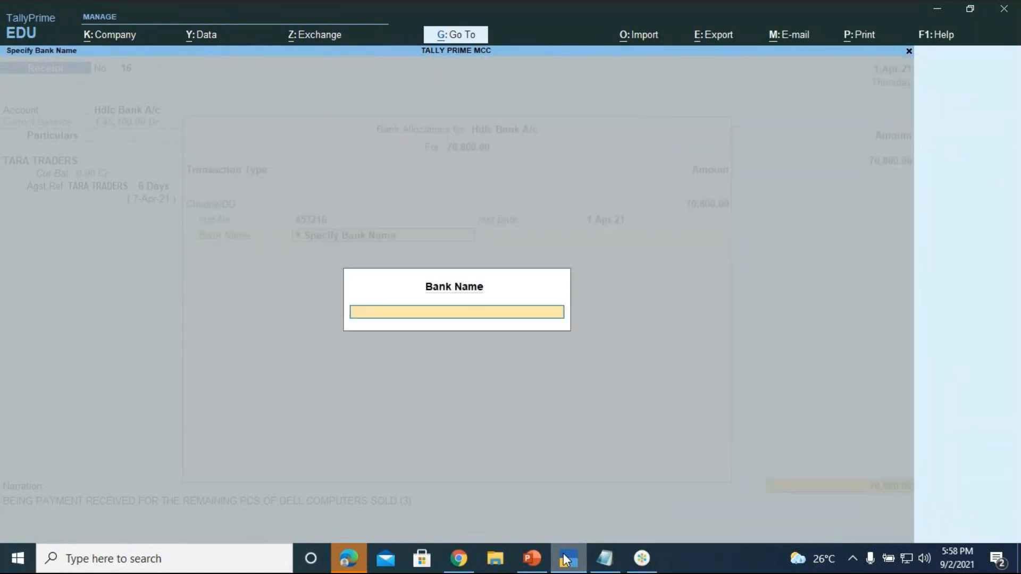
text(AXIS BANK)
key(Return)
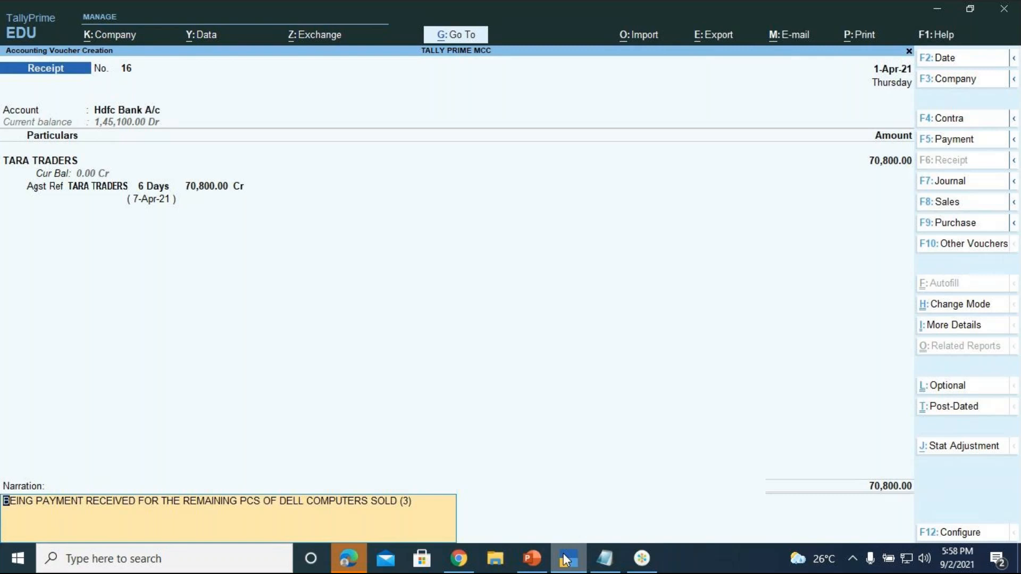
key(Return)
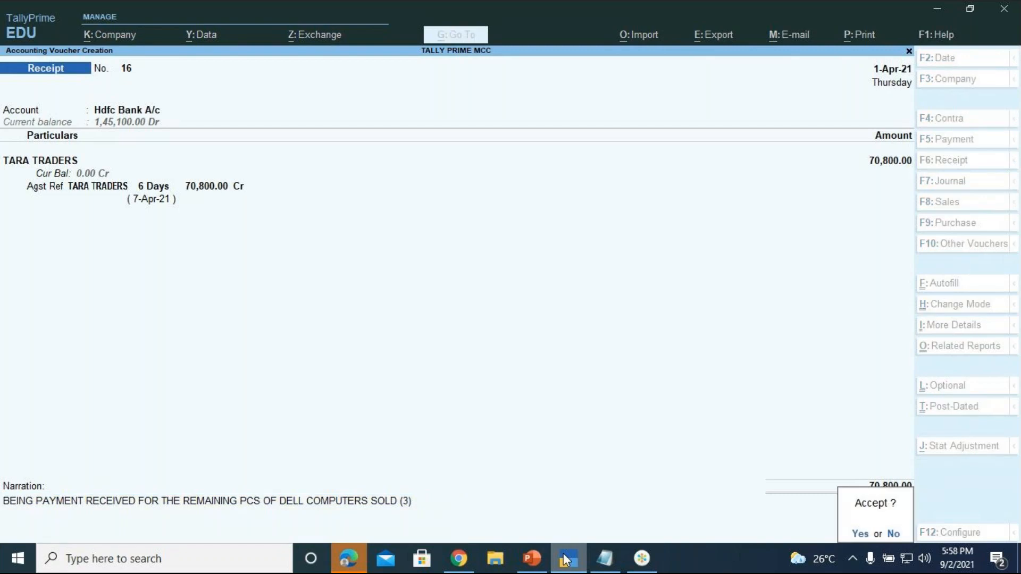
key(Return)
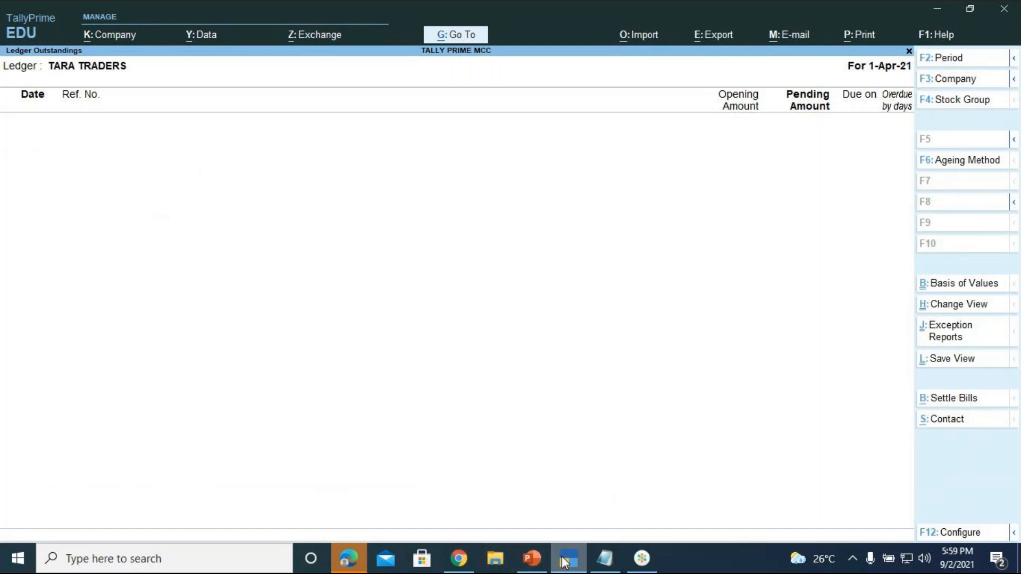
Switch to PowerPoint and show the Credit Note example slide full screen
click(543, 558)
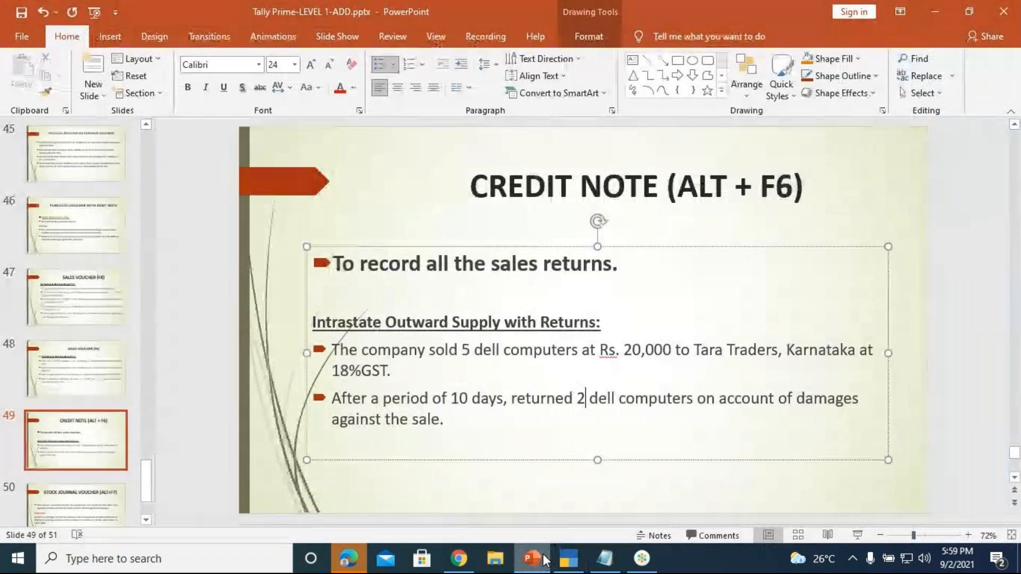
click(856, 533)
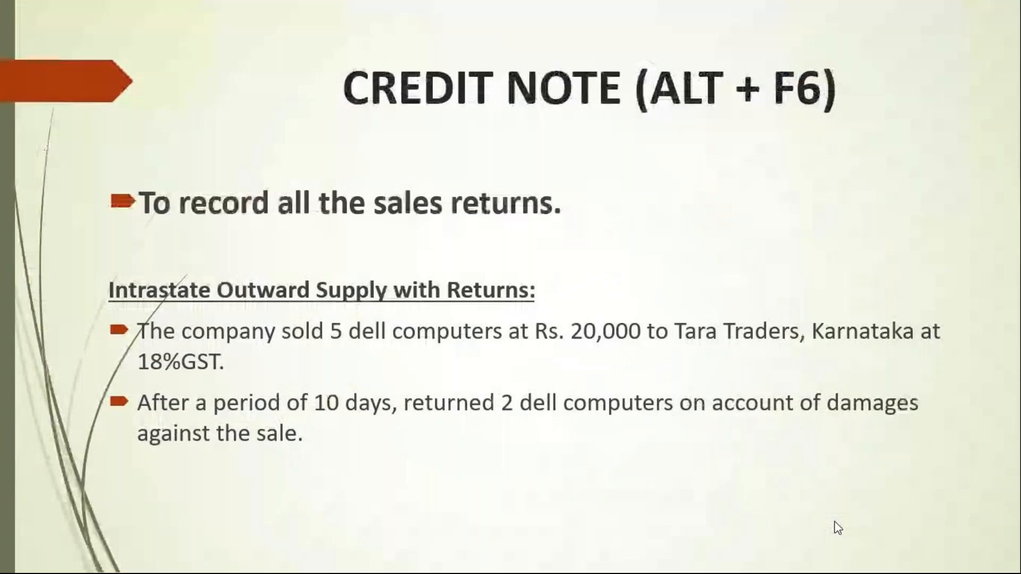